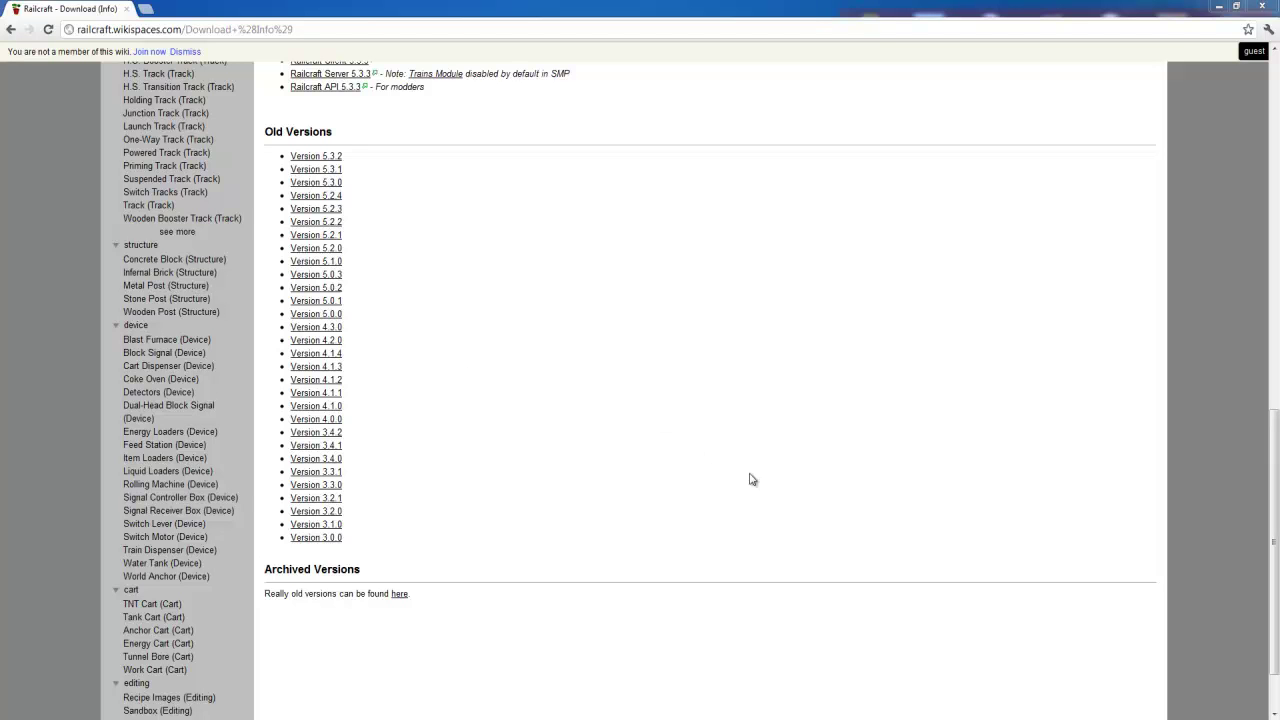
Open the Railcraft Version 5.3.2 page from the wiki's Old Versions list and look over its client download link
scroll(730, 452, "up", 2)
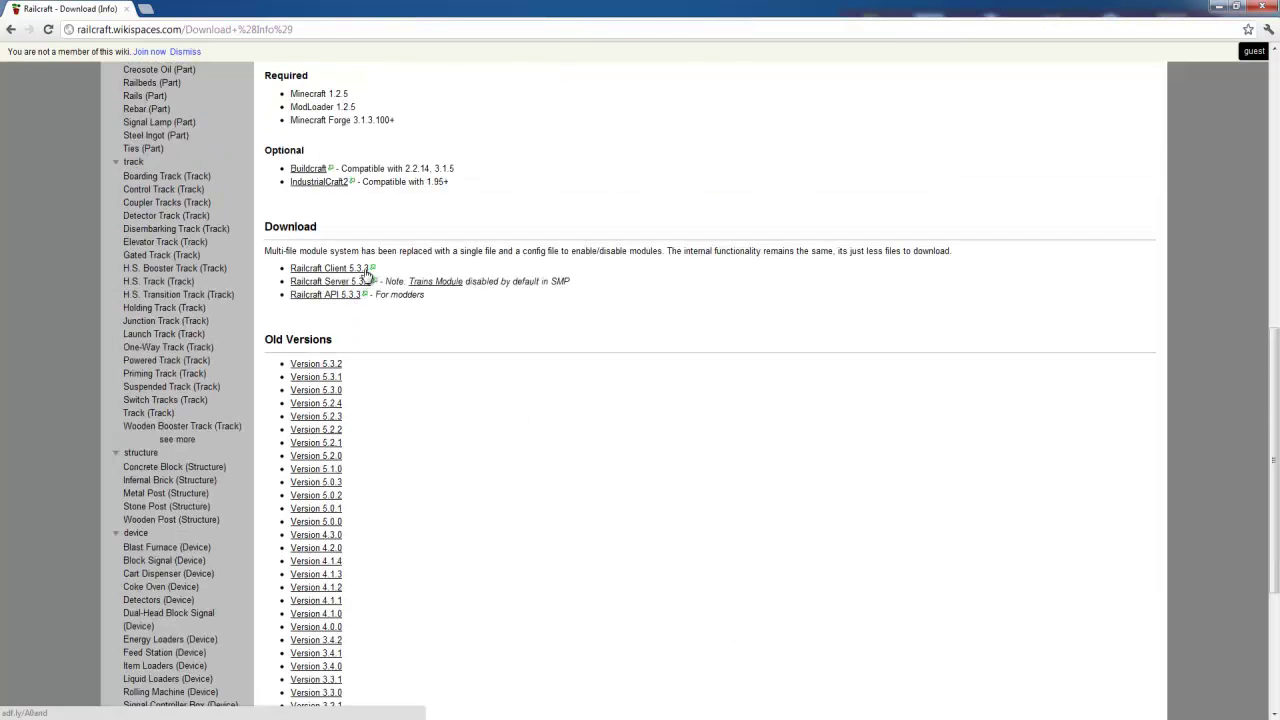
left_click(335, 364)
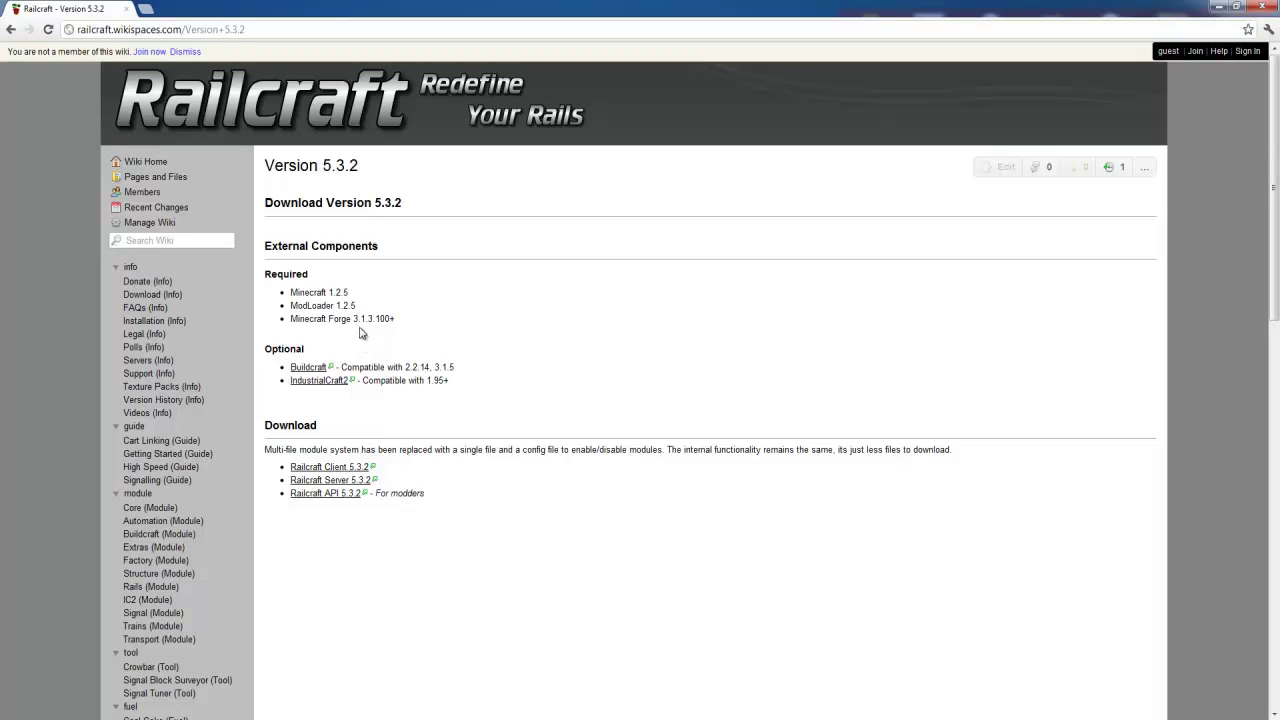
left_click_drag(376, 466, 304, 475)
left_click(430, 432)
Switch to the Mods To Download document in Word, review the IC2 1.95b download and license links, and minimize it
left_click(615, 690)
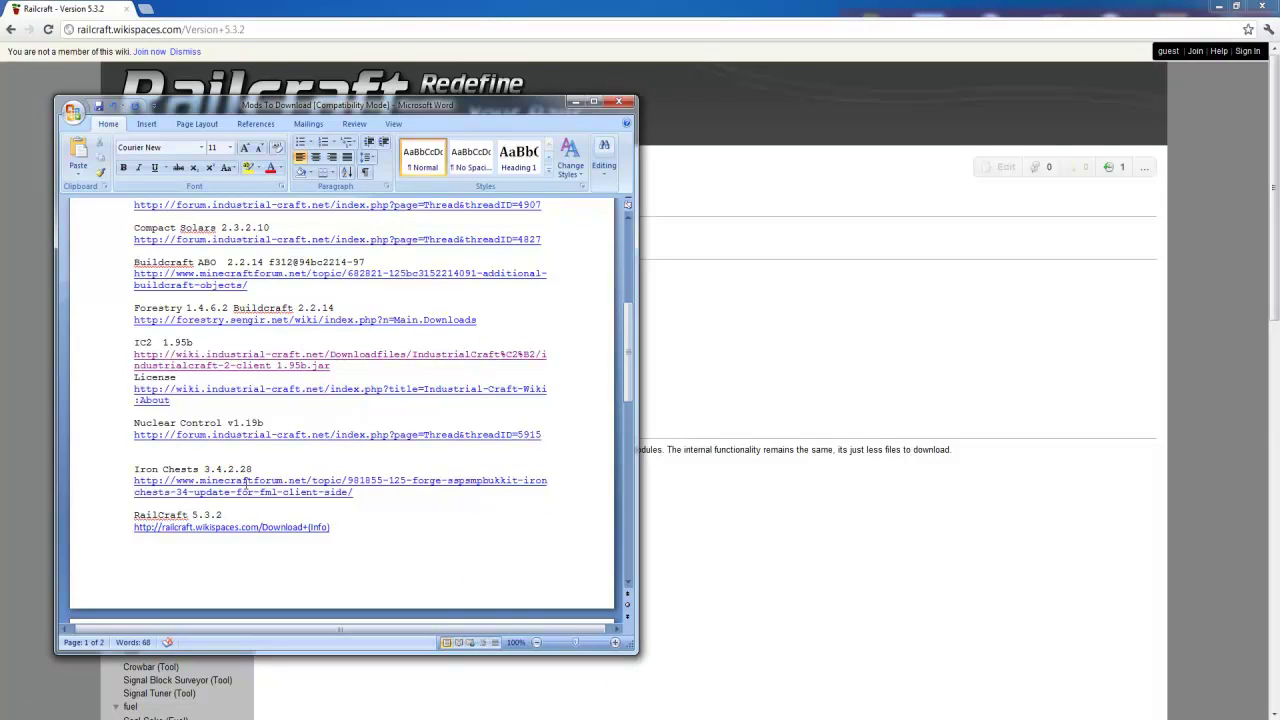
scroll(197, 468, "up", 3)
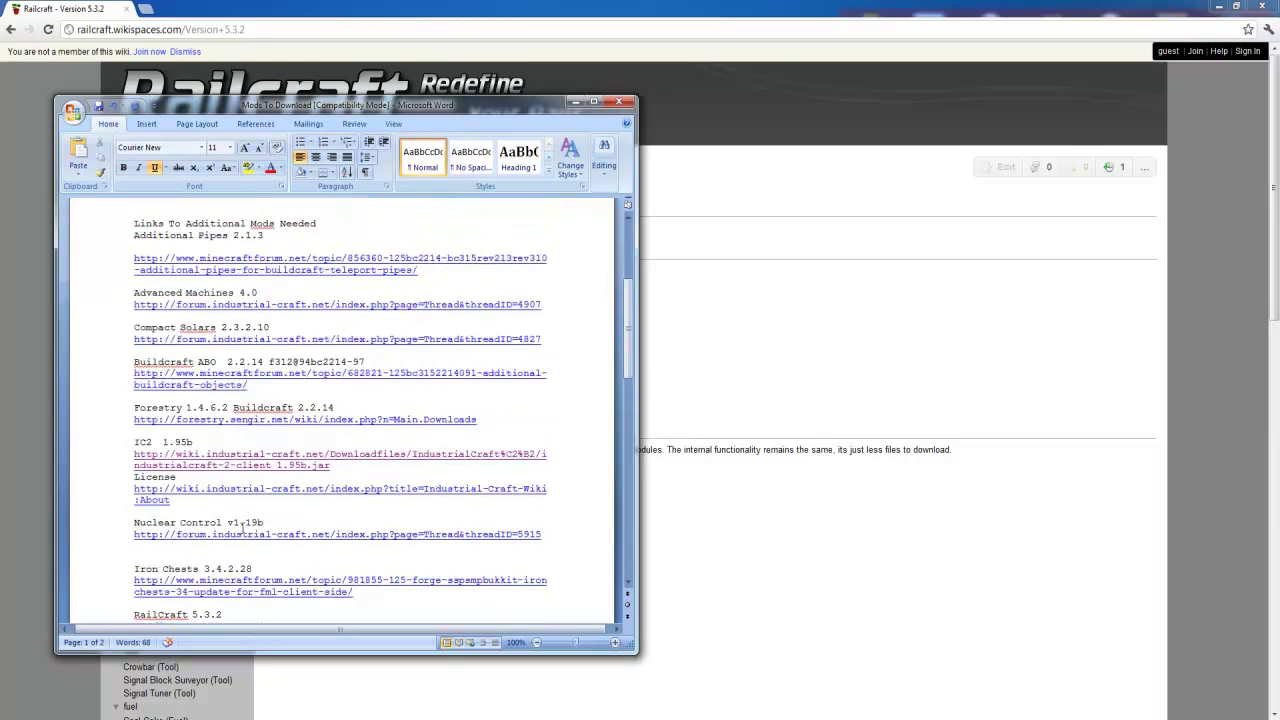
triple_click(152, 476)
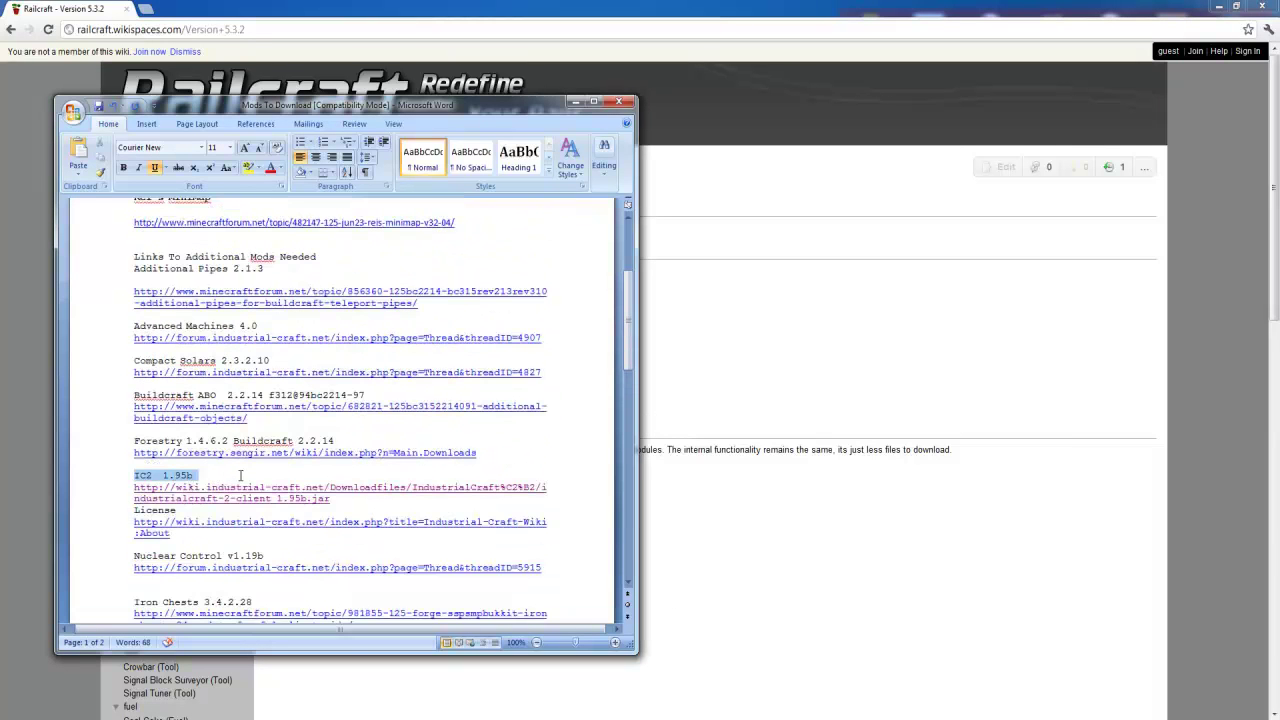
left_click_drag(553, 486, 134, 492)
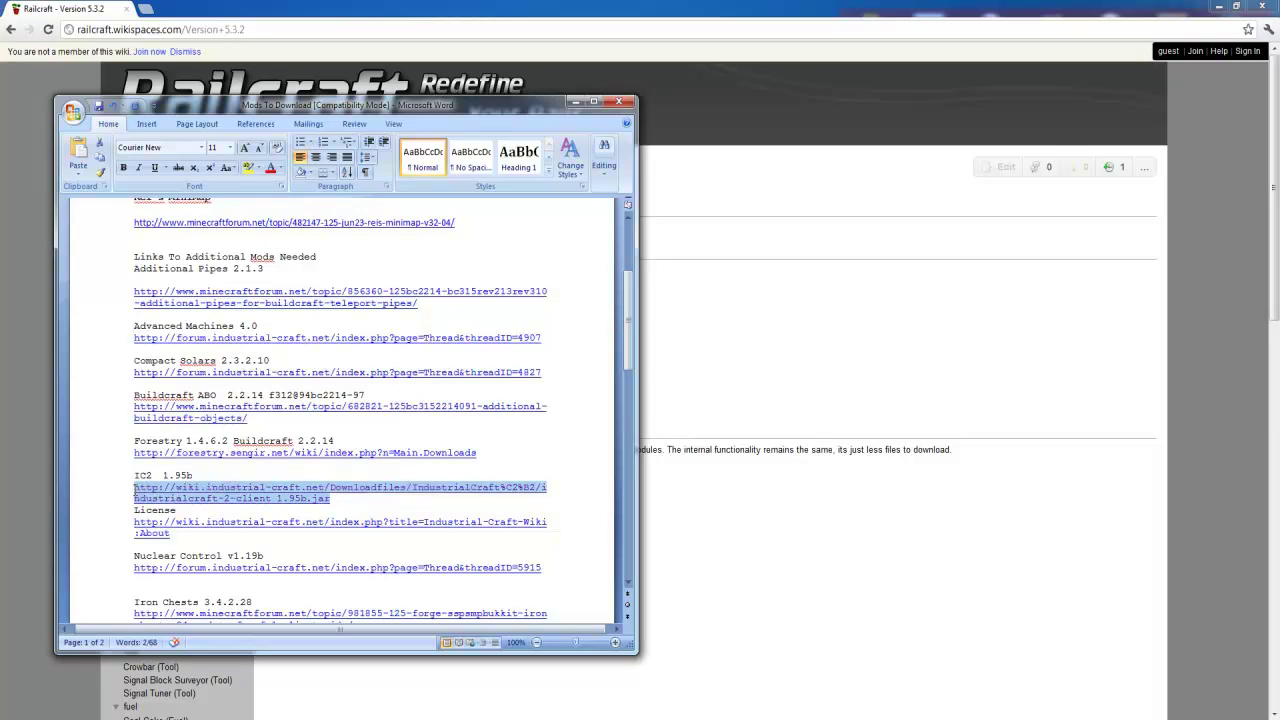
left_click(120, 517)
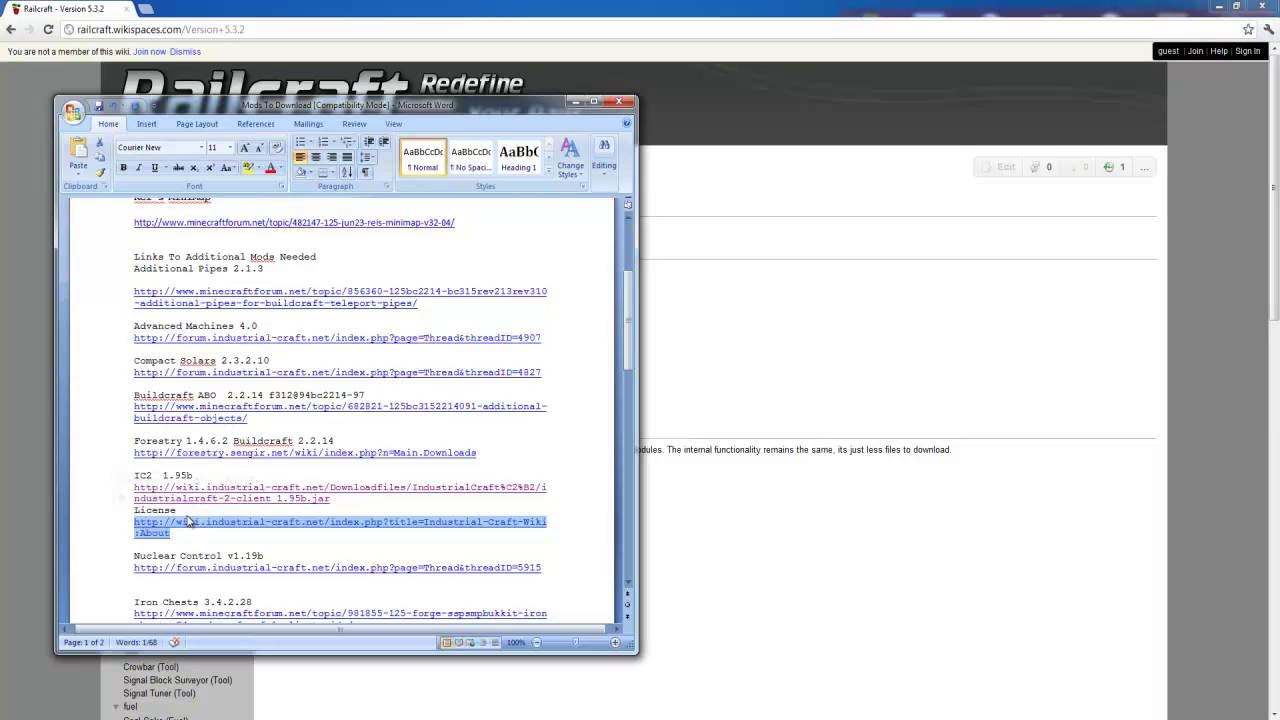
left_click_drag(328, 506, 153, 490)
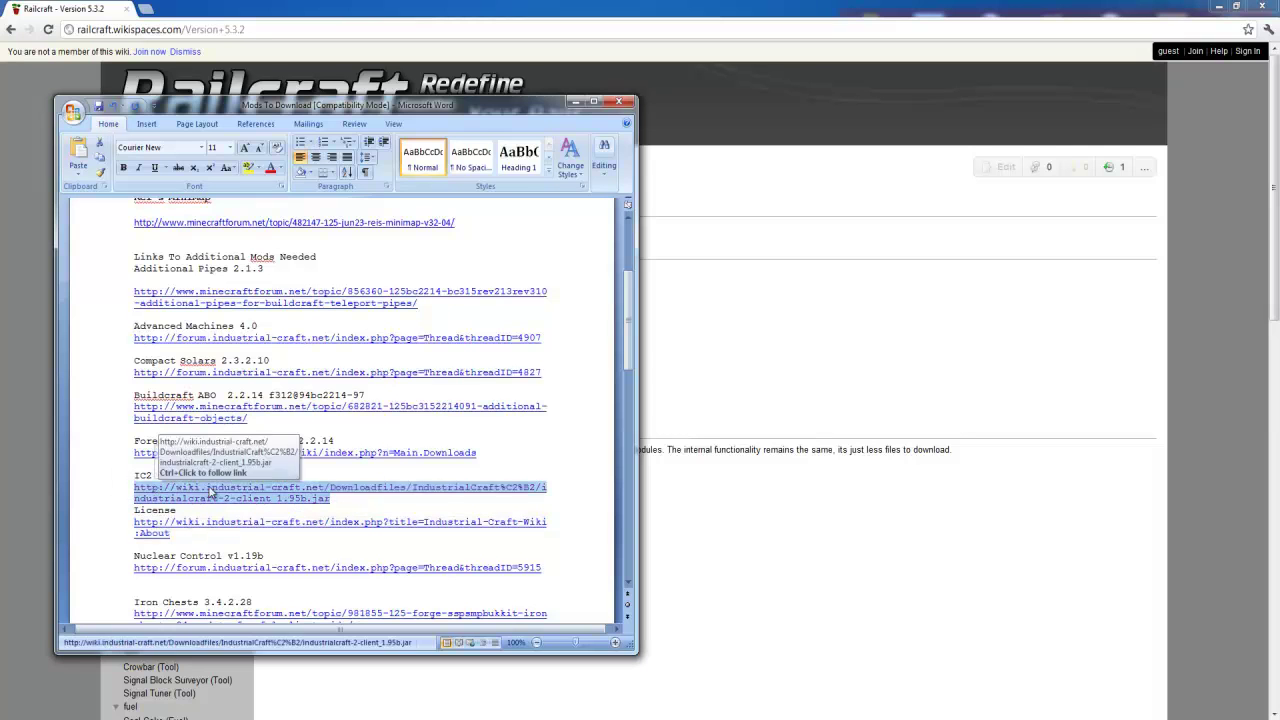
left_click(85, 522)
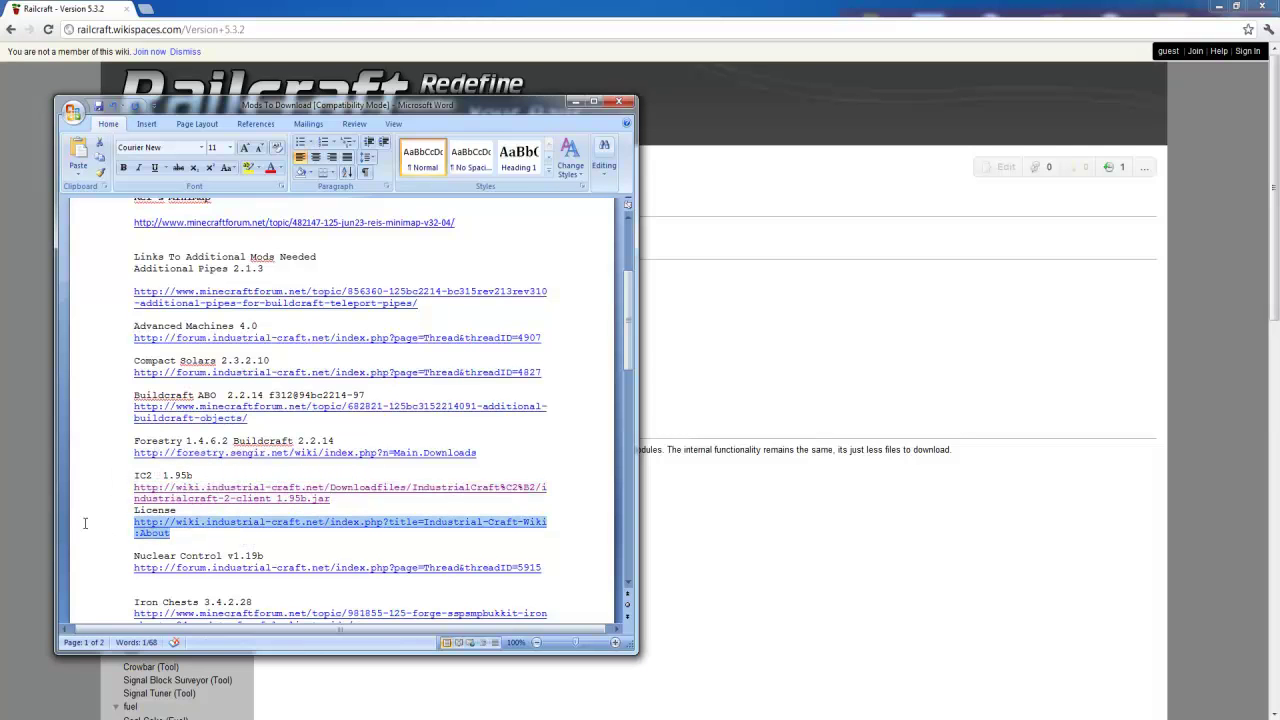
left_click(230, 537)
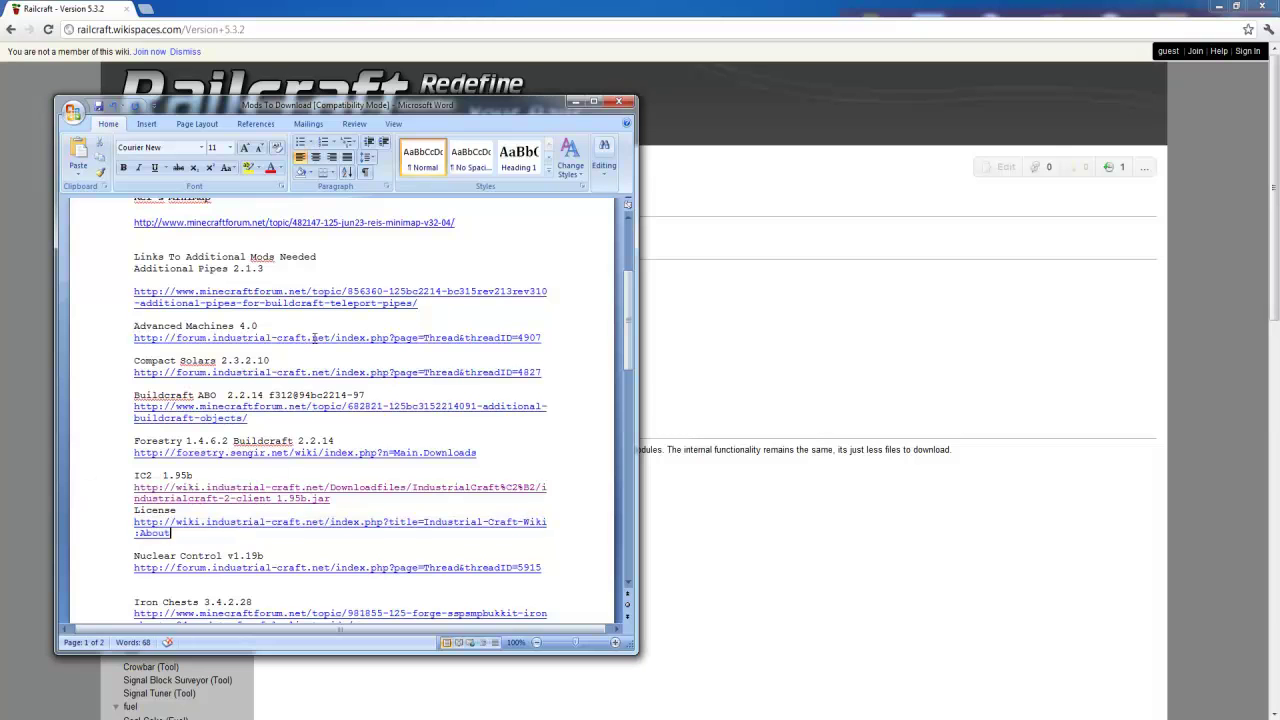
left_click(575, 101)
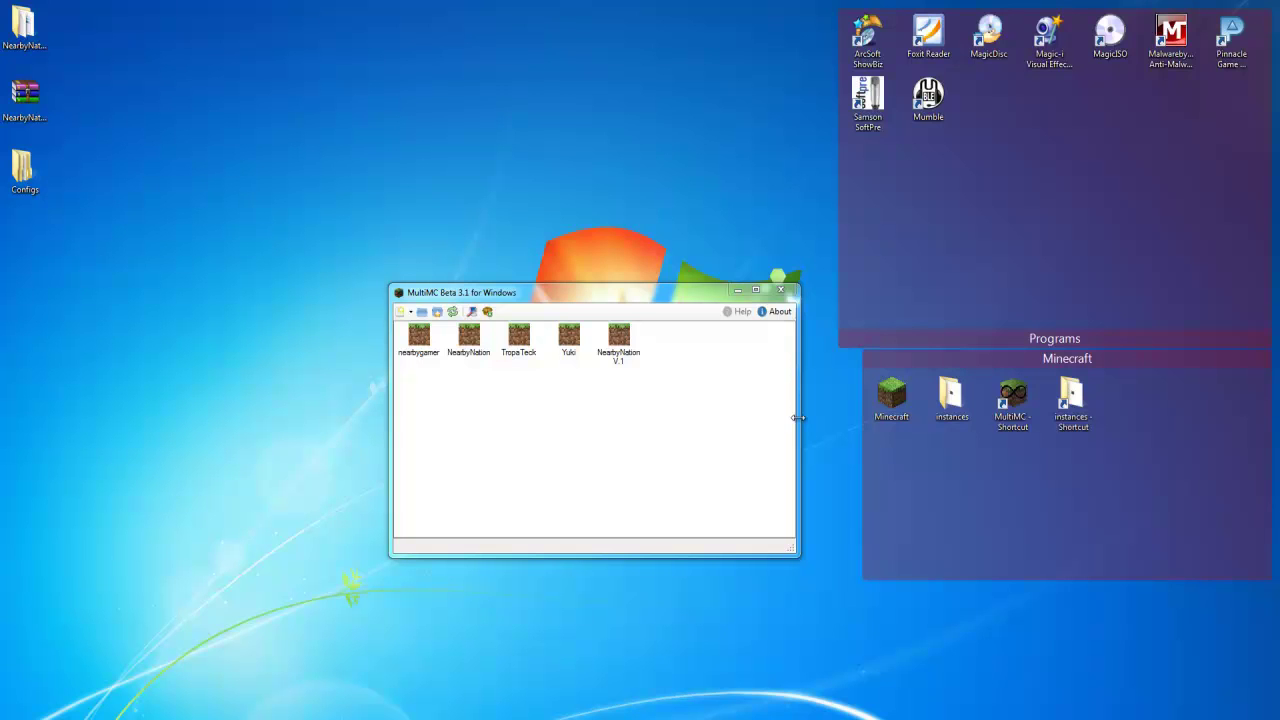
Create a new MultiMC instance named Test Nearby
left_click(552, 449)
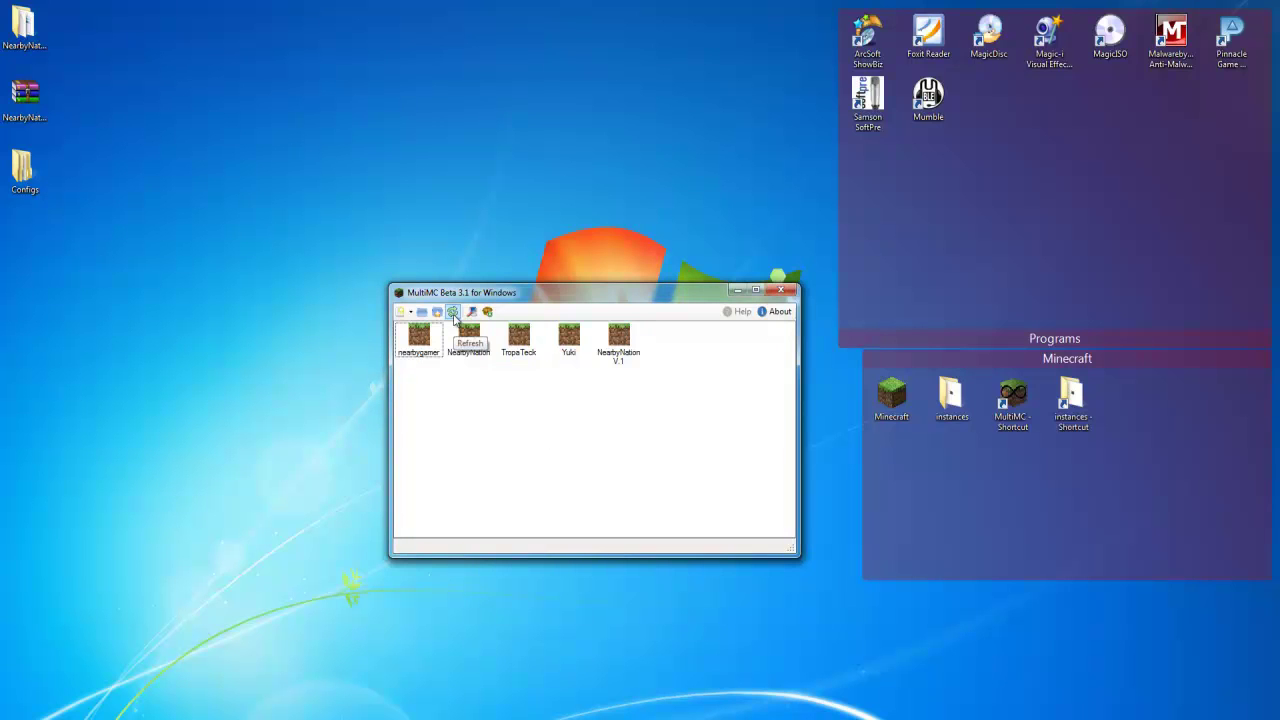
left_click(401, 313)
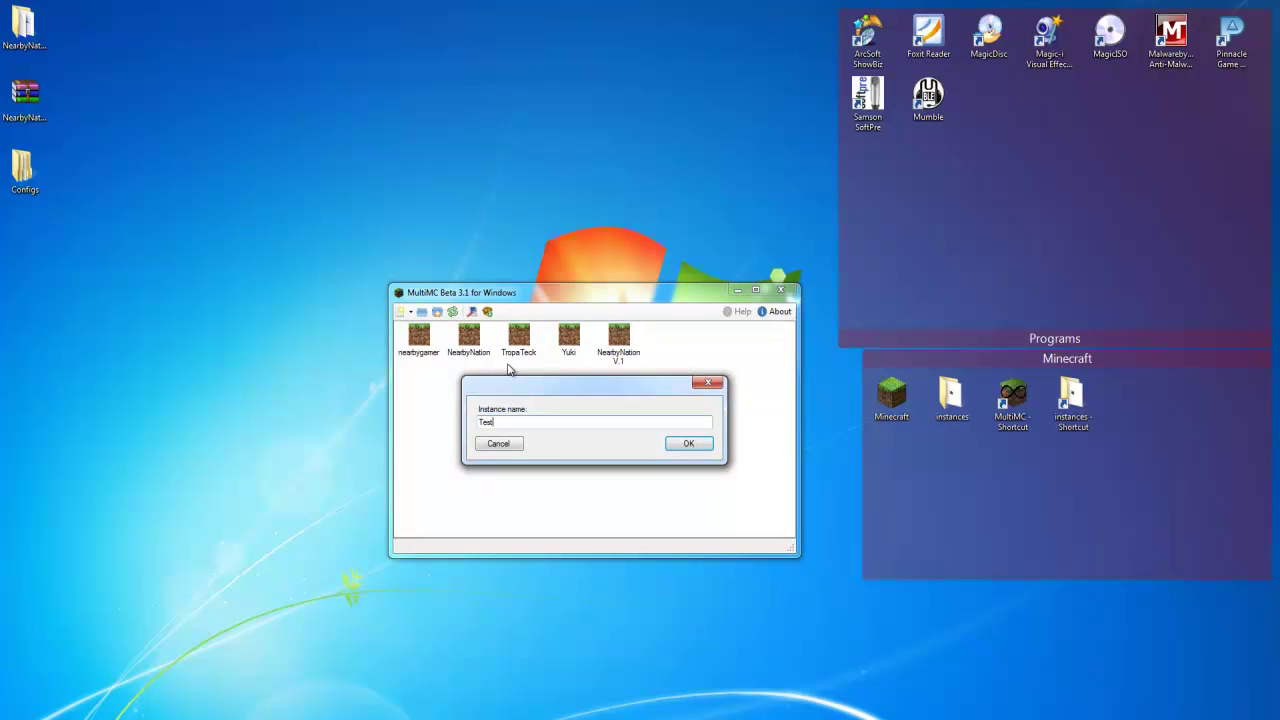
type("Test Nearby")
left_click(688, 444)
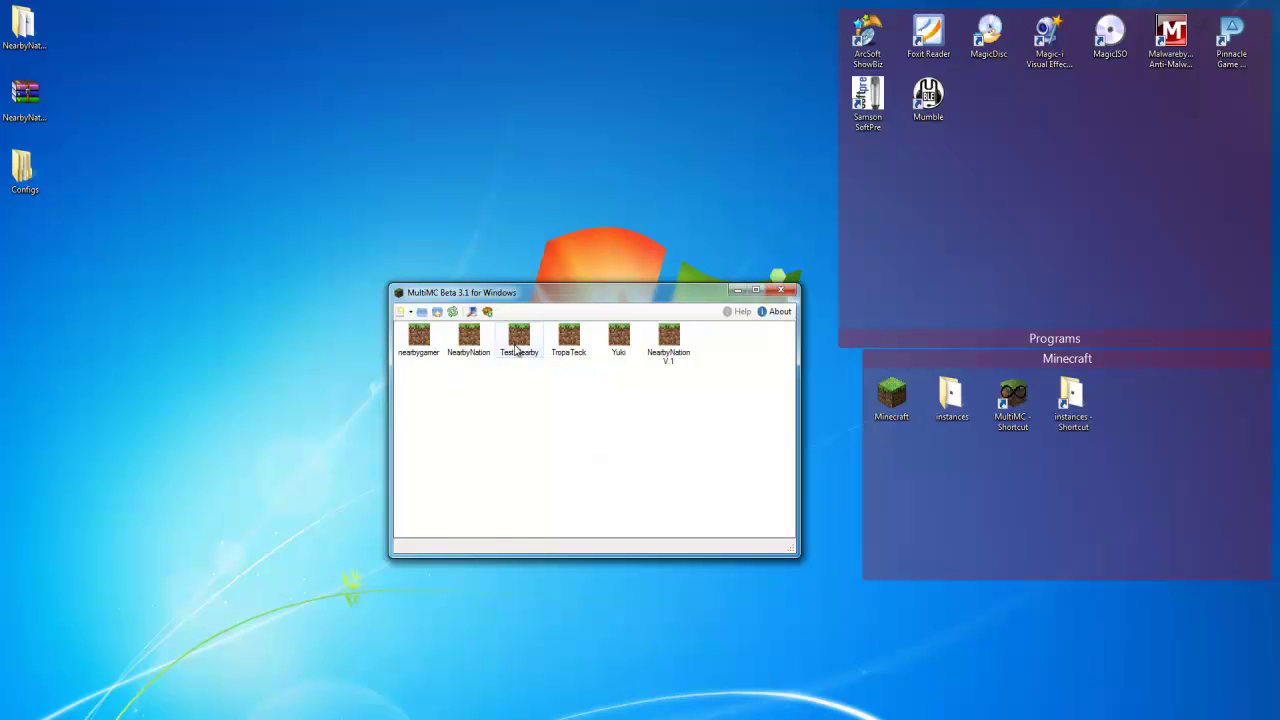
Launch the Test Nearby instance up to the Minecraft title screen and close the game again
left_click(520, 341)
right_click(520, 341)
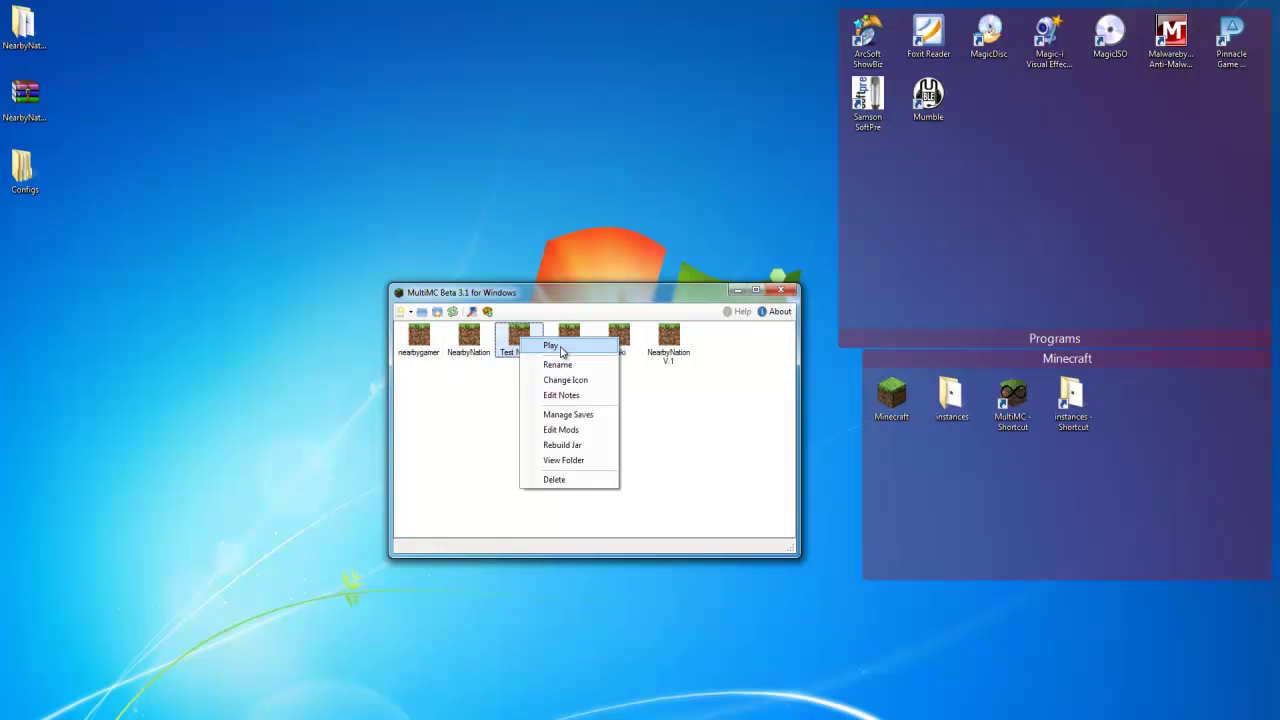
left_click(550, 344)
left_click(693, 456)
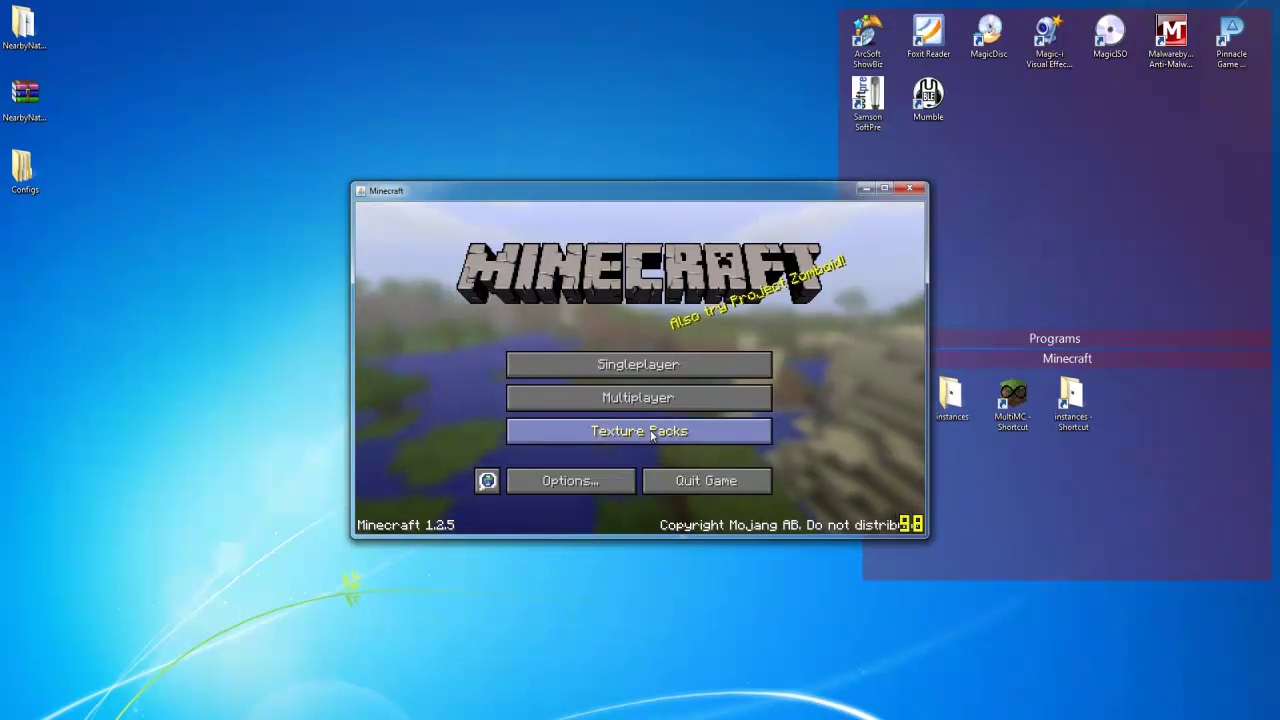
left_click(909, 188)
left_click(805, 448)
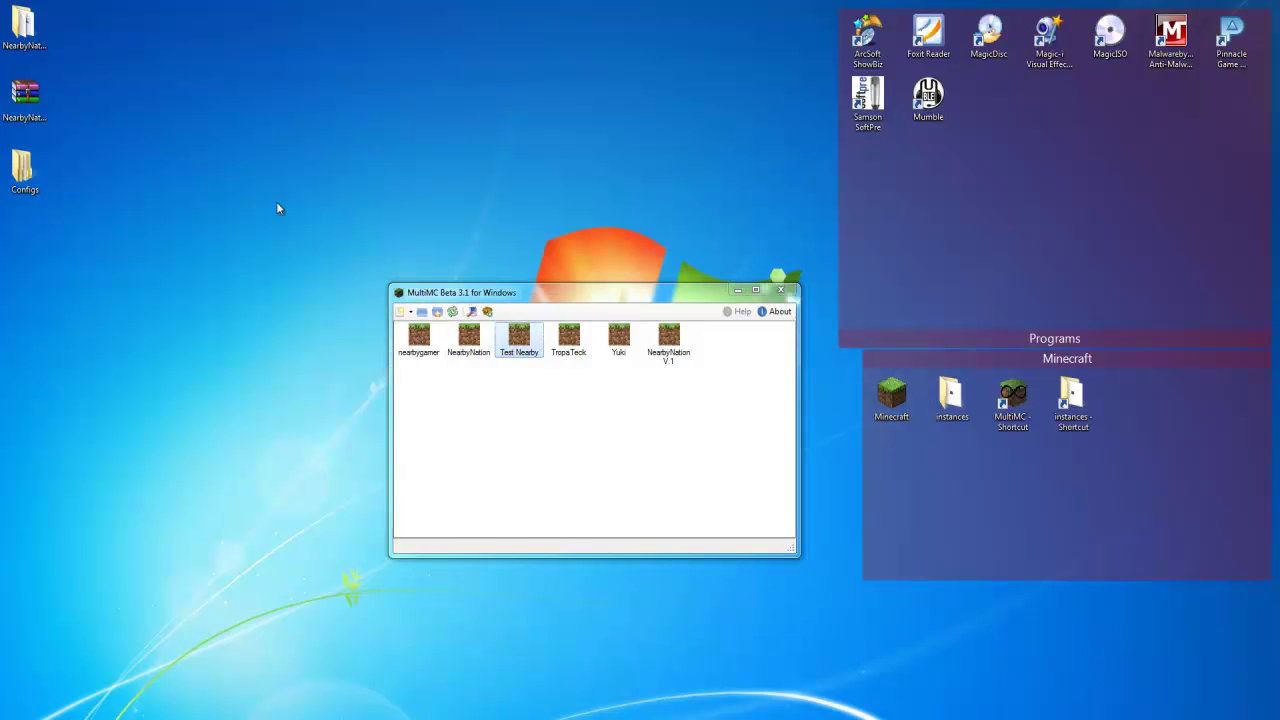
Inspect the contents of the NearbyNation-Config.rar archive in WinRAR, and close the archive and the partly hidden folder window
left_click(44, 114)
double_click(28, 115)
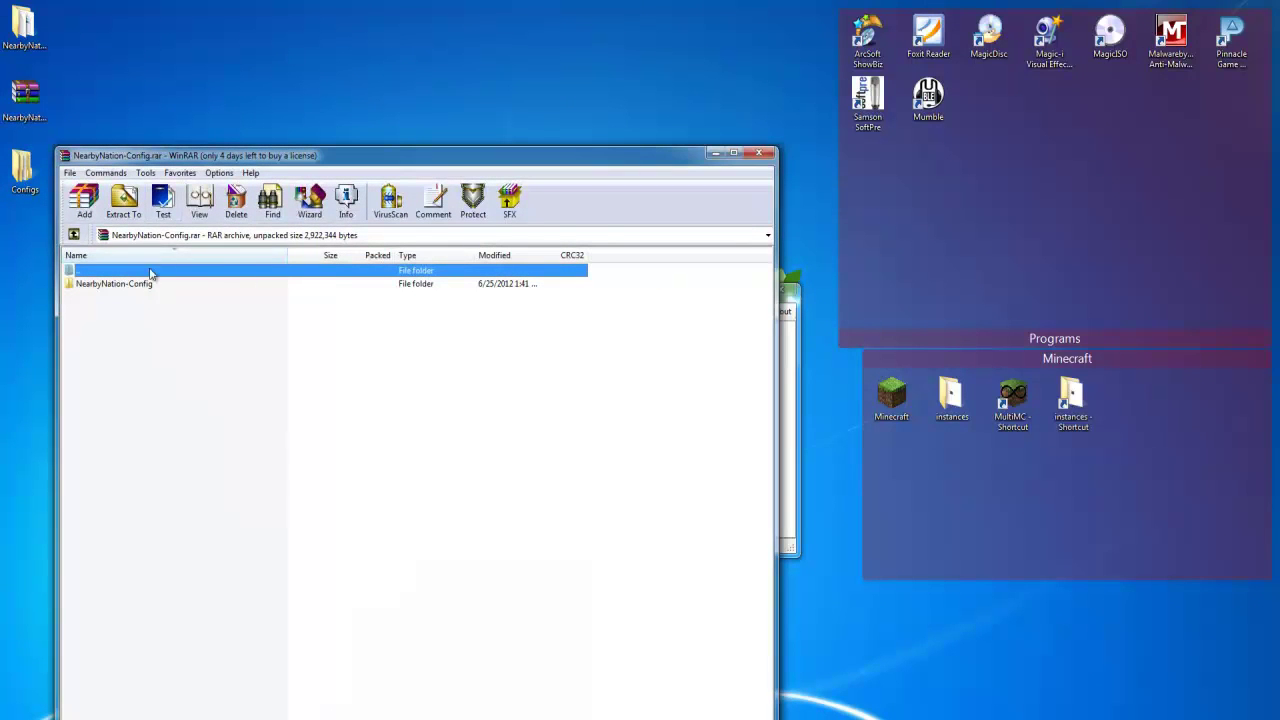
left_click(766, 153)
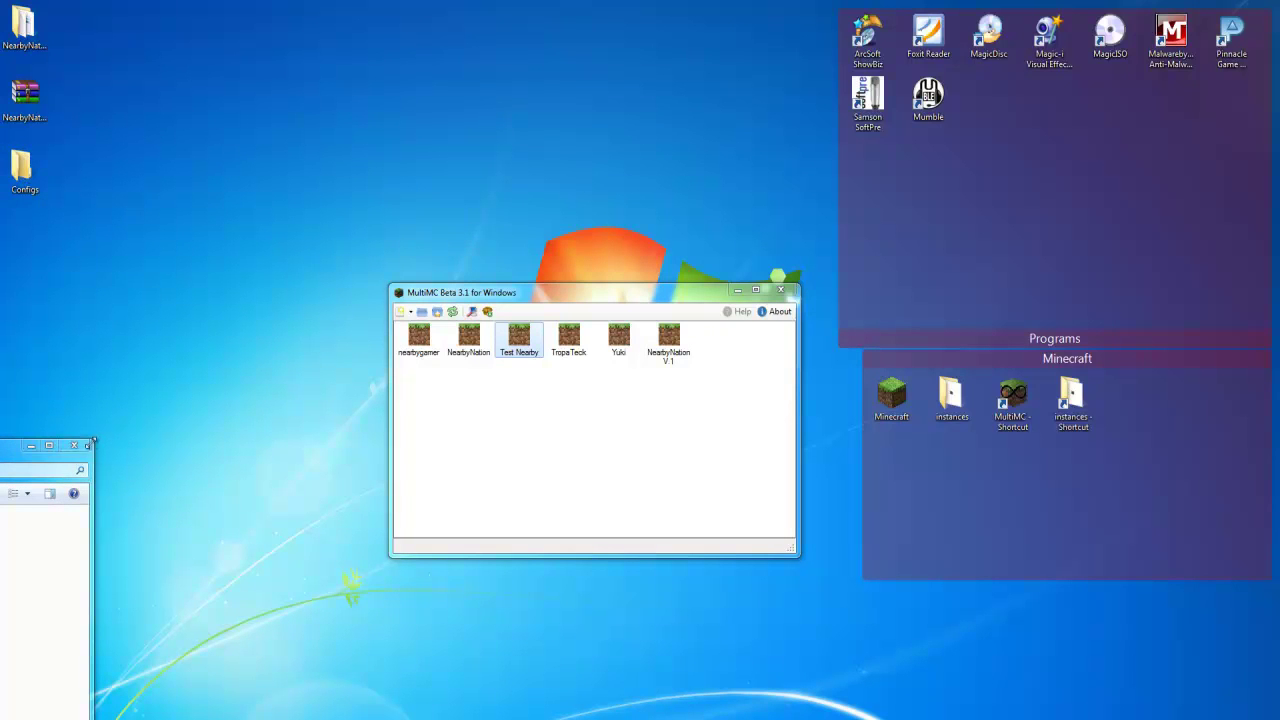
left_click(74, 445)
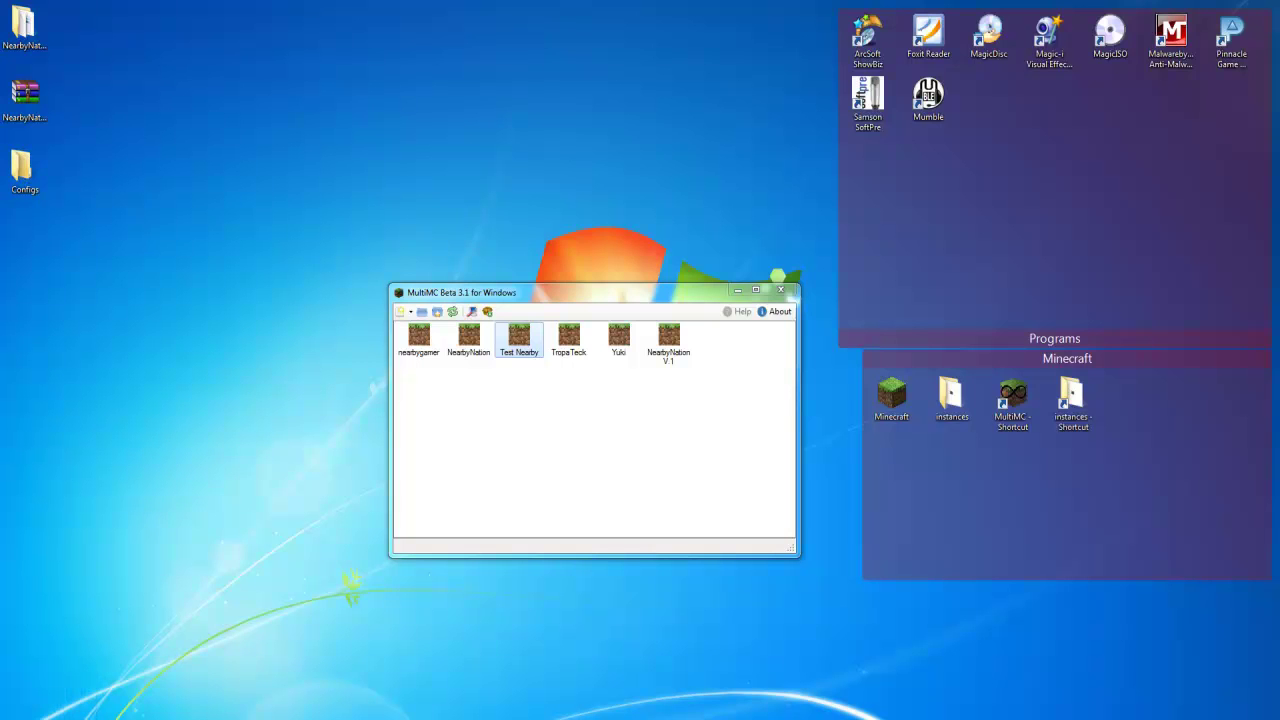
Switch to the NearbyNation-Config folder, look over its folders and files, and sort them by name in ascending order
key("alt+Tab")
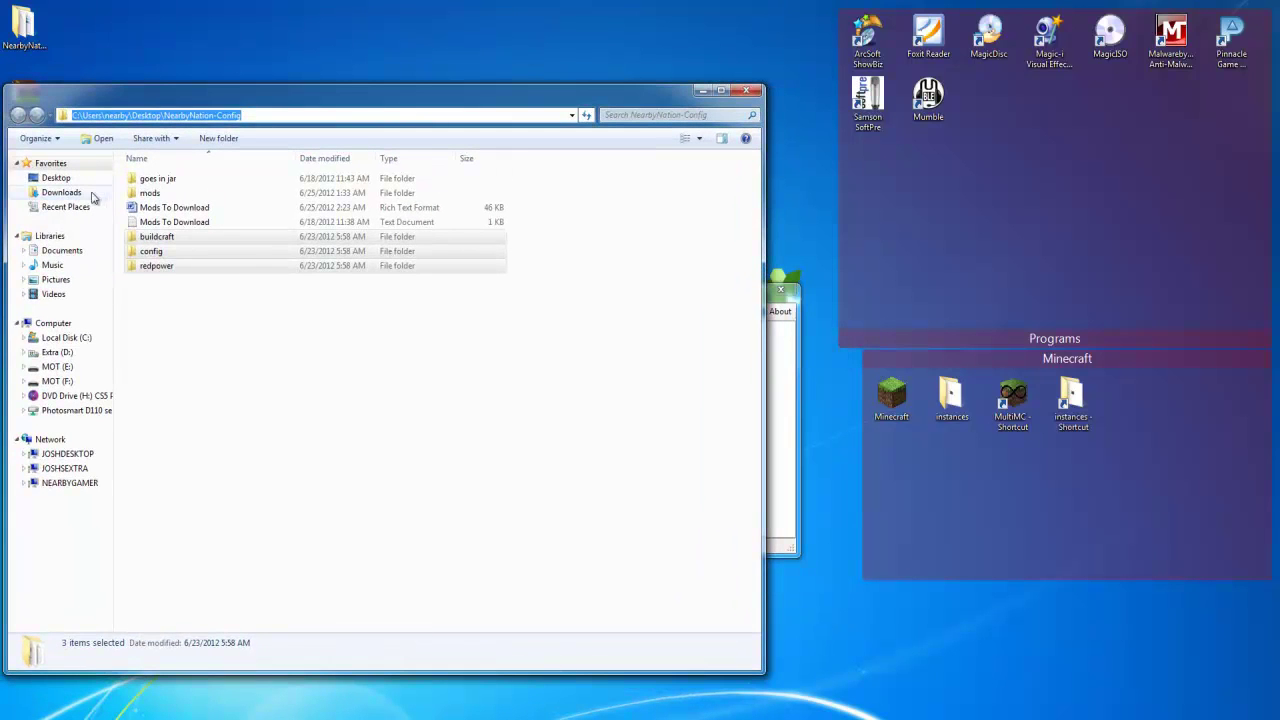
left_click(155, 178)
left_click(152, 193)
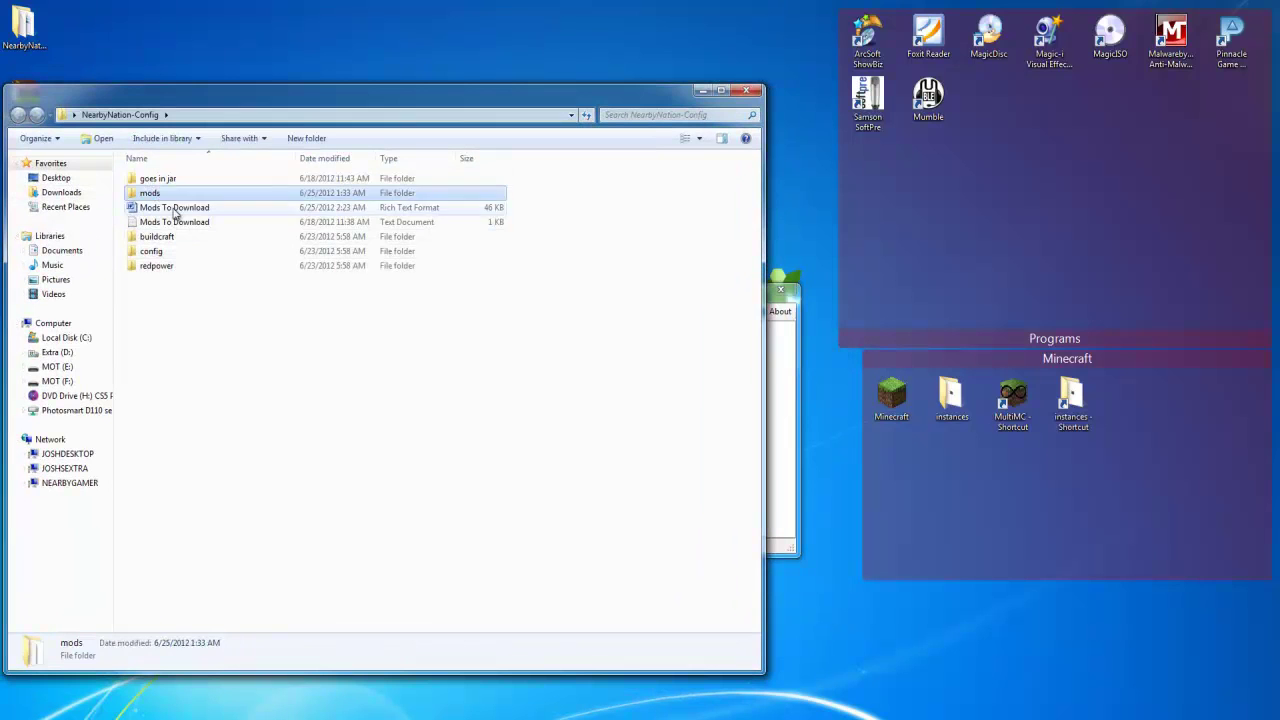
left_click(175, 210)
left_click(178, 238)
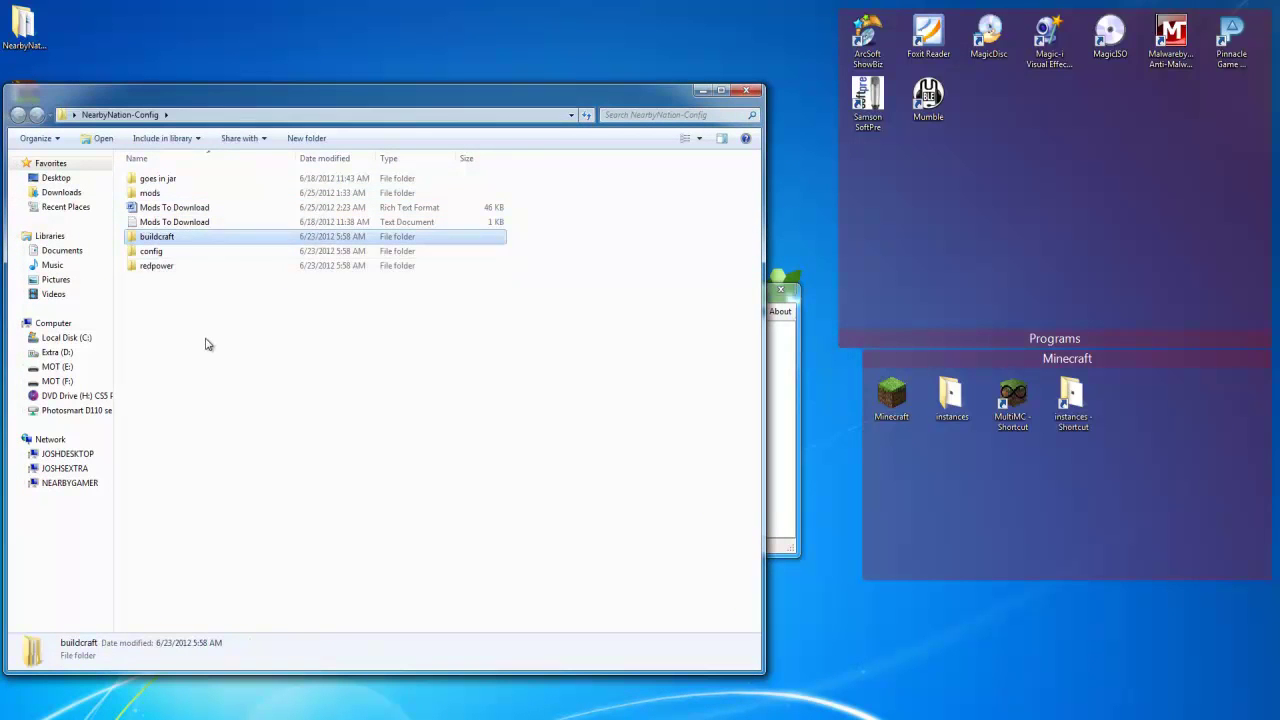
left_click(207, 344)
left_click(168, 159)
left_click(165, 158)
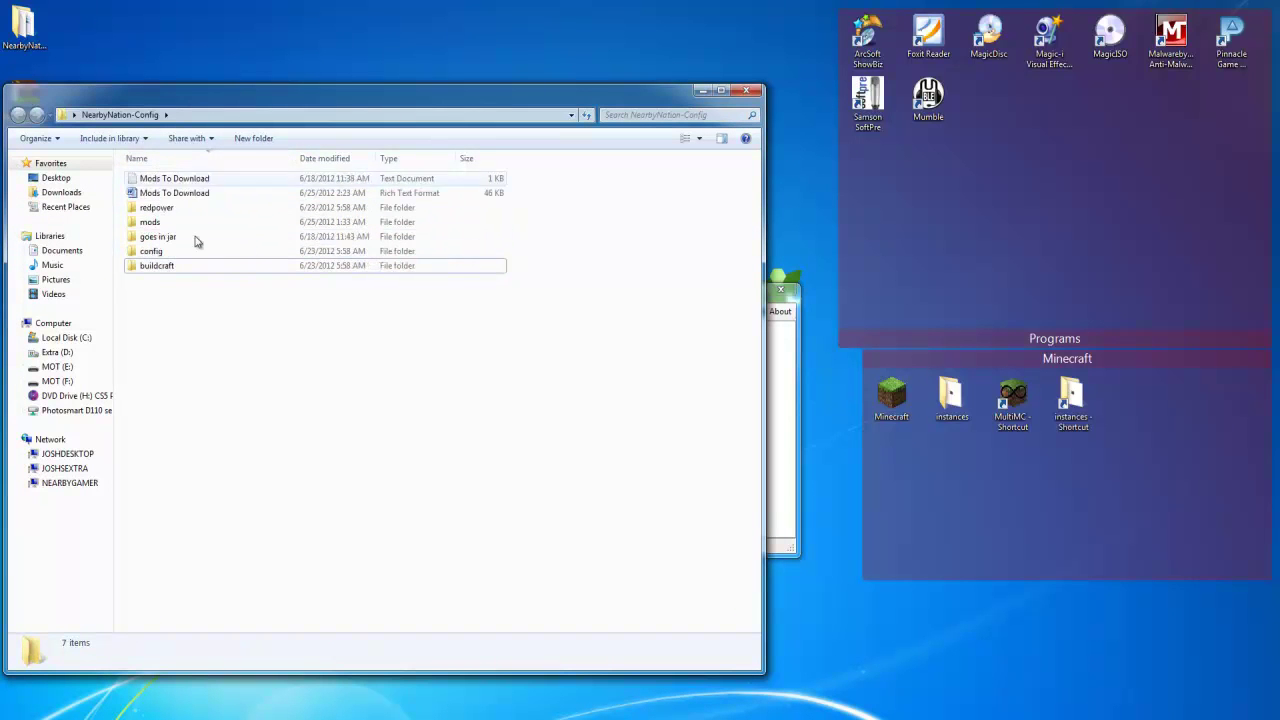
left_click(170, 158)
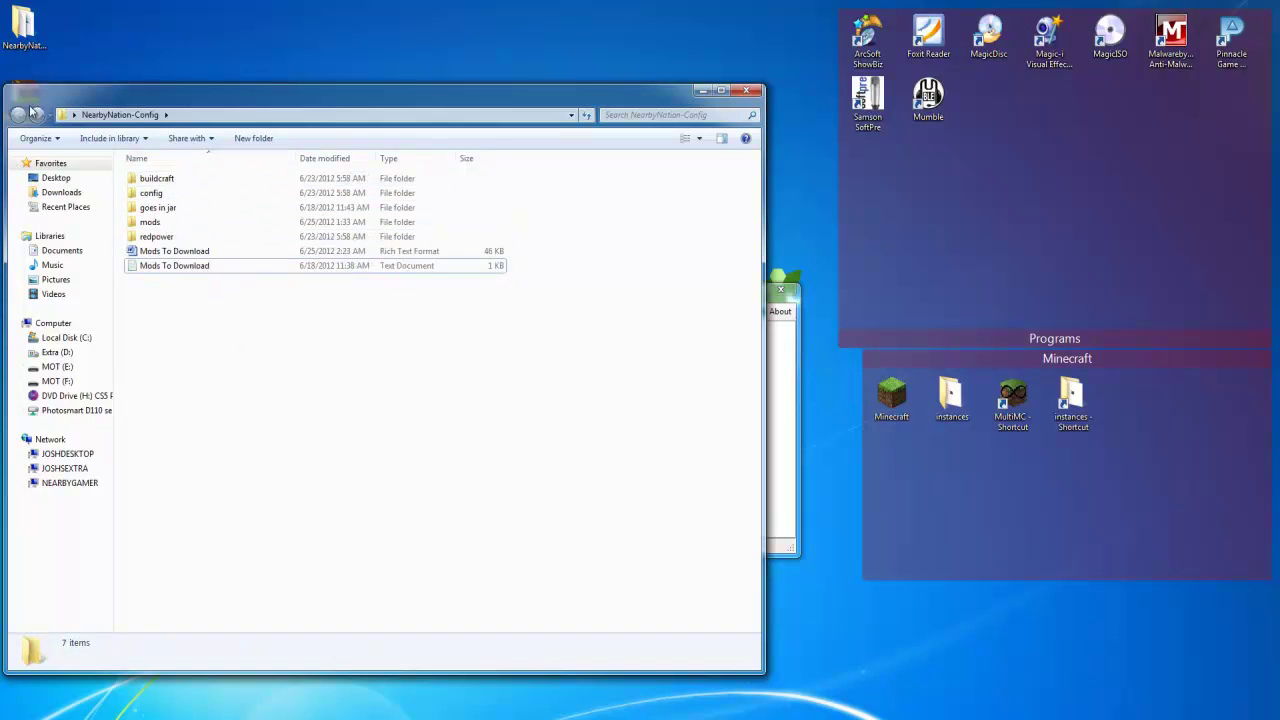
Add minecraftforge-client-3.3.7.138 from the goes in jar folder to the Test Nearby instance's minecraft.jar mods, and move the mod editor aside
left_click(792, 421)
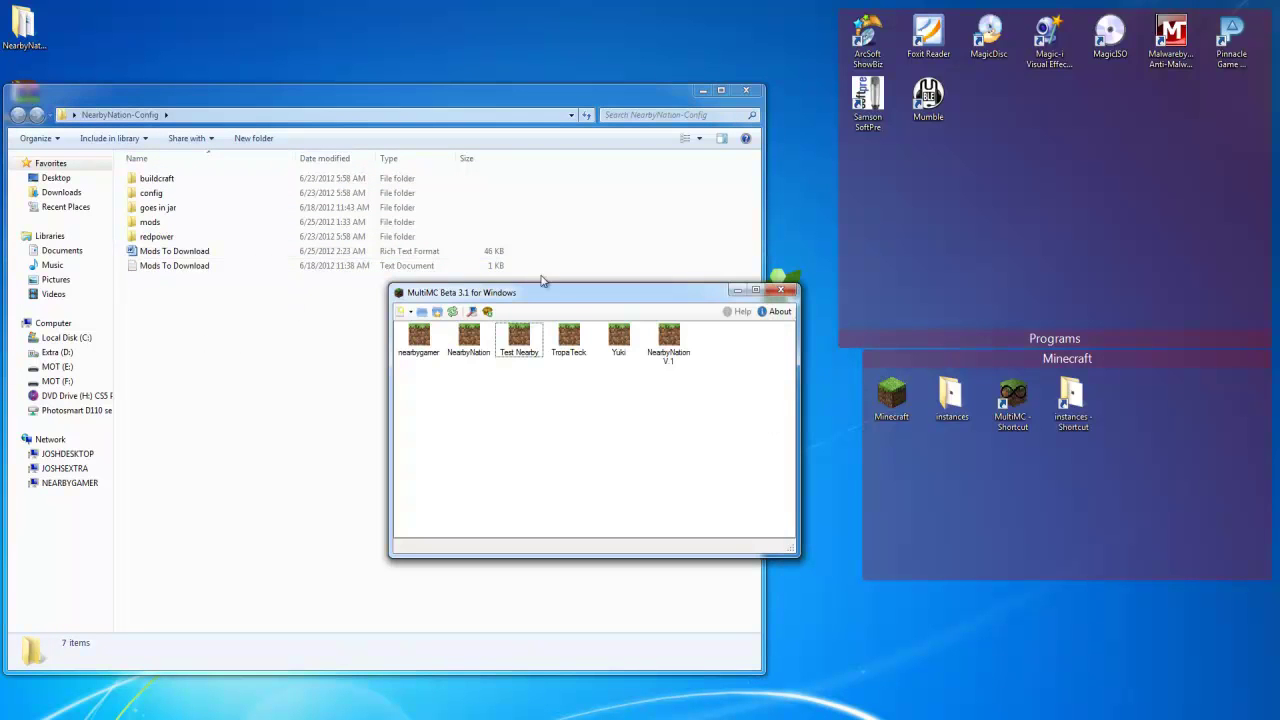
left_click(184, 210)
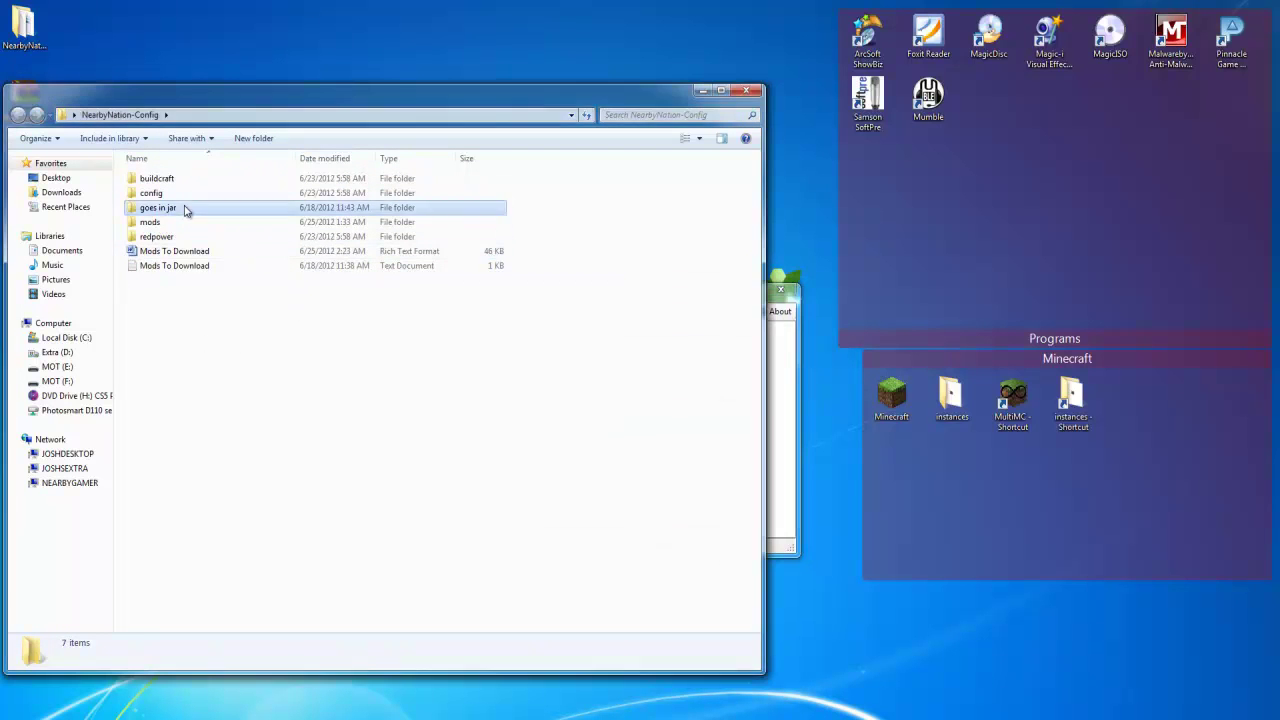
double_click(184, 210)
left_click(777, 436)
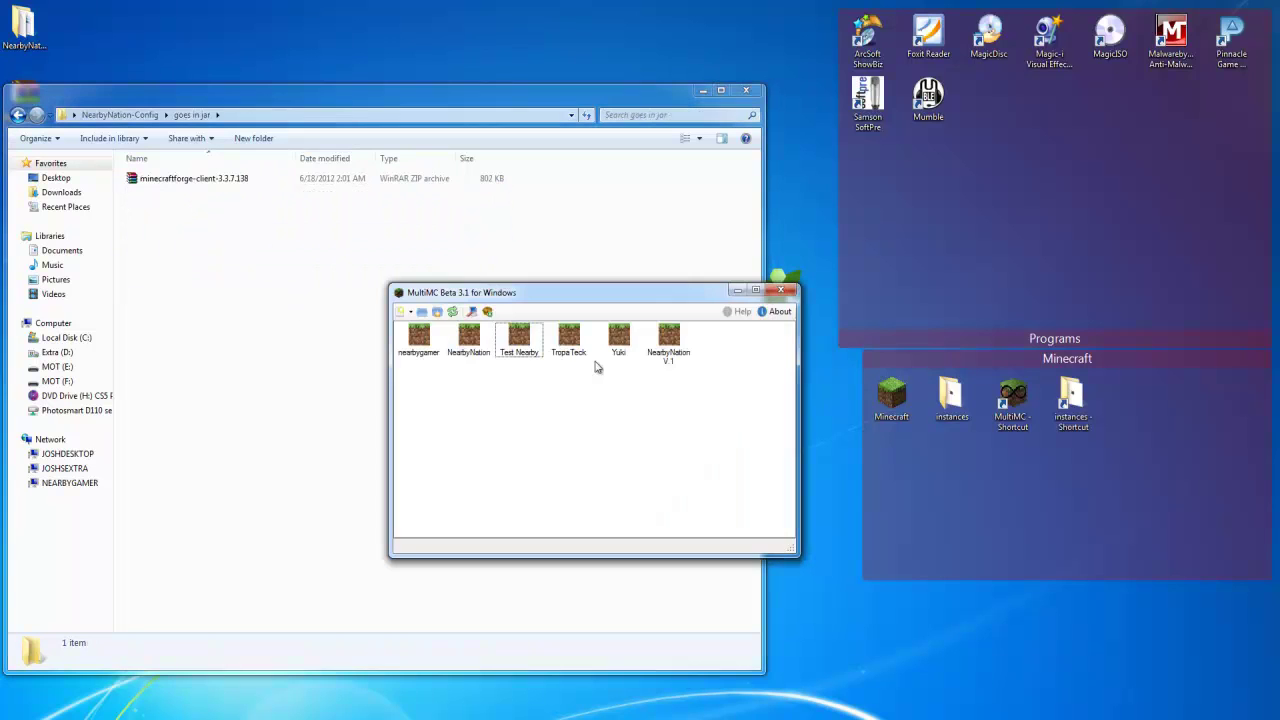
right_click(519, 337)
left_click(570, 424)
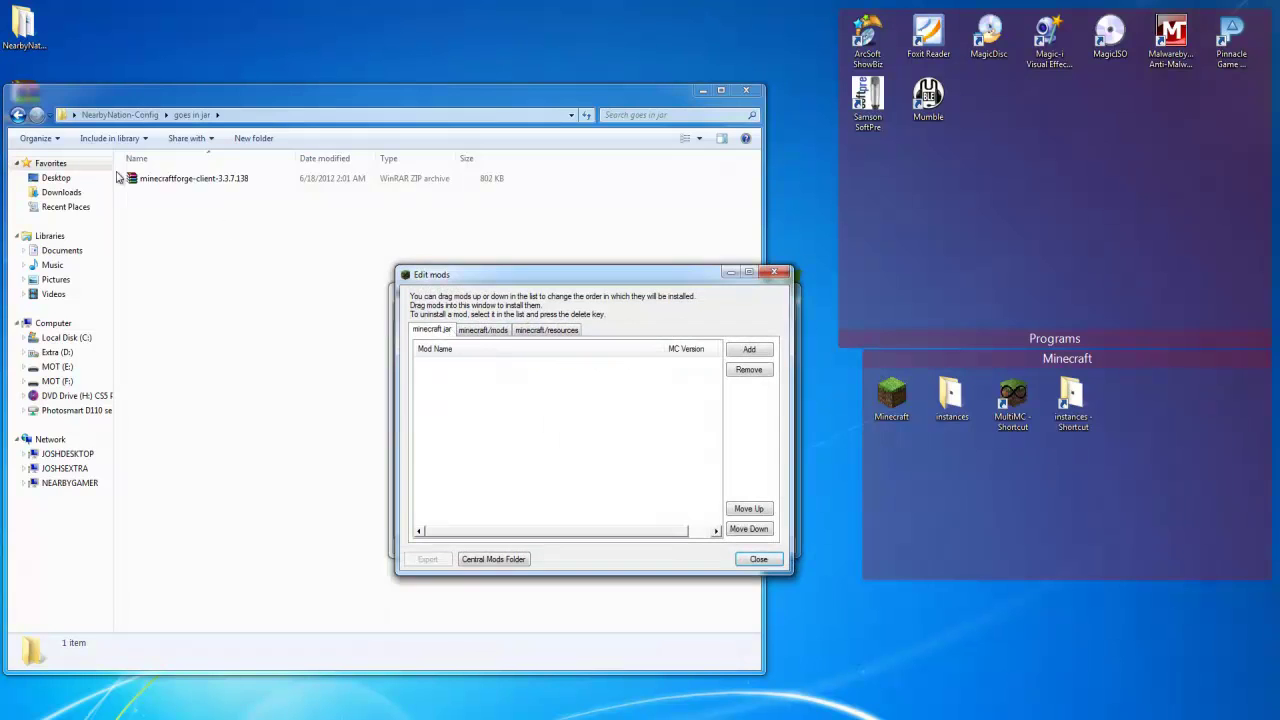
left_click_drag(190, 178, 532, 420)
left_click_drag(490, 280, 888, 325)
Return to the NearbyNation-Config folder and open the Mods To Download rich text document
left_click(19, 115)
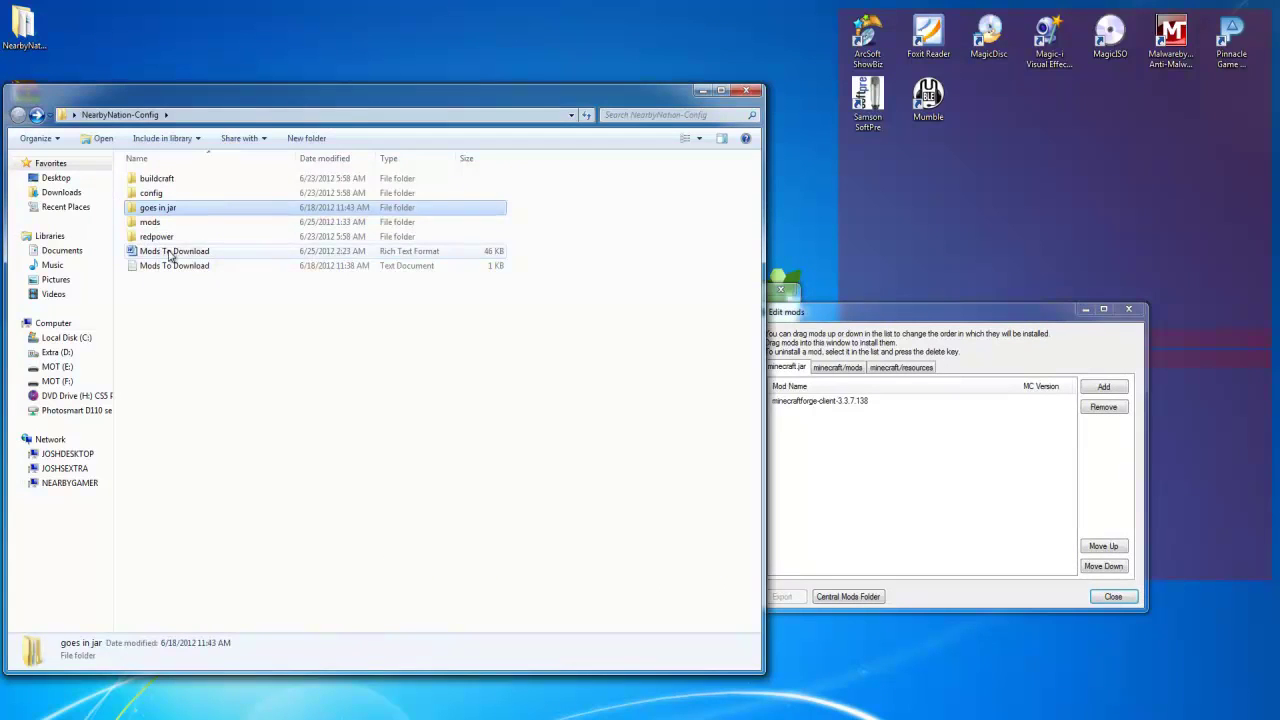
double_click(170, 254)
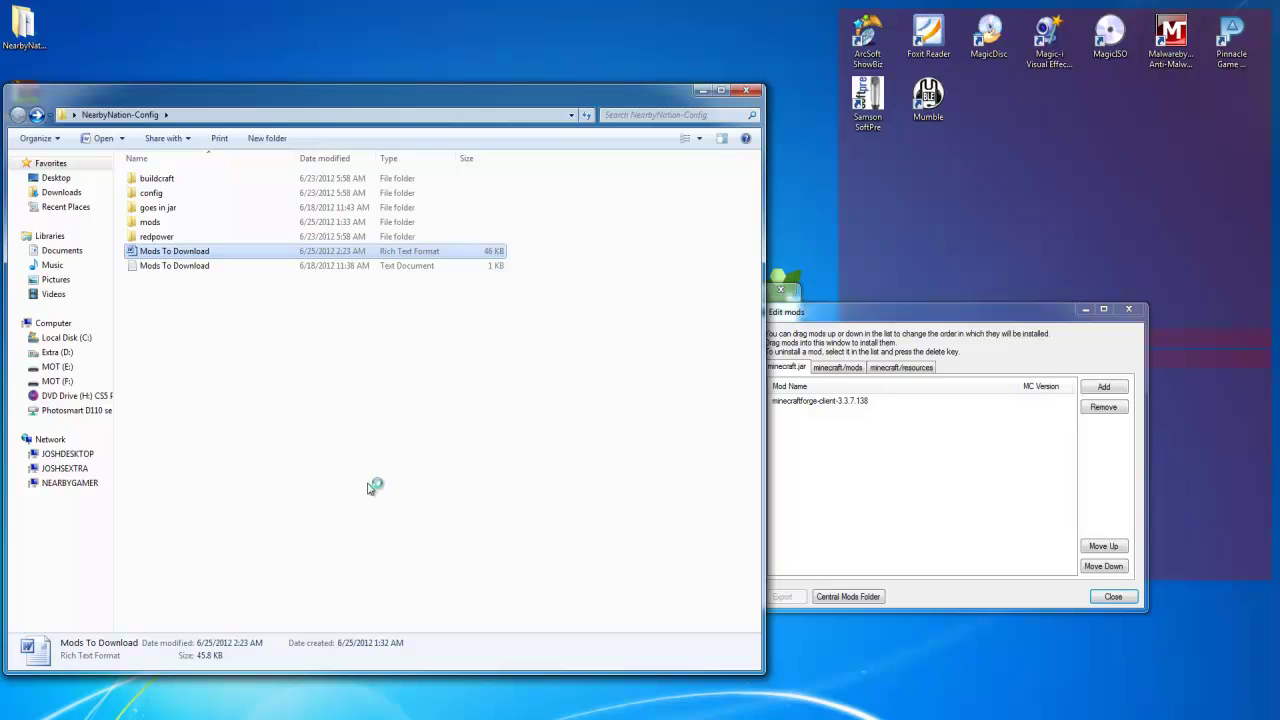
Try to end the WINWORD.EXE process in Windows Task Manager, and return to the NearbyNation-Config folder
right_click(866, 714)
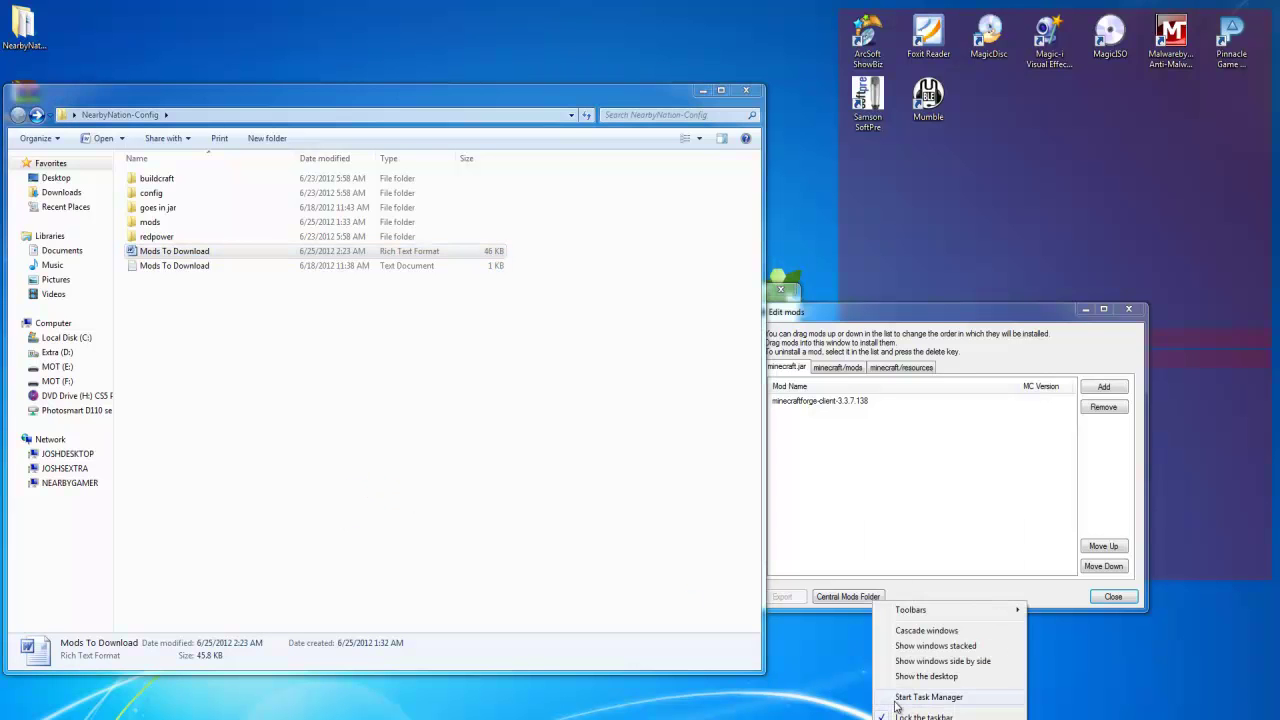
left_click(897, 697)
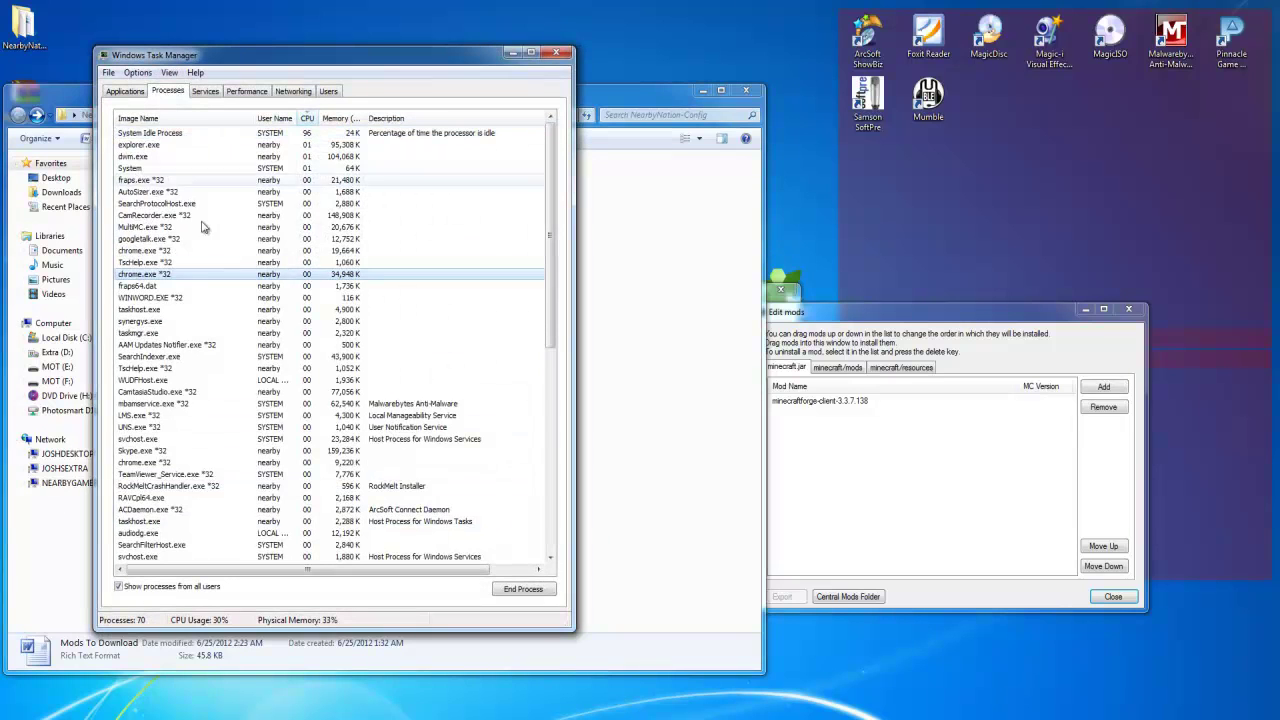
left_click(522, 590)
key("Escape")
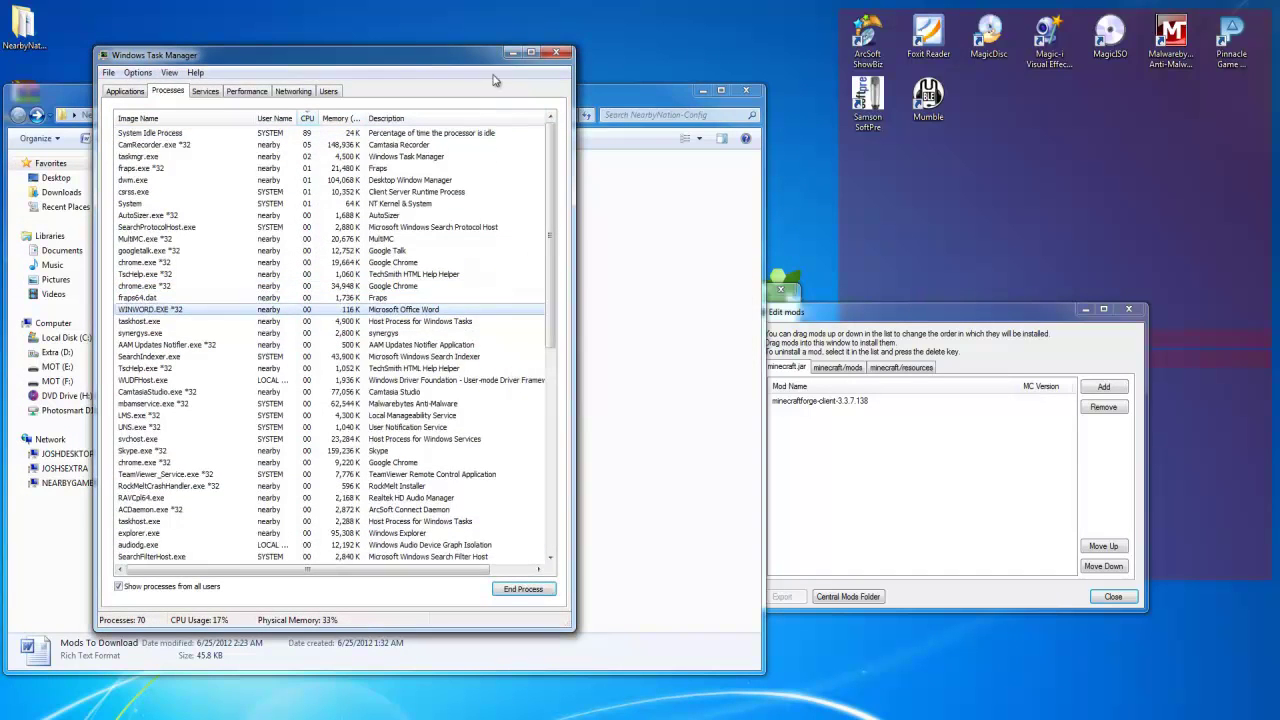
left_click(557, 52)
left_click(277, 323)
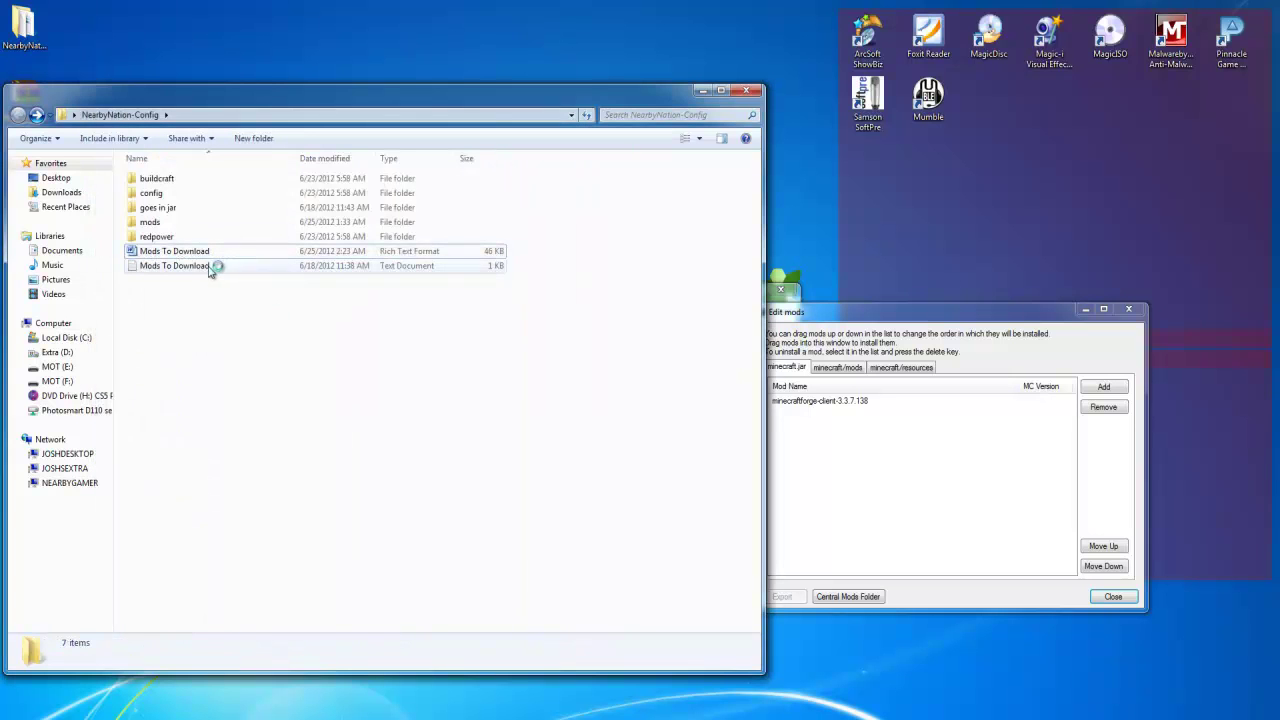
Try twice to end the WINWORD.EXE process in Windows Task Manager, and close it
right_click(841, 709)
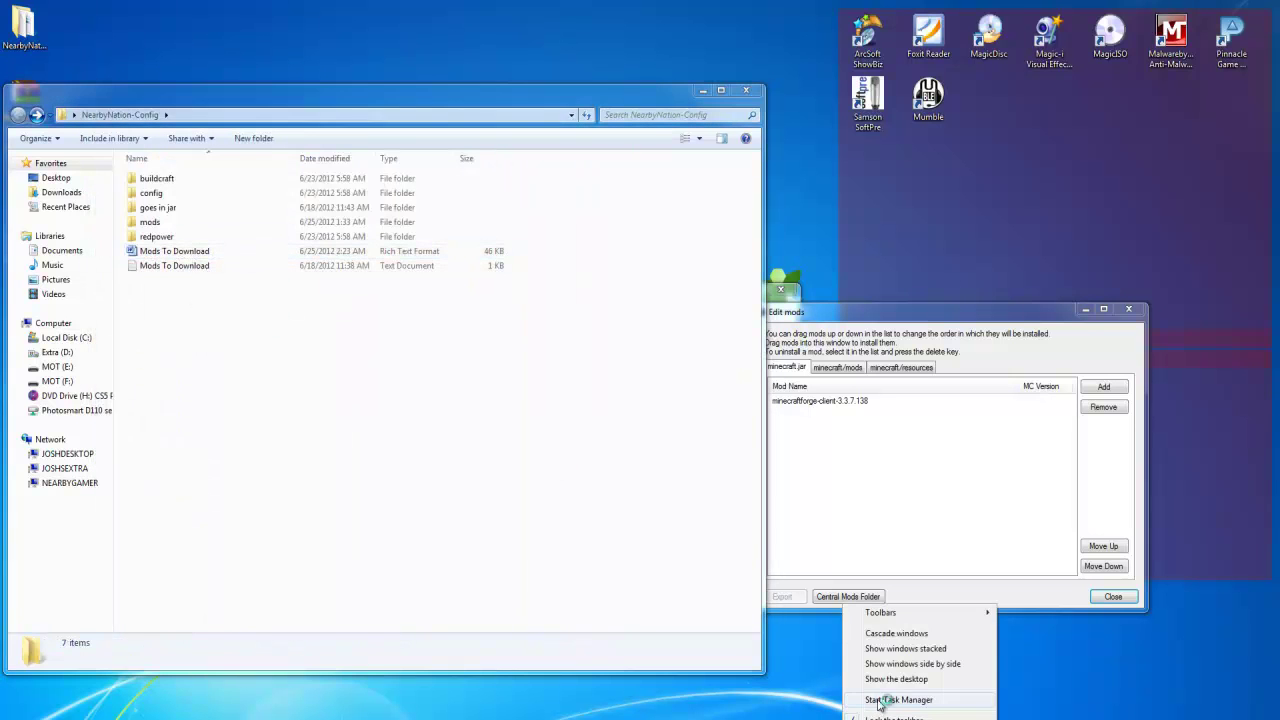
left_click(879, 700)
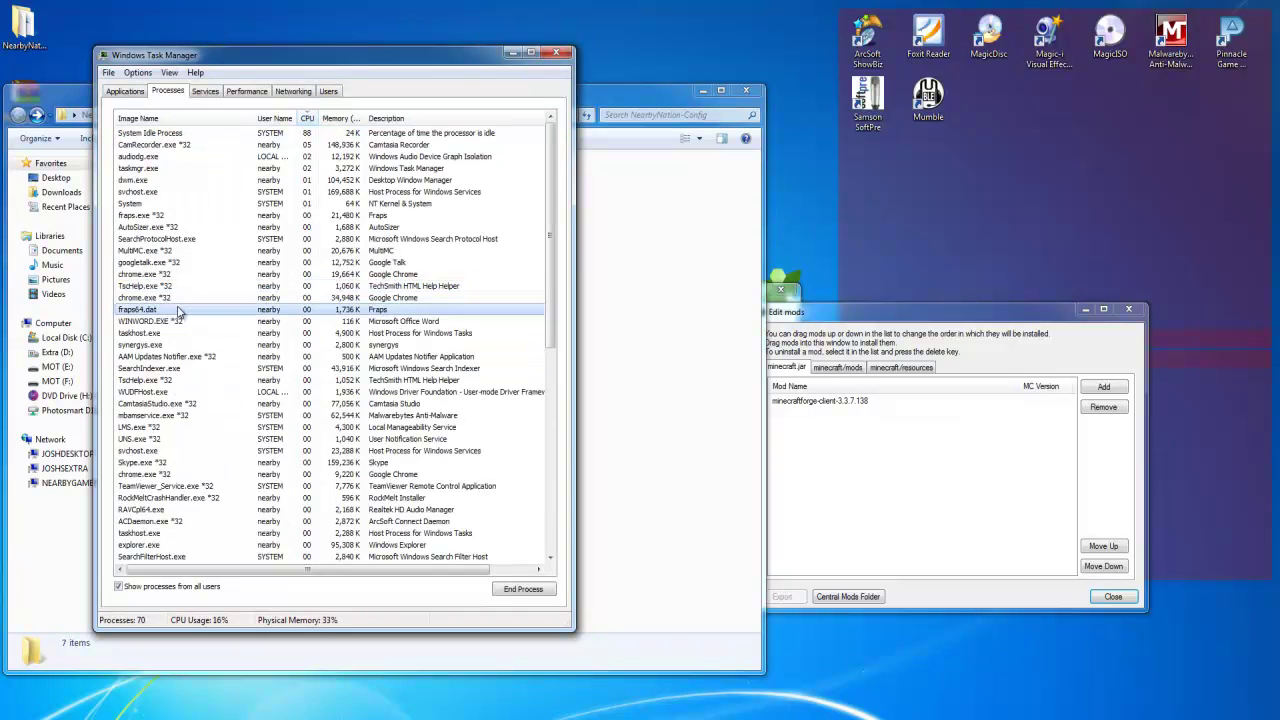
left_click(176, 320)
left_click(523, 588)
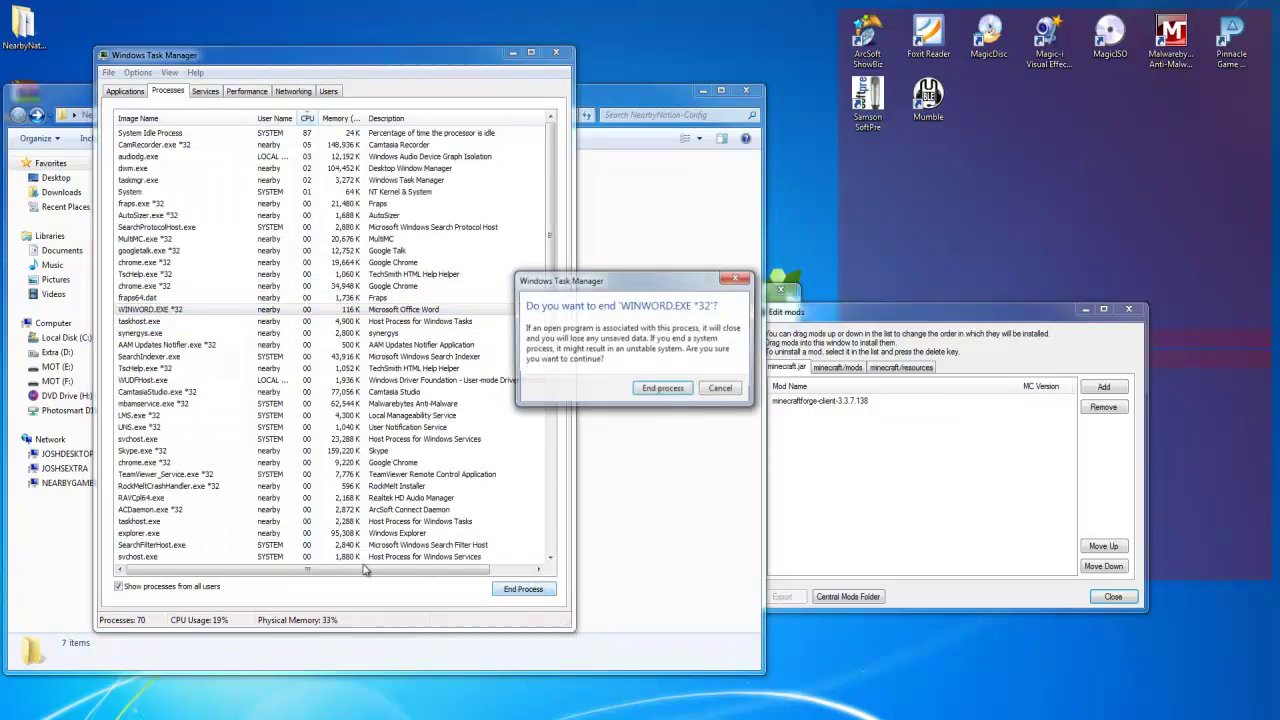
left_click(662, 387)
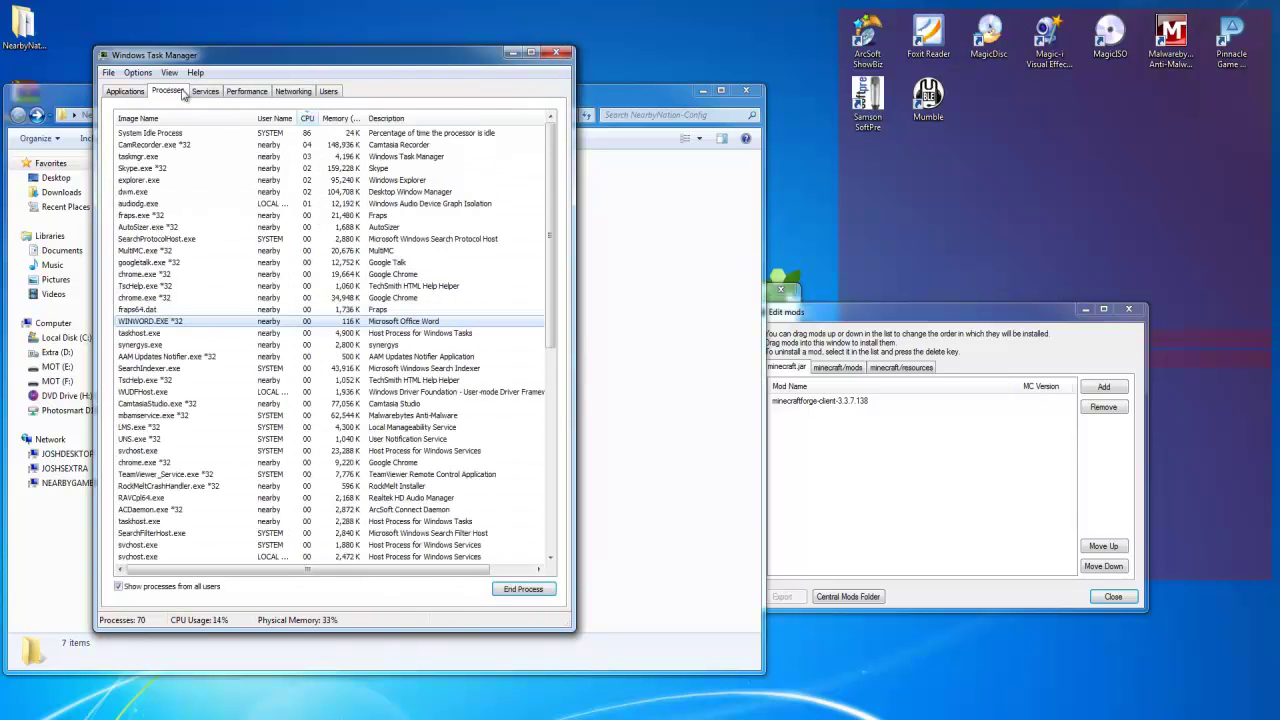
left_click(543, 594)
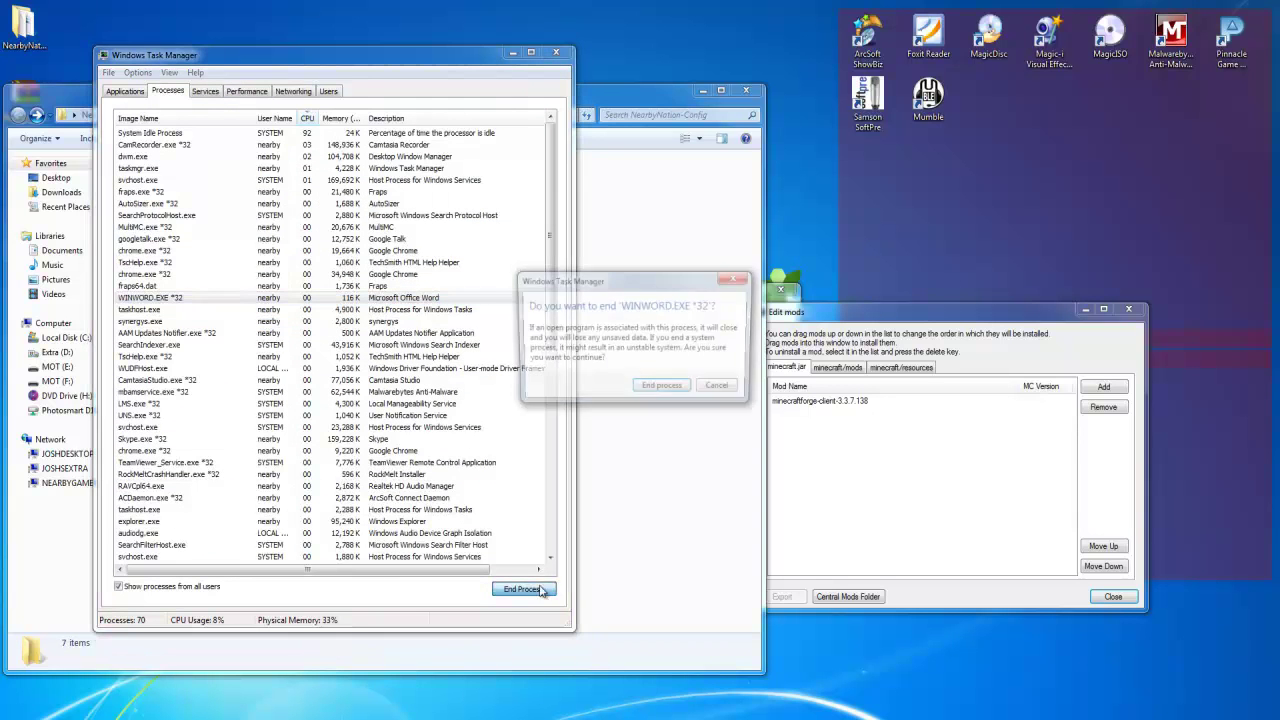
left_click(655, 384)
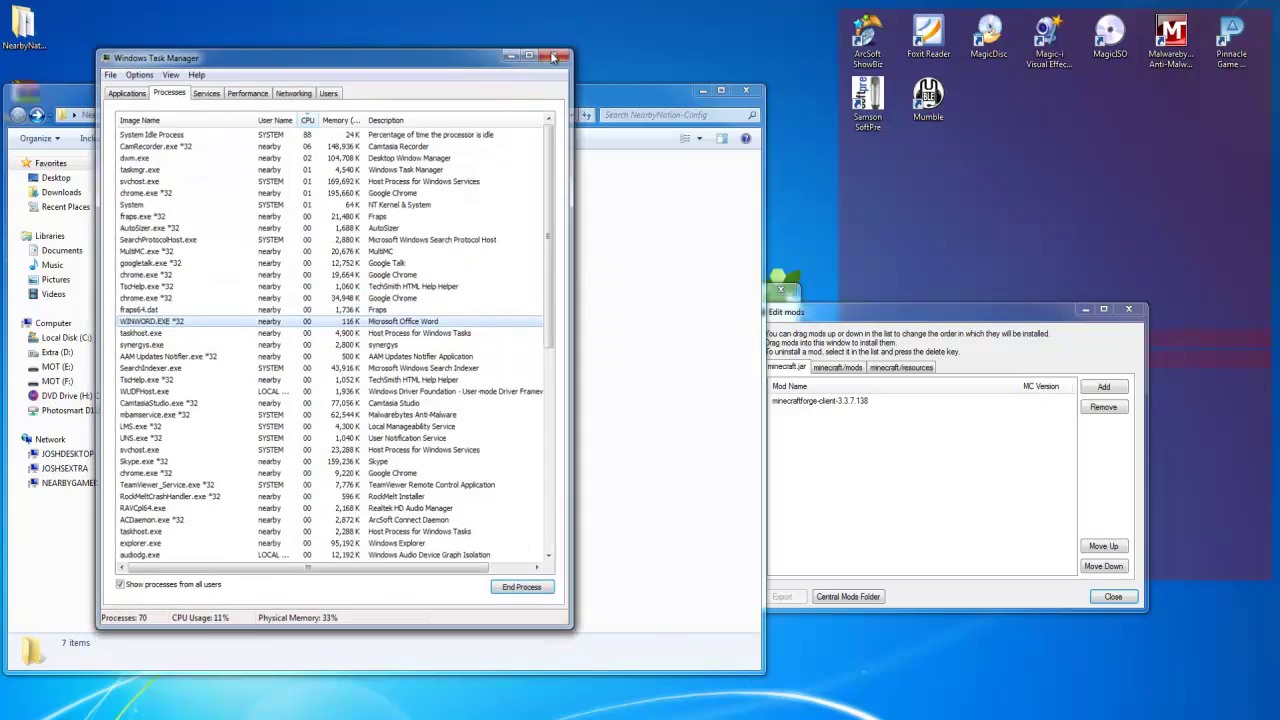
left_click(556, 52)
Try opening the Mods To Download rich text document in Notepad++, and close that editor
right_click(170, 251)
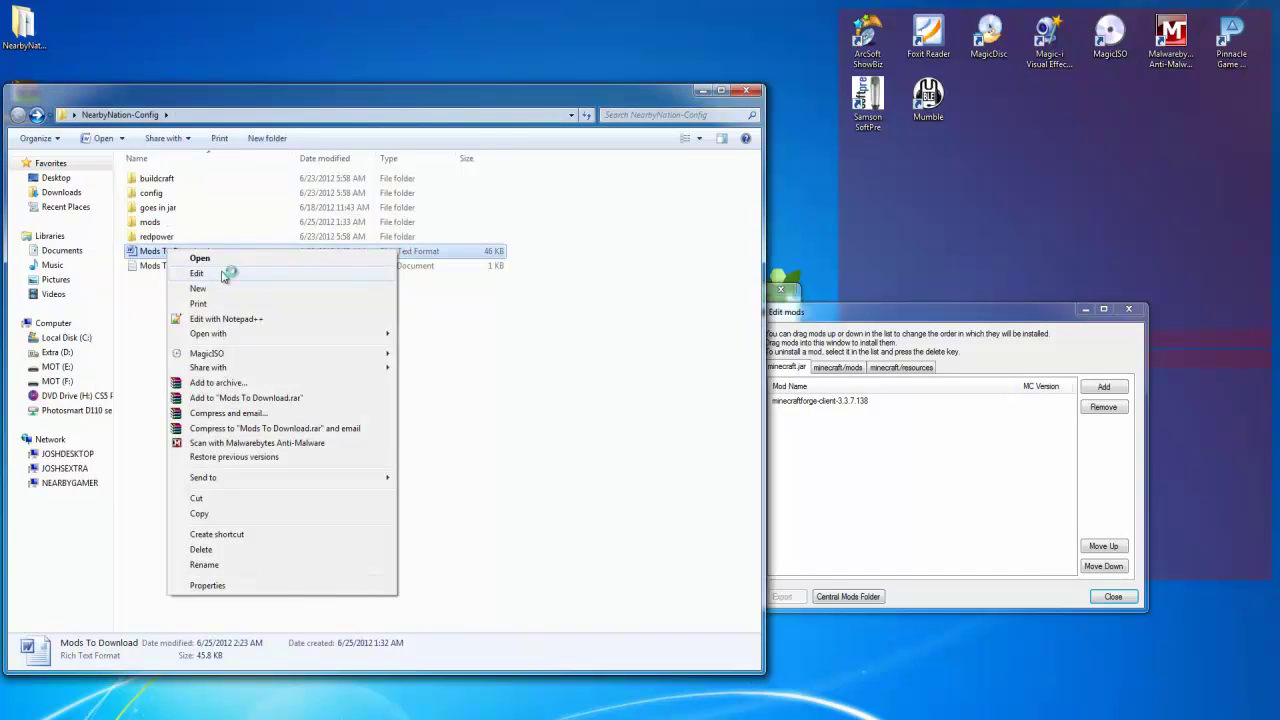
left_click(233, 320)
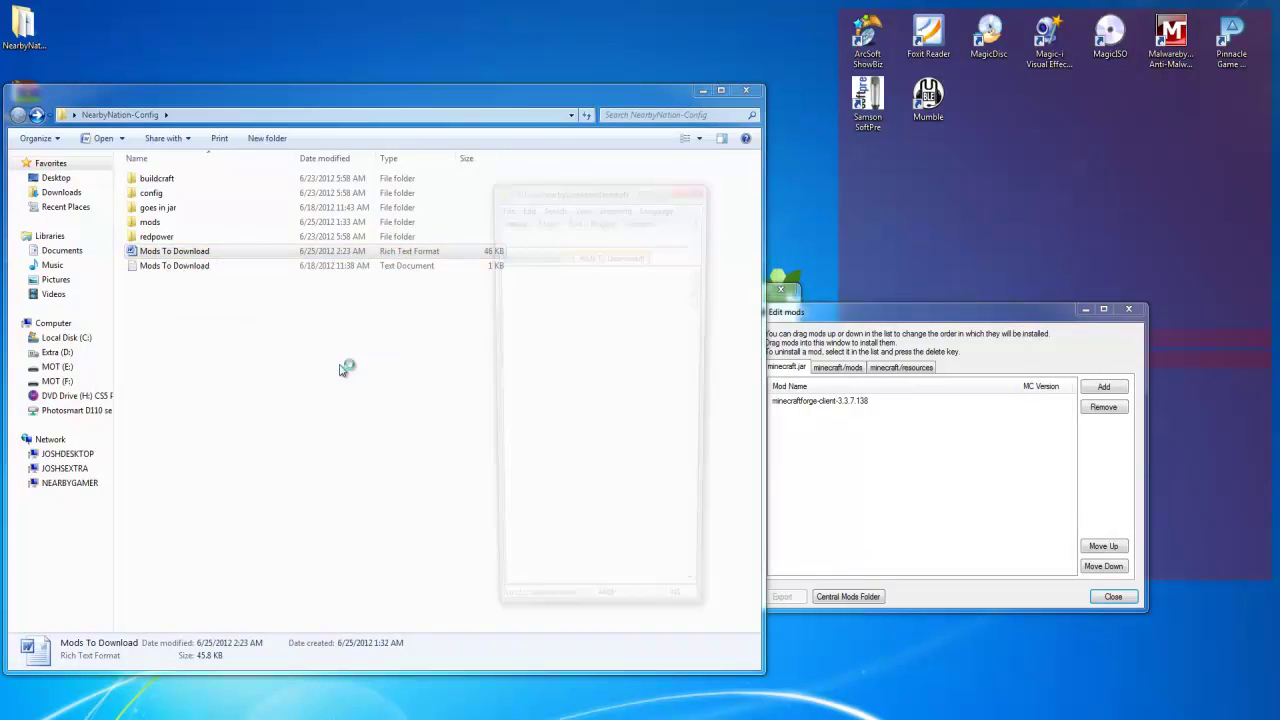
left_click(692, 186)
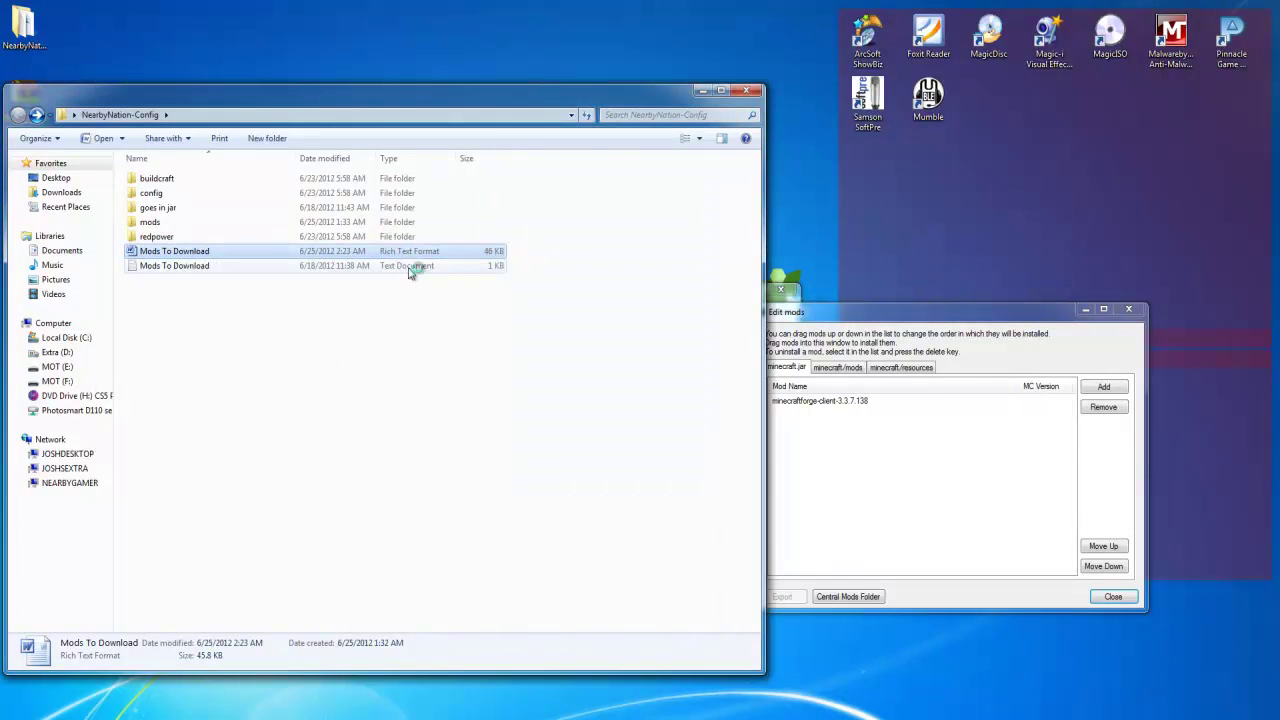
right_click(186, 254)
key("Escape")
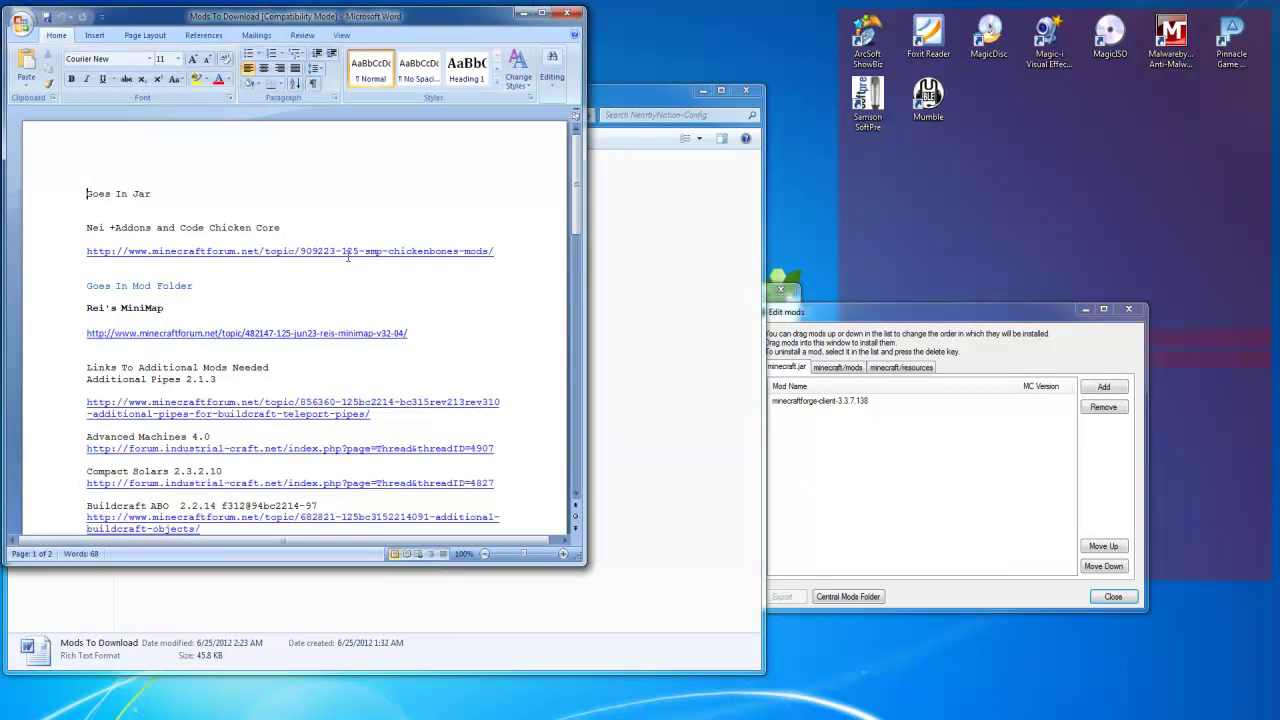
Follow the Nei +Addons and Code Chicken Core link from the document, and move the mod editor clear of the browser
left_click_drag(197, 17, 173, 58)
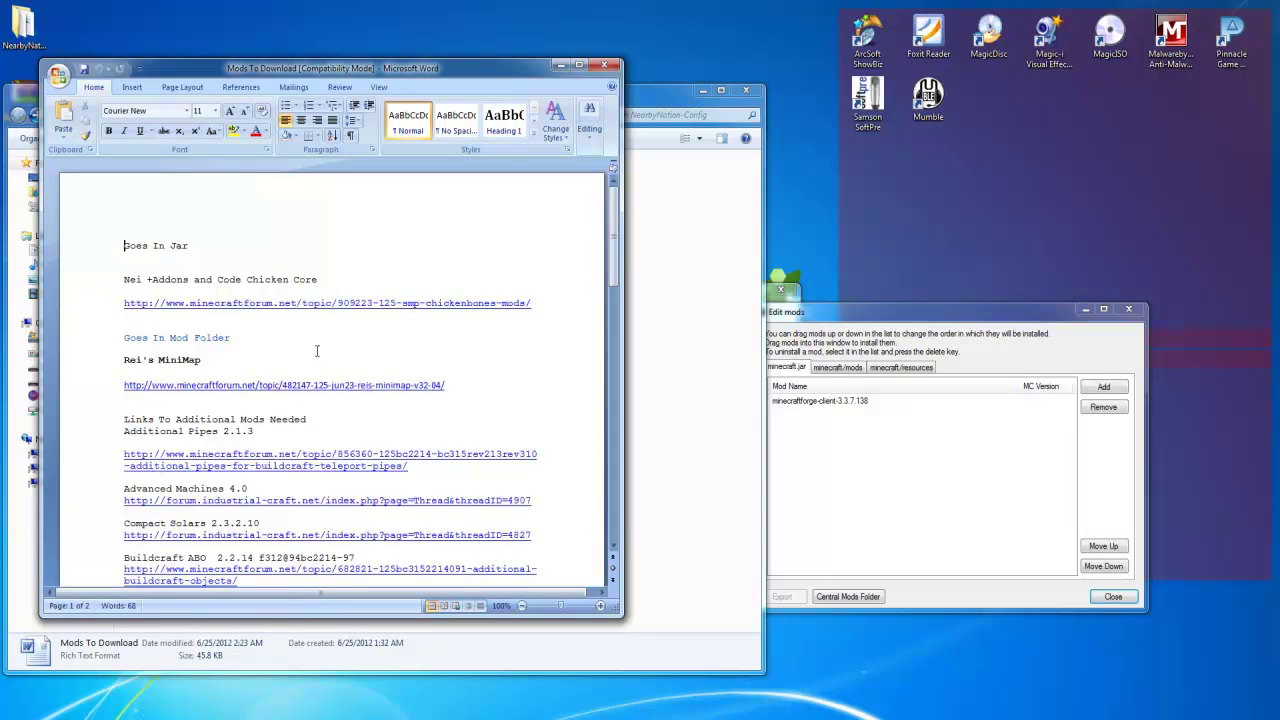
scroll(332, 344, "down", 1)
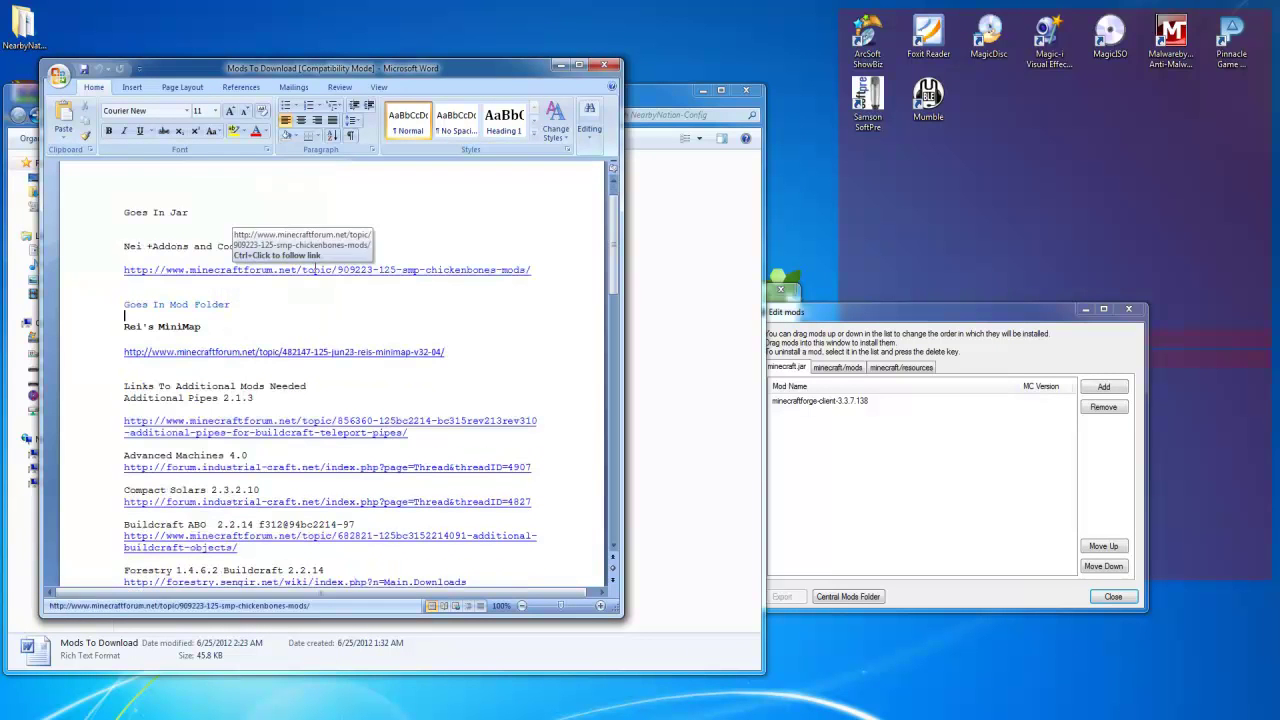
left_click(277, 270, "ctrl")
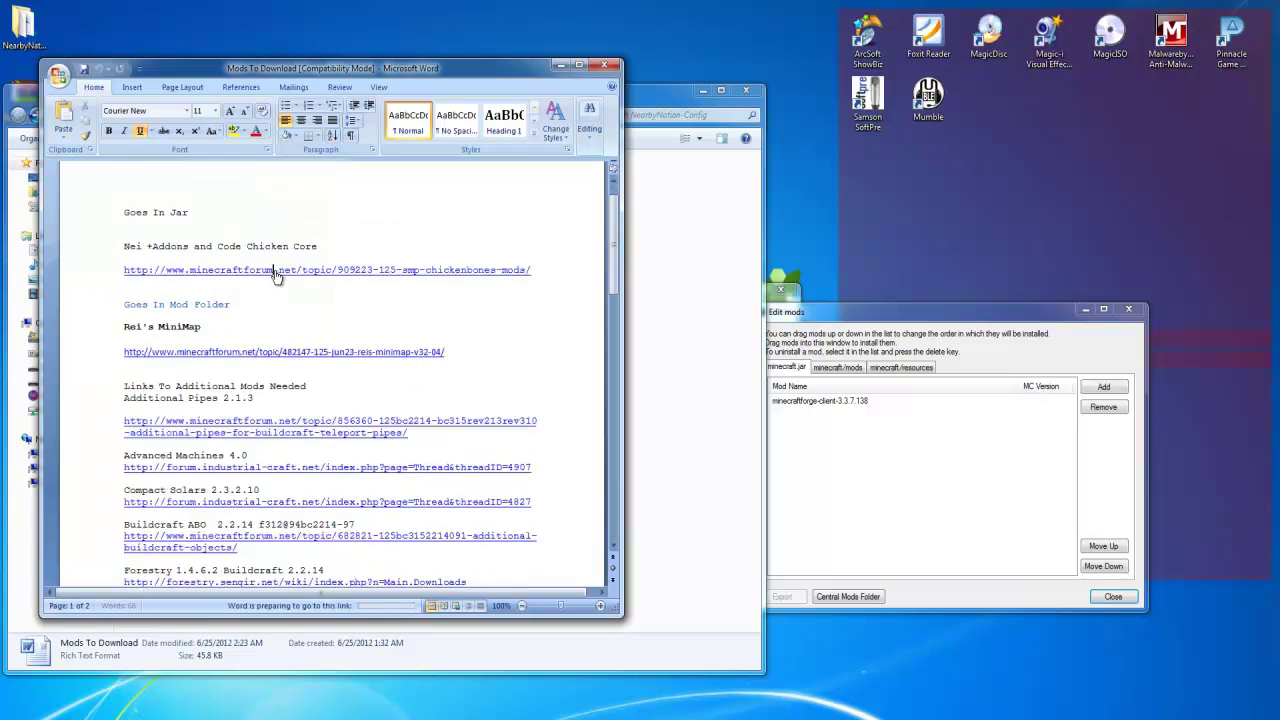
left_click_drag(810, 318, 940, 308)
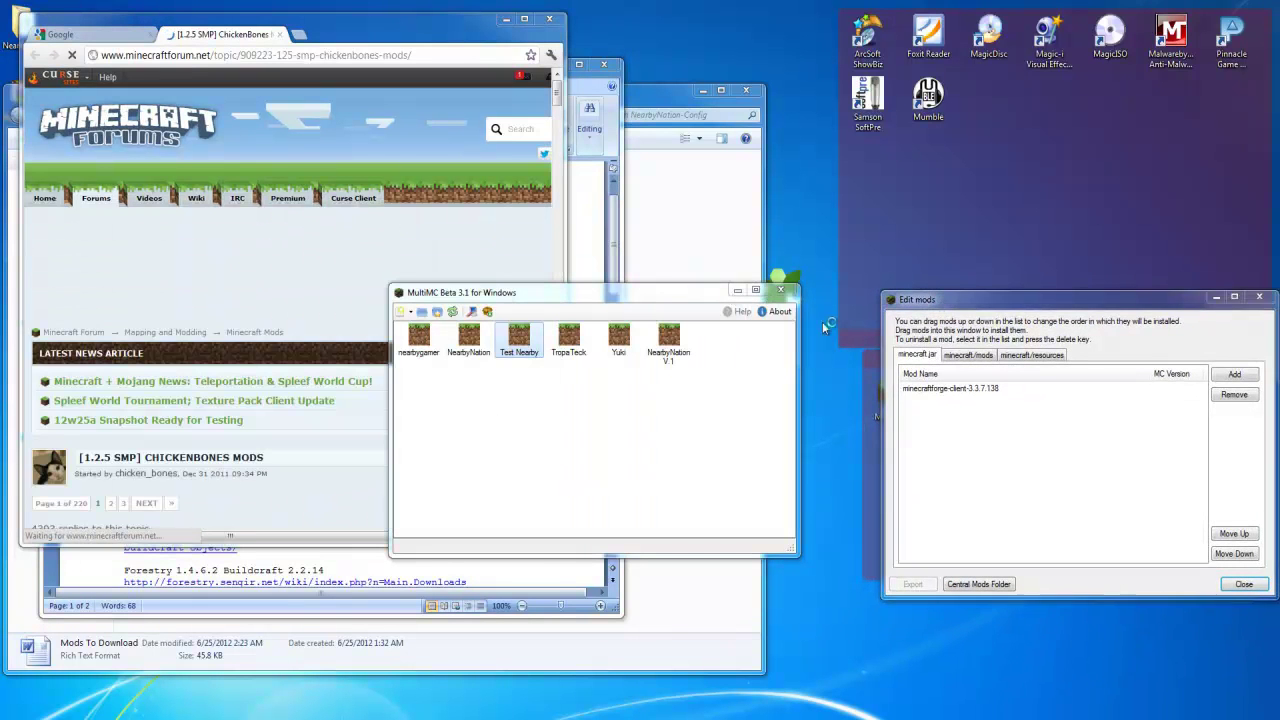
left_click(212, 535)
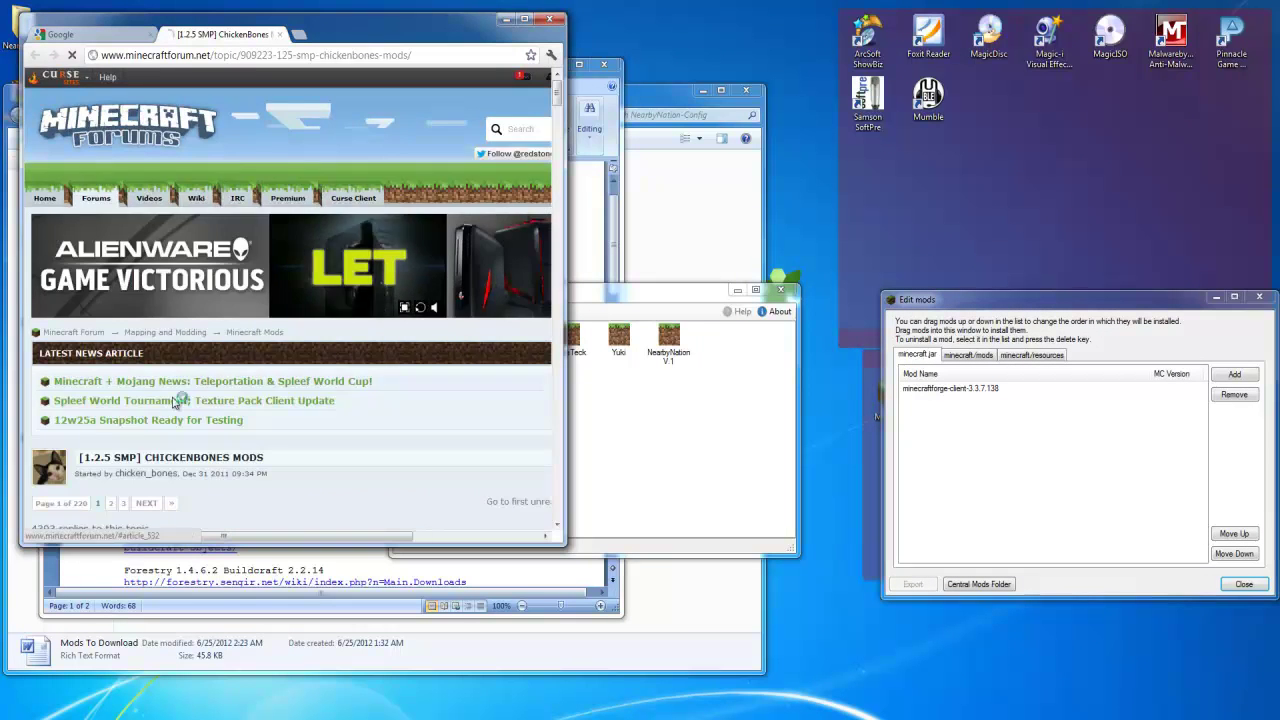
Expand the CodeChickenCore 0.5.3 section of the ChickenBones topic and download its Client file
scroll(256, 442, "down", 13)
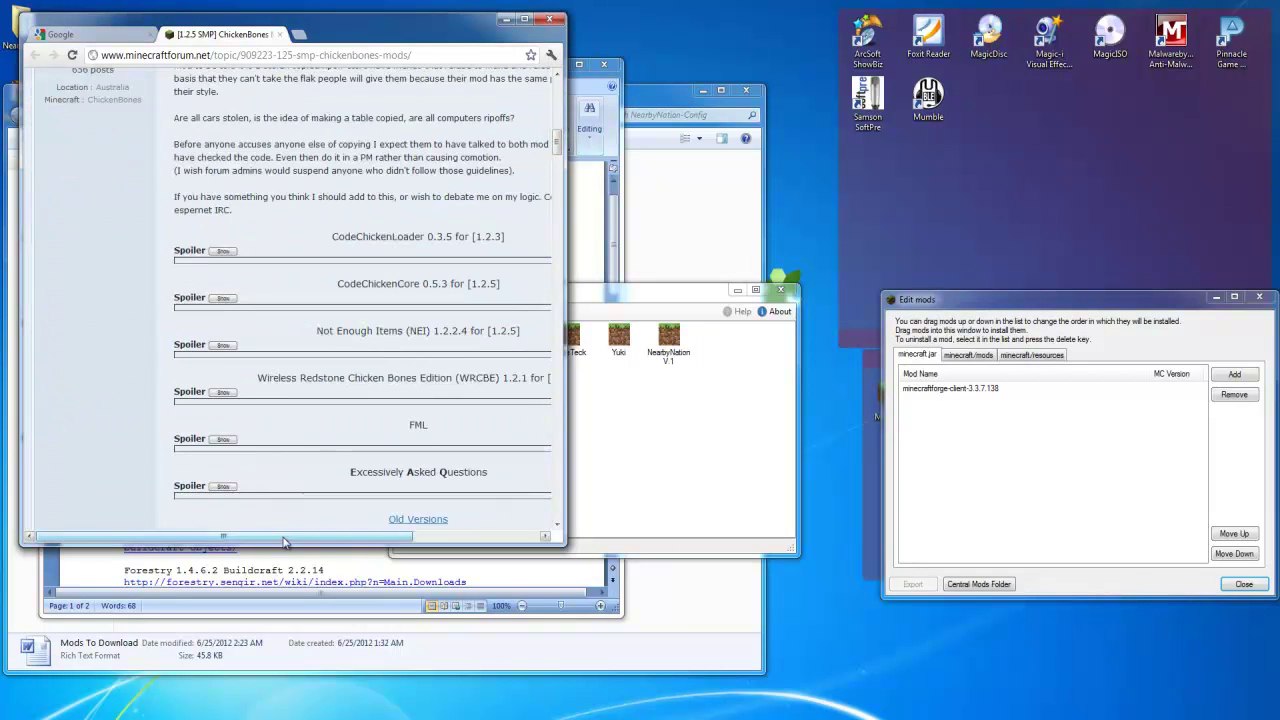
left_click_drag(223, 535, 293, 535)
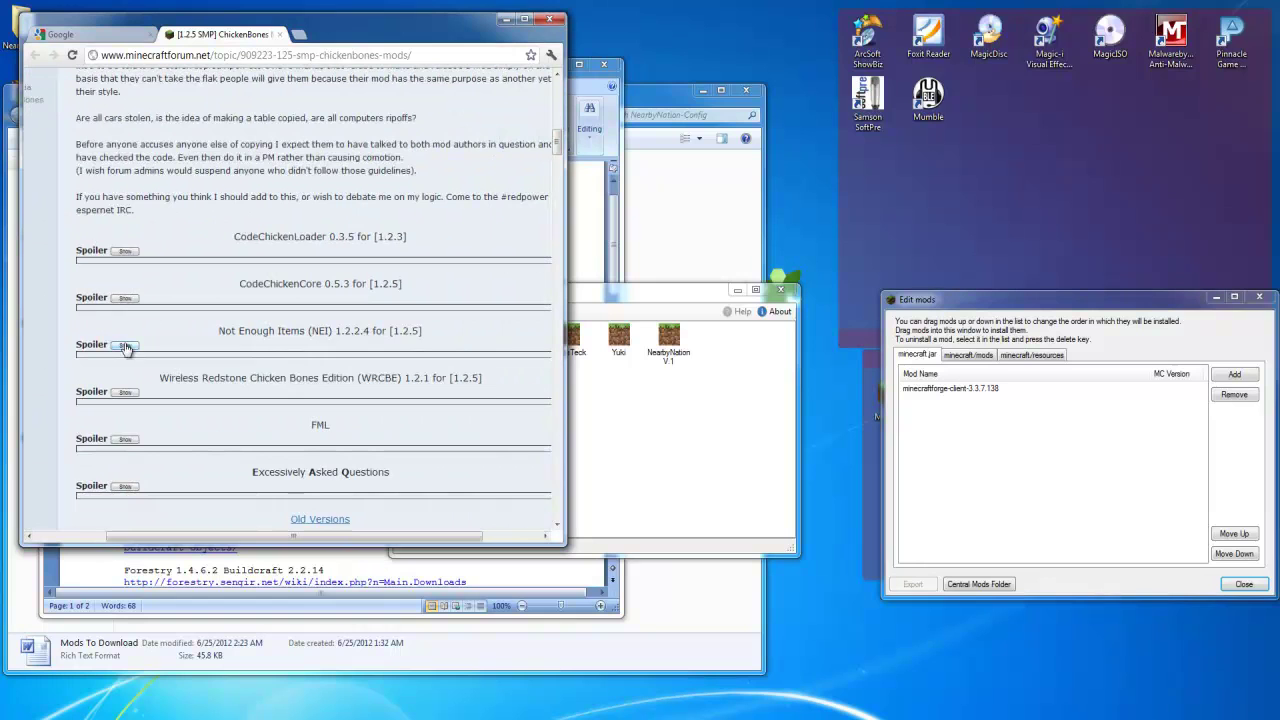
left_click(125, 298)
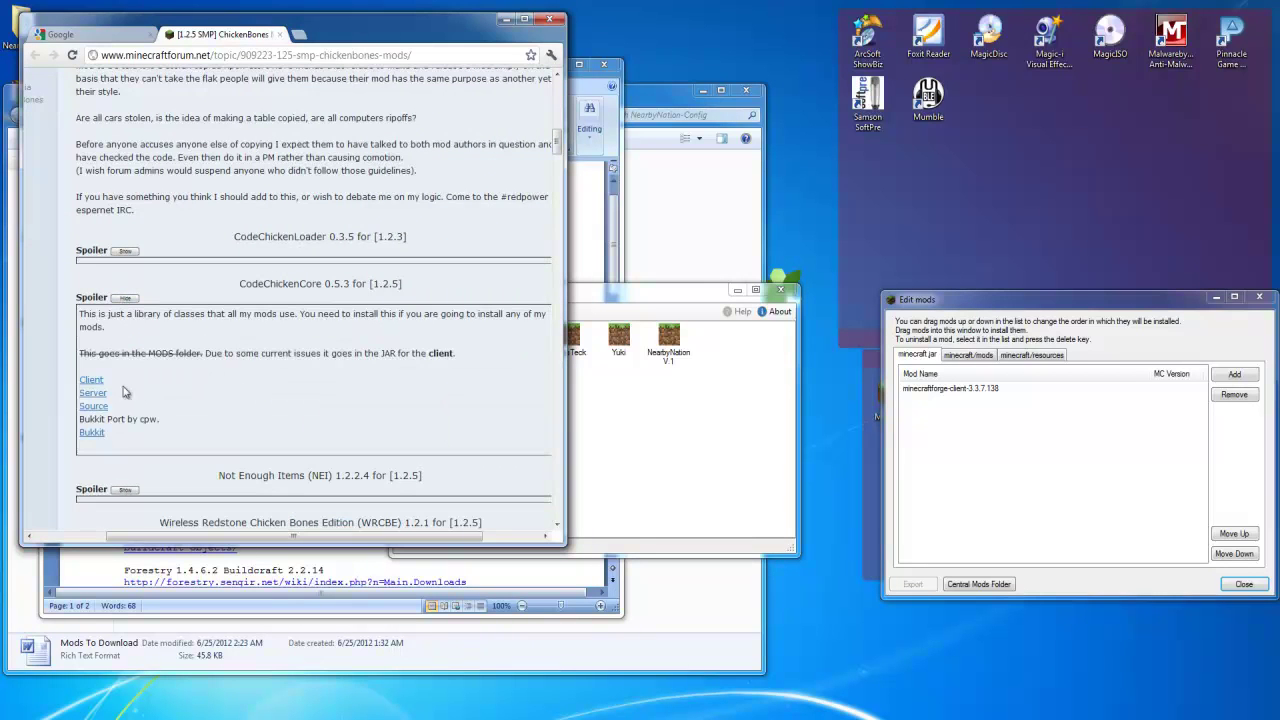
left_click(91, 380)
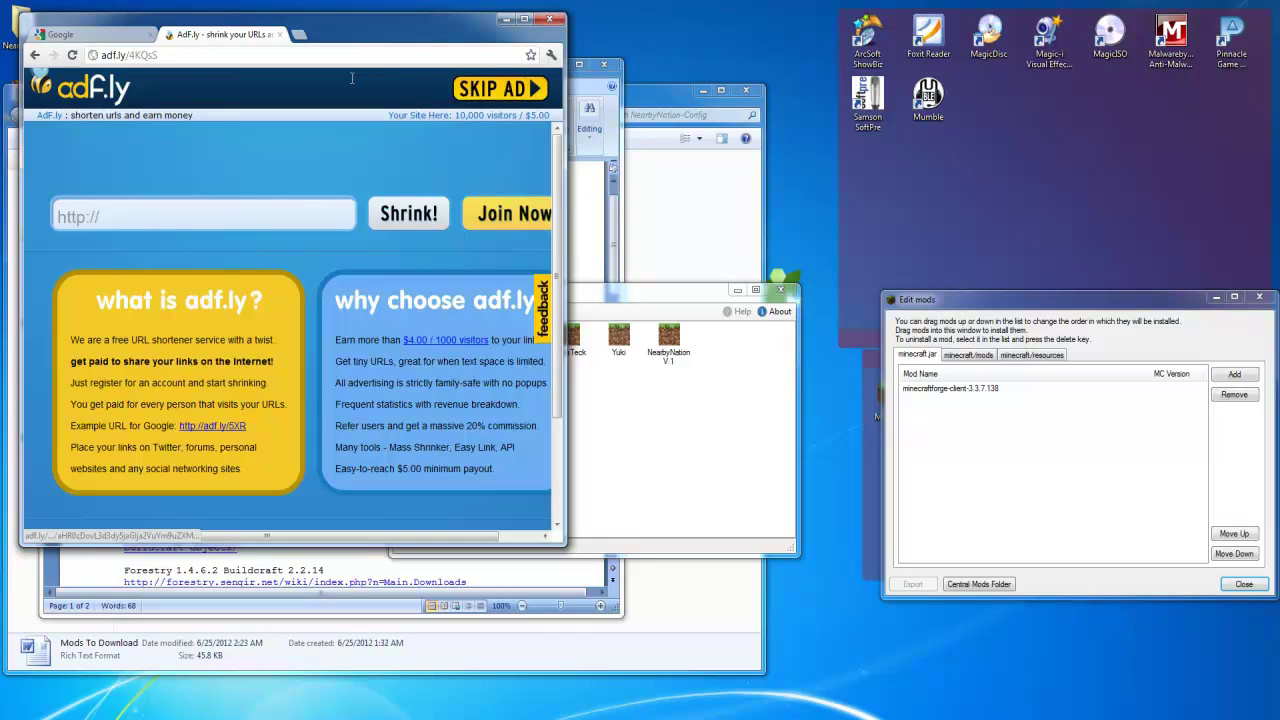
Return to the topic and follow the NotEnoughItems Client link in the Install Instructions + Downloads section of Not Enough Items
left_click(34, 55)
scroll(212, 364, "down", 15)
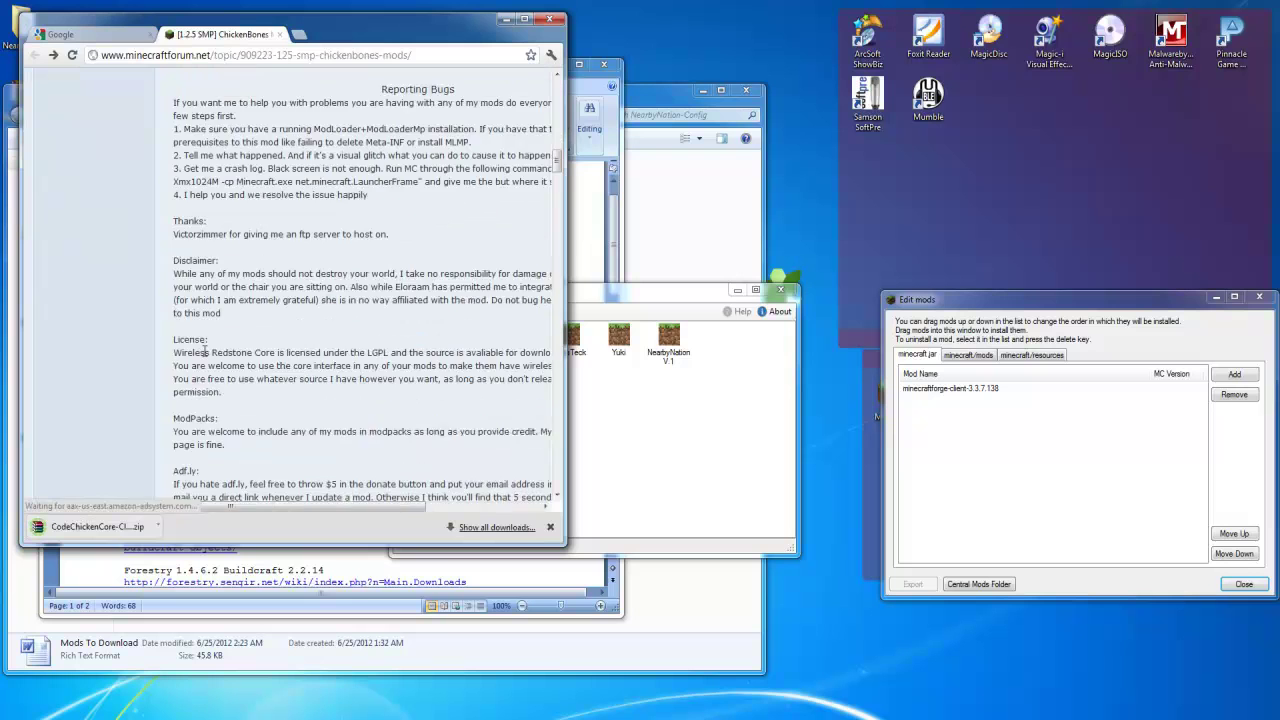
left_click(222, 303)
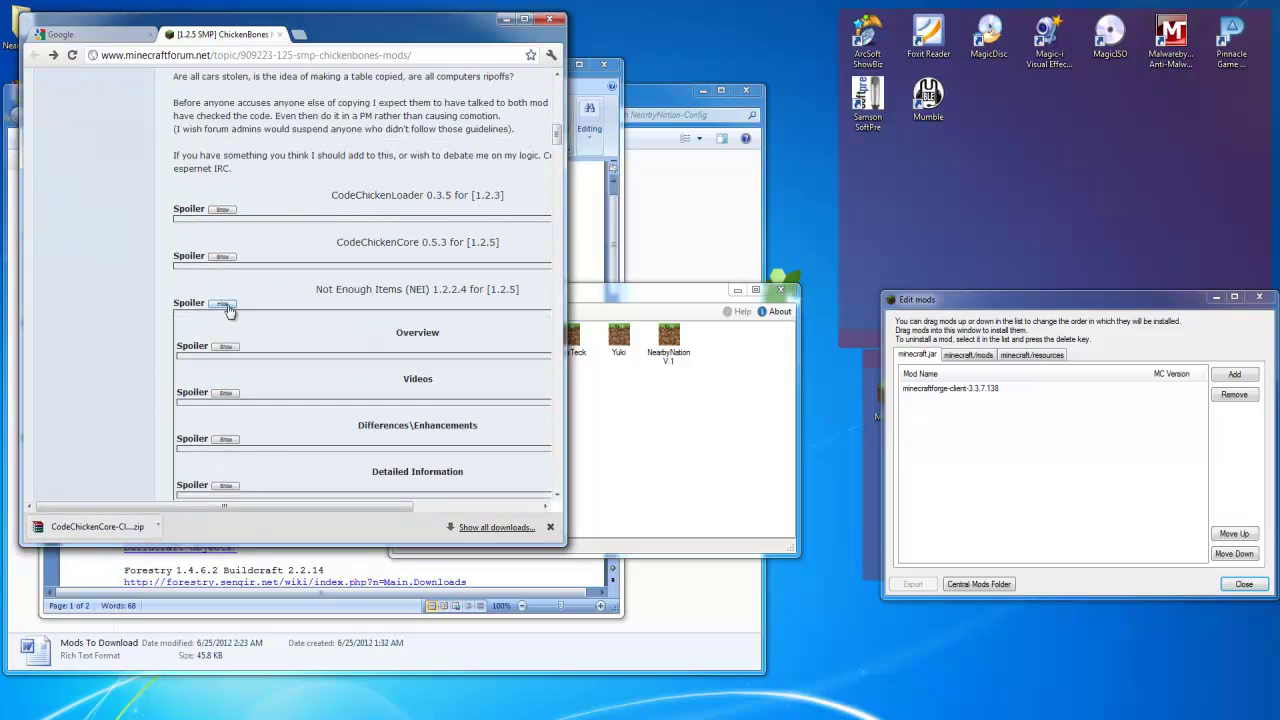
scroll(240, 410, "down", 3)
left_click(226, 440)
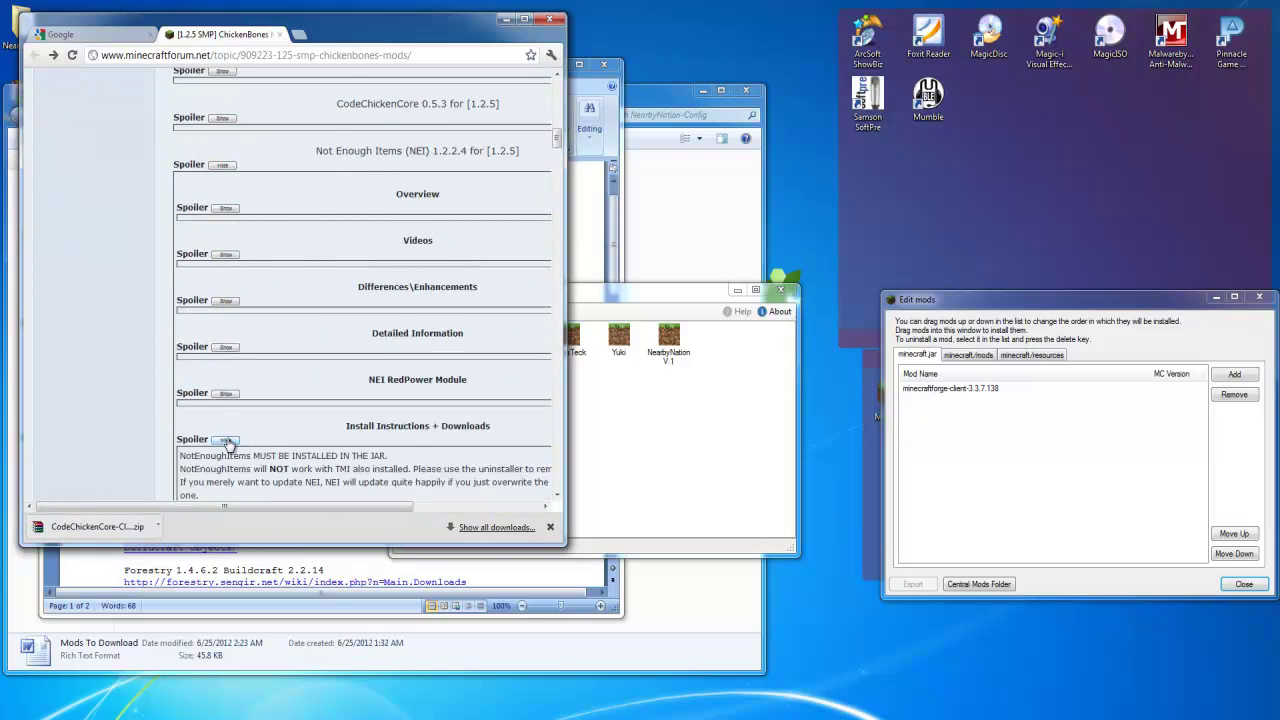
scroll(228, 448, "down", 7)
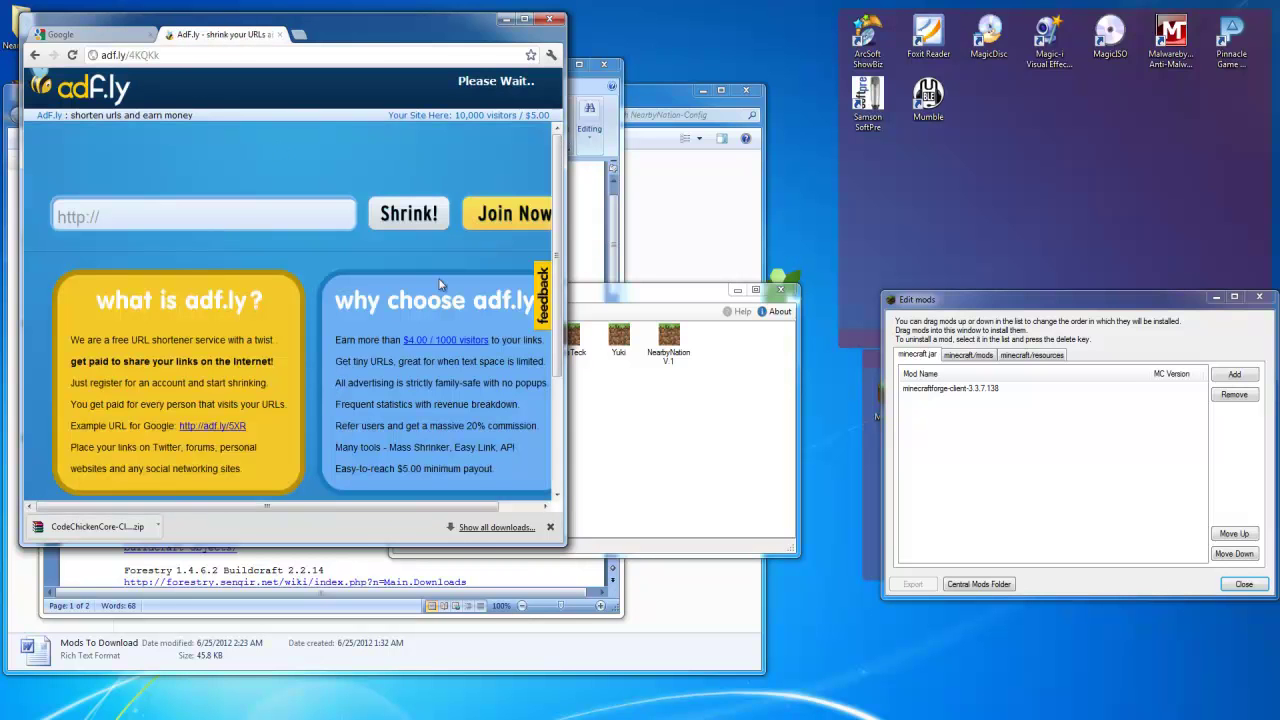
Add CodeChickenCore-Client 0.5.3 to the instance's minecraft.jar mods, and download and add NotEnoughItems-Client 1.2.2.4 as well
left_click_drag(110, 517, 1049, 471)
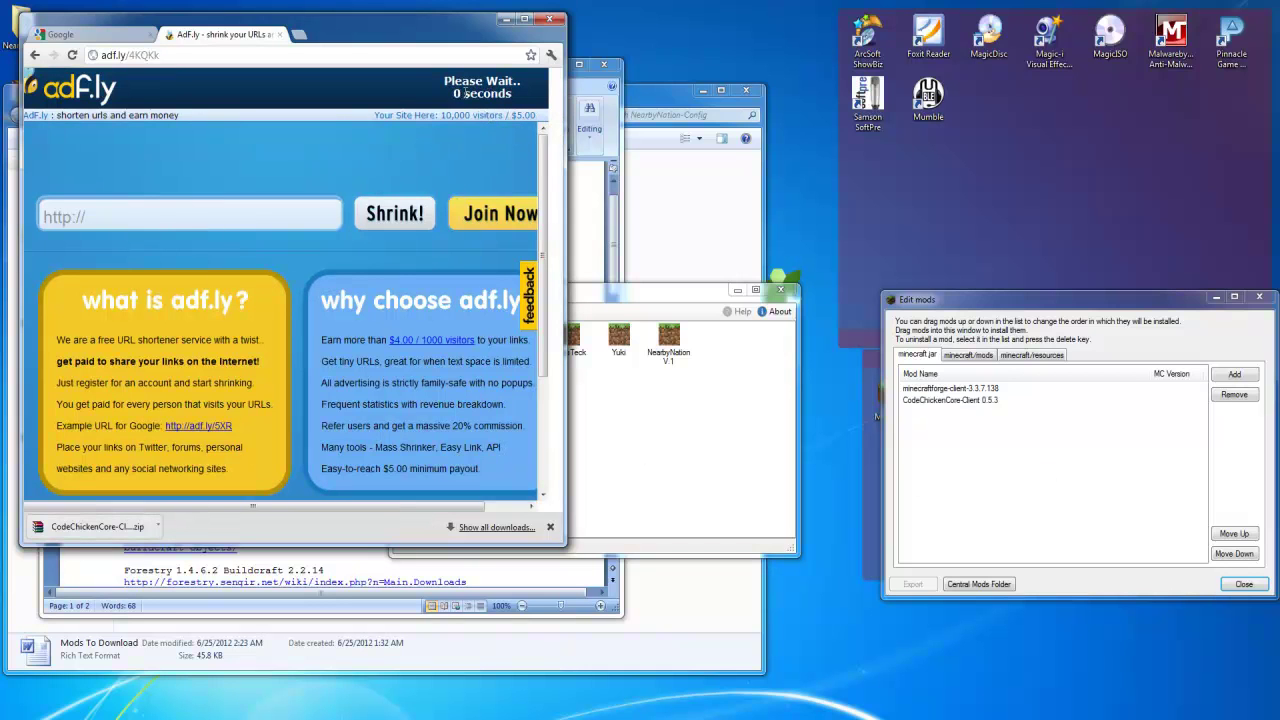
left_click(468, 90)
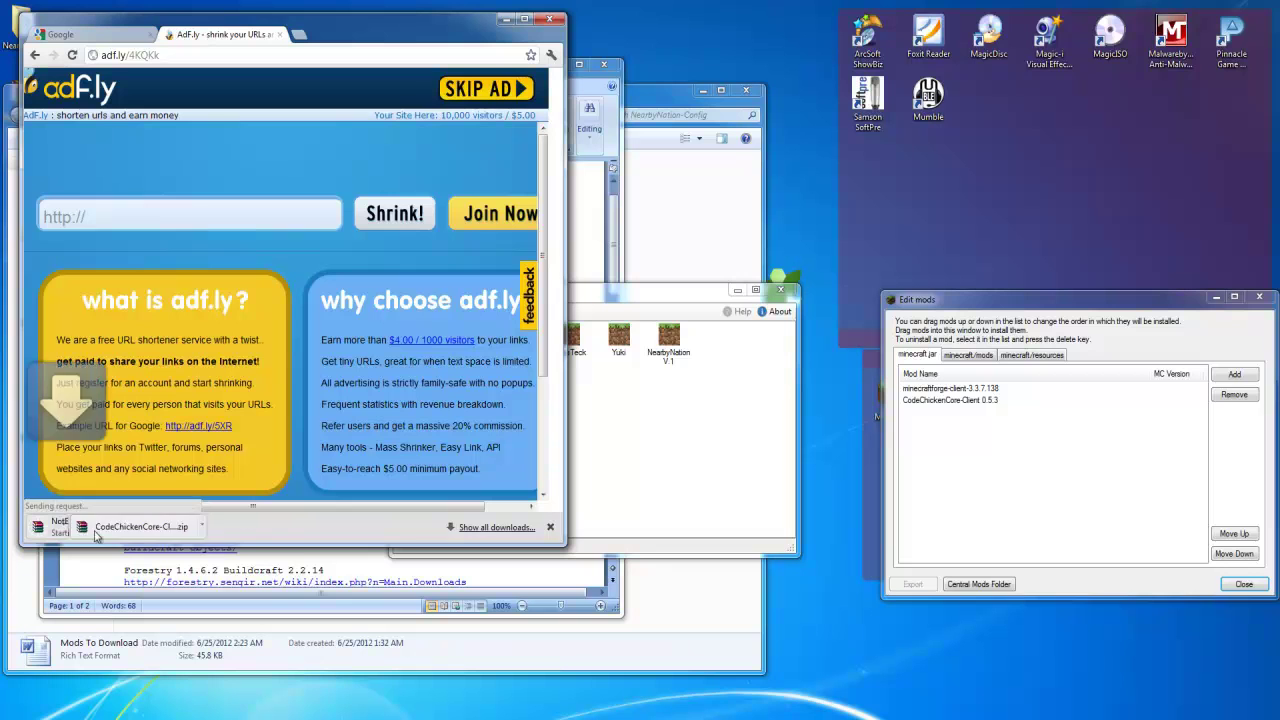
left_click_drag(88, 526, 1128, 466)
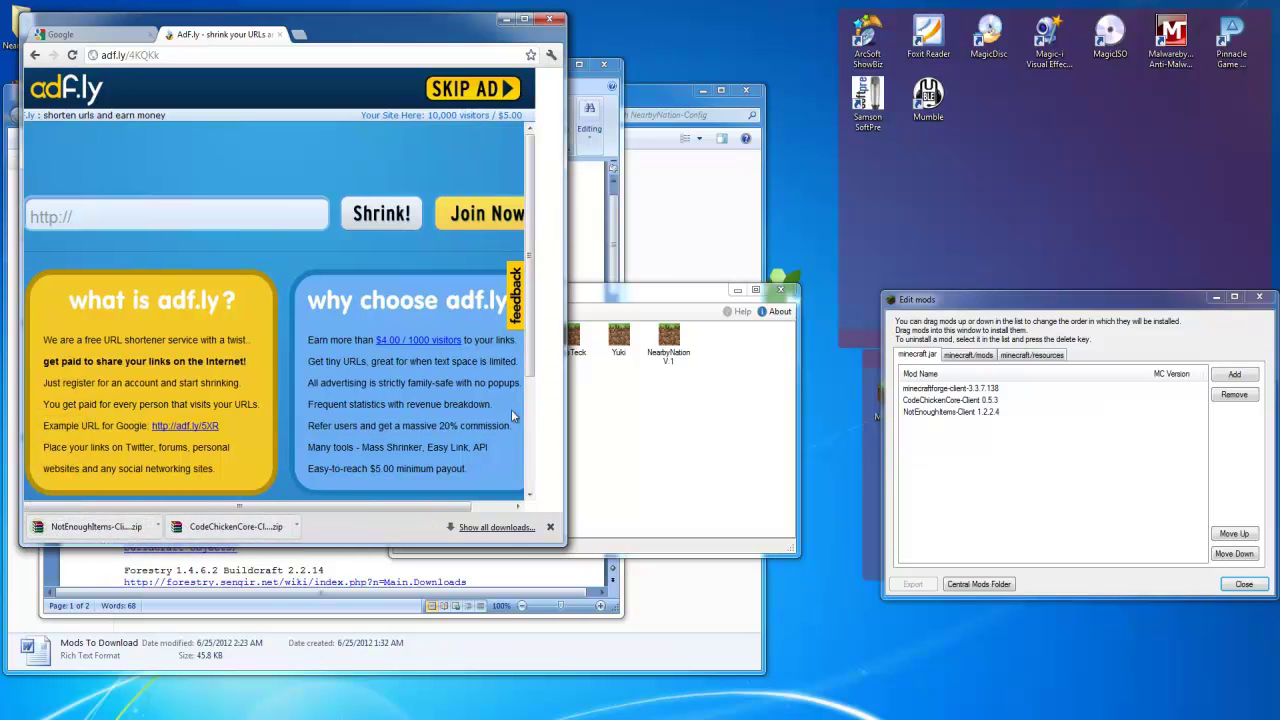
Download RC_Plugin from the NEI install section of the topic and add NEI_RailCraftPlugin 1.2.2.1 to the minecraft.jar mods
left_click(34, 55)
scroll(175, 343, "down", 10)
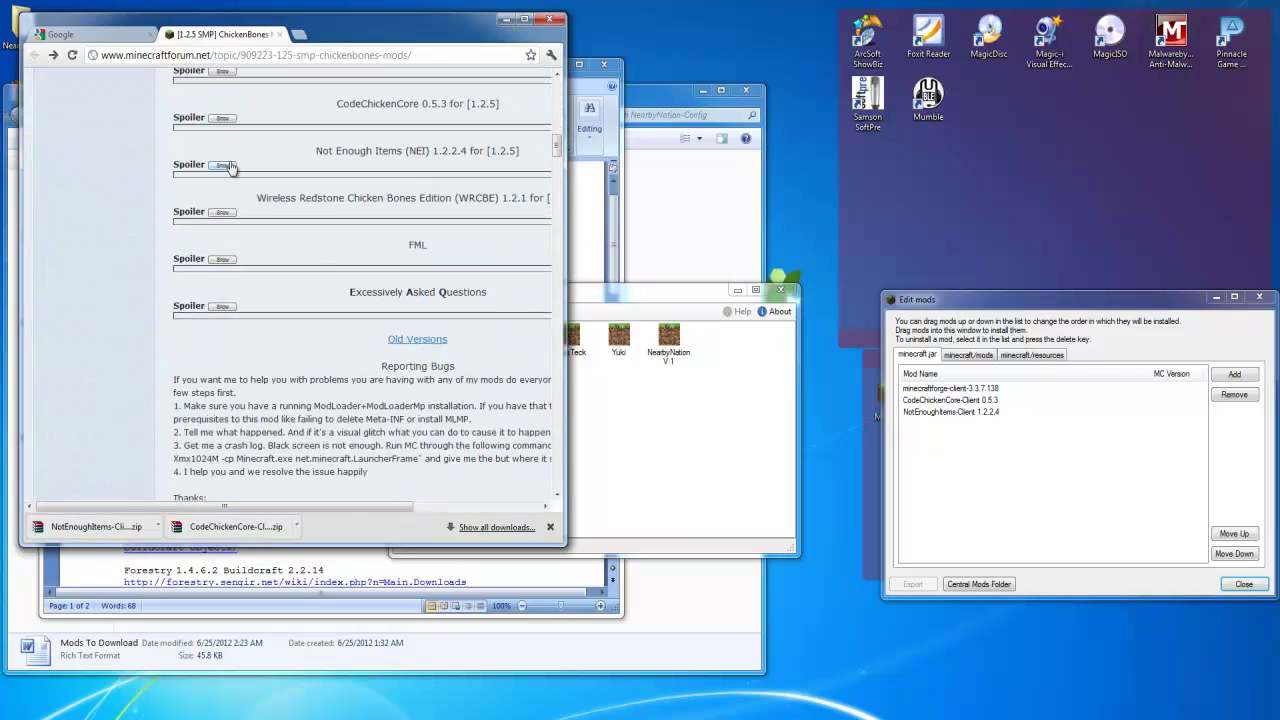
left_click(222, 165)
scroll(235, 300, "down", 3)
left_click(226, 301)
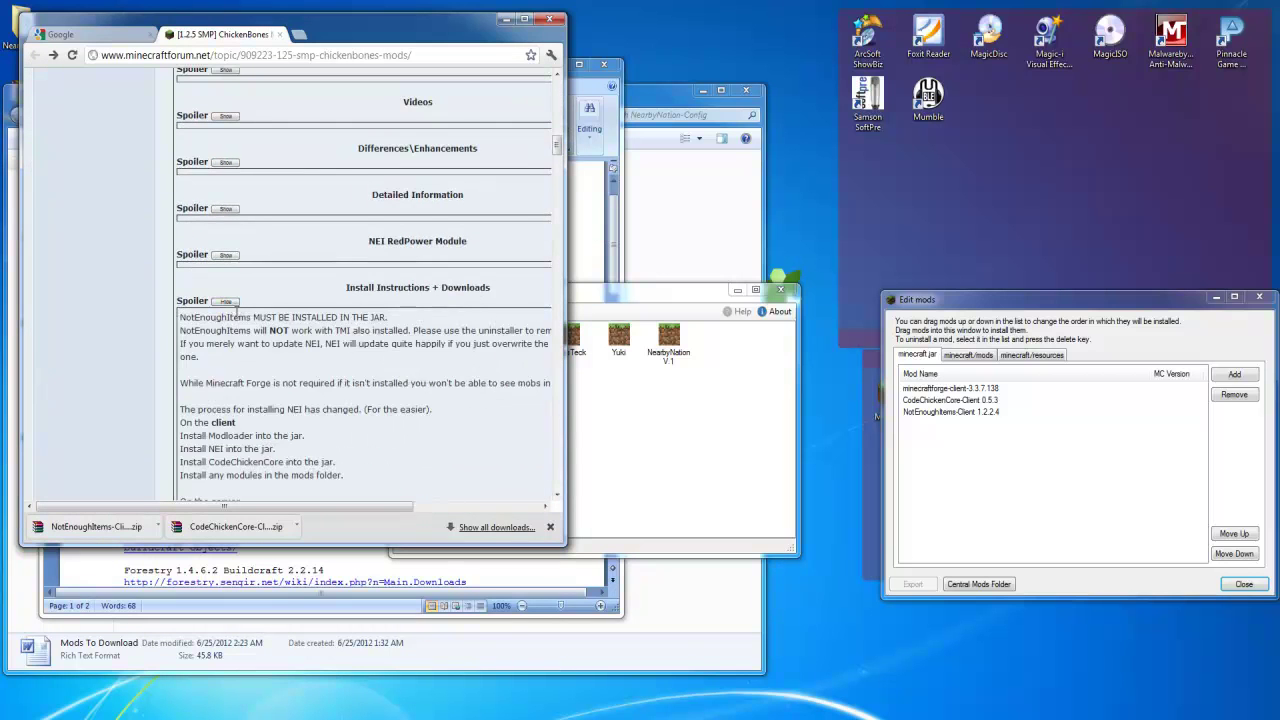
scroll(265, 376, "down", 3)
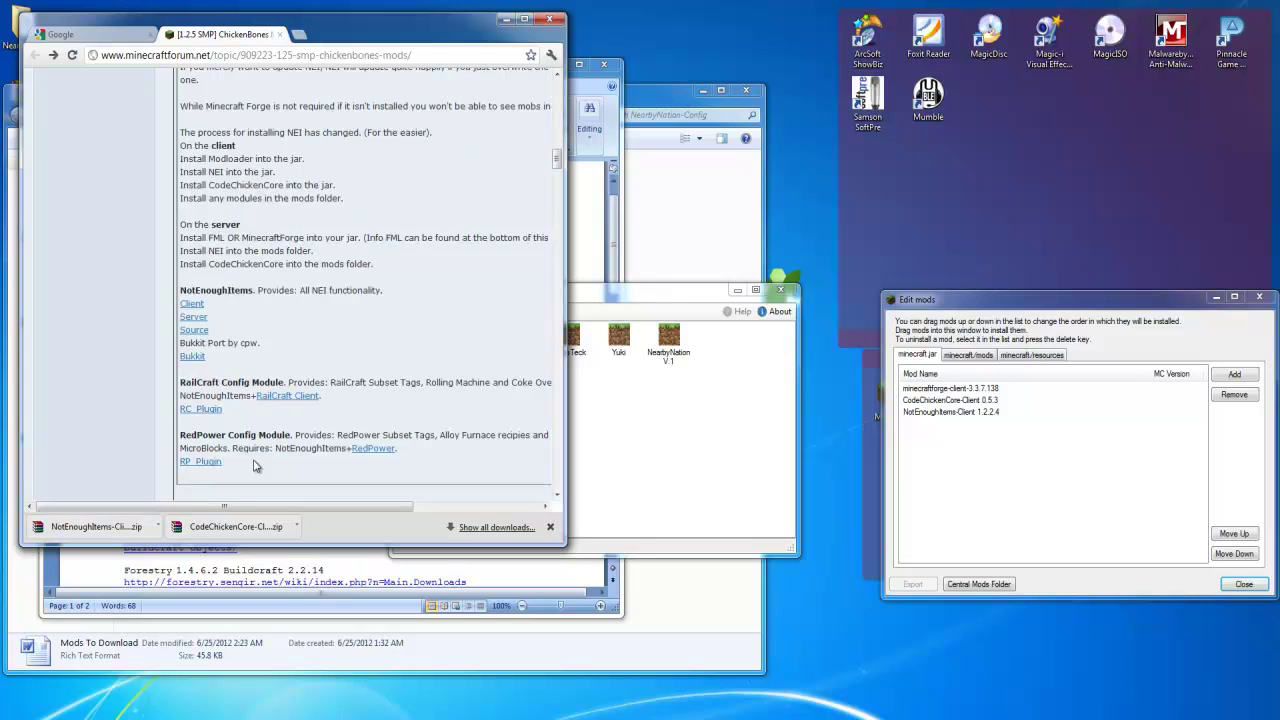
left_click(210, 410)
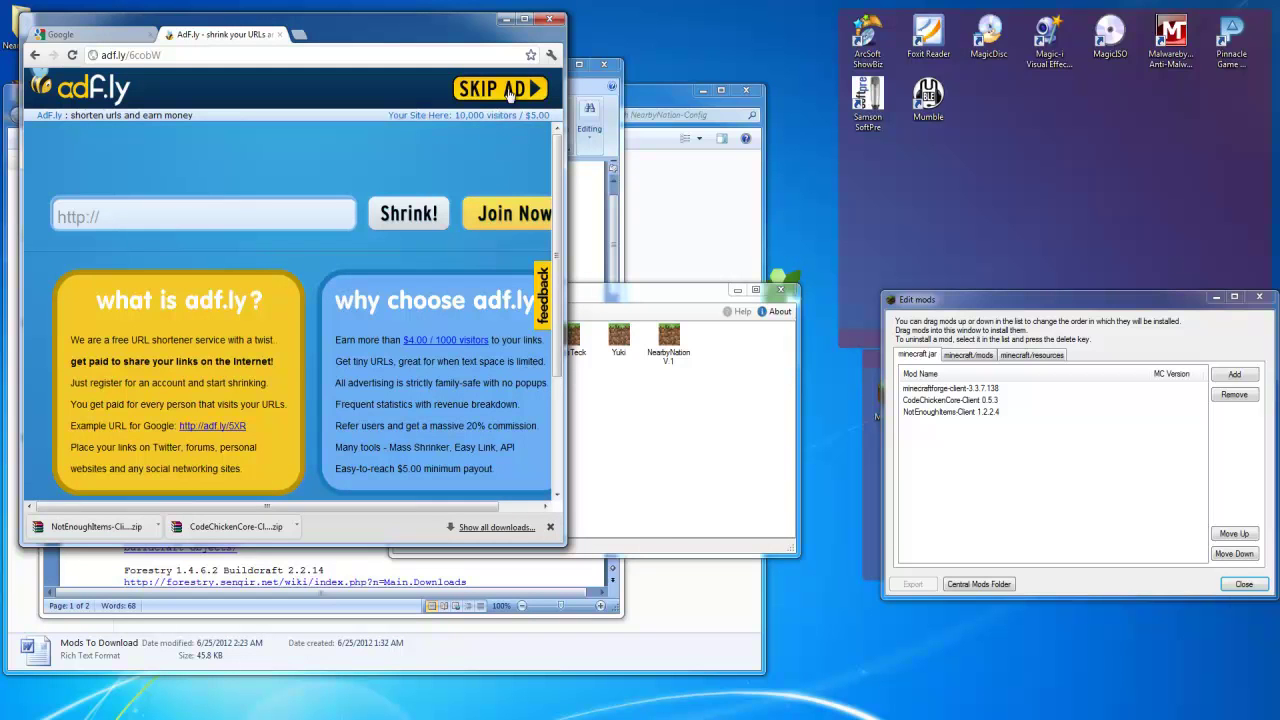
left_click(508, 92)
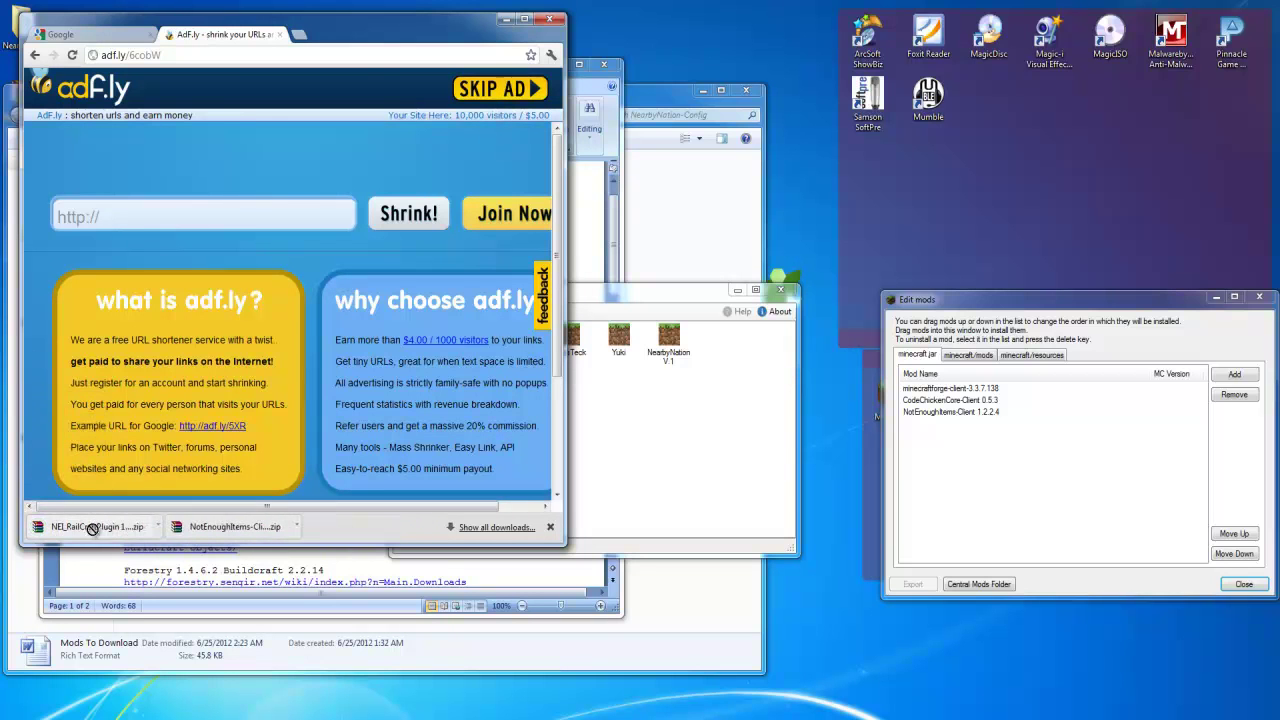
left_click_drag(94, 528, 948, 470)
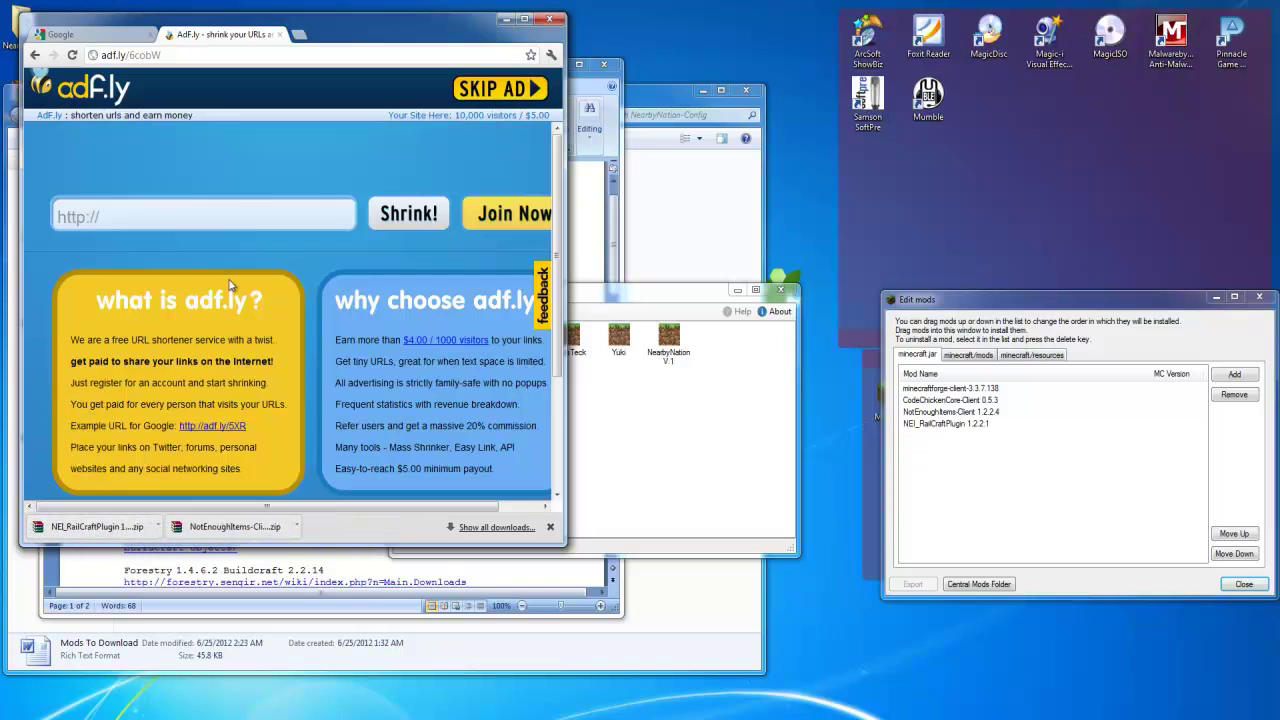
Return to the ChickenBones topic and reopen the Install Instructions + Downloads section of Not Enough Items 1.2.2.4
left_click(34, 58)
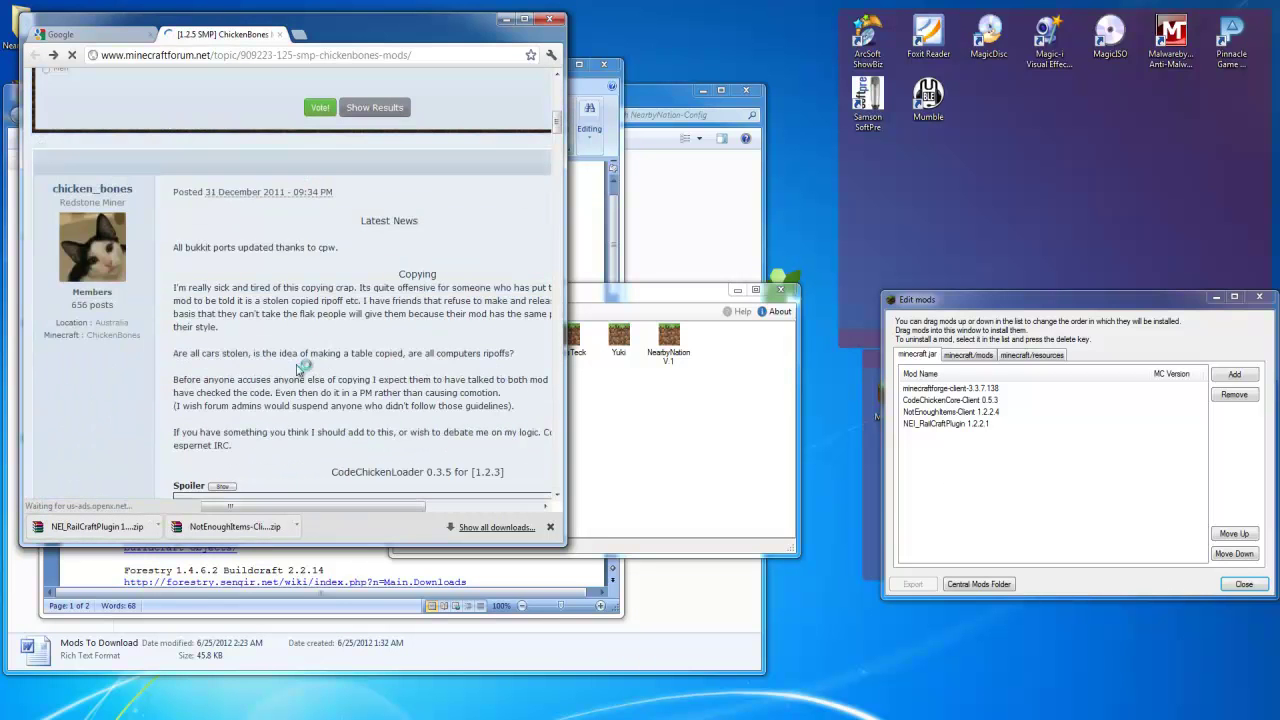
scroll(288, 340, "down", 3)
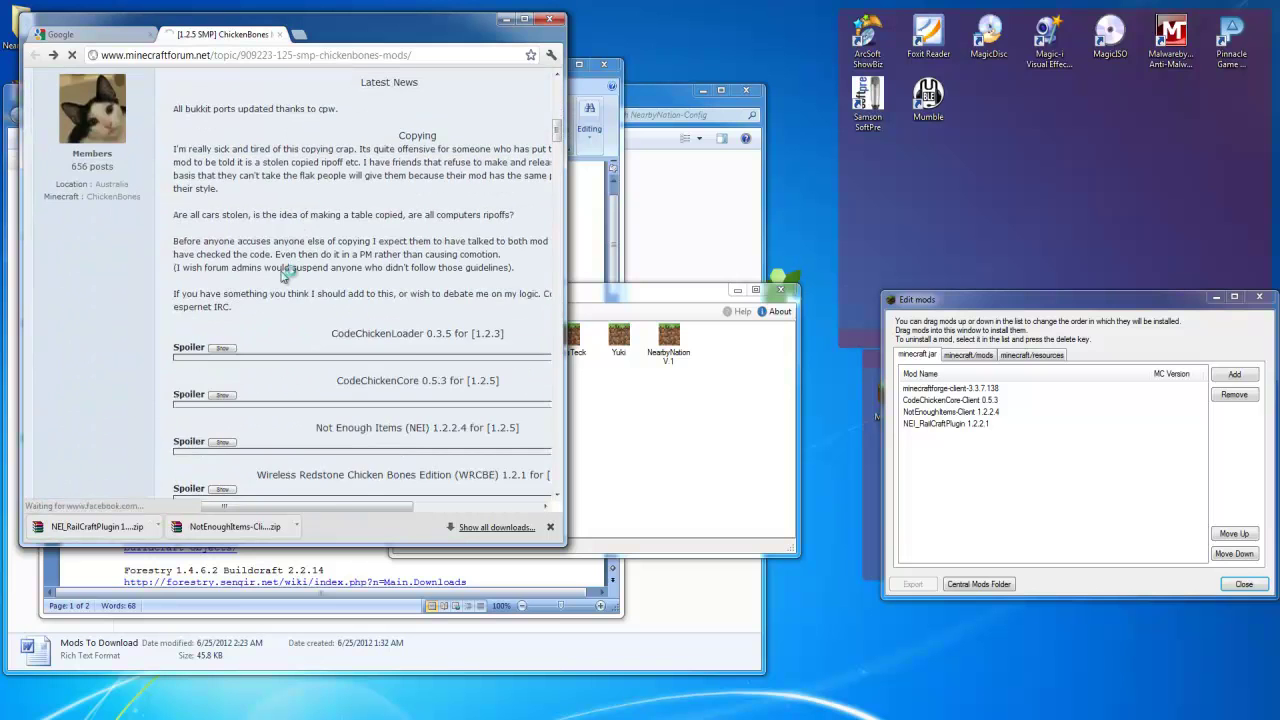
scroll(222, 386, "down", 1)
scroll(222, 386, "down", 10)
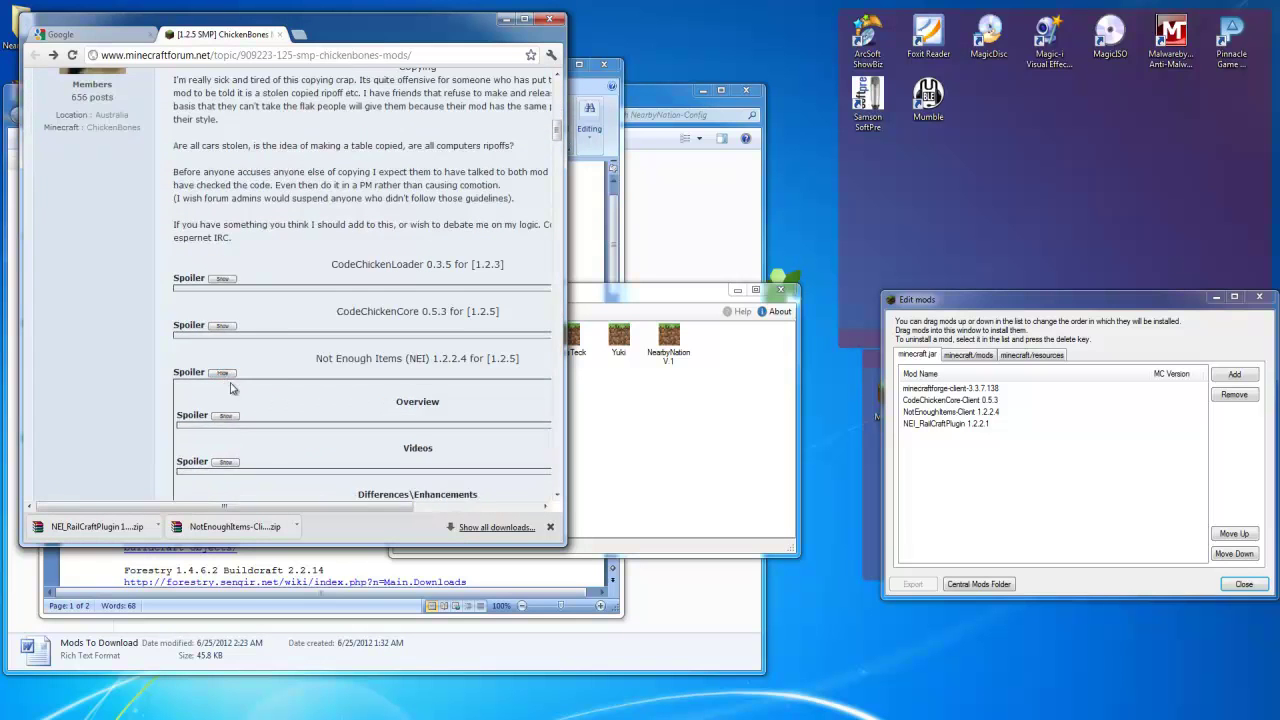
left_click(226, 302)
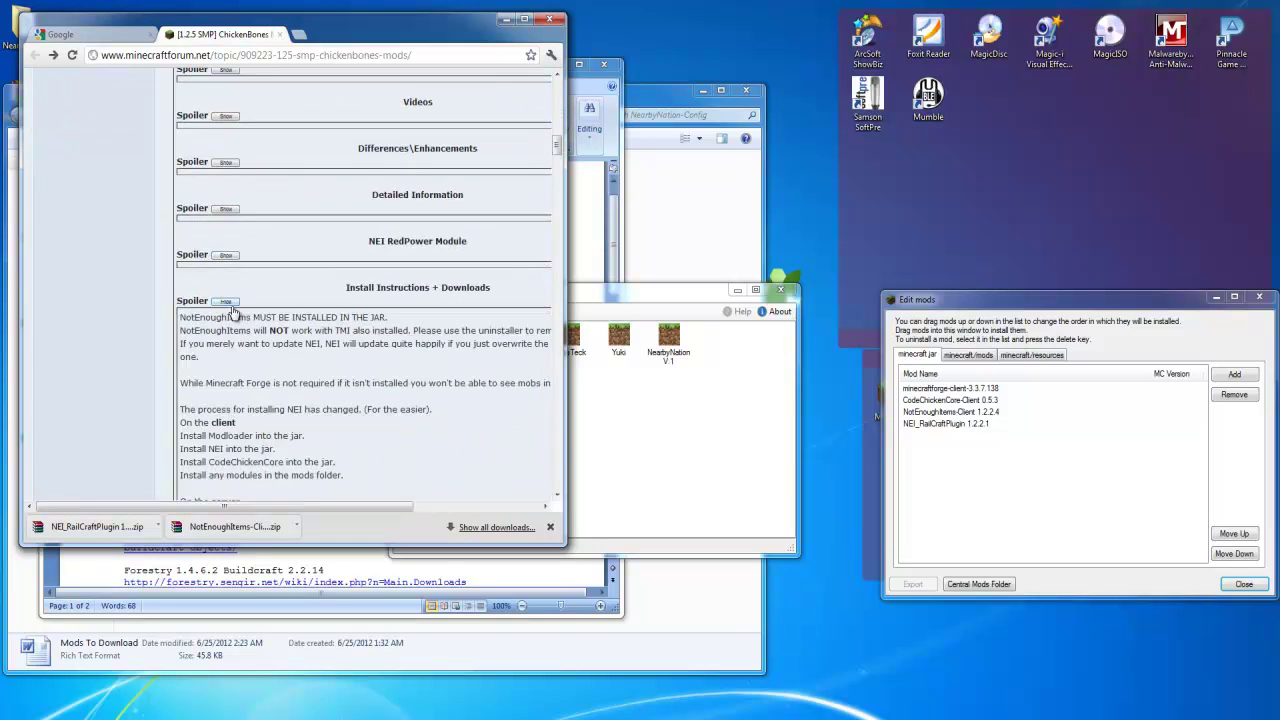
Download the NEI RedPower plugin from the topic and add NEI_RedPowerPlugin 1.2.2.3 to the minecraft.jar mods
scroll(240, 358, "down", 4)
left_click(200, 324)
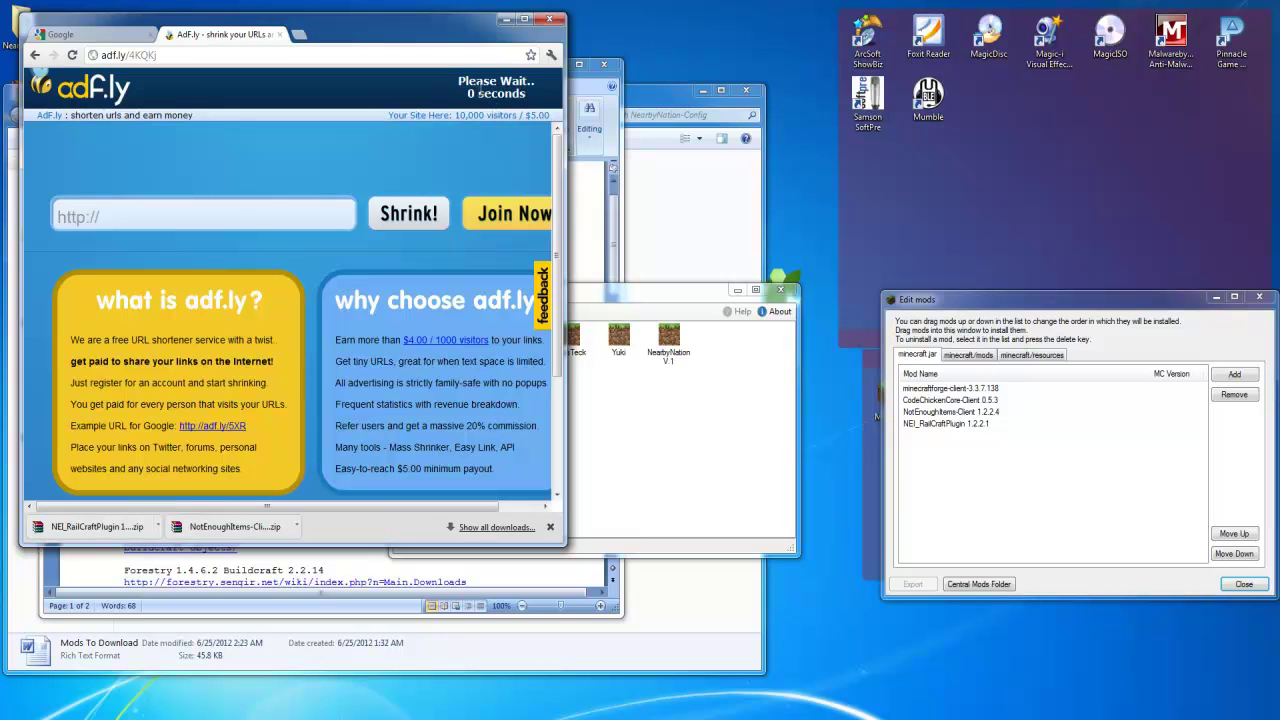
left_click(483, 90)
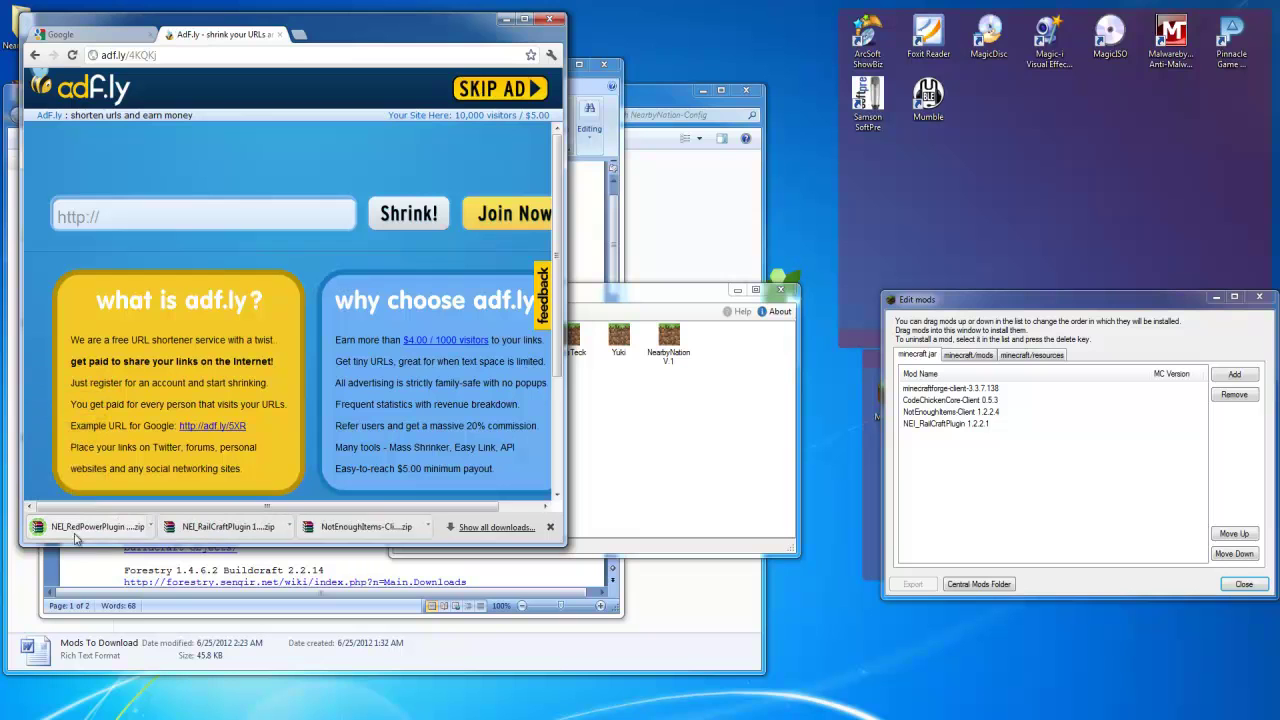
left_click_drag(75, 538, 997, 467)
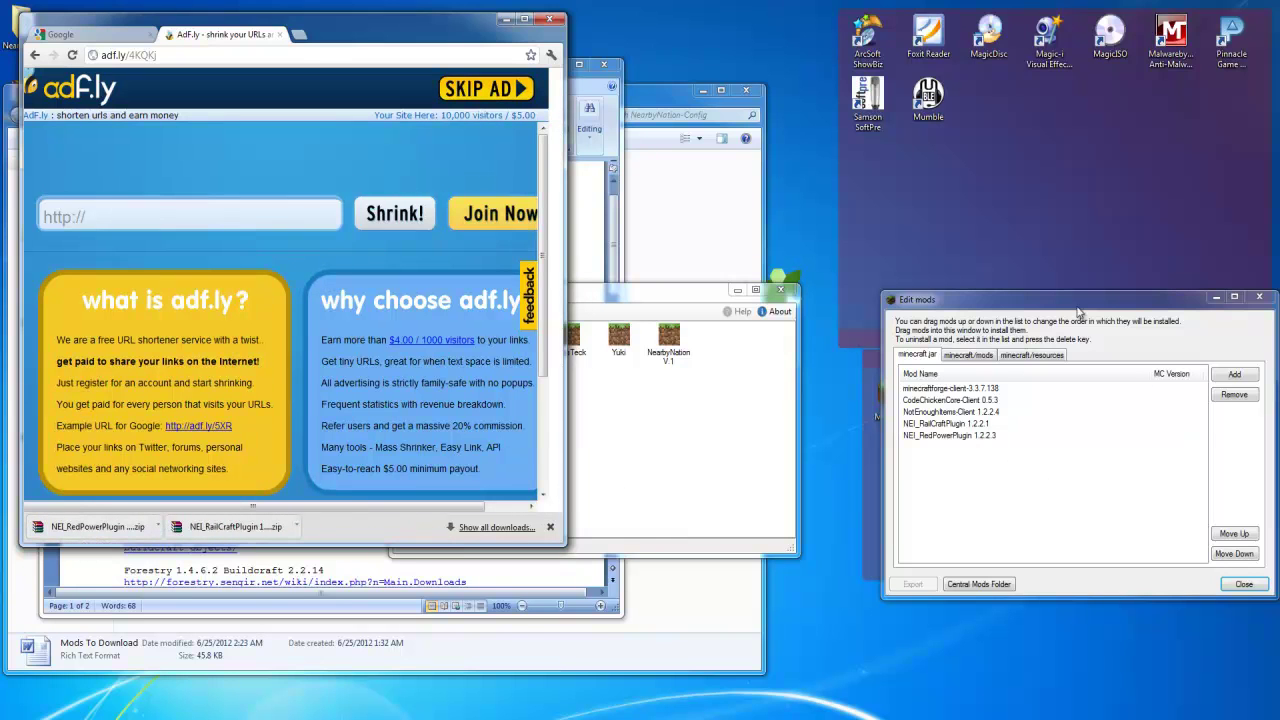
Show the instance's minecraft/mods list and follow the Rei's MiniMap link in the Mods To Download document
left_click(969, 357)
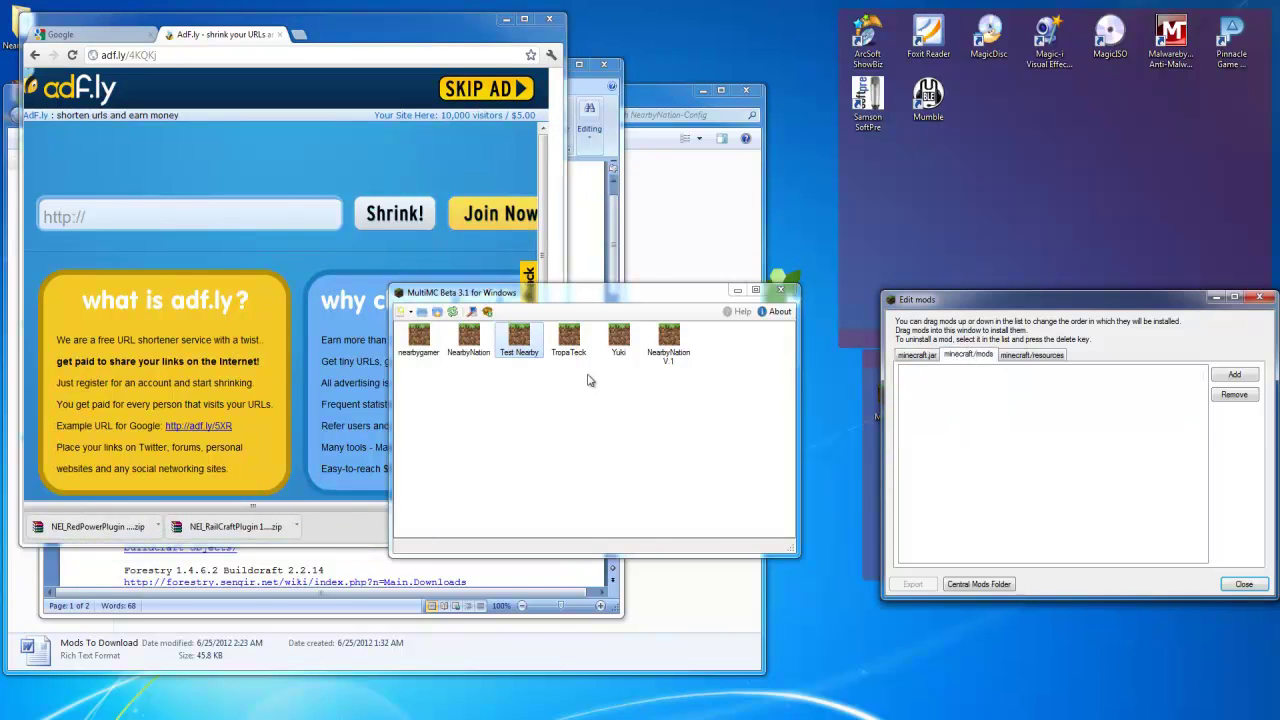
left_click(930, 358)
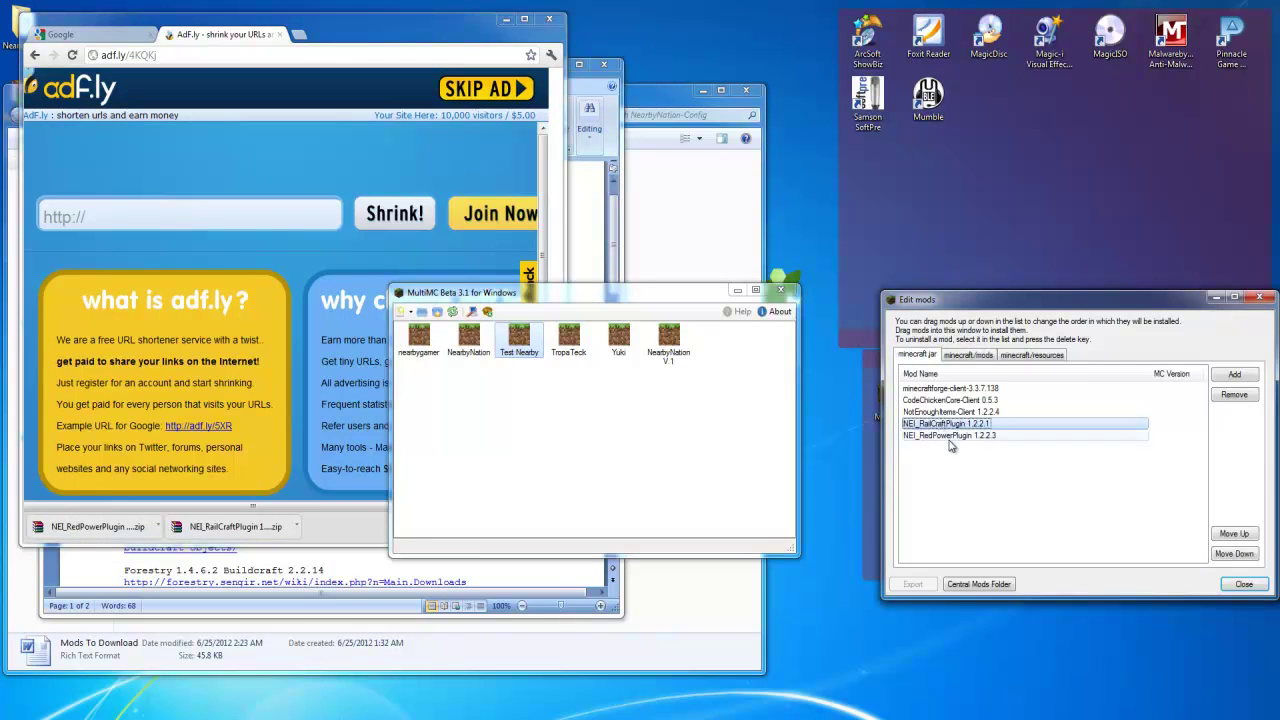
left_click(965, 357)
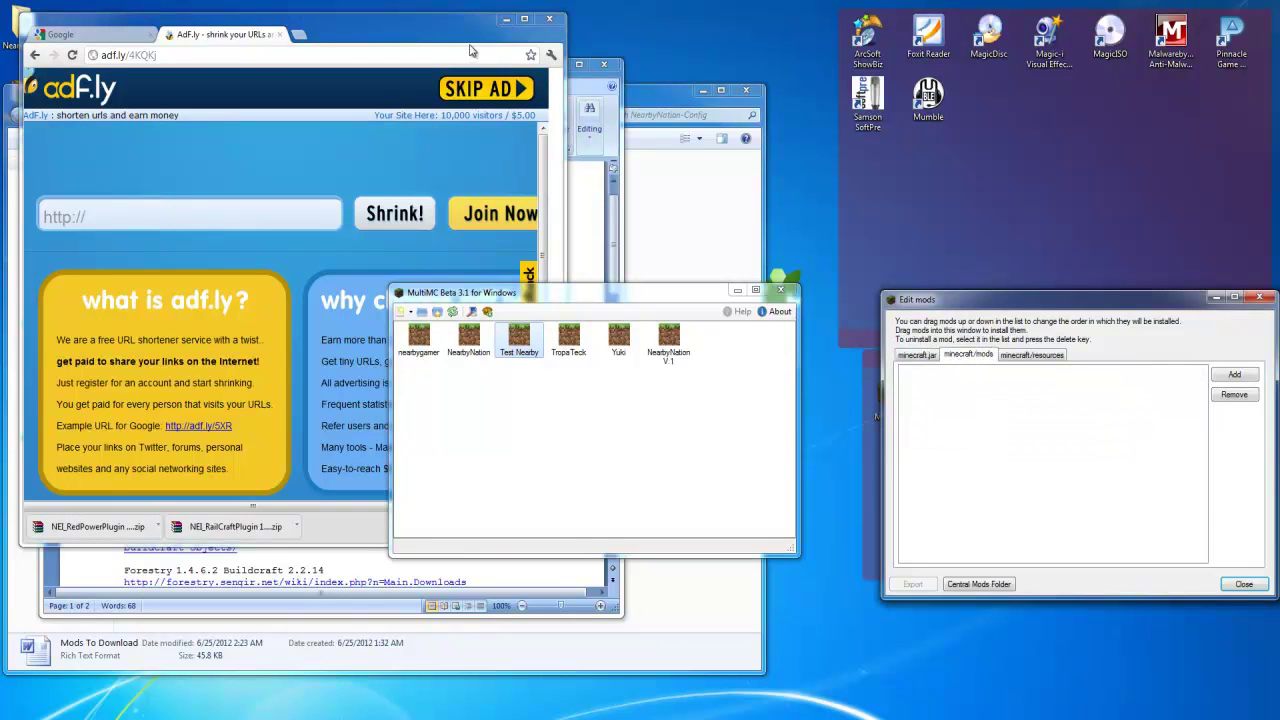
left_click_drag(504, 42, 526, 68)
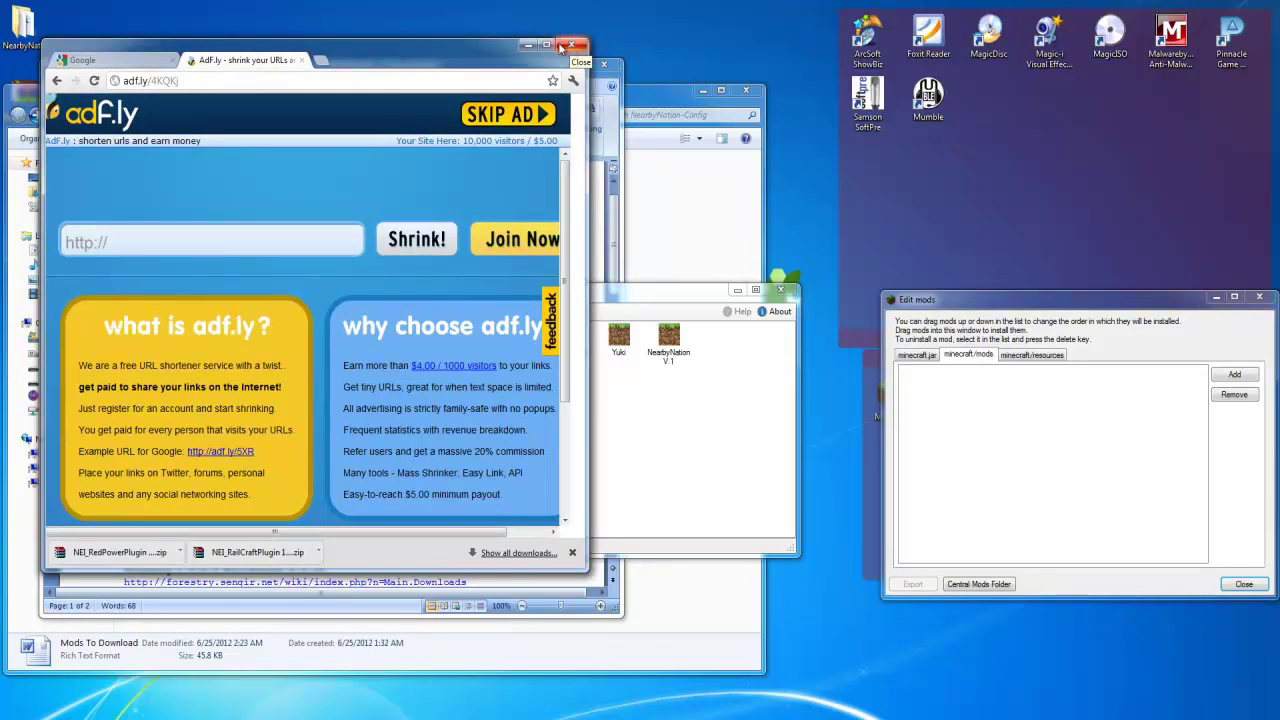
left_click(563, 47)
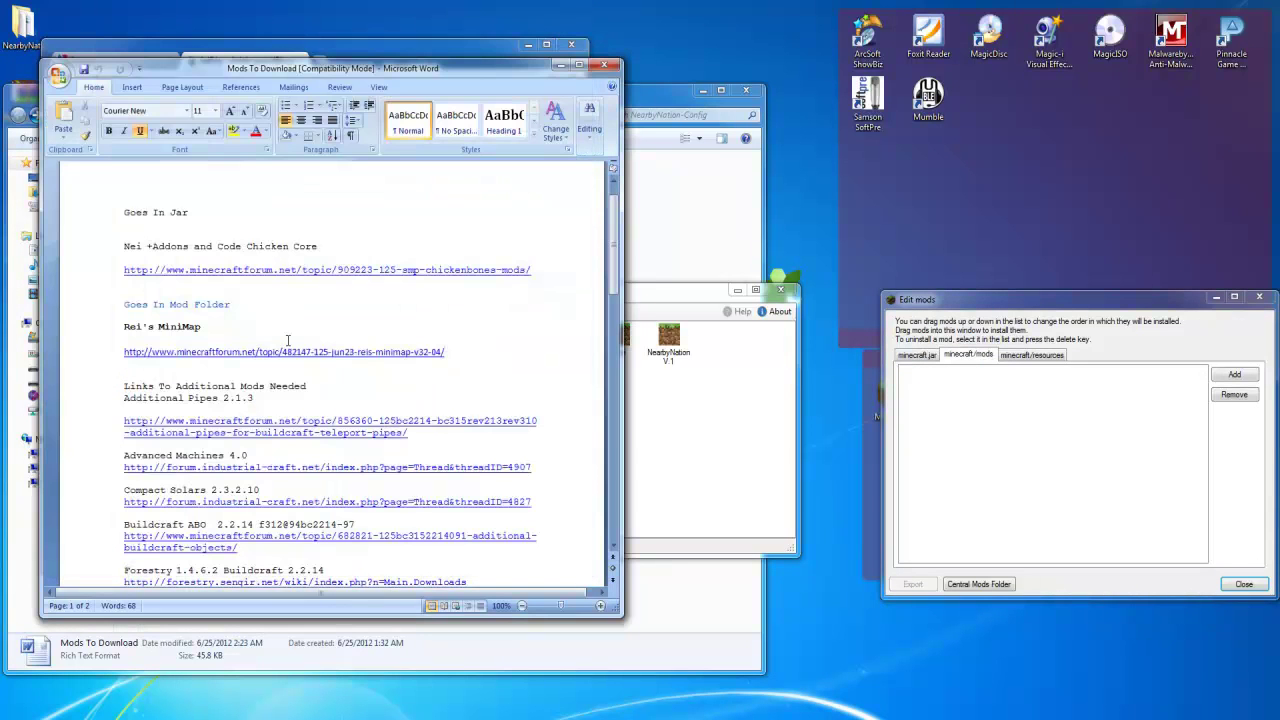
left_click(181, 353, "ctrl")
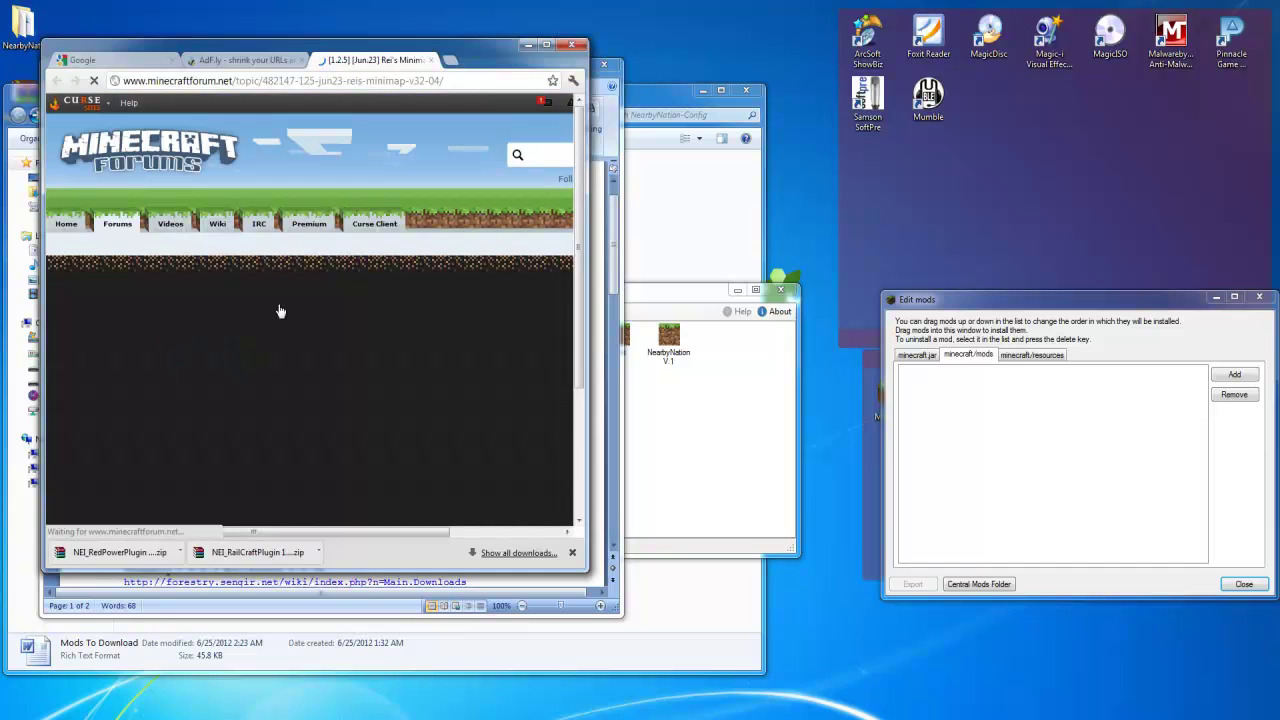
Download Rei's Minimap v3.2_04 for Minecraft 1.2.5 and add it to the minecraft/mods list
left_click_drag(435, 60, 441, 114)
scroll(358, 458, "down", 15)
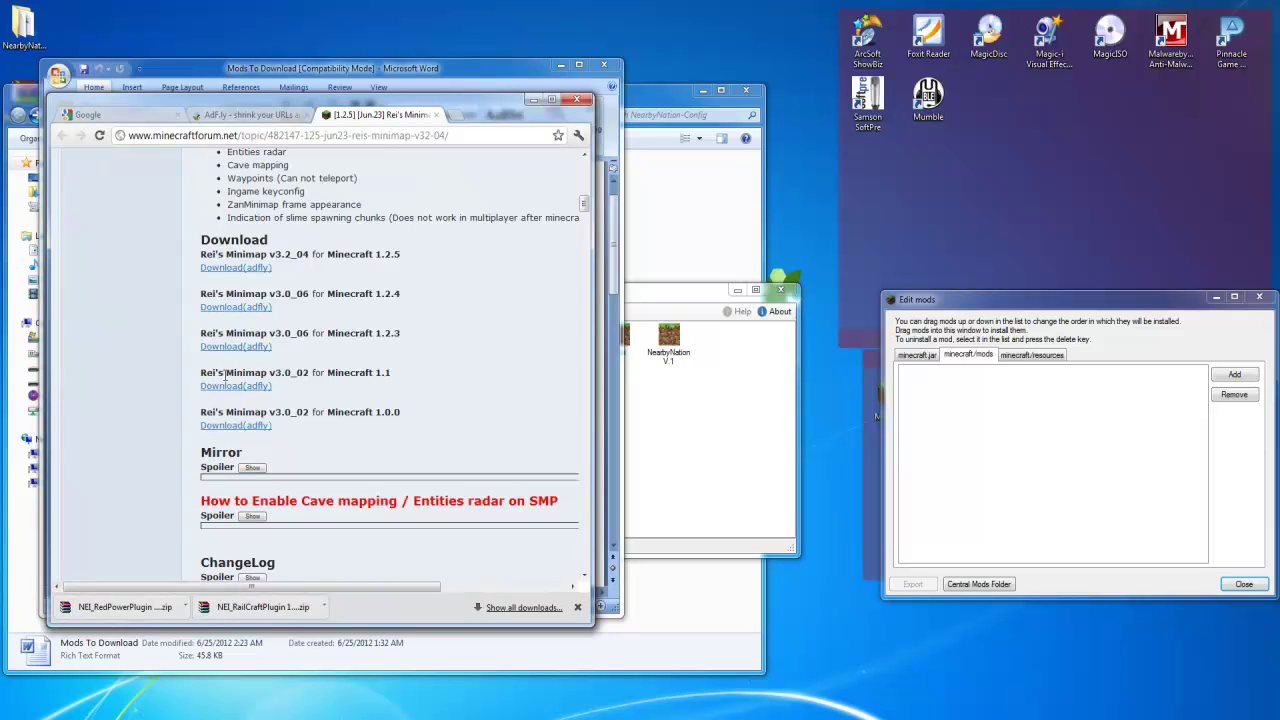
left_click(240, 268)
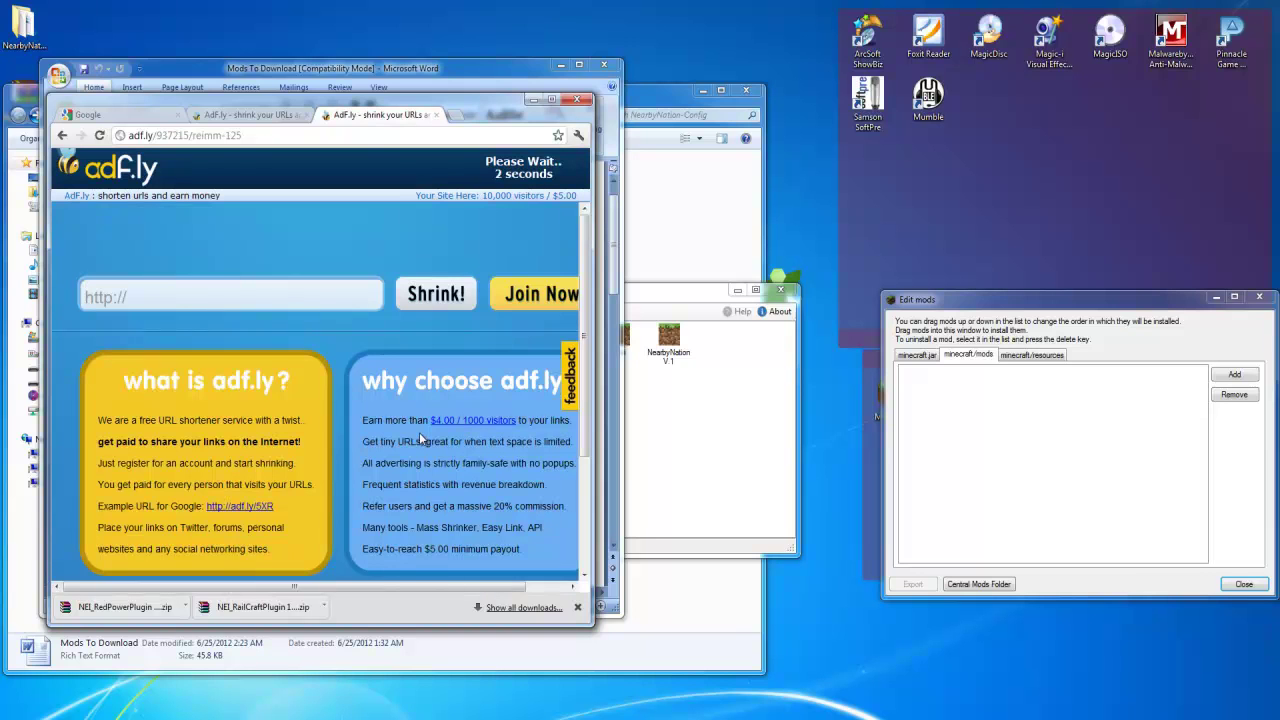
left_click(506, 170)
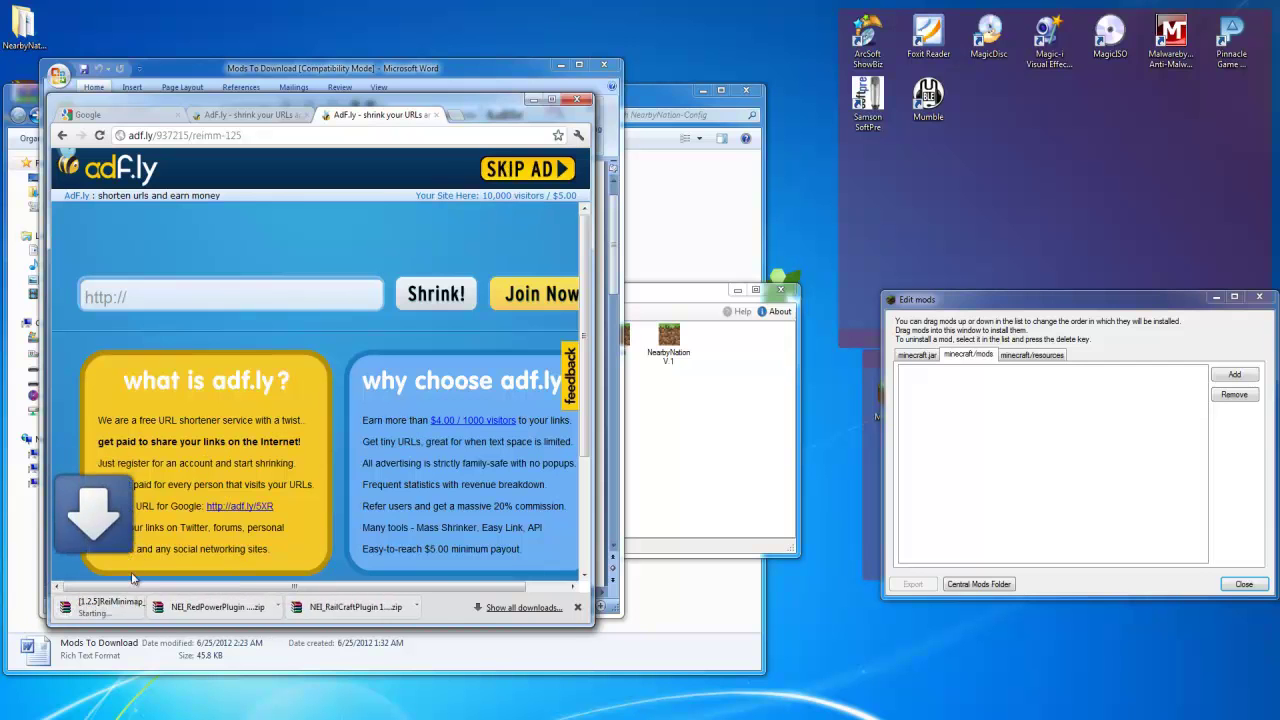
left_click_drag(824, 533, 1011, 479)
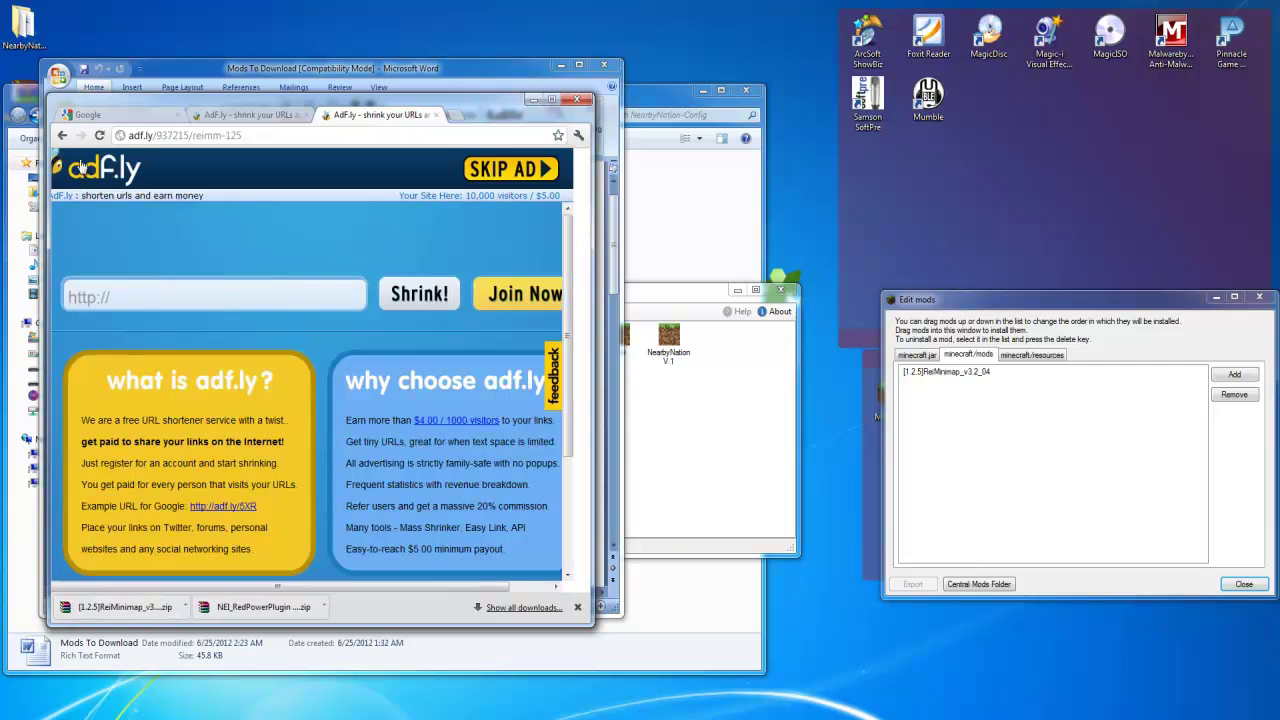
Go back to the Mods To Download document and open the Additional Pipes 2.1.3 topic
left_click(62, 135)
left_click(455, 65)
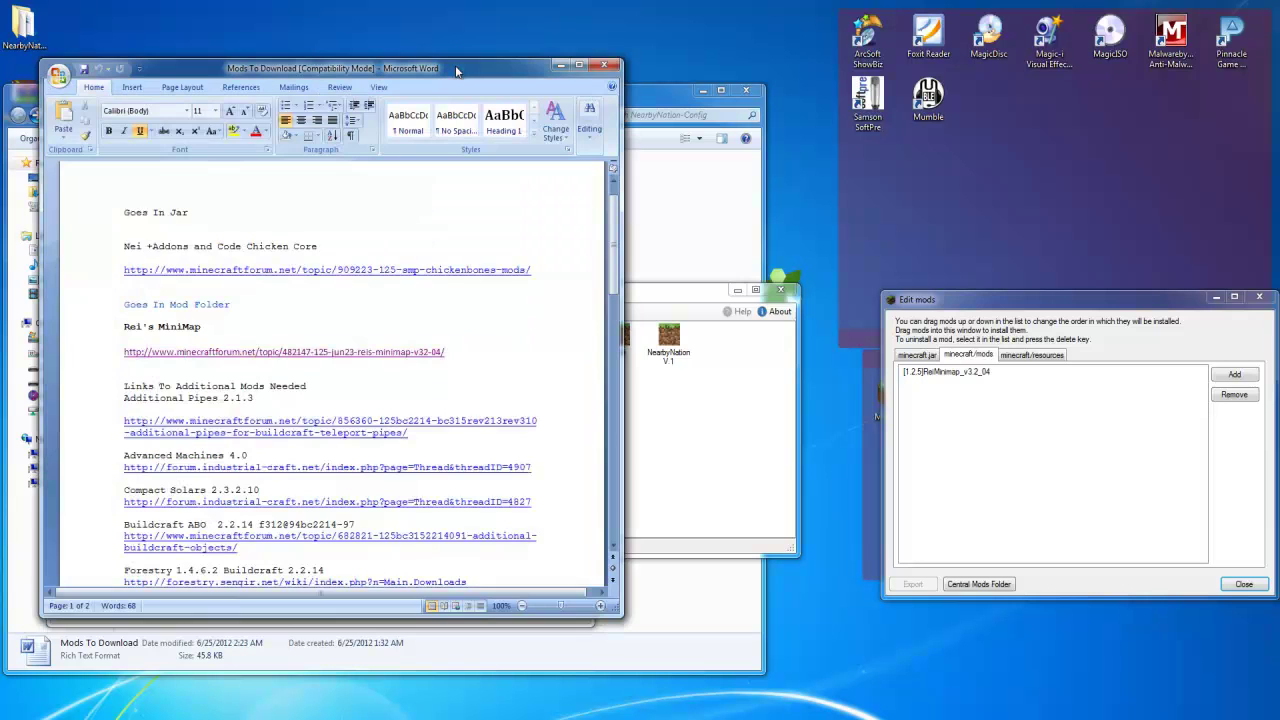
left_click(286, 424, "ctrl")
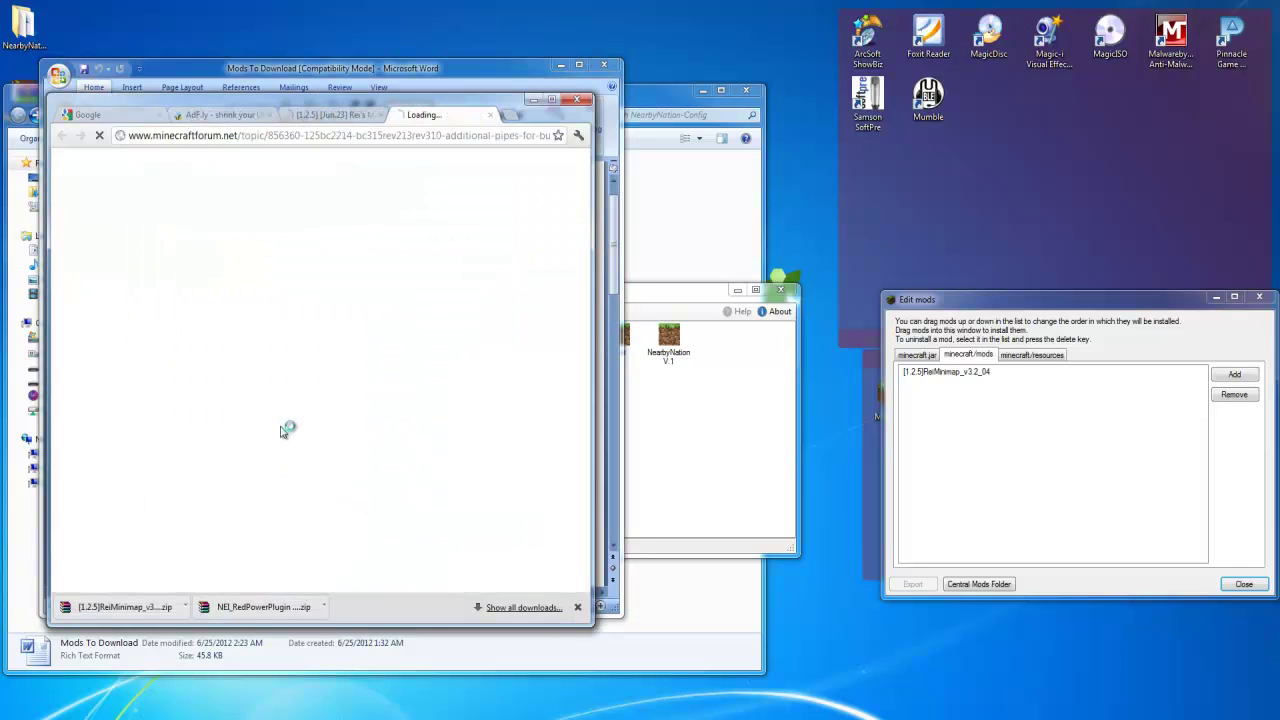
Download the Additional Pipes Client 2.1.3 for Buildcraft 2.2.14 from MediaFire and add it to the minecraft/mods list
scroll(305, 430, "down", 15)
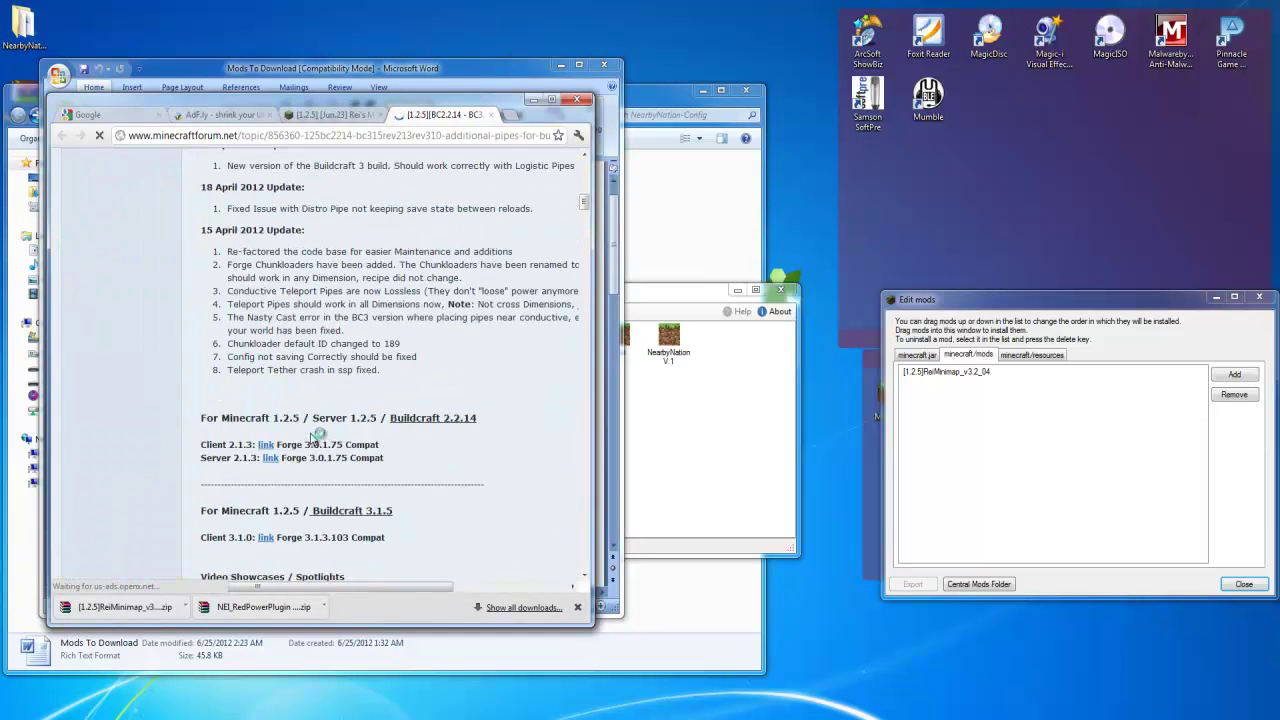
scroll(305, 432, "down", 1)
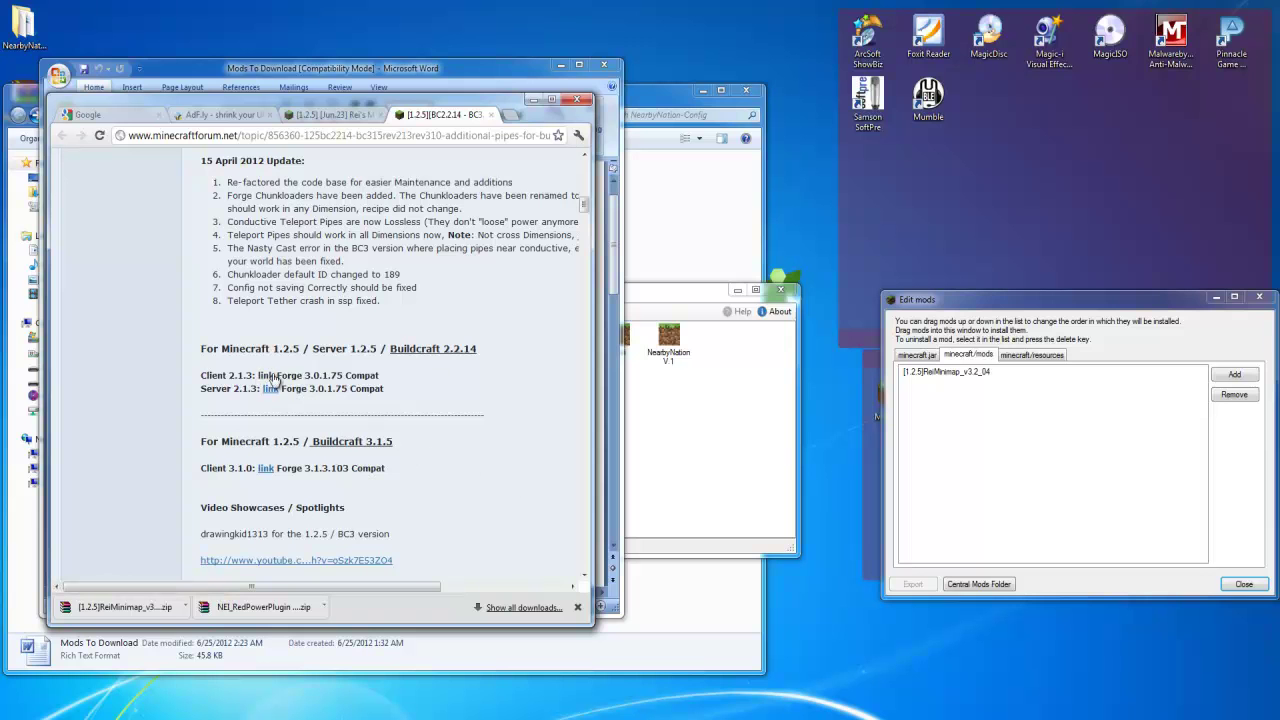
left_click(269, 376)
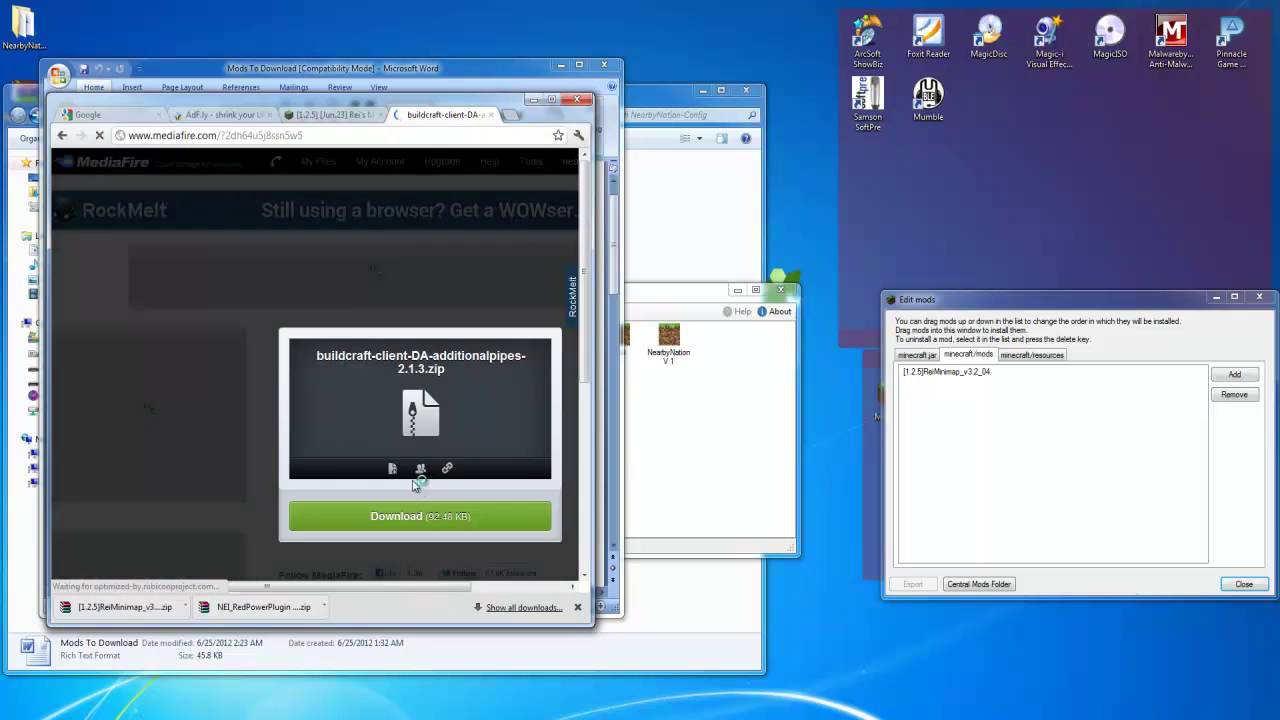
left_click(405, 513)
left_click_drag(120, 607, 1073, 477)
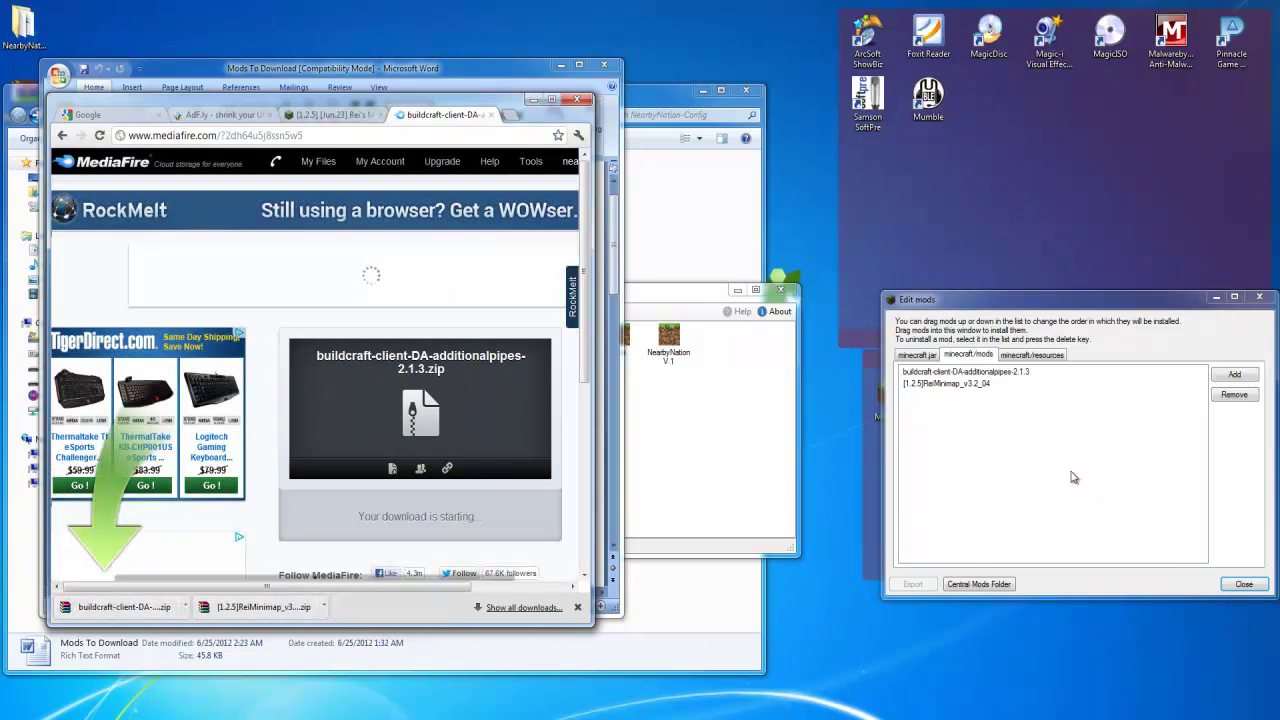
Go back to the Mods To Download document and open the Advanced Machines 4.0 thread
left_click(62, 135)
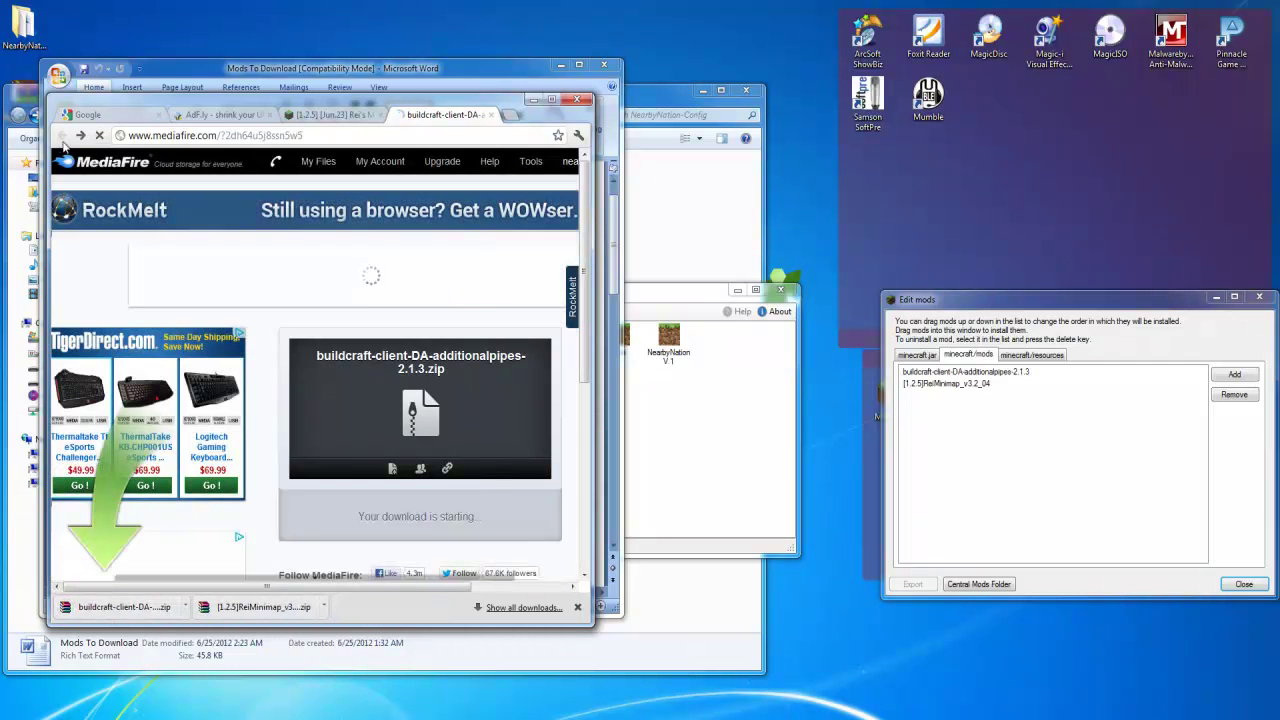
left_click(381, 70)
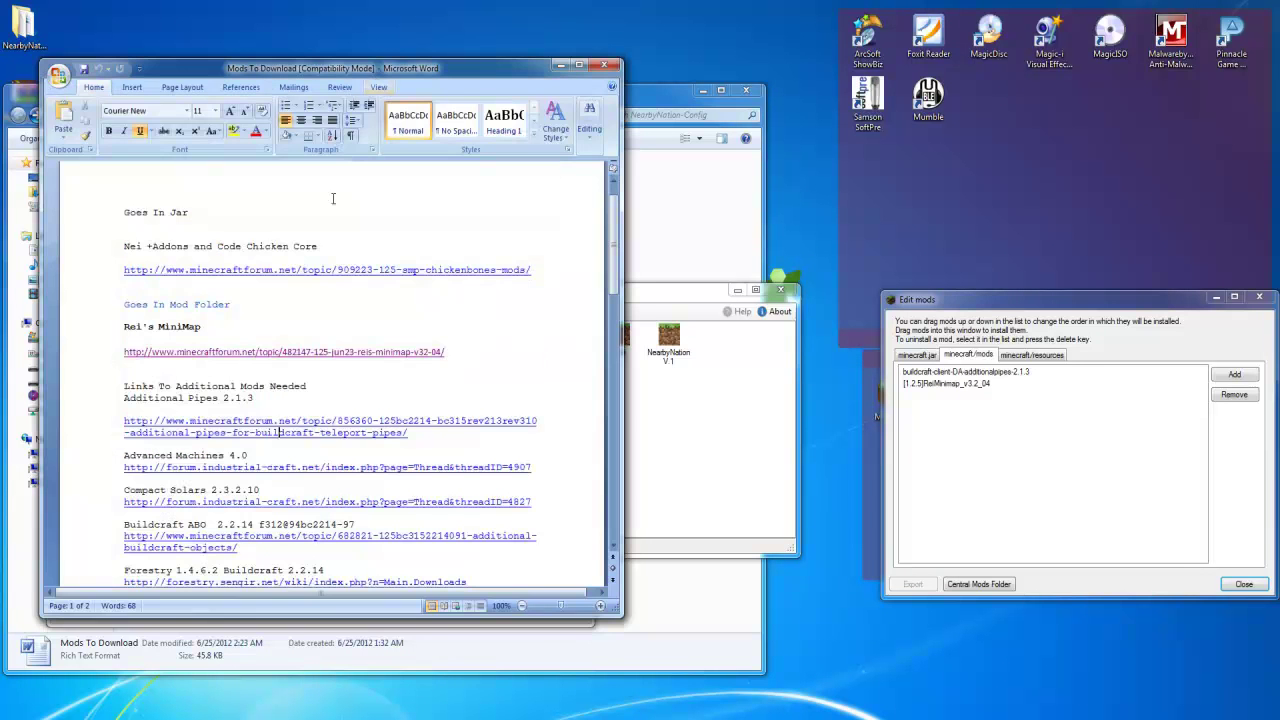
left_click(240, 467, "ctrl")
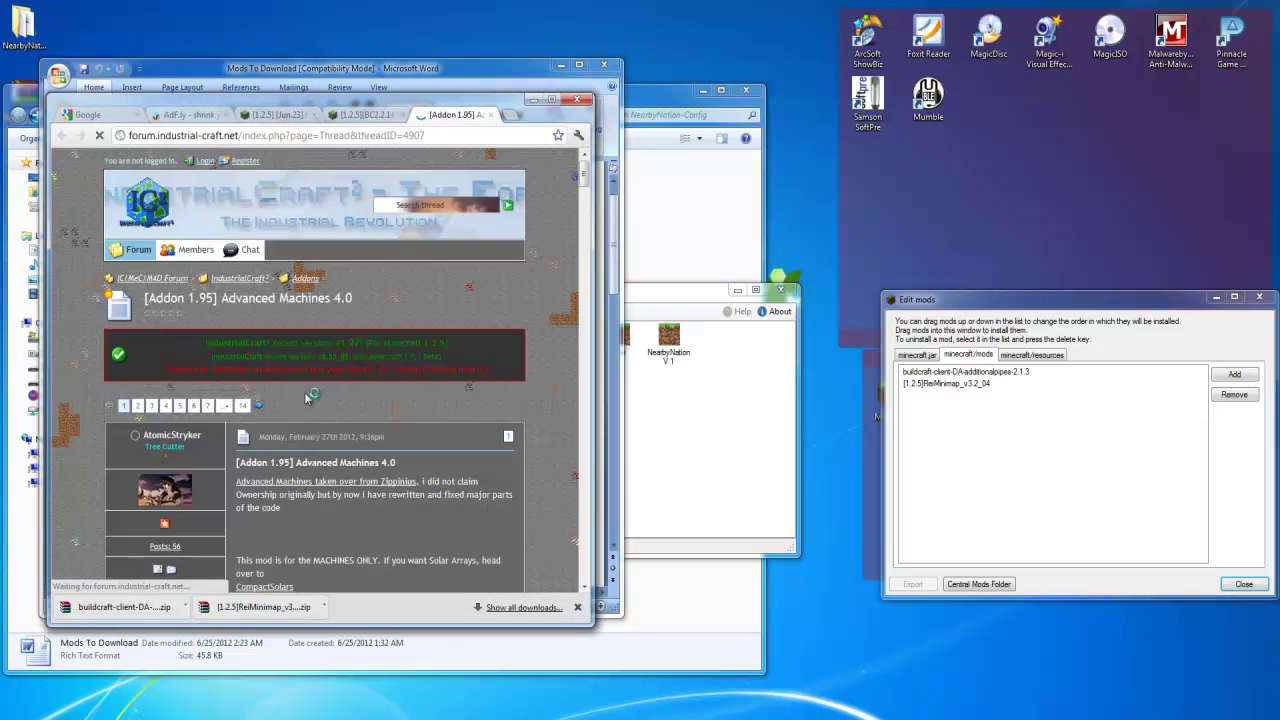
Download AdvancedMachines 4.0.zip through the thread's v4.0 SugarSync link and add it to the minecraft/mods list
scroll(309, 410, "down", 10)
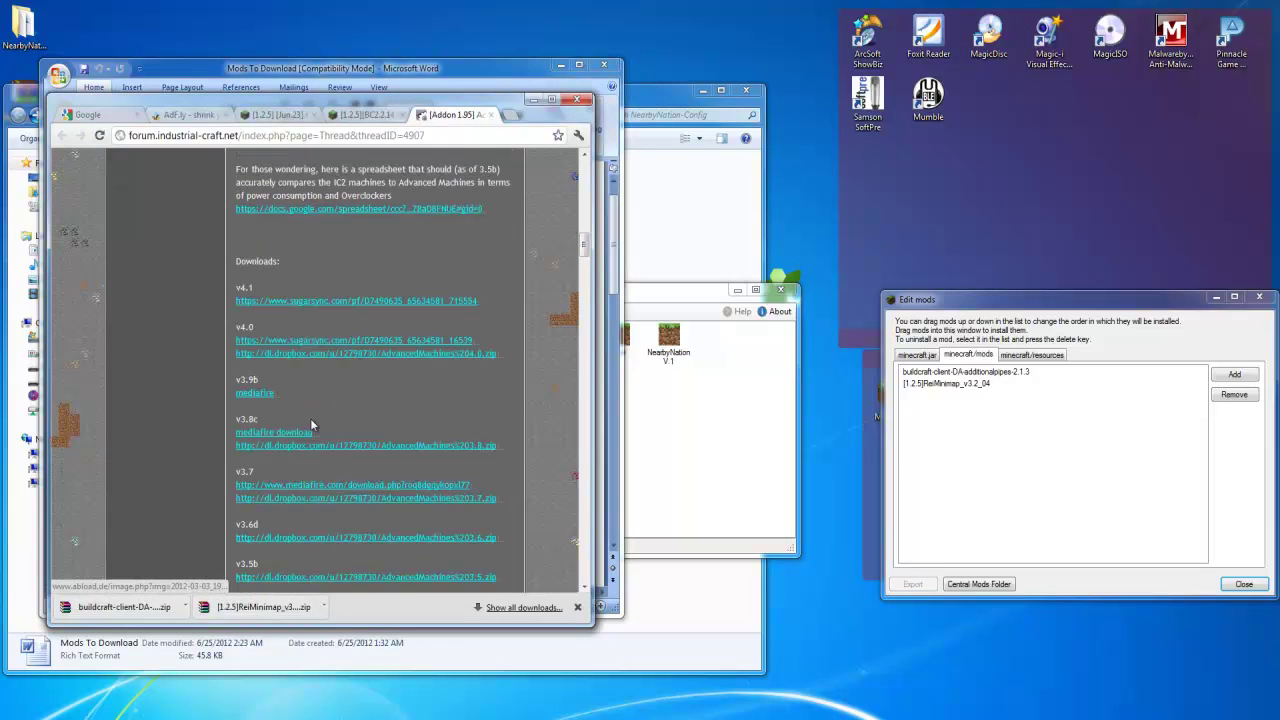
left_click(264, 340)
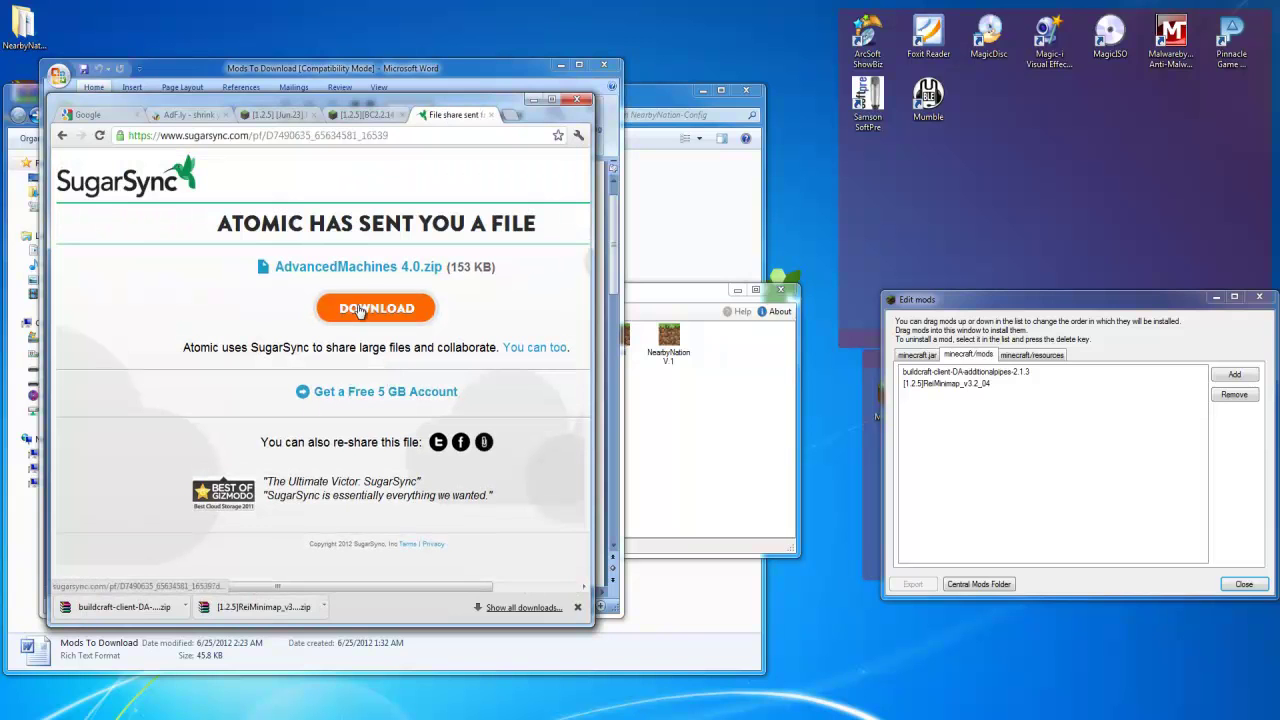
left_click(362, 310)
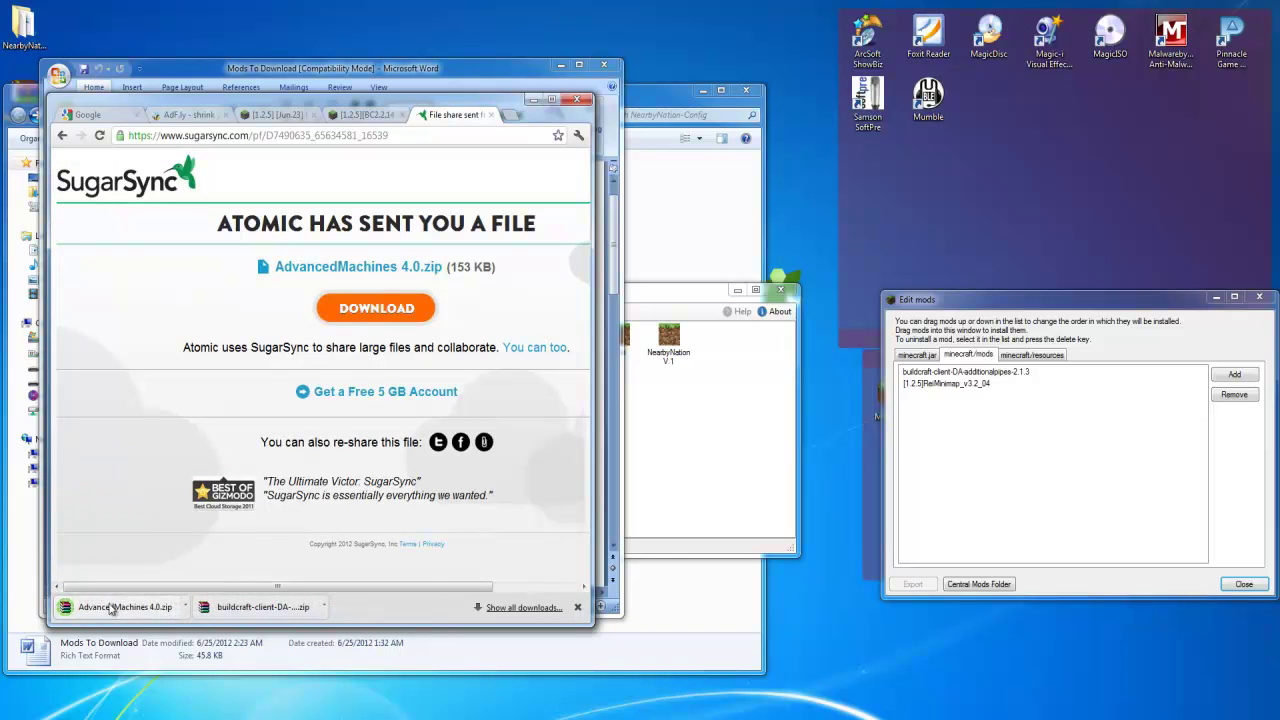
left_click_drag(112, 611, 1057, 500)
Open the Compact Solars 2.3.2.10 thread from the Mods To Download document and close the Advanced Machines page
left_click(62, 135)
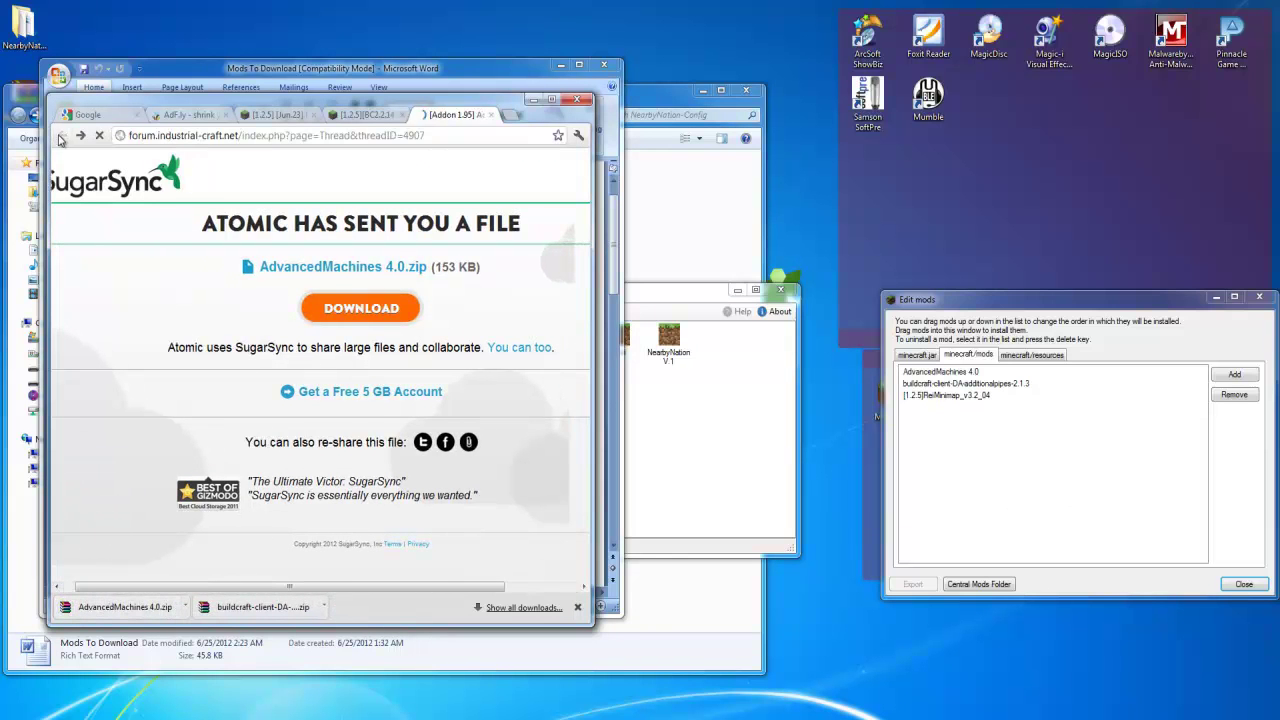
scroll(315, 370, "up", 15)
left_click(336, 72)
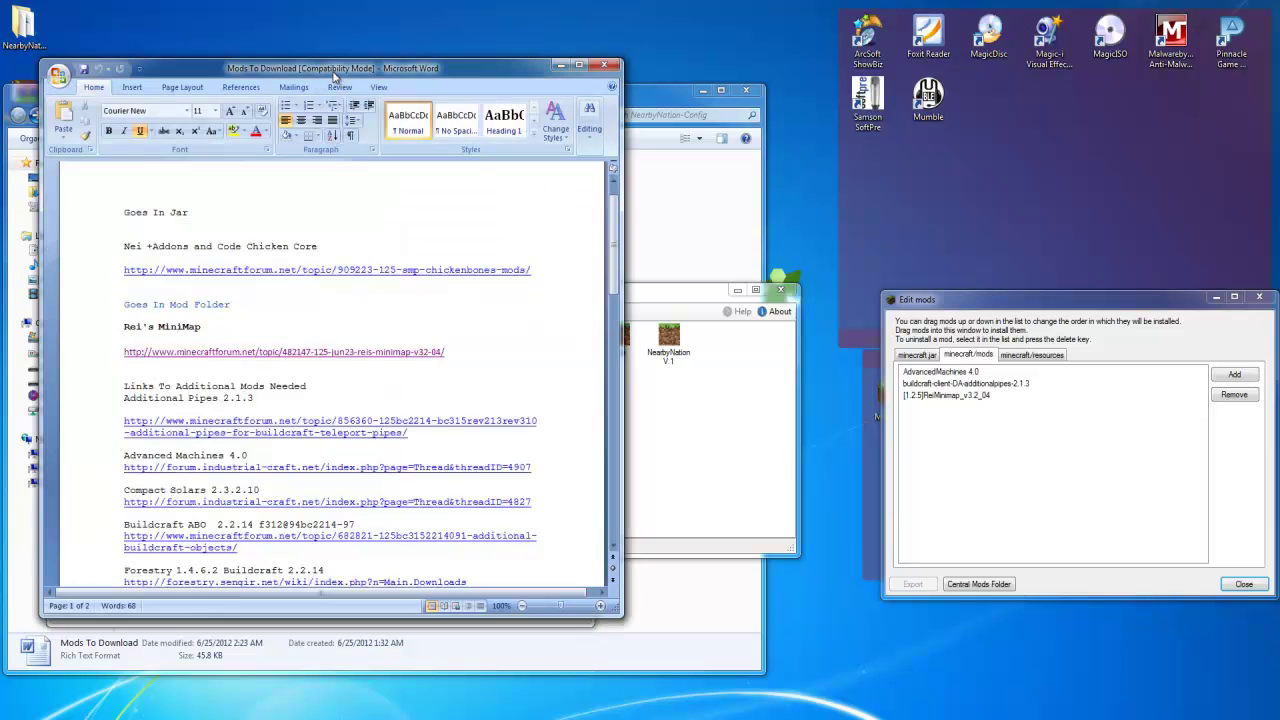
left_click(224, 502, "ctrl")
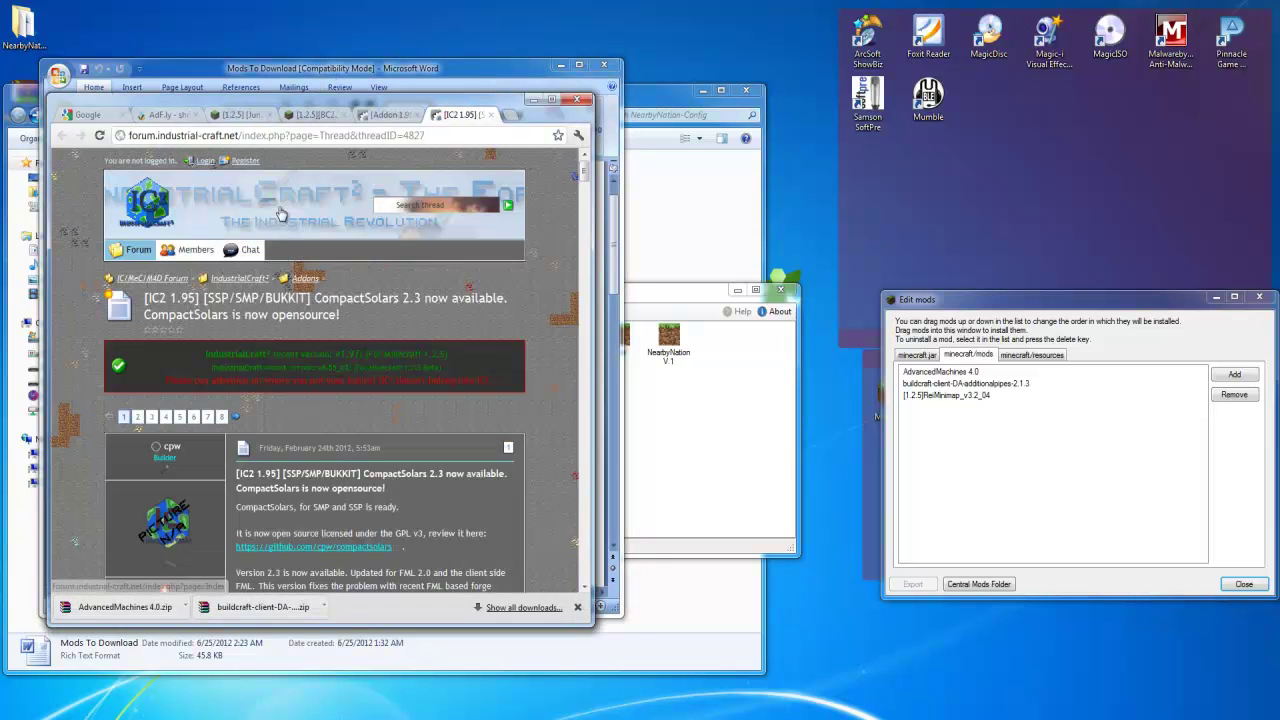
left_click(384, 118)
left_click(422, 115)
Download mod_compactsolars-client-2.3.2.10.zip through the thread's Forge 118+ client link on MediaFire and add it to the minecraft/mods list
scroll(418, 300, "down", 8)
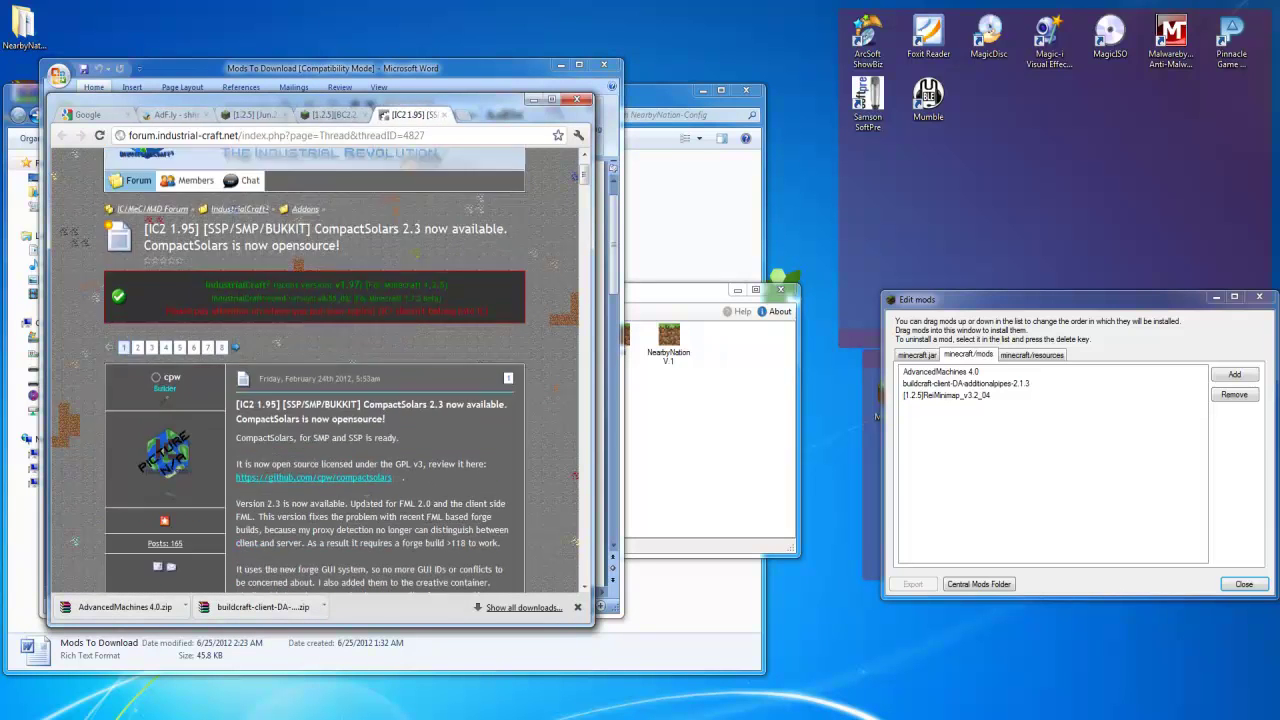
scroll(330, 441, "up", 4)
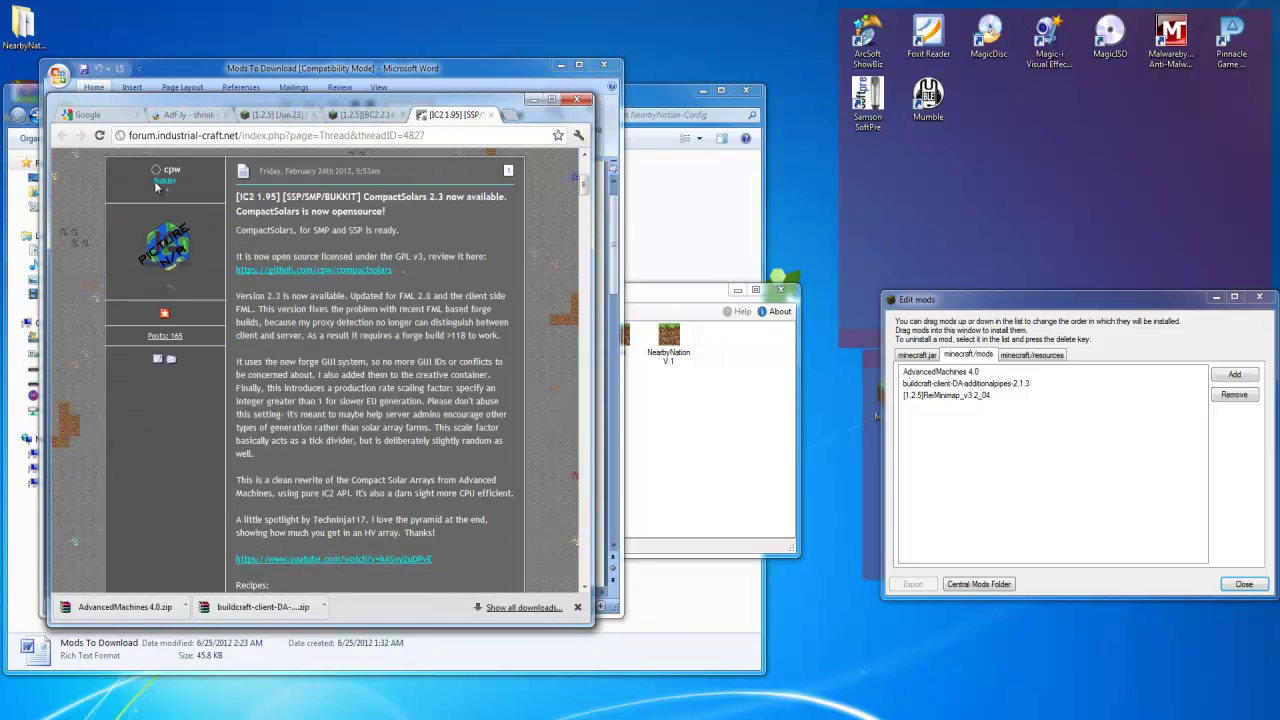
scroll(340, 455, "down", 2)
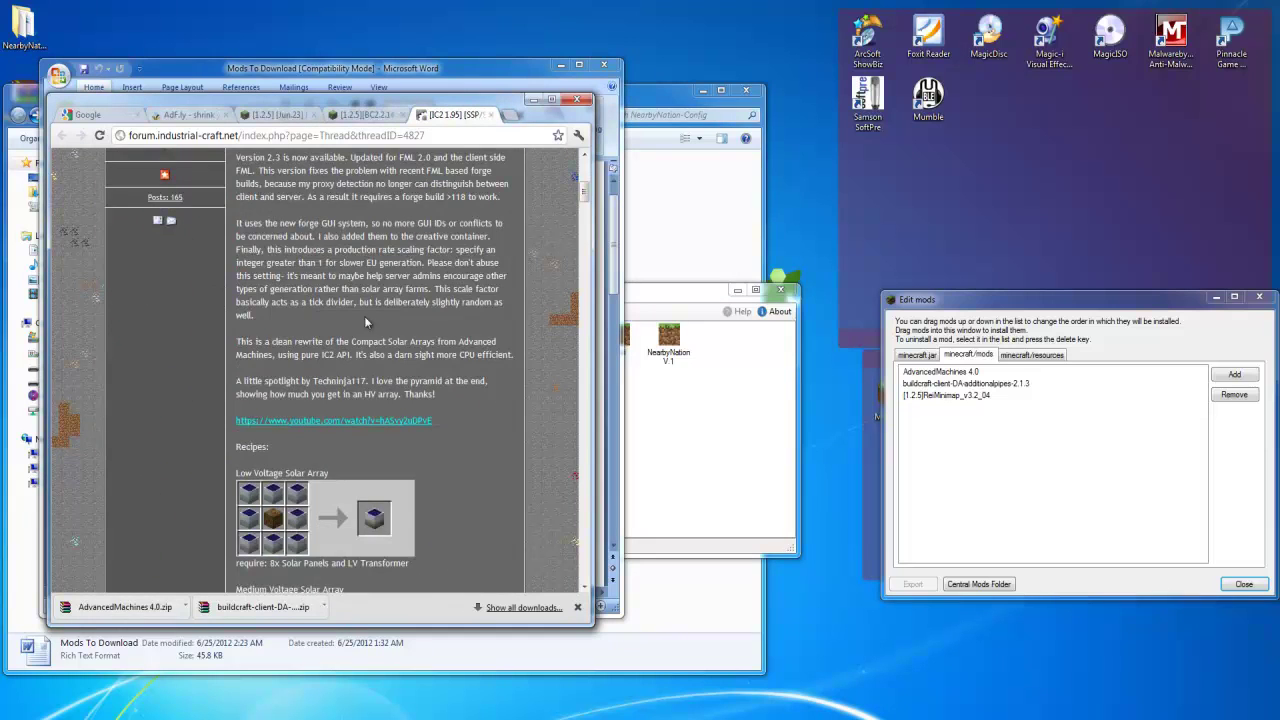
scroll(355, 400, "down", 12)
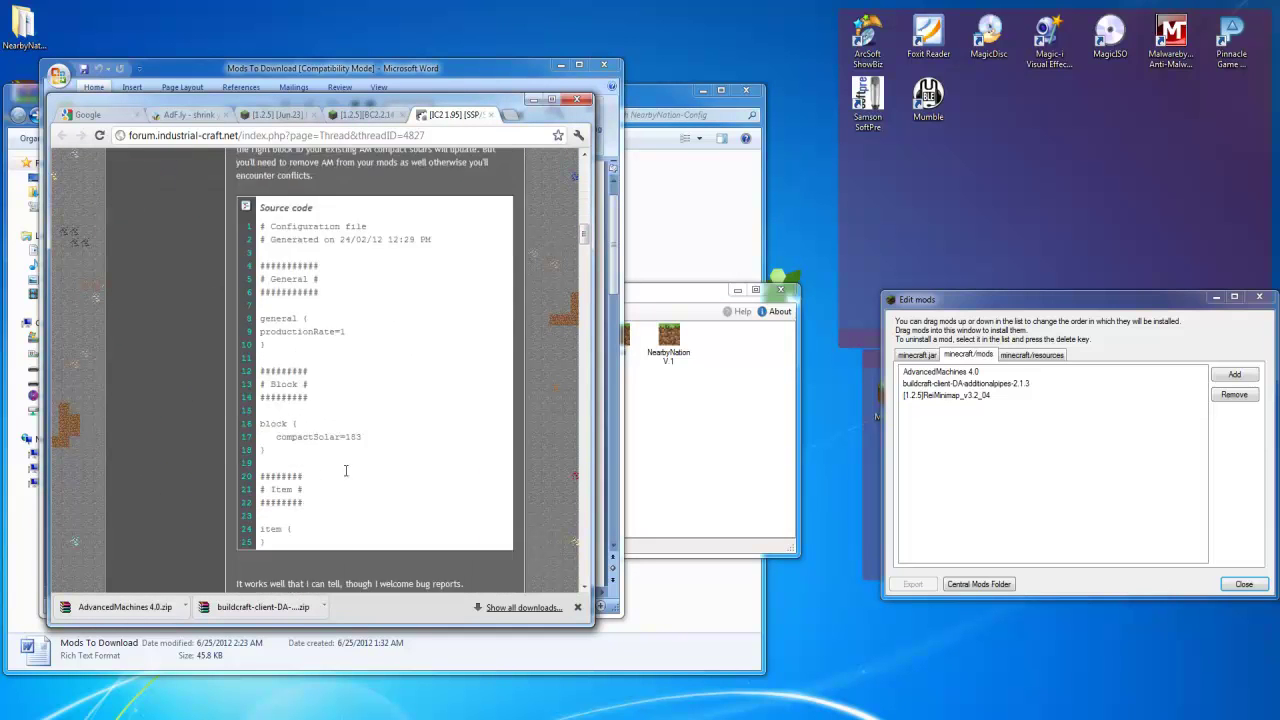
scroll(340, 464, "down", 3)
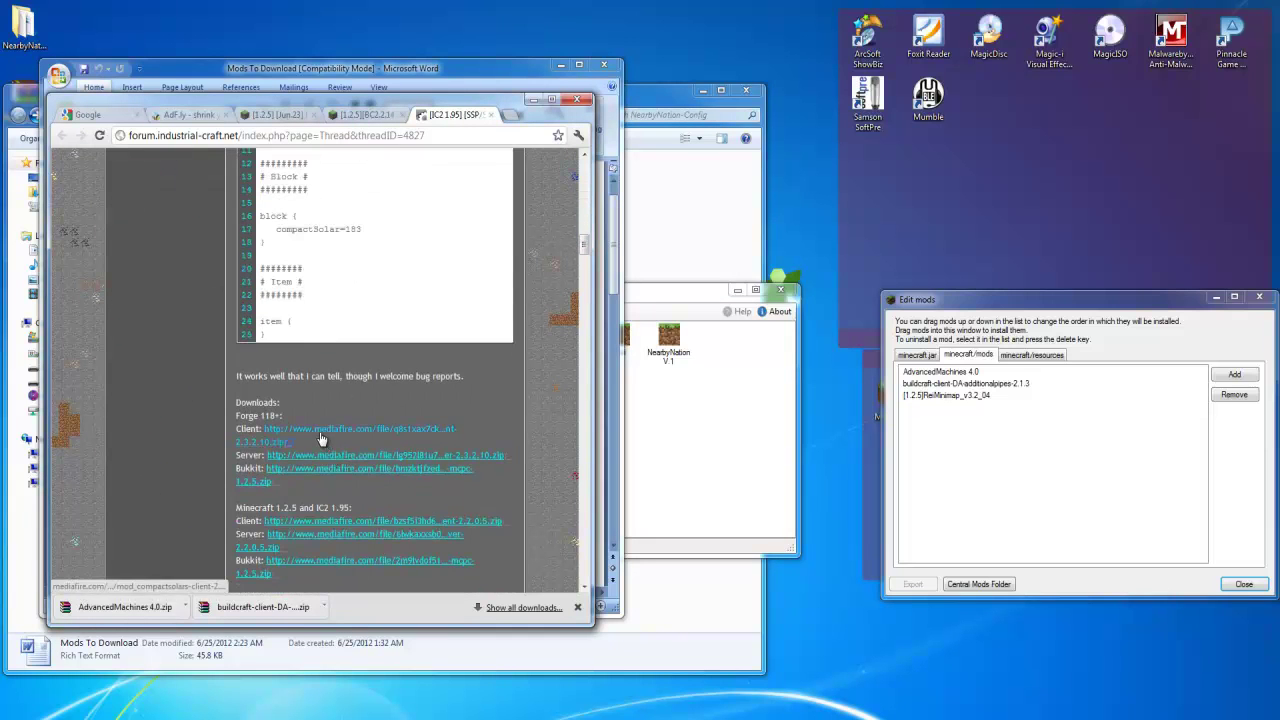
scroll(334, 481, "down", 1)
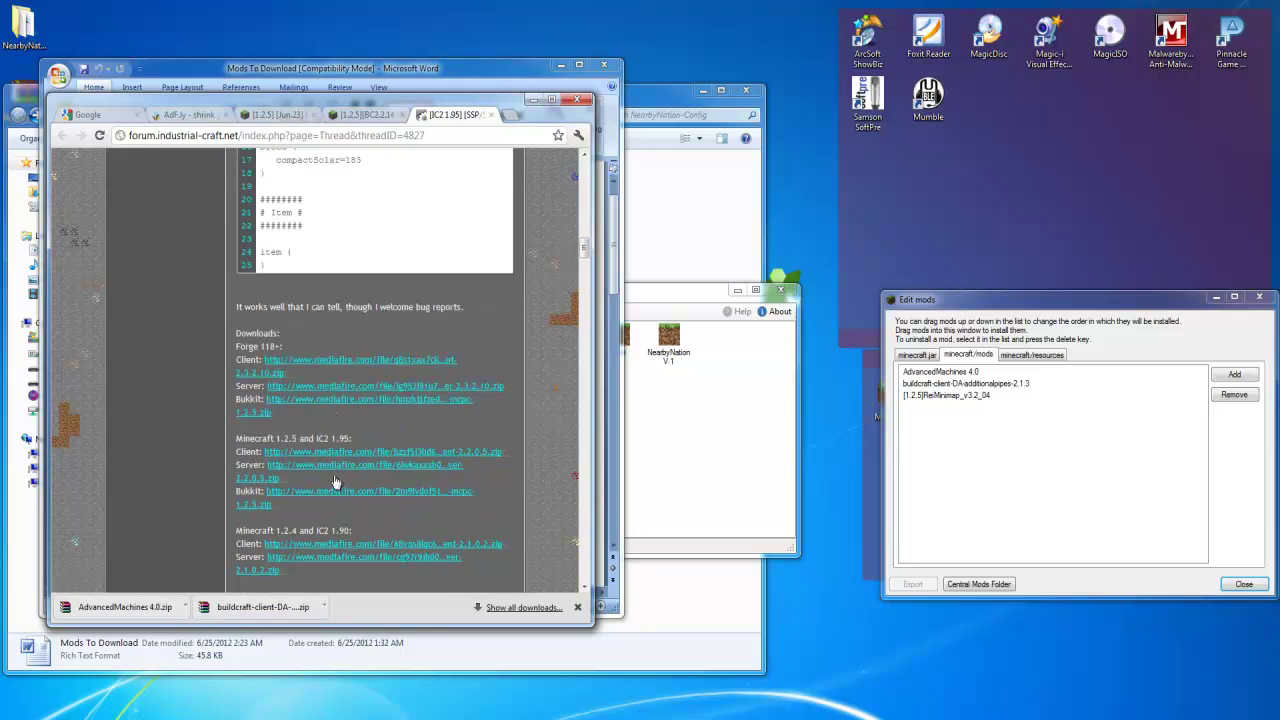
left_click(341, 365)
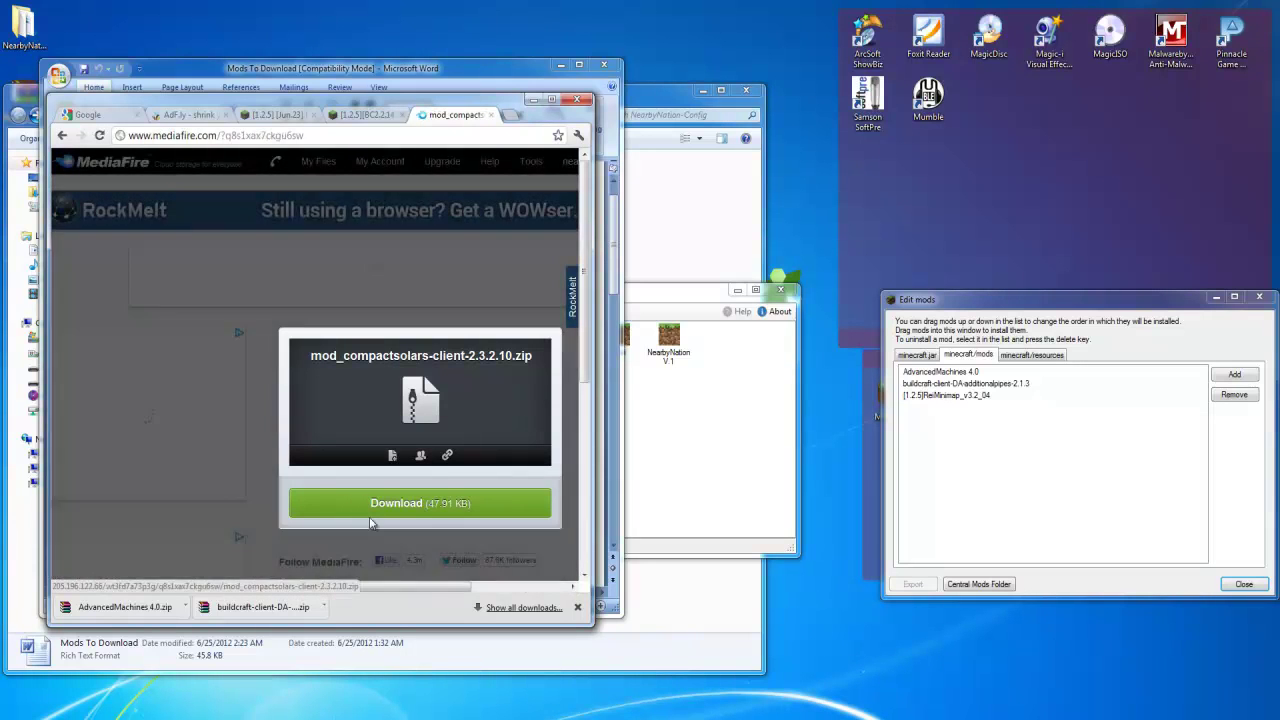
left_click(365, 508)
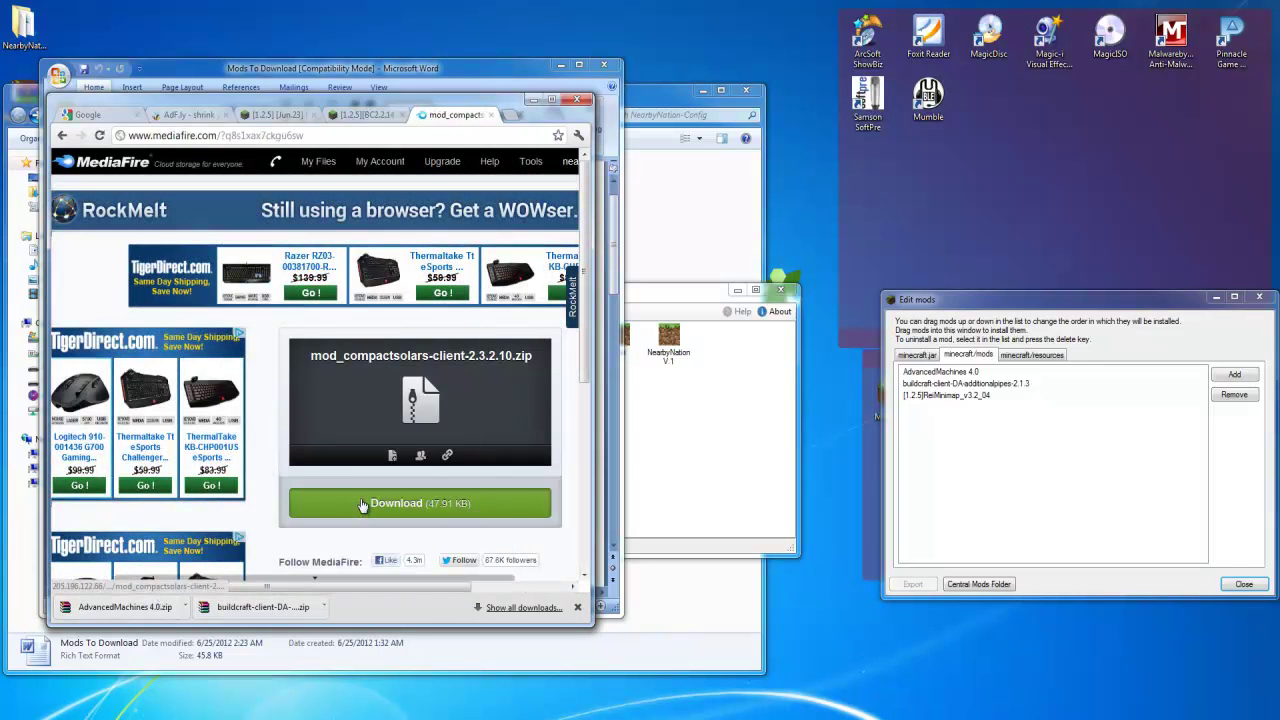
left_click_drag(105, 608, 1005, 510)
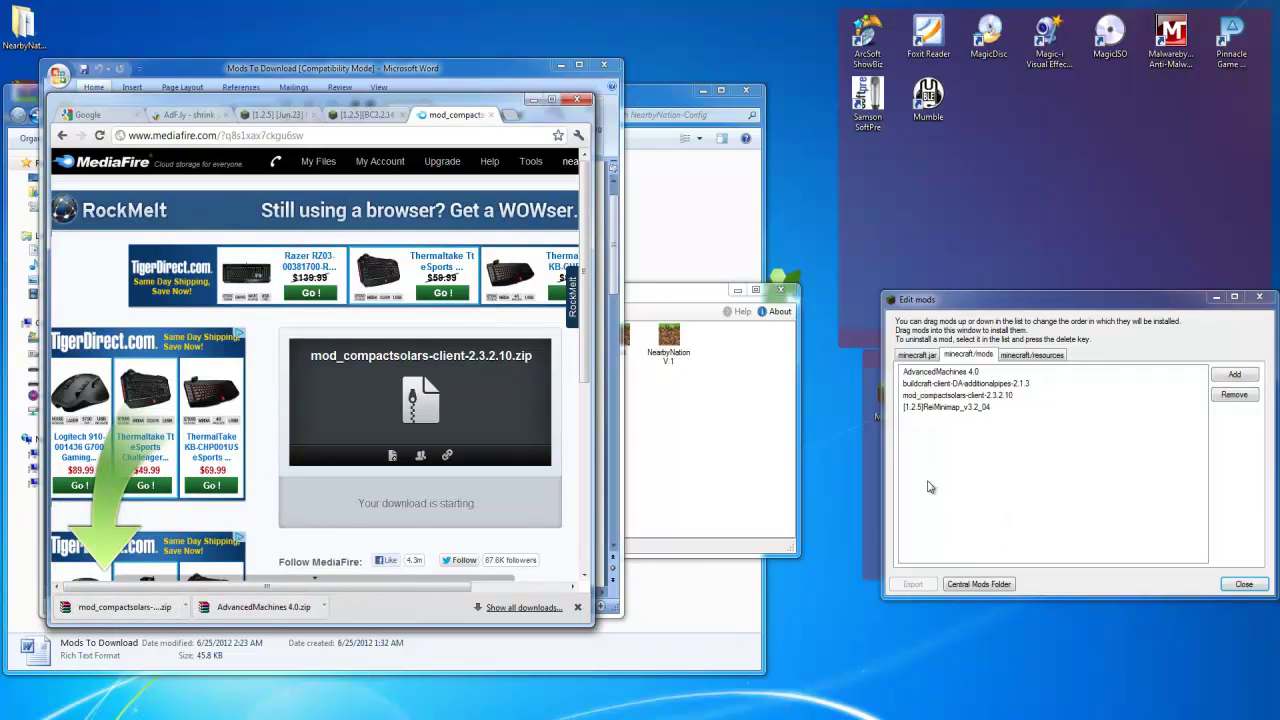
Go back to the Compact Solars thread, return to the Mods To Download document and open the Buildcraft ABO 2.2.14 thread
left_click(62, 135)
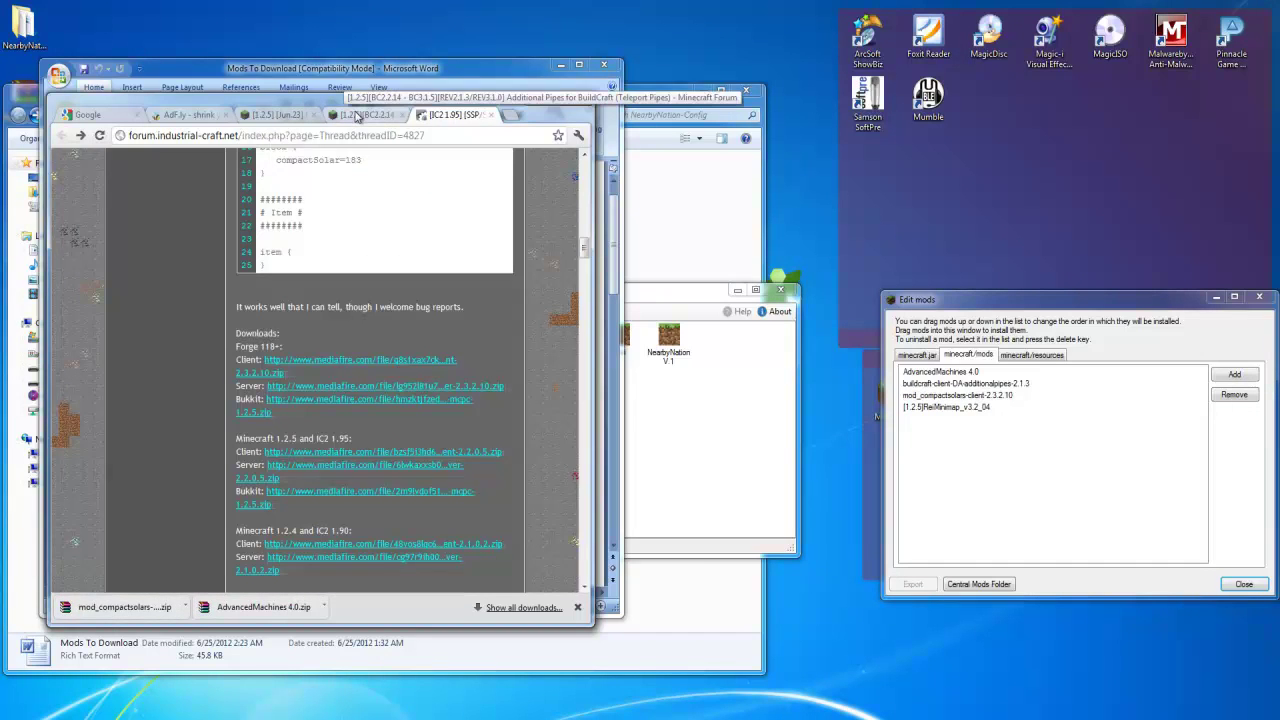
left_click(357, 116)
left_click(443, 86)
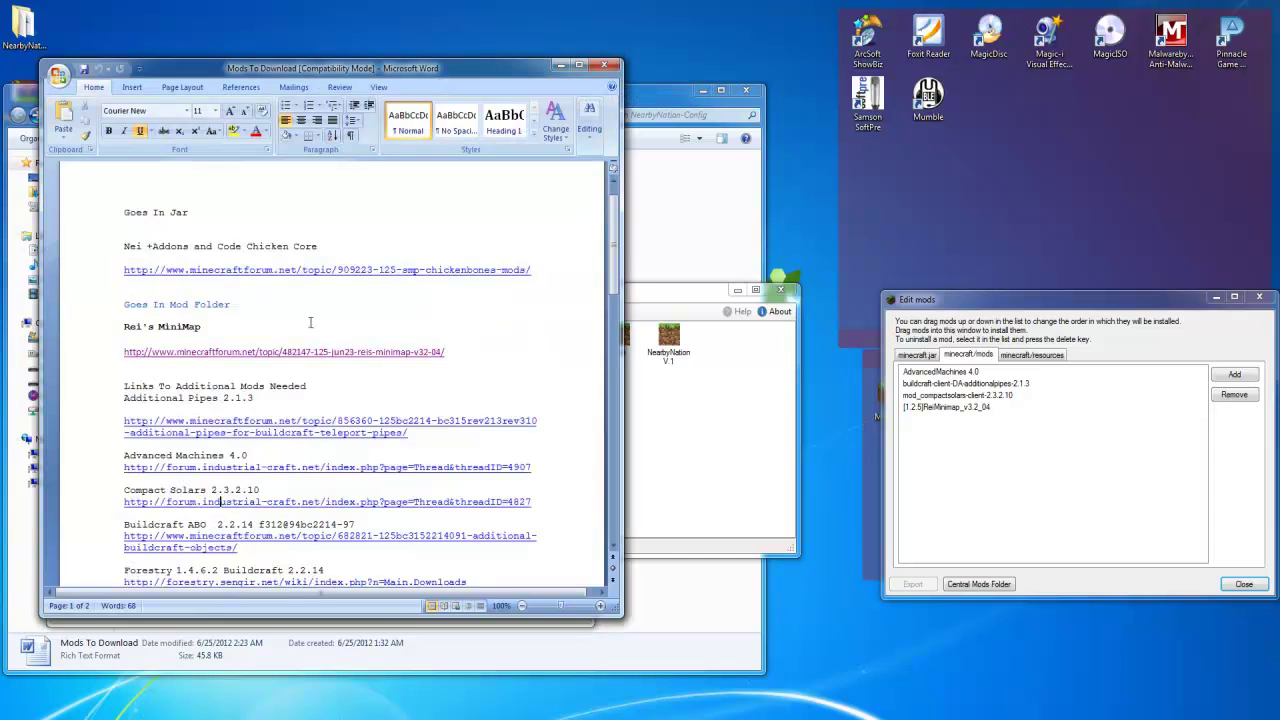
left_click(250, 543, "ctrl")
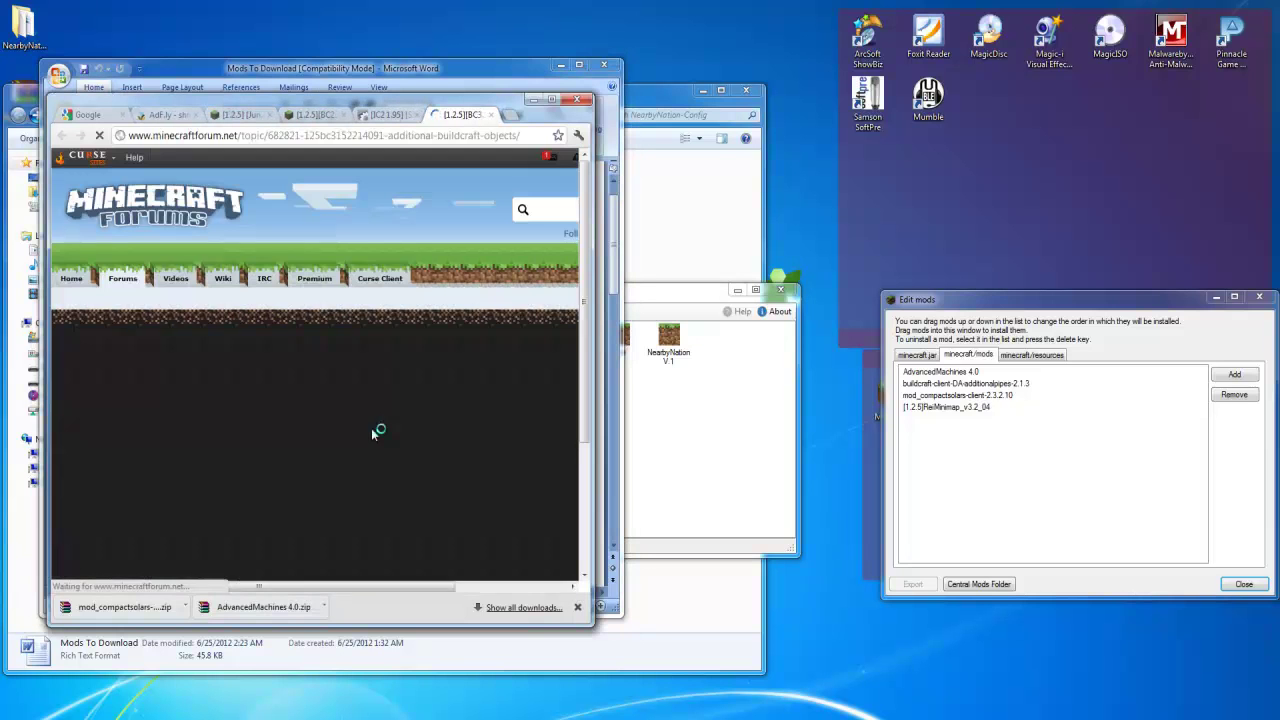
Reveal the thread's Download spoiler, follow its nightly builds link and open the 2.2.14 folder
scroll(355, 460, "down", 10)
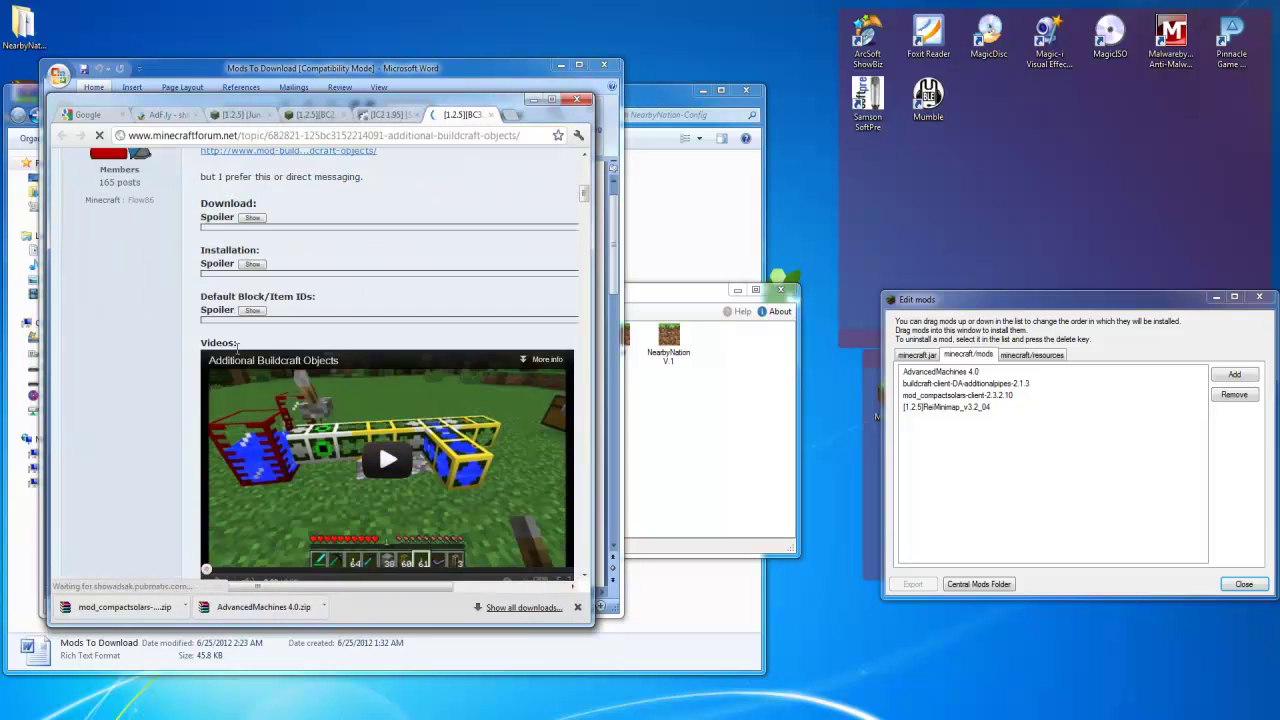
left_click(250, 218)
scroll(300, 300, "down", 5)
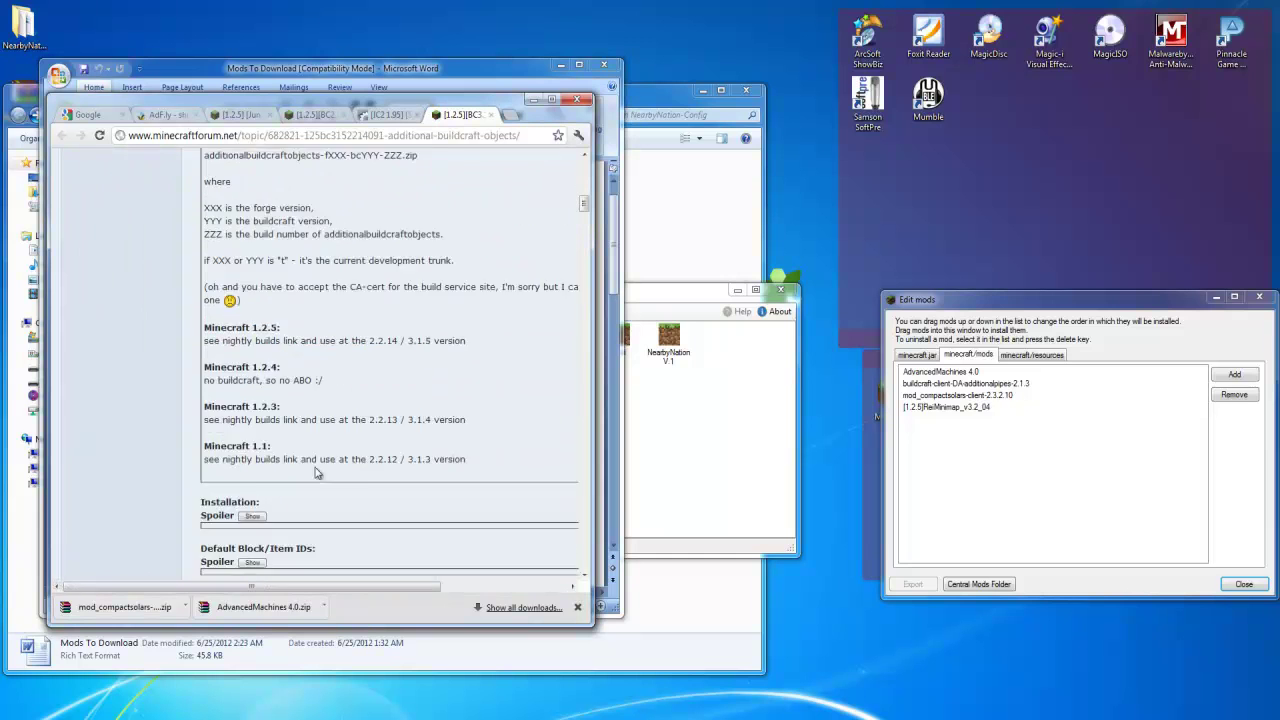
scroll(370, 300, "up", 4)
left_click(376, 270)
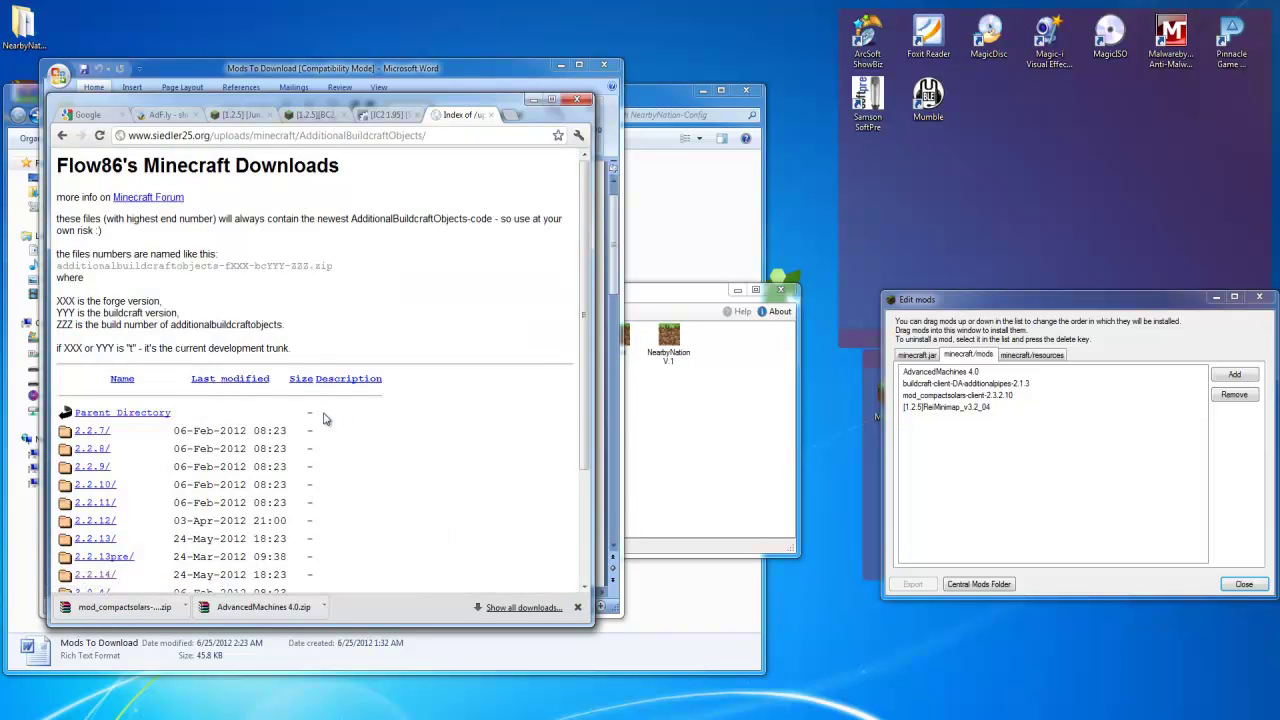
scroll(330, 420, "down", 3)
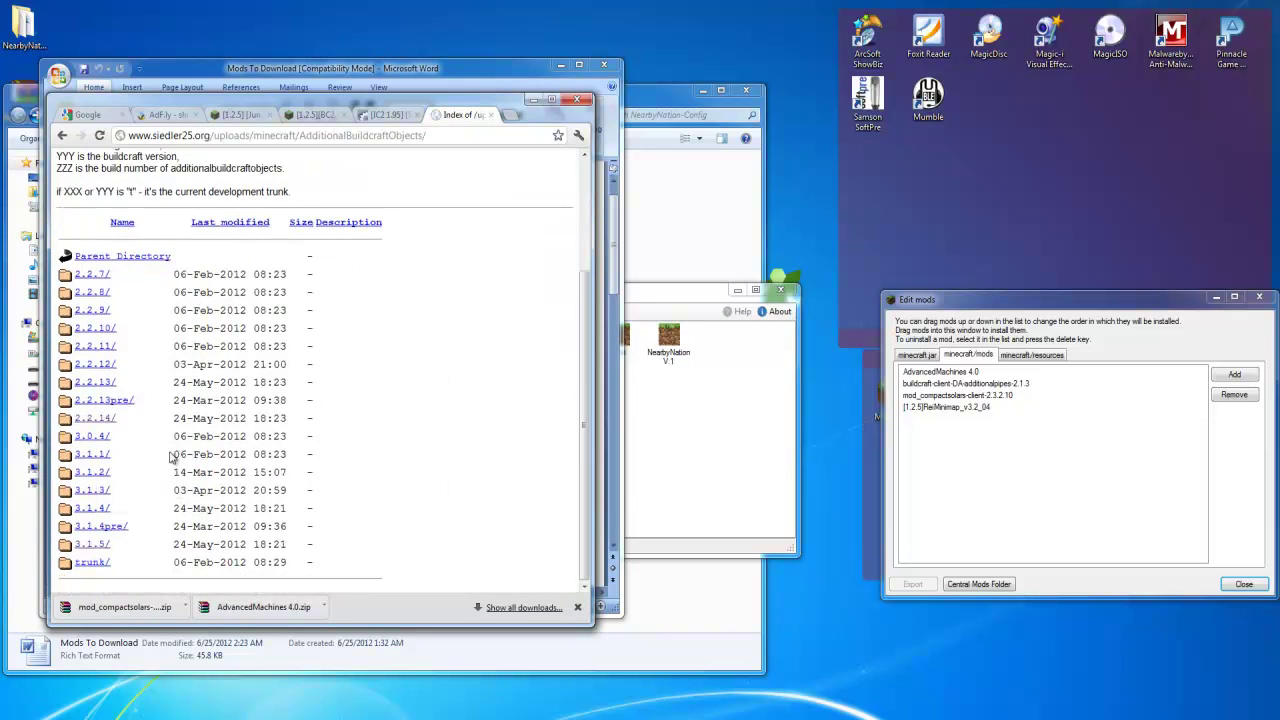
left_click(103, 420)
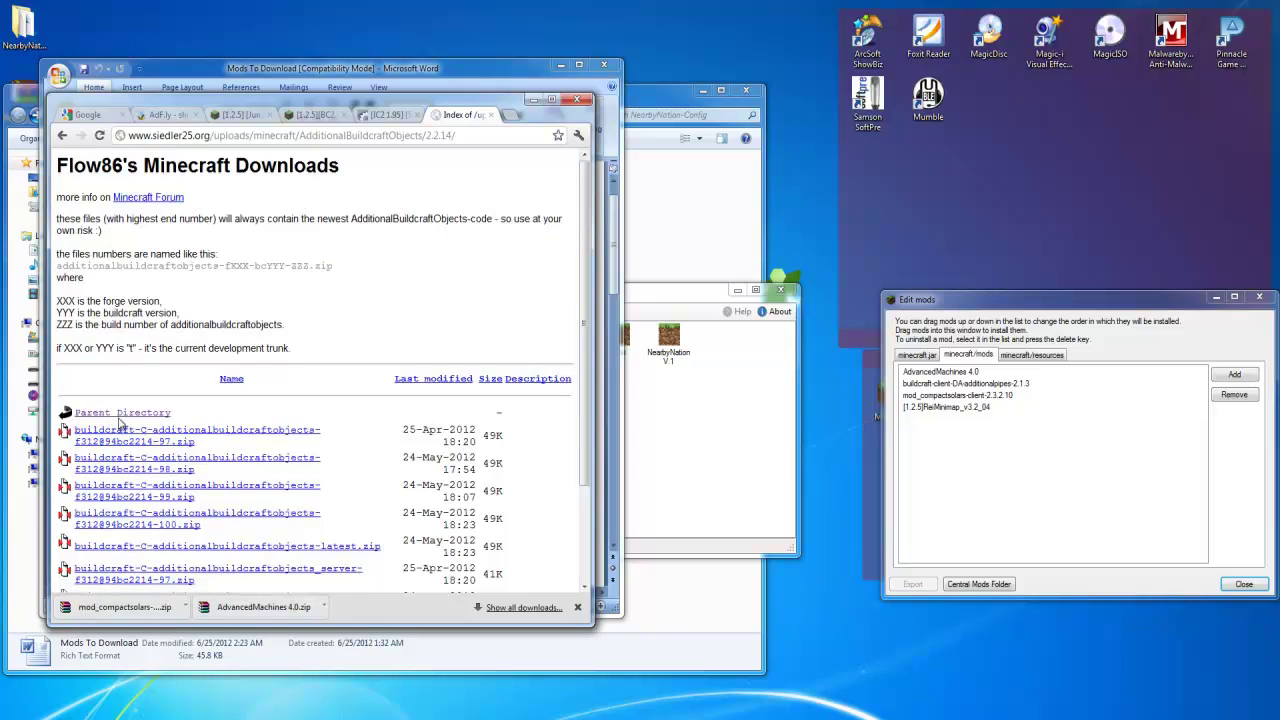
scroll(160, 400, "down", 3)
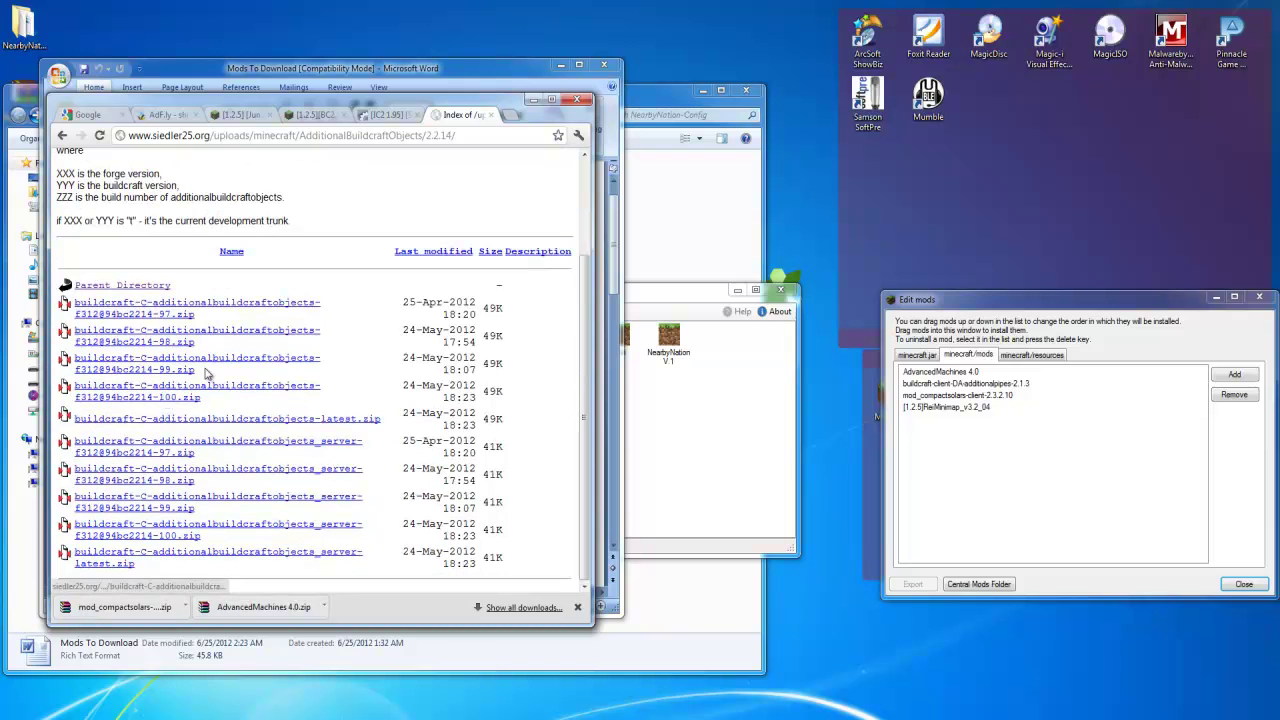
left_click(190, 315)
left_click_drag(152, 594, 1067, 480)
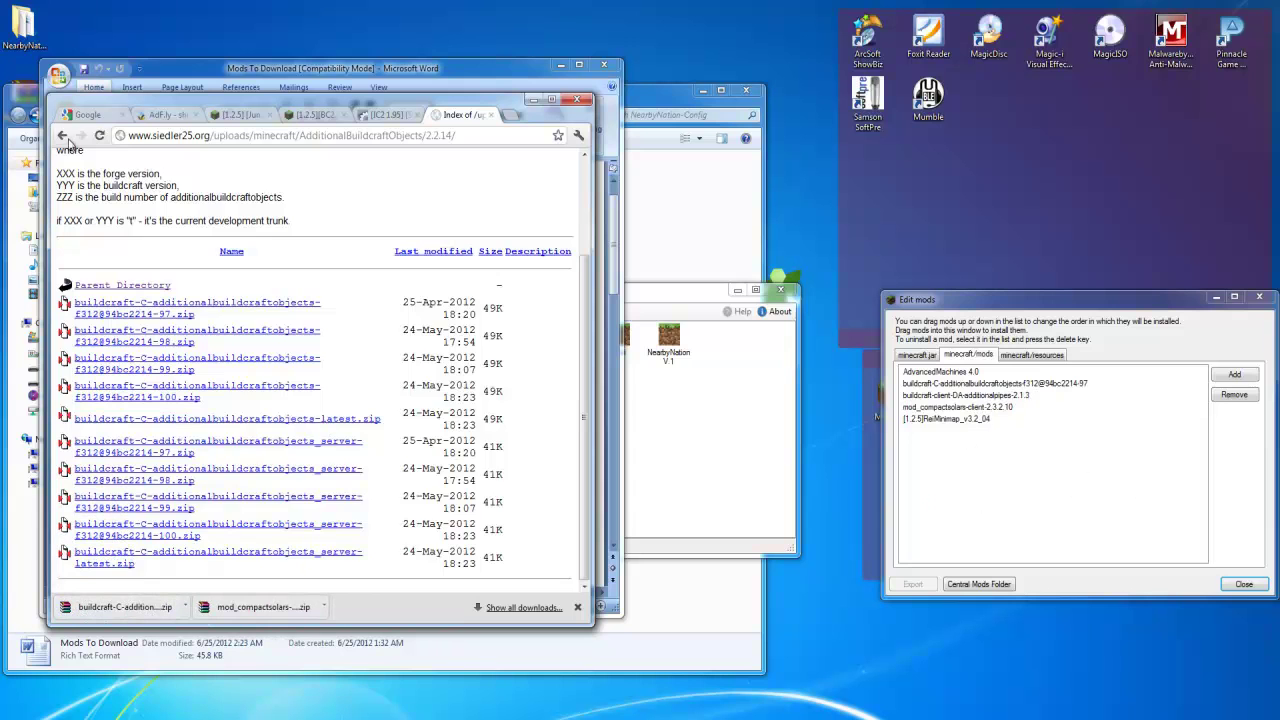
Leave the 2.2.14 folder, return to the Mods To Download document and open the Forestry 1.4.6.2 downloads page
left_click(63, 137)
left_click(423, 80)
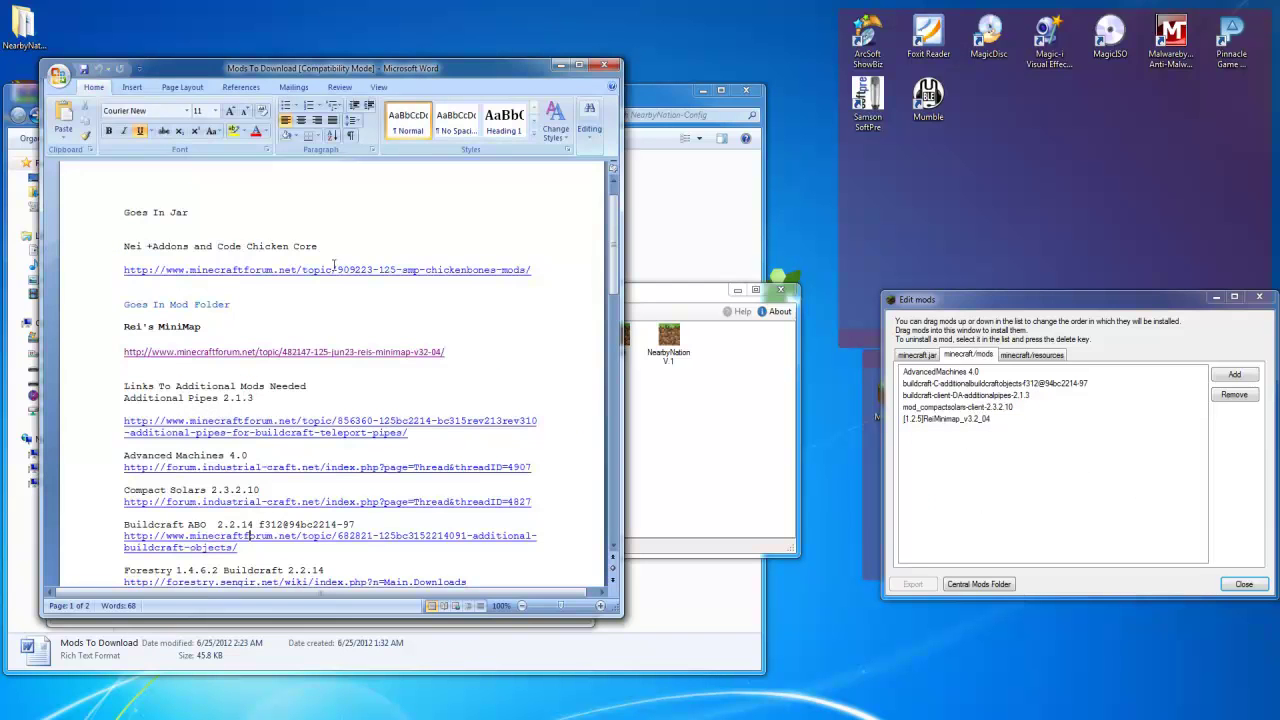
scroll(218, 510, "down", 2)
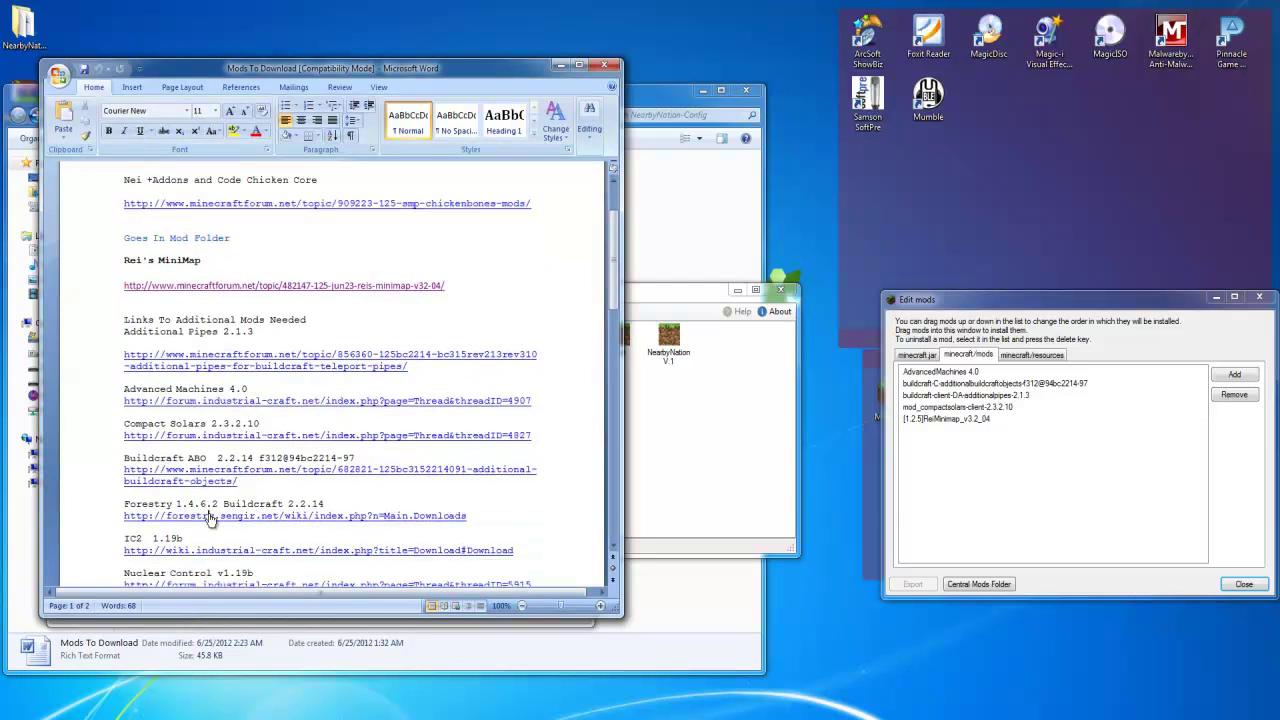
left_click(210, 518, "ctrl")
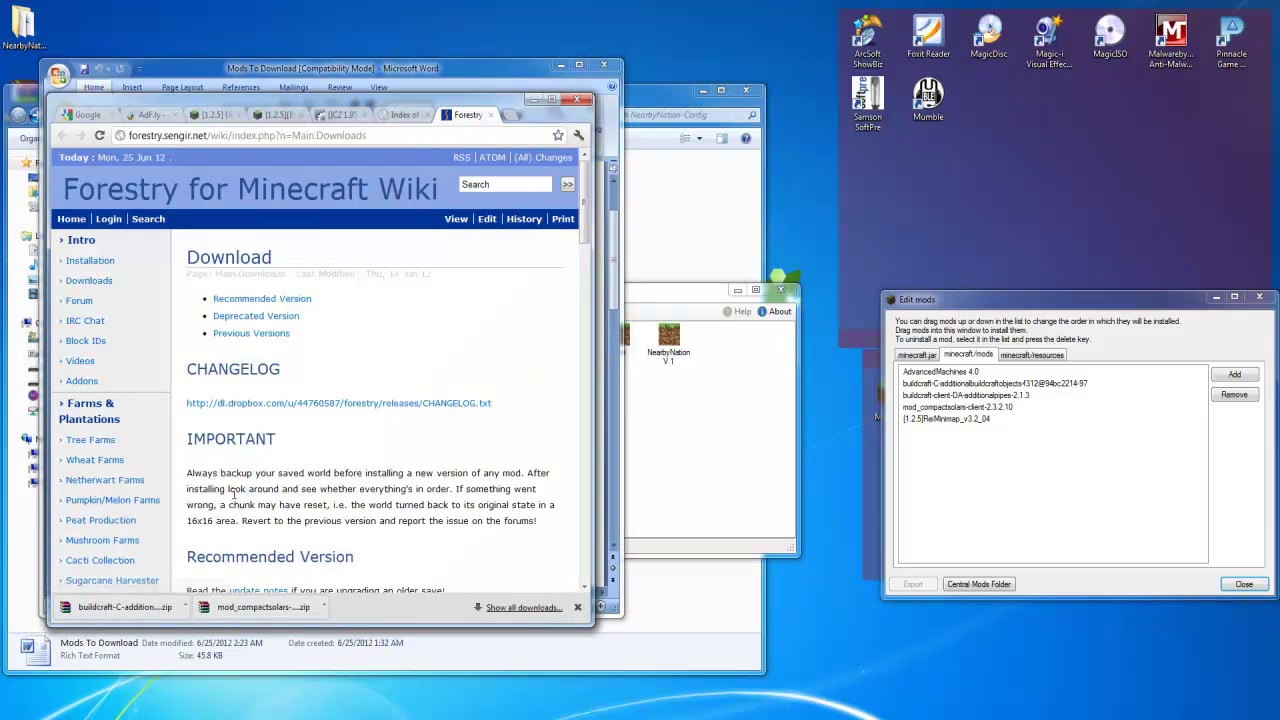
Download the Forestry 1.4.6.2_bc2.2 client for BuildCraft 2.2.14+, keep the jar file and add it to the minecraft/mods list
scroll(230, 490, "down", 3)
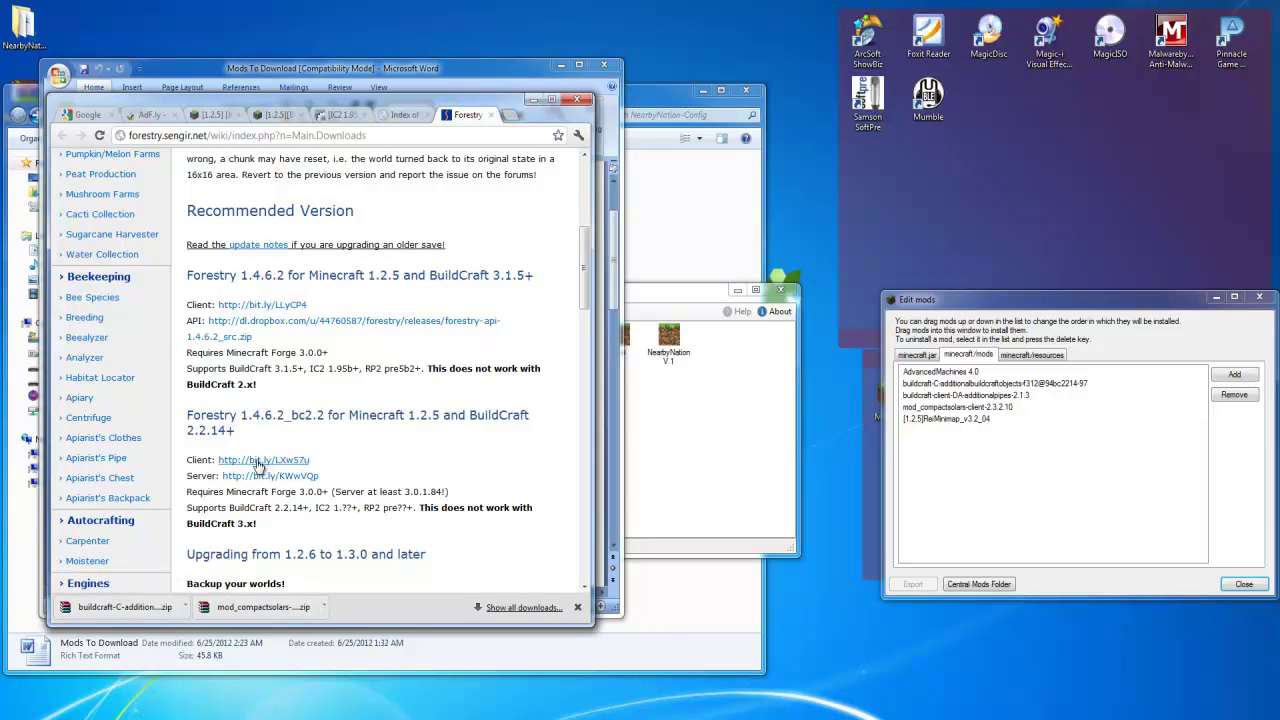
left_click(258, 462)
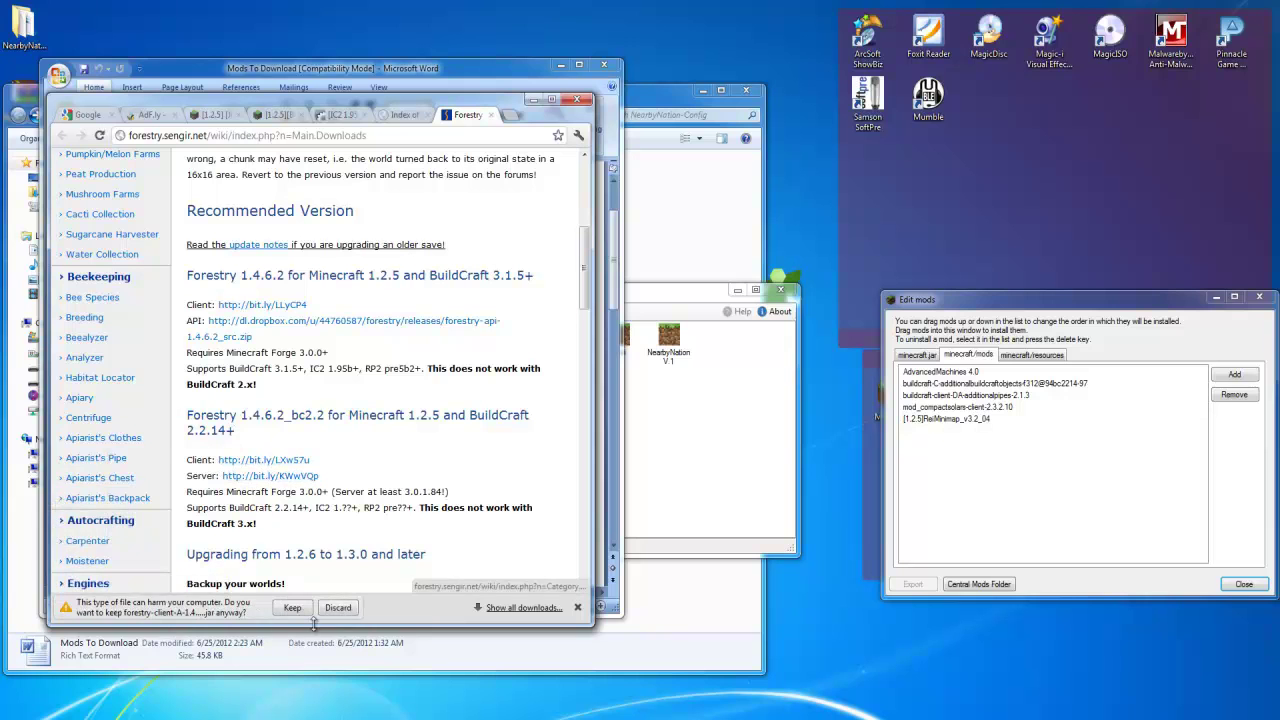
left_click(292, 607)
left_click_drag(122, 607, 990, 447)
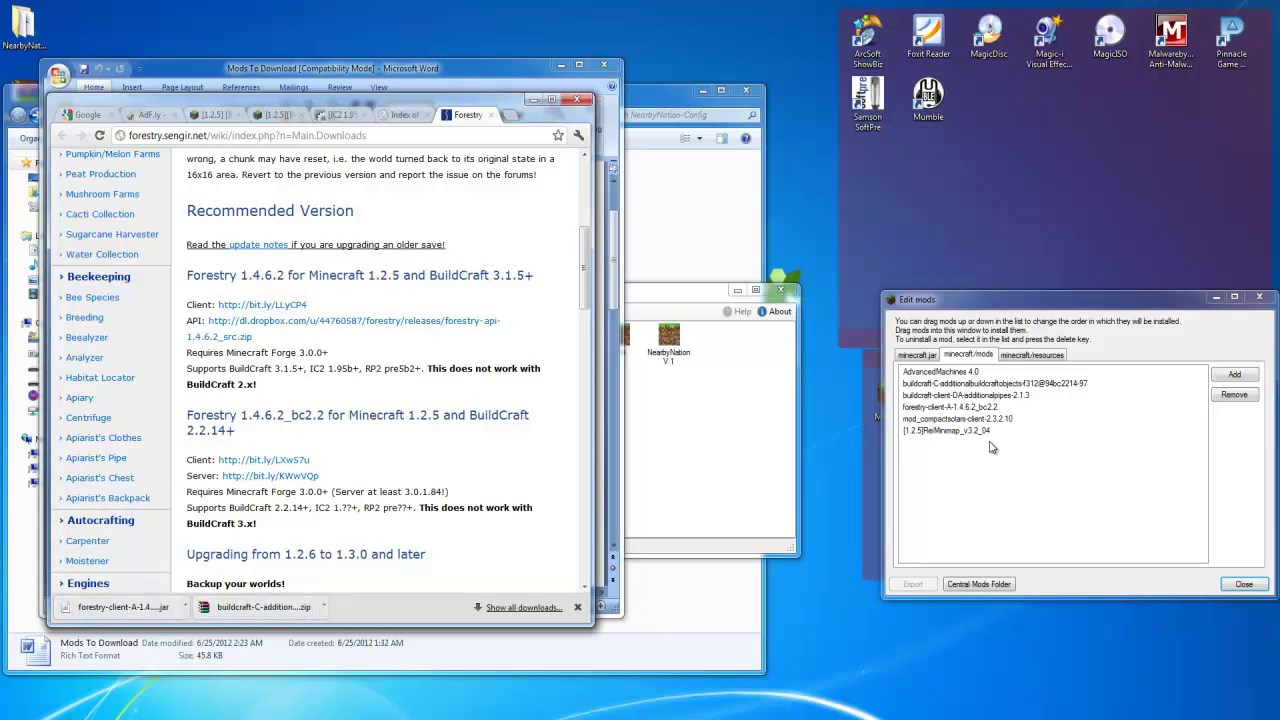
Return to the Mods To Download document and open the IC2 download page
left_click(403, 117)
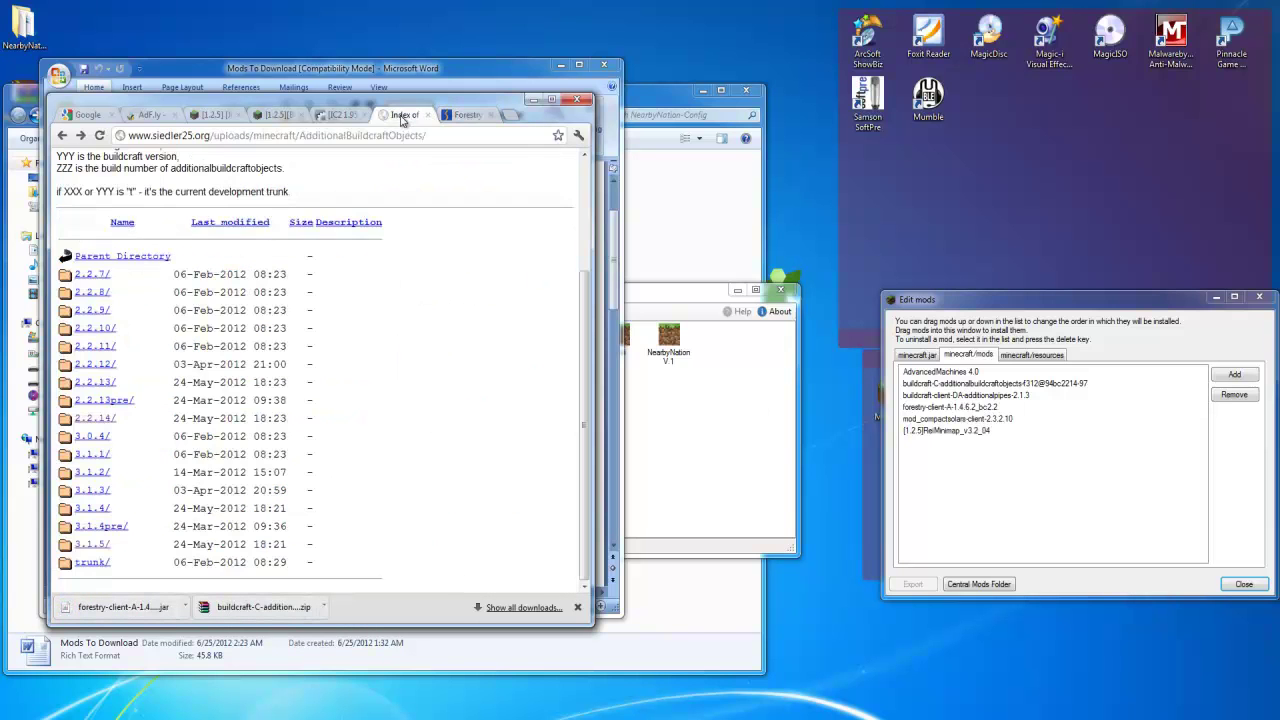
left_click(406, 80)
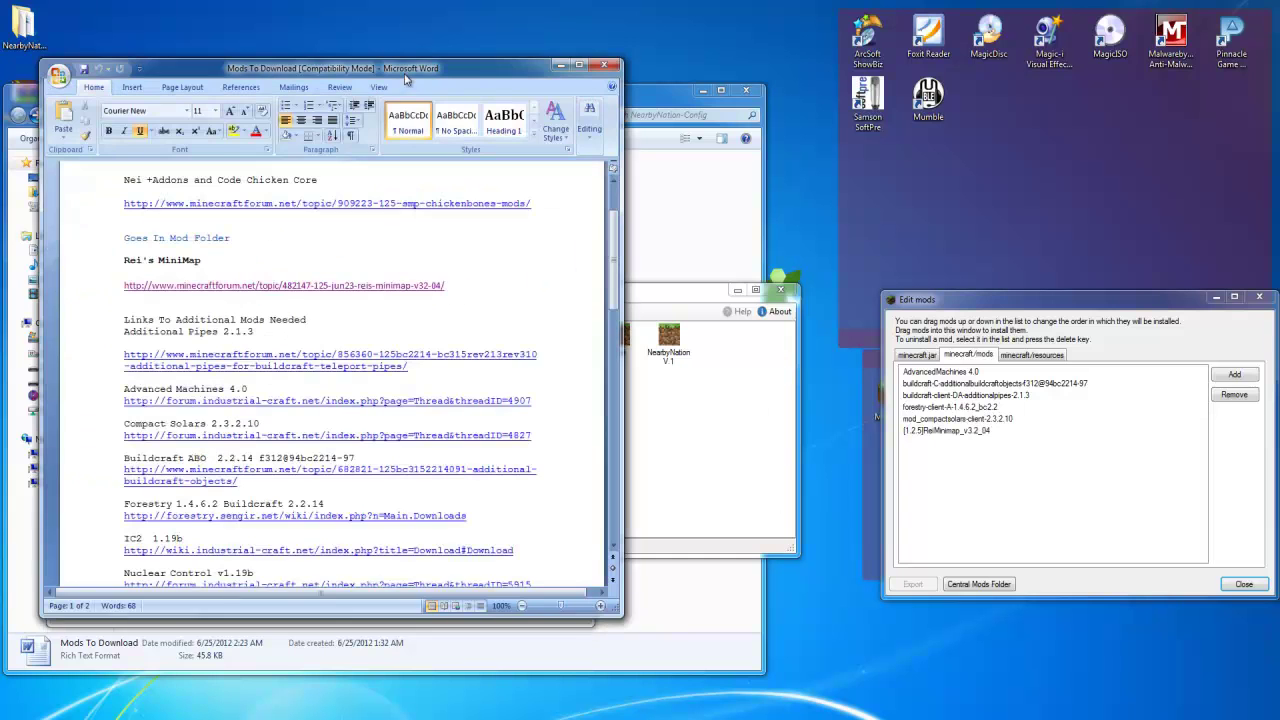
left_click(193, 550, "ctrl")
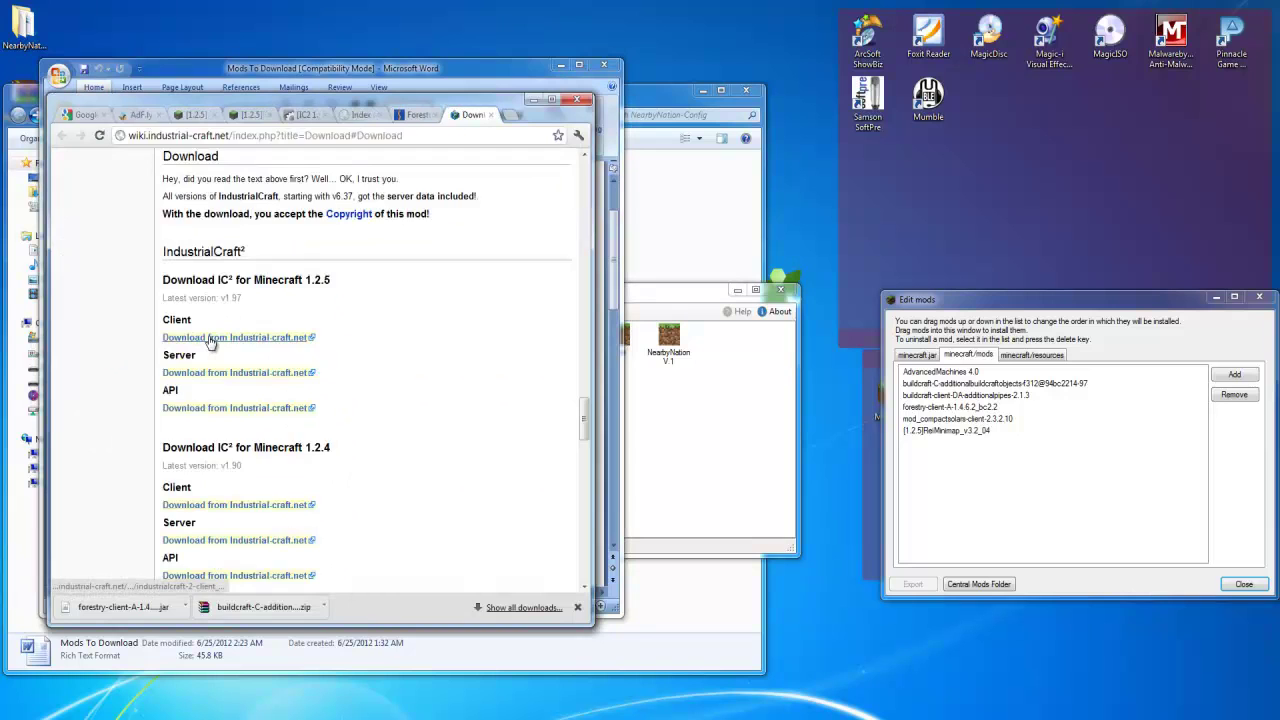
Download the IC² client for Minecraft 1.2.5, keep industrialcraft-2-client_1.97.jar and add it to the minecraft/mods list
left_click(211, 340)
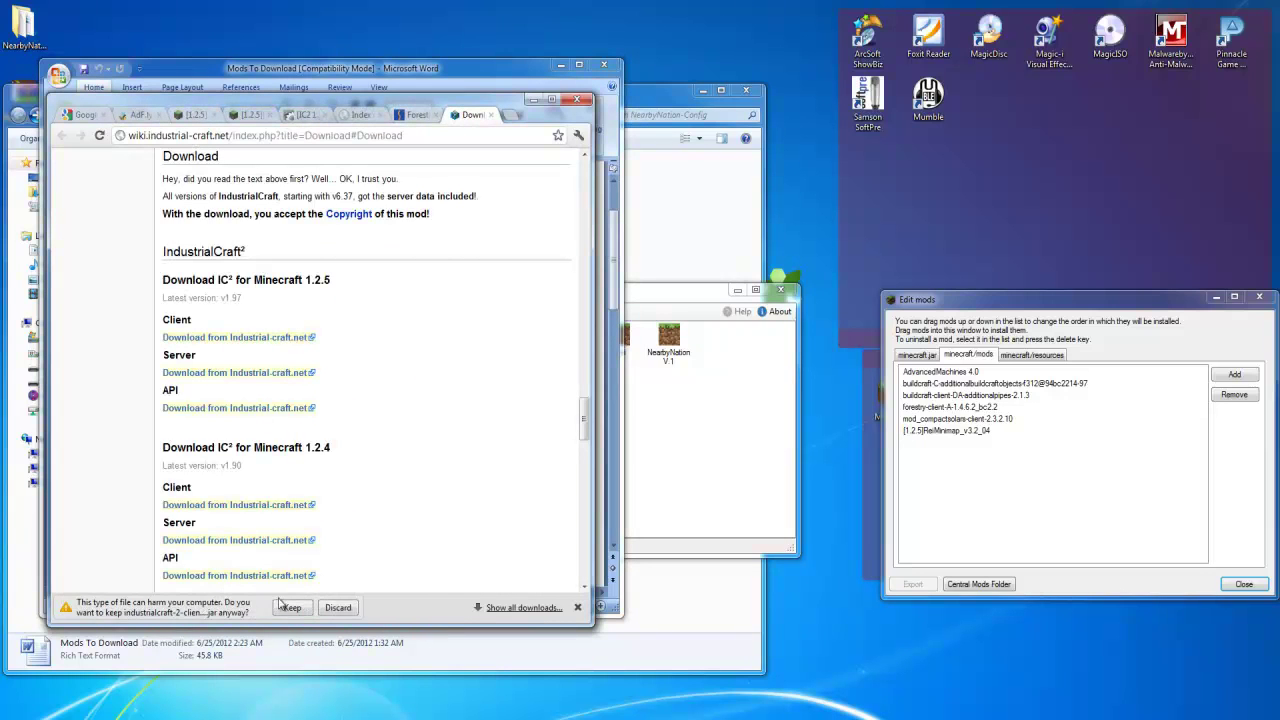
left_click(288, 607)
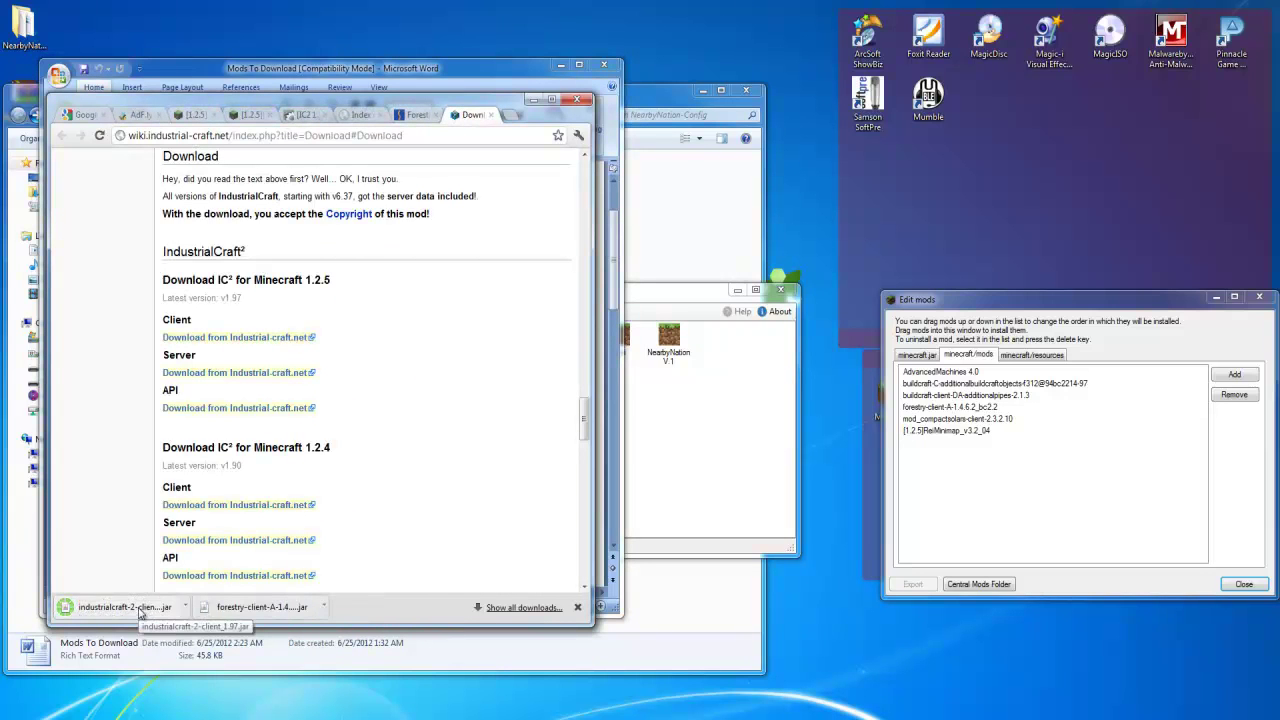
left_click_drag(129, 612, 1044, 474)
Return to the Mods To Download document and open the Nuclear Control v1.19b thread
left_click(232, 80)
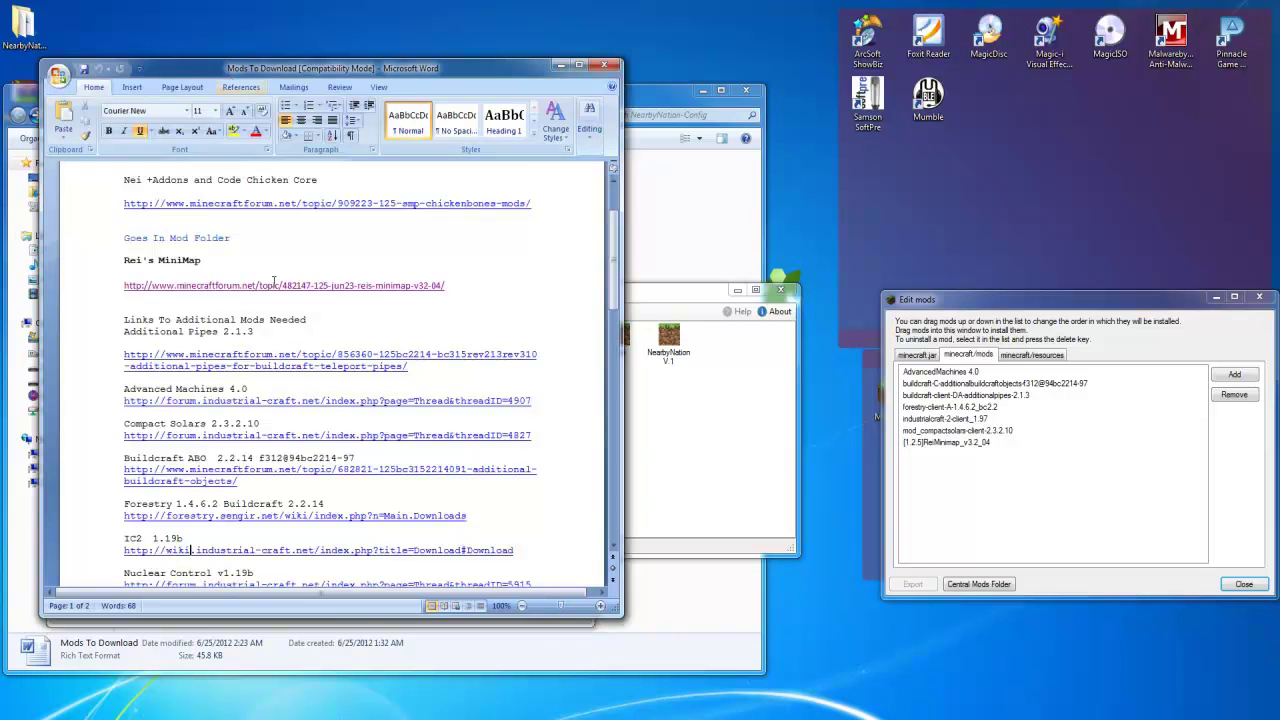
scroll(235, 584, "down", 5)
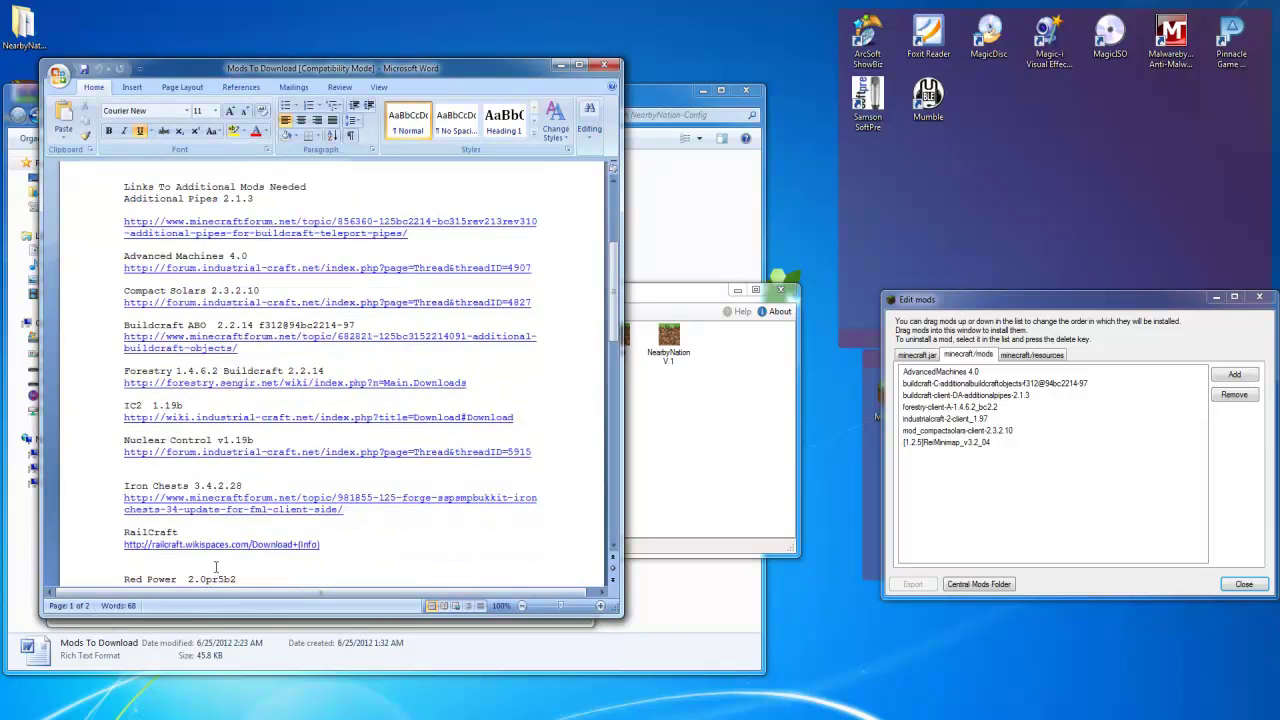
left_click(216, 423, "ctrl")
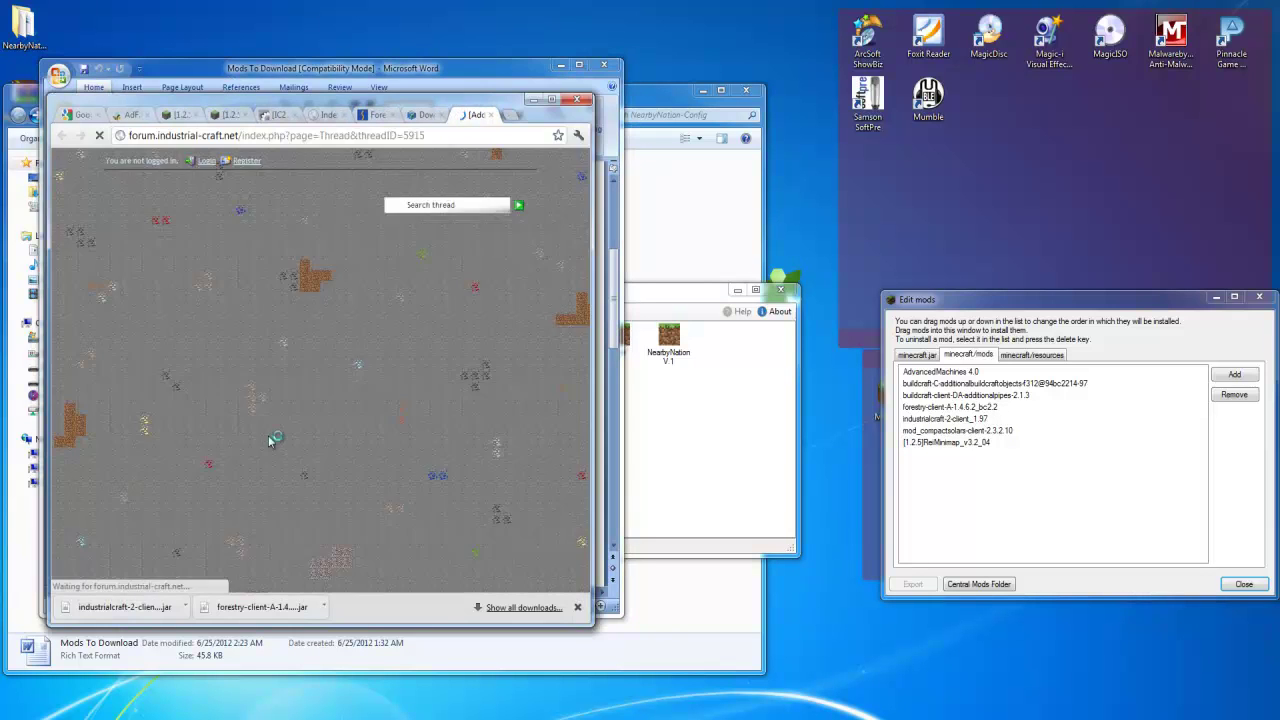
Download IC2NuclearControl_client_v1.1.9b.zip from the thread's attached files and add it to the minecraft/mods list
scroll(270, 440, "down", 15)
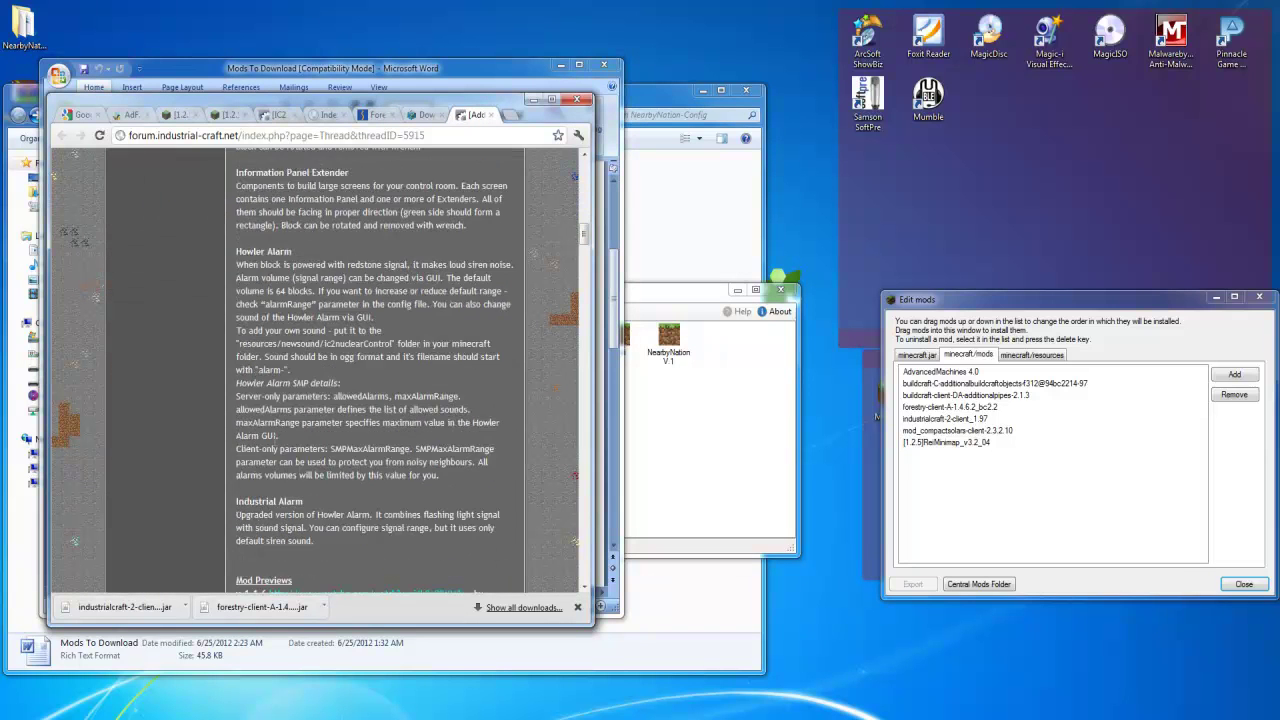
scroll(277, 448, "down", 5)
scroll(350, 190, "down", 3)
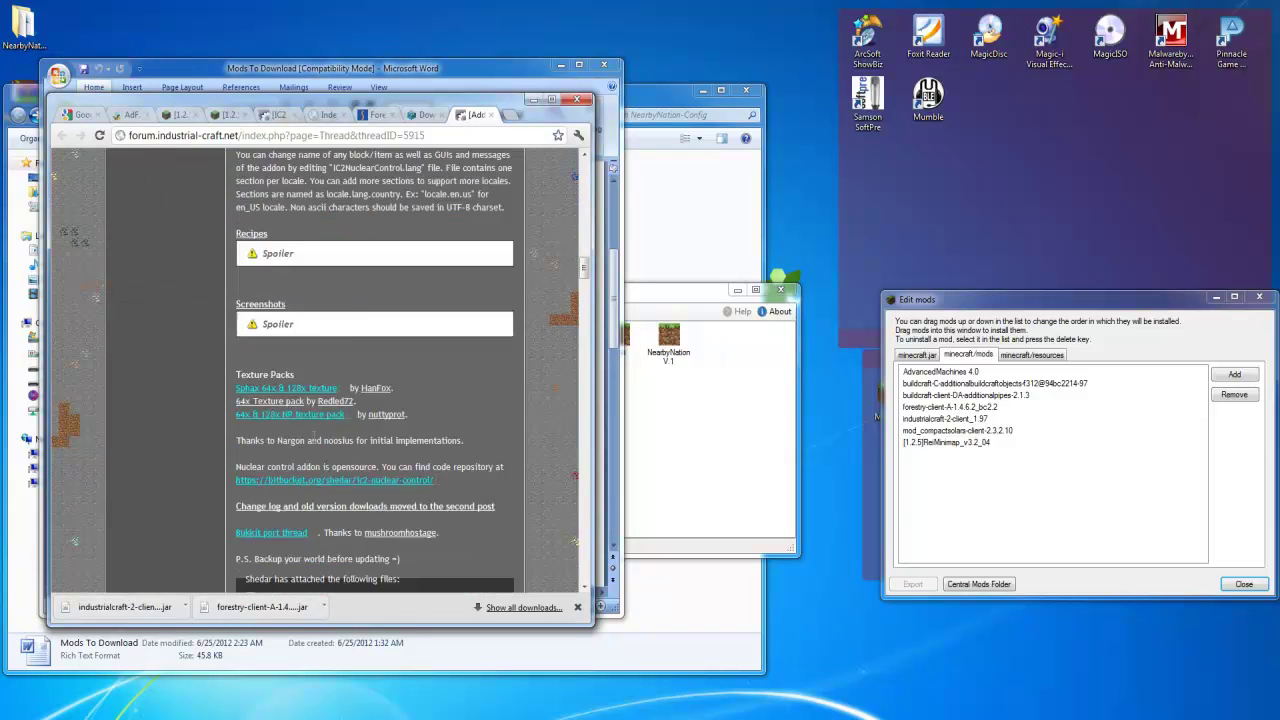
scroll(300, 450, "down", 2)
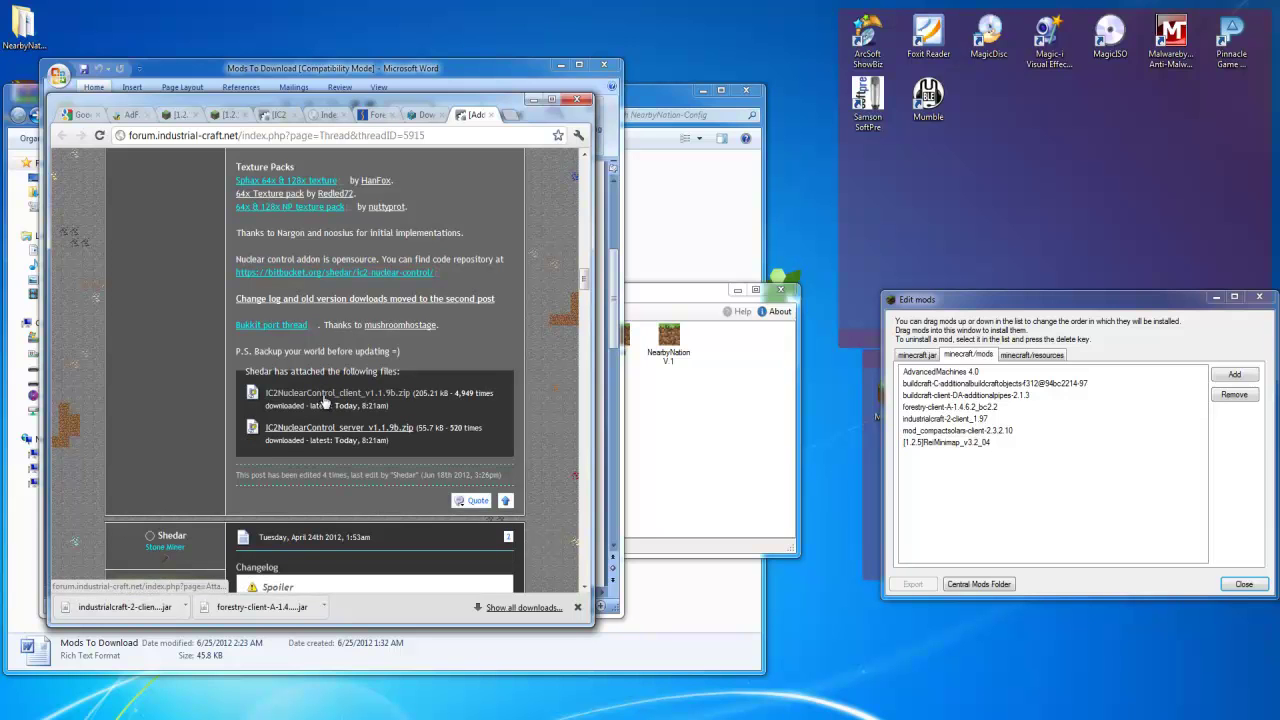
left_click(306, 397)
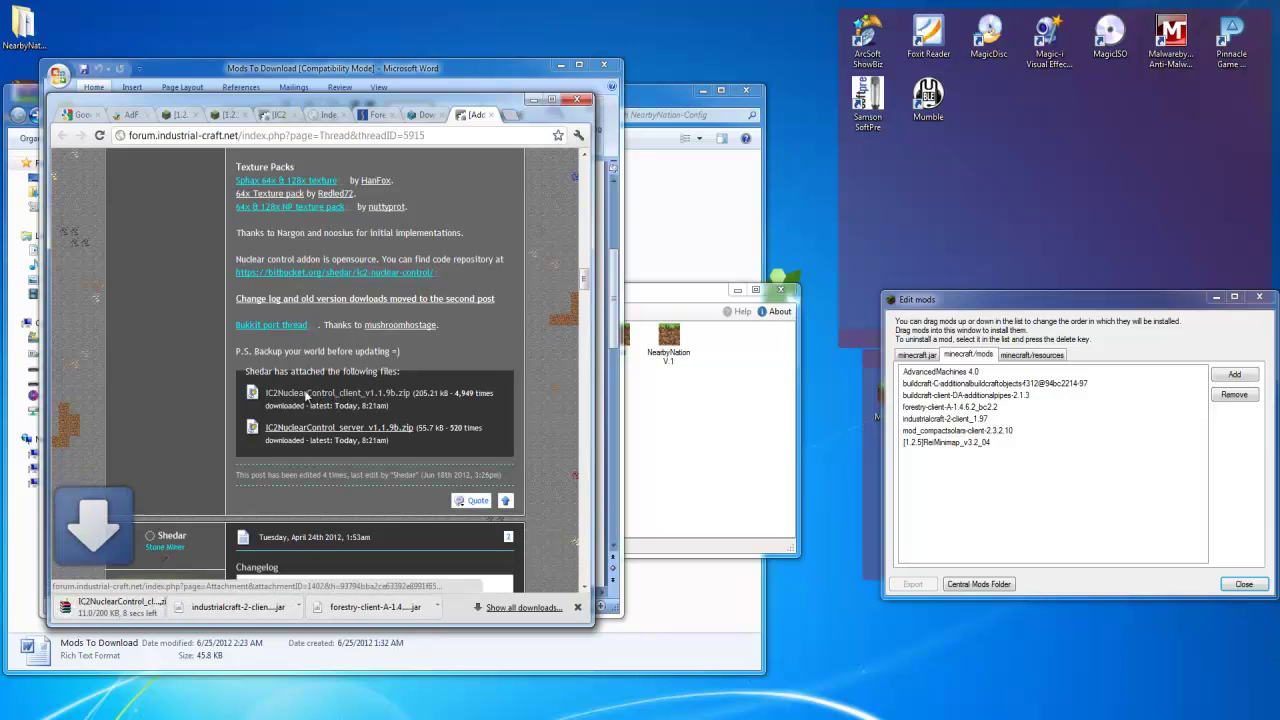
left_click_drag(82, 613, 831, 455)
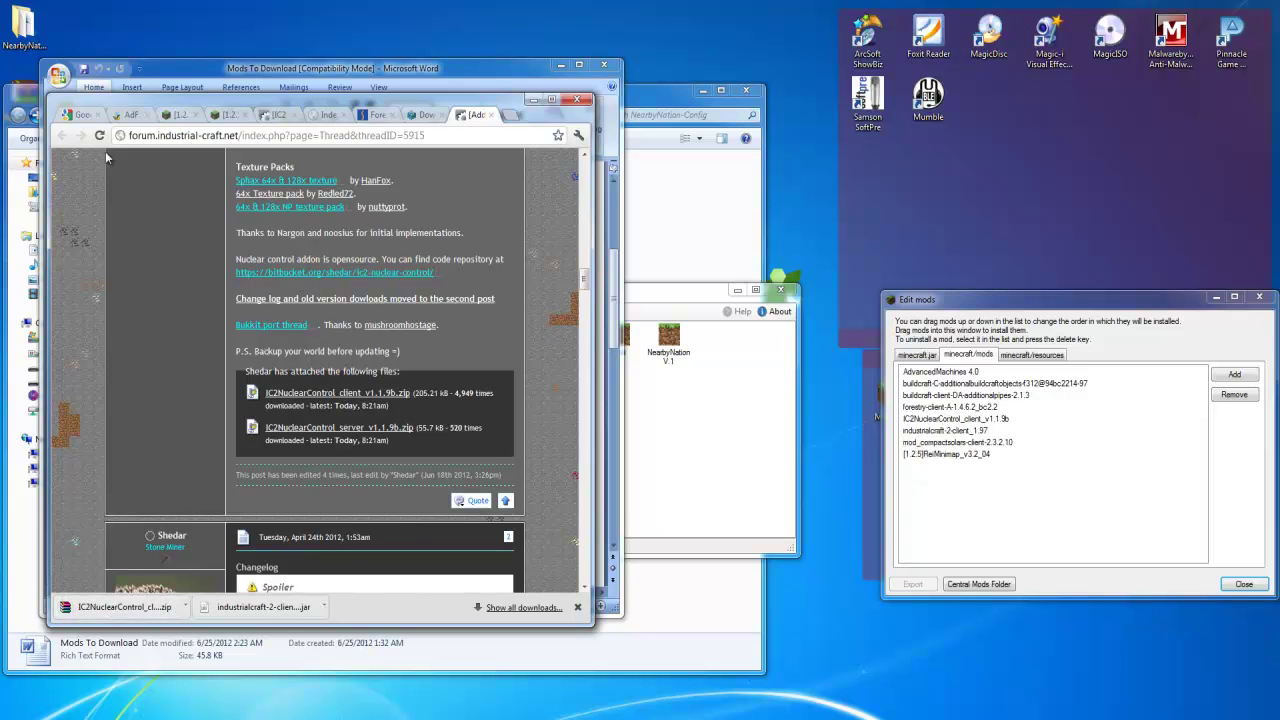
Return to the Mods To Download document, open the Iron Chests 3.4.2.28 thread and find its Minecraft 1.2.5 downloads
left_click(443, 84)
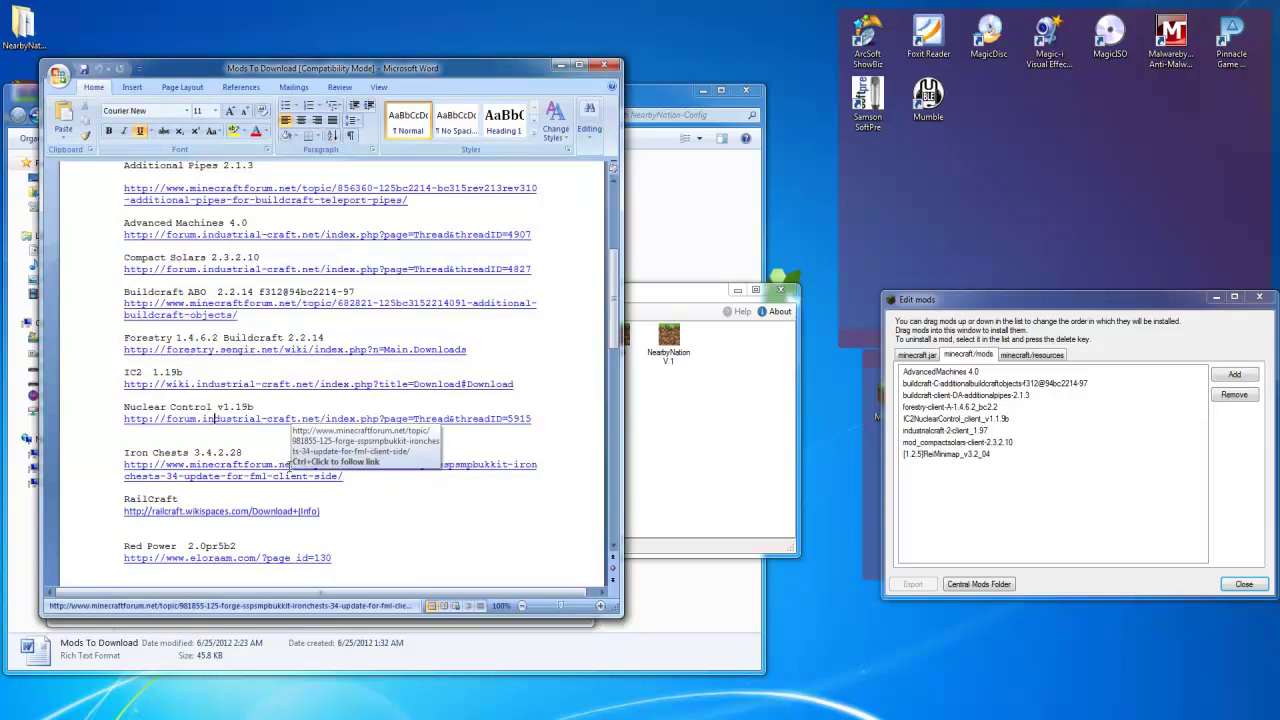
left_click(226, 464, "ctrl")
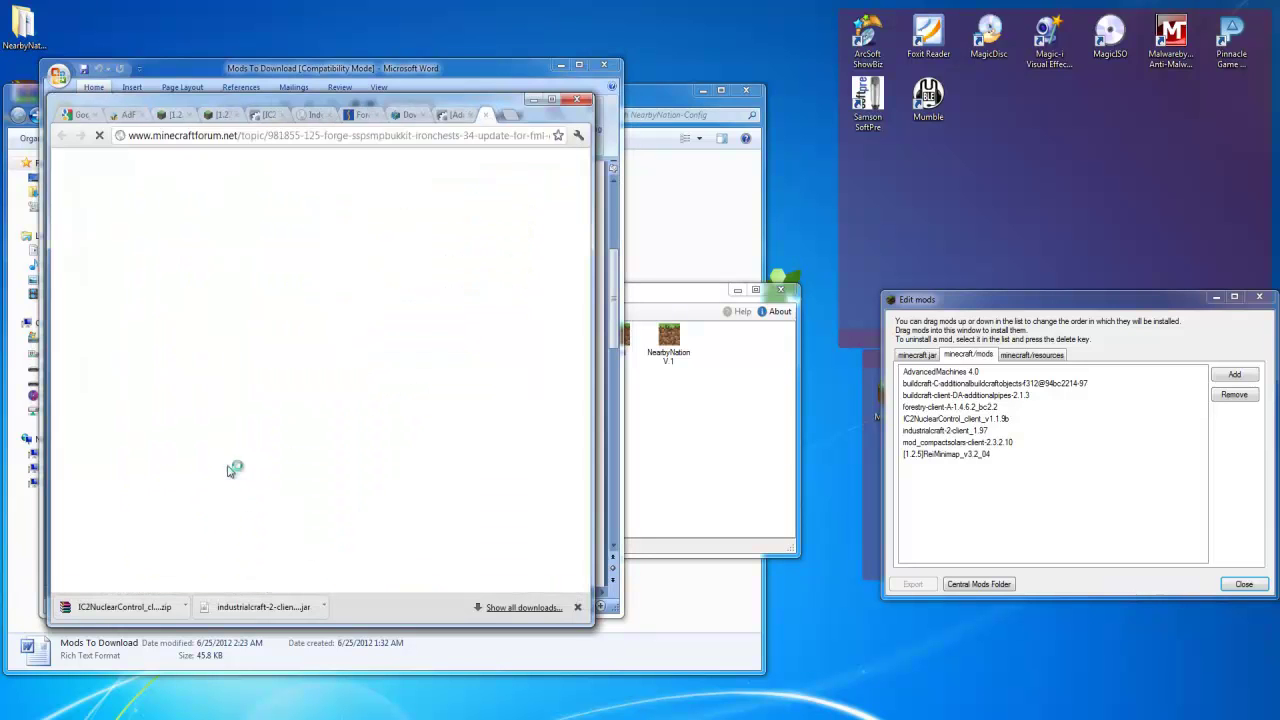
scroll(314, 508, "down", 3)
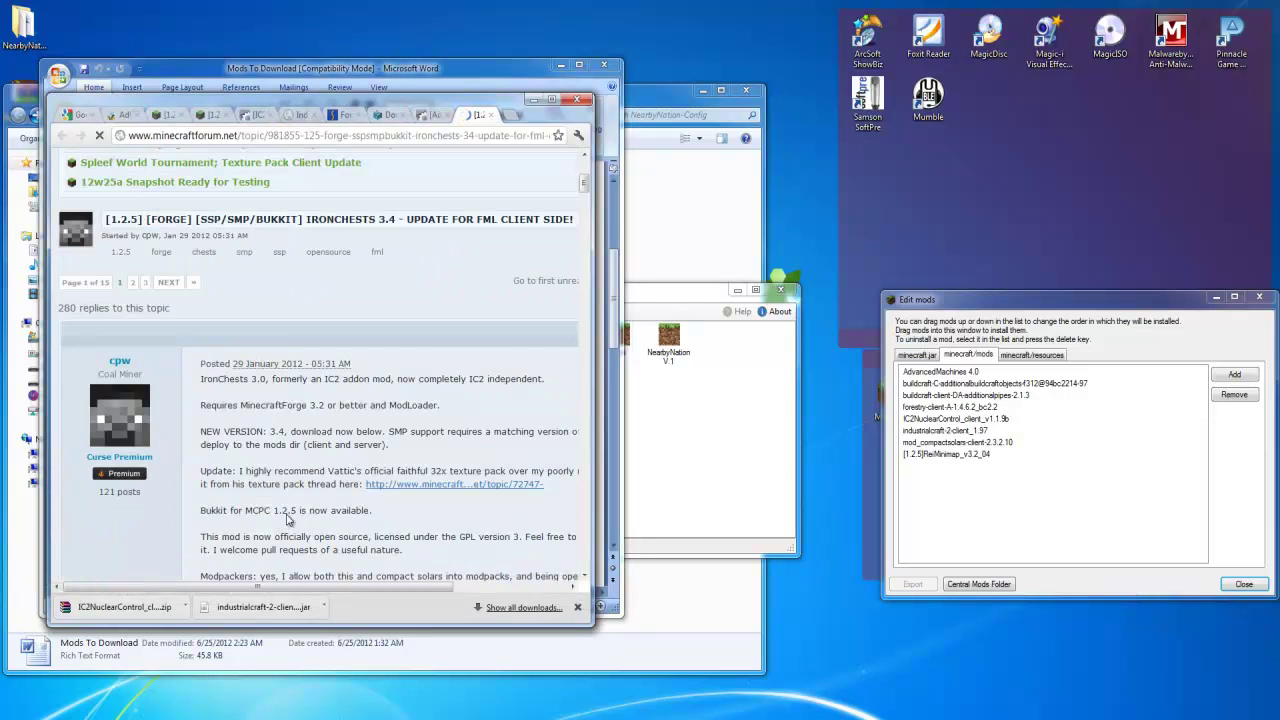
scroll(325, 473, "down", 5)
scroll(325, 473, "down", 15)
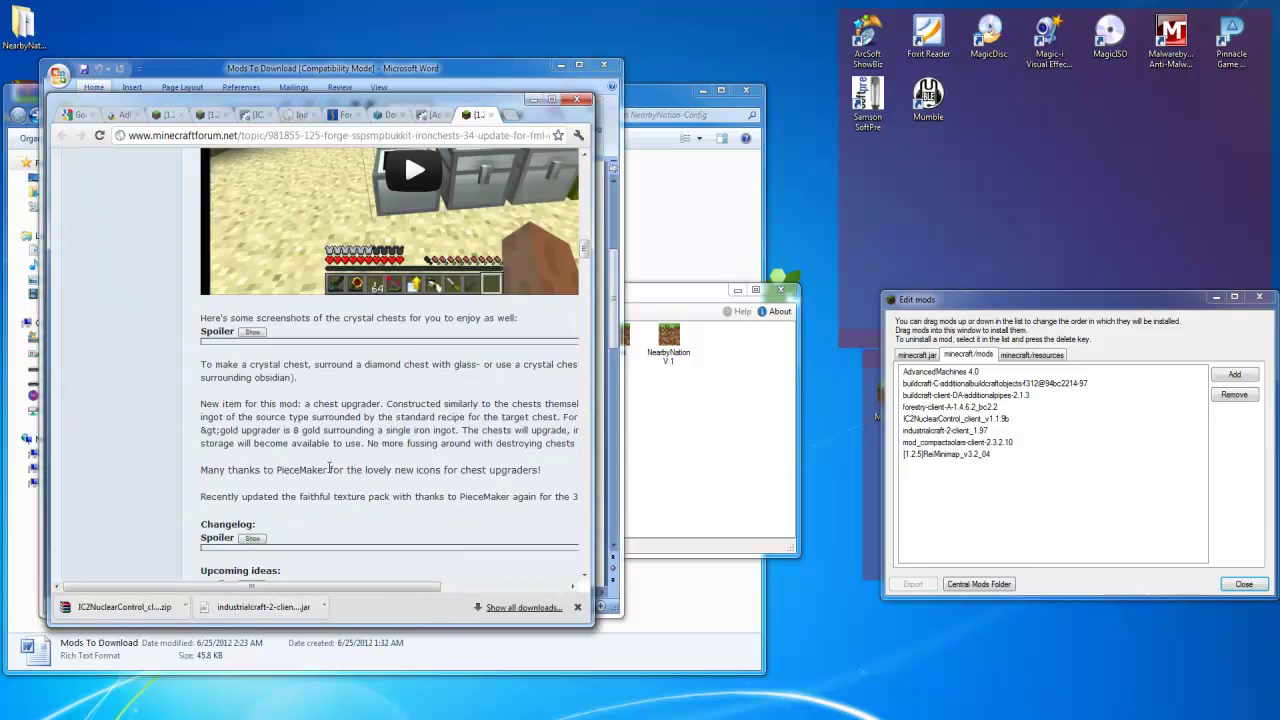
scroll(333, 473, "down", 3)
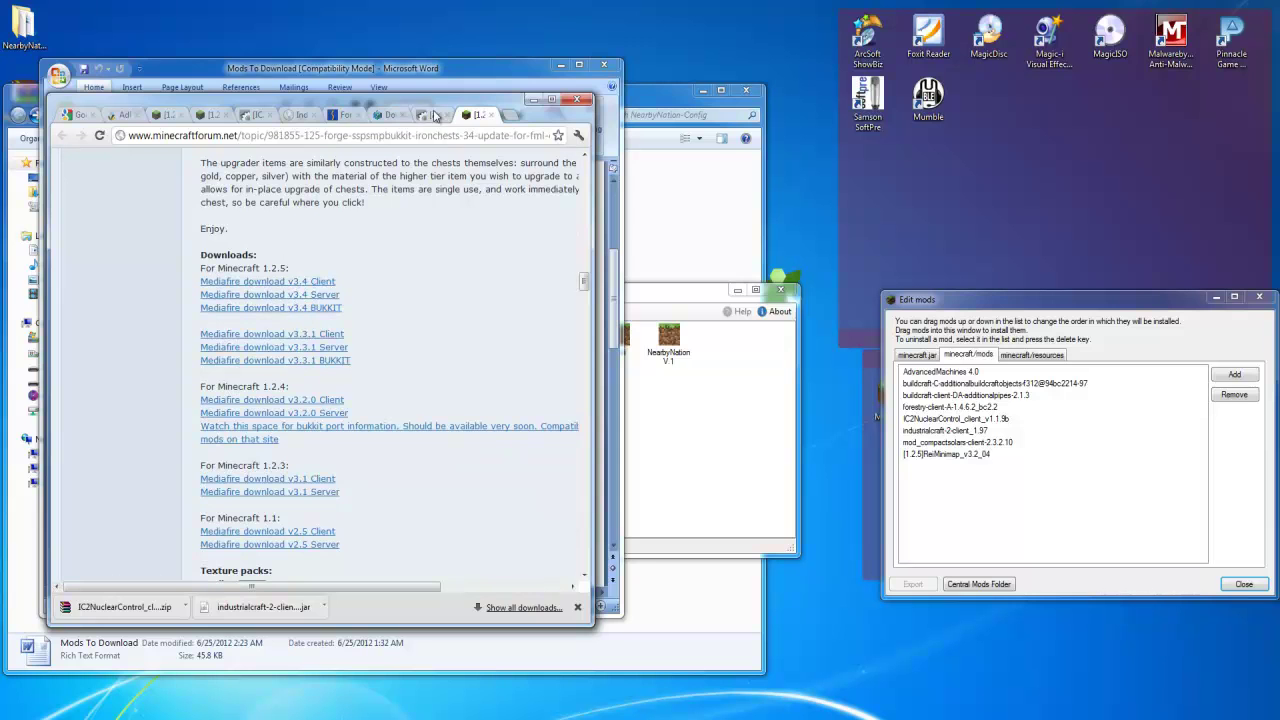
Reposition the Mods To Download window so it sticks out from behind the browser and return to the Iron Chests thread
left_click(413, 70)
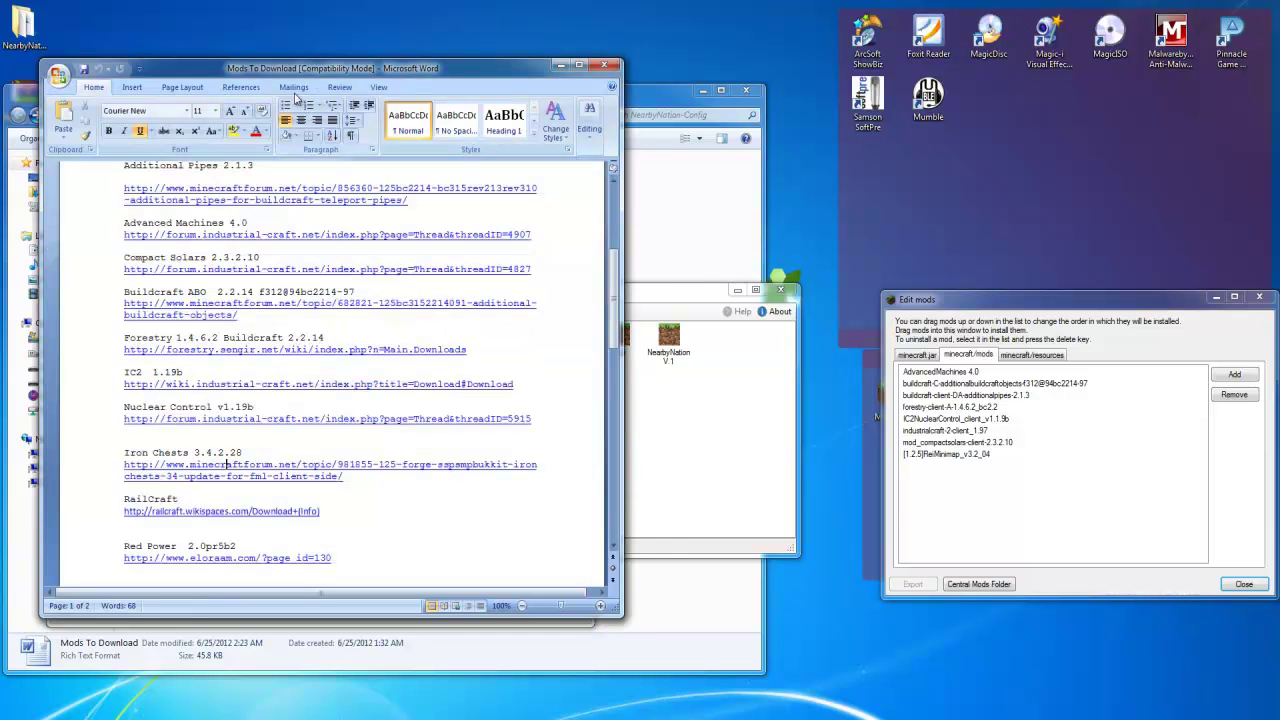
left_click_drag(292, 70, 330, 54)
right_click(60, 112)
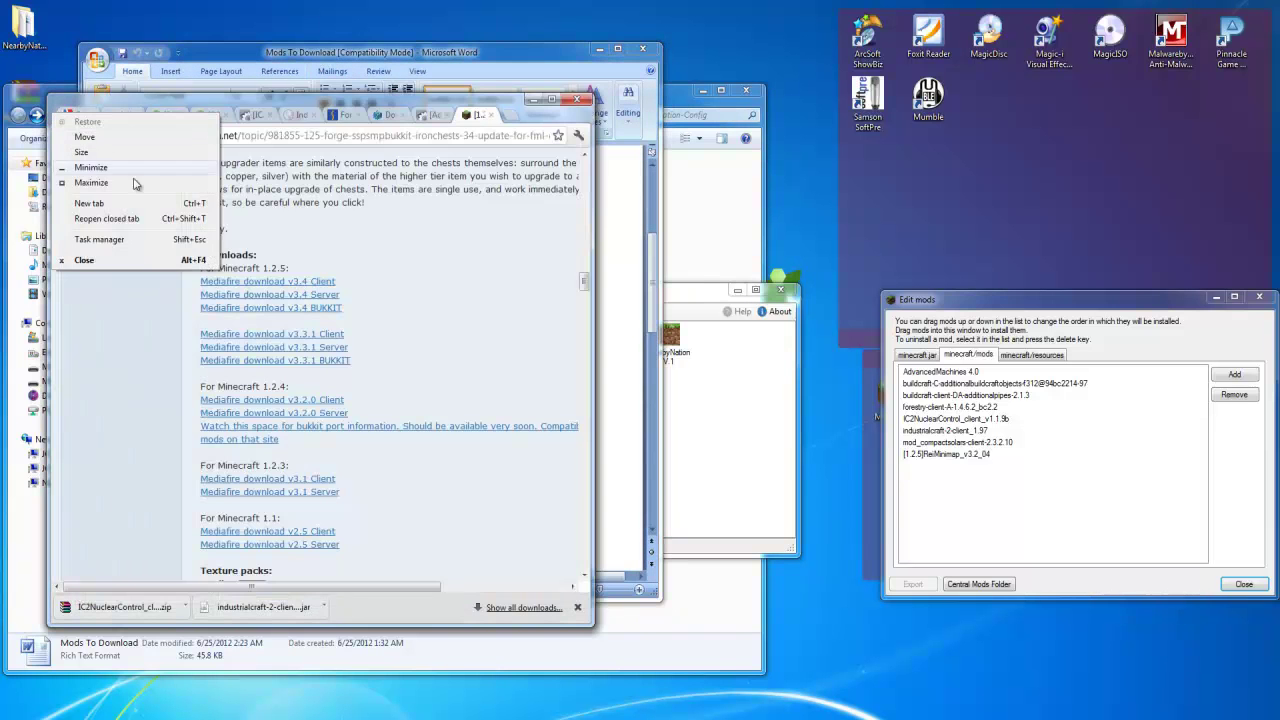
Download the Iron Chests v3.4 client for Minecraft 1.2.5 from MediaFire and add mod_ironchests-client-3.4.2.28 to the minecraft/mods list
left_click(378, 283)
left_click(270, 294)
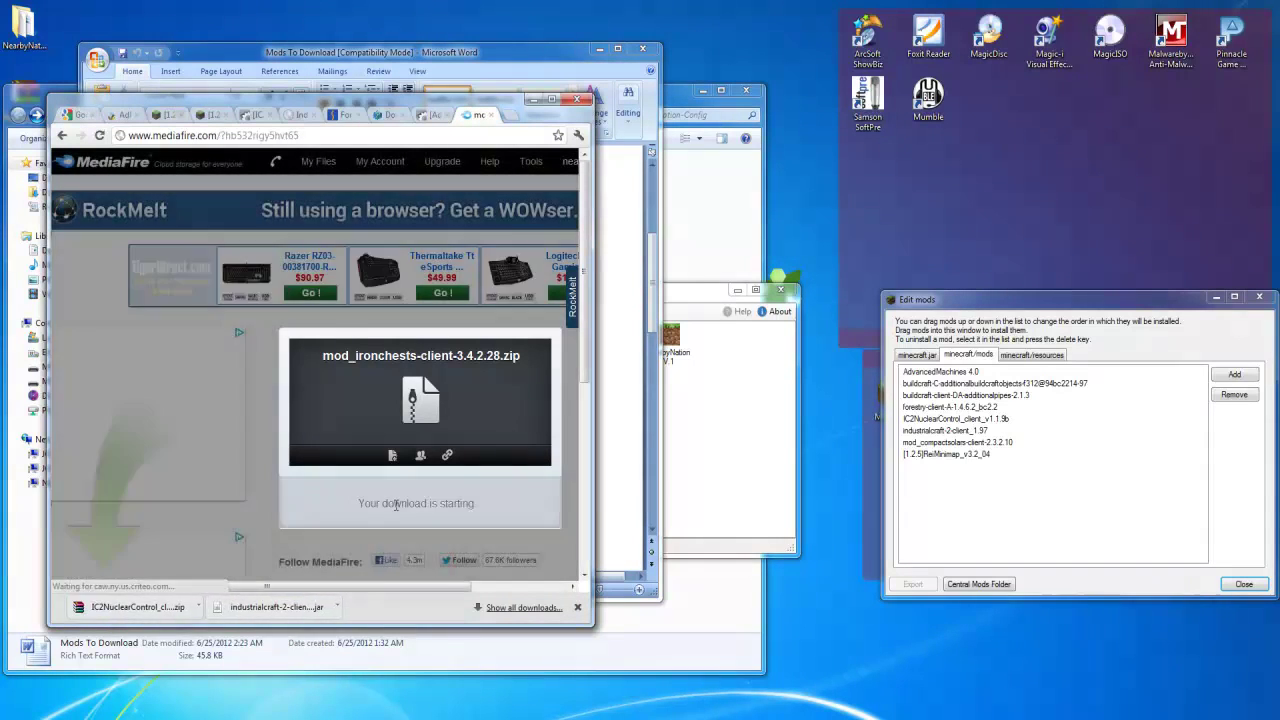
left_click_drag(112, 600, 946, 489)
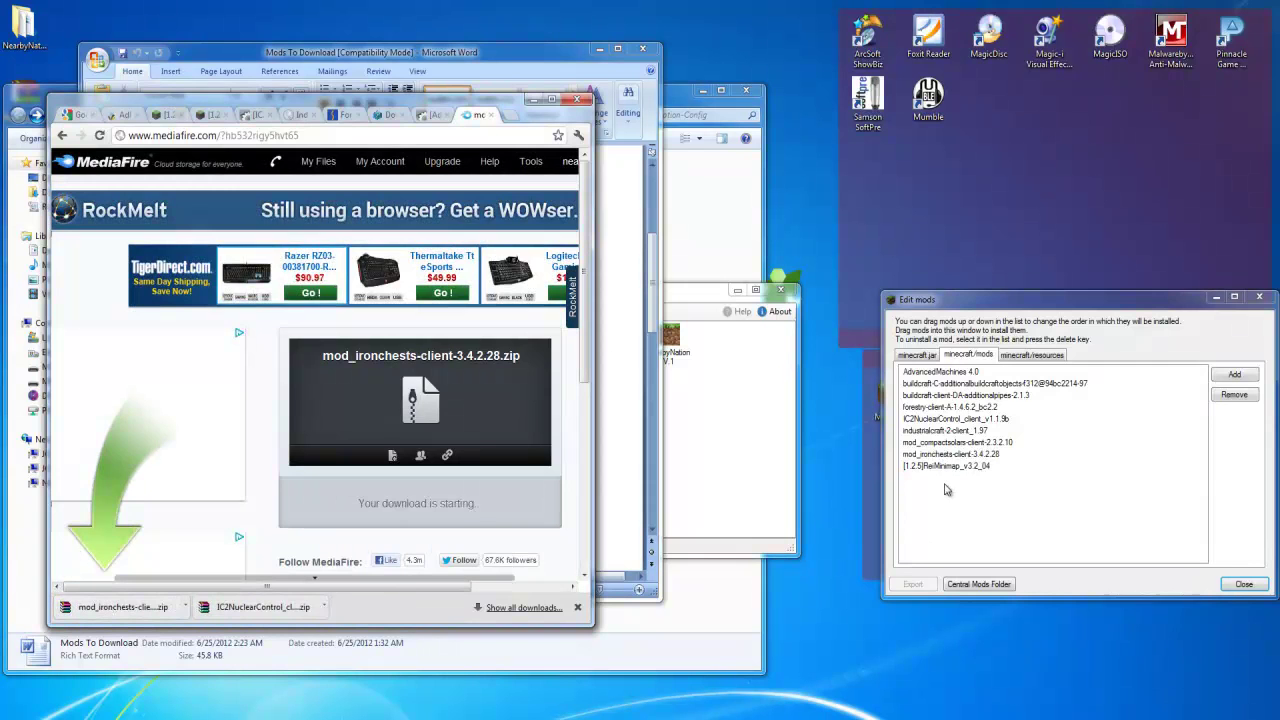
Download Railcraft Client 5.3.3 from the RailCraft page linked in the Mods To Download document and add it to the minecraft/mods list
left_click(385, 62)
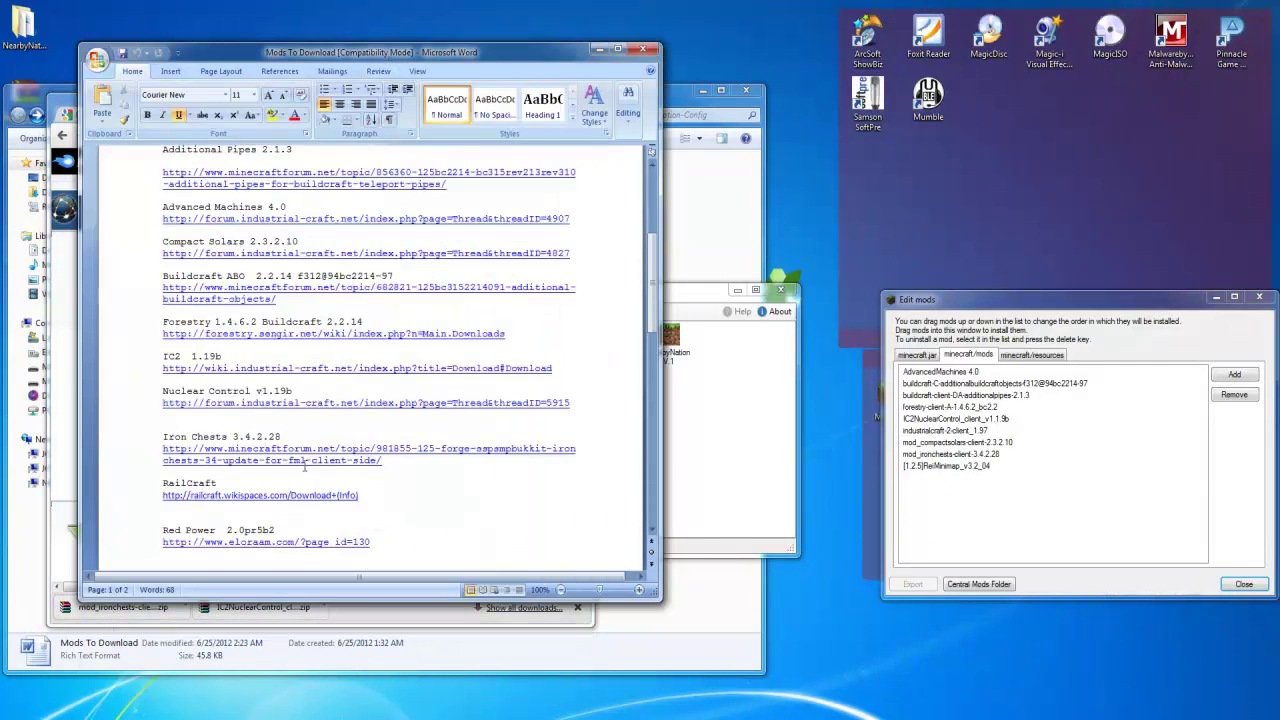
left_click(270, 495, "ctrl")
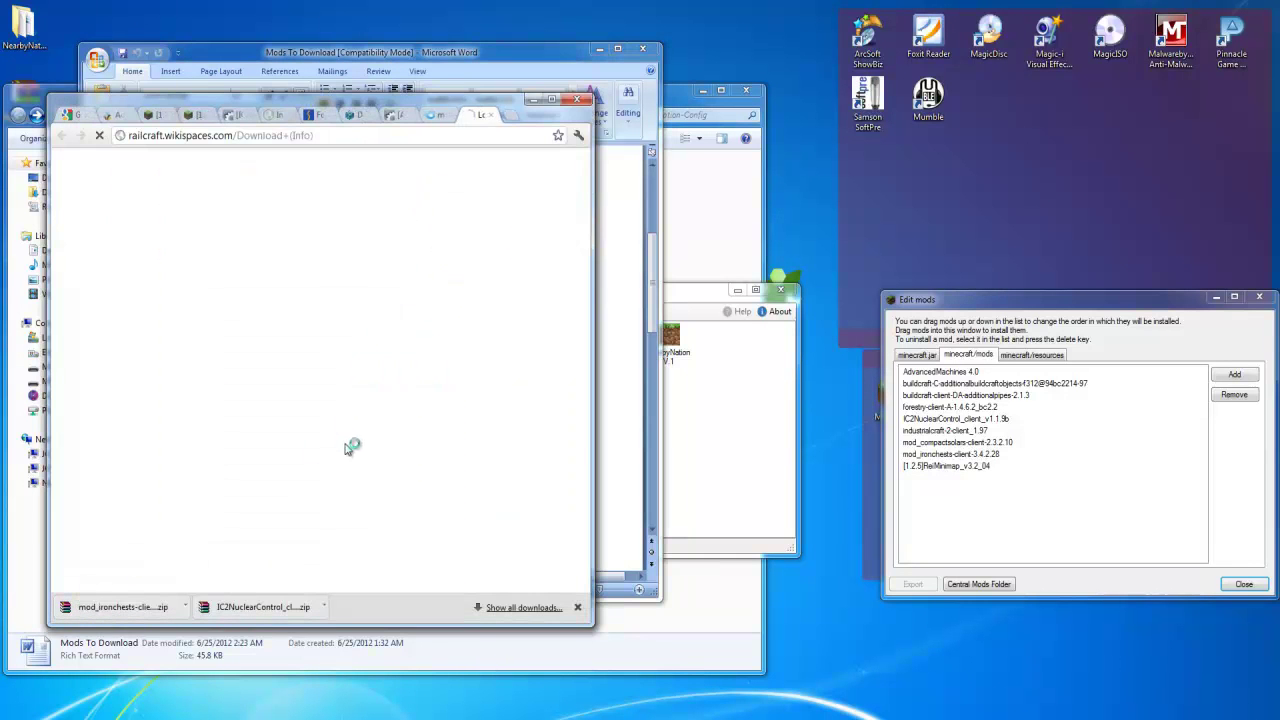
scroll(333, 452, "down", 12)
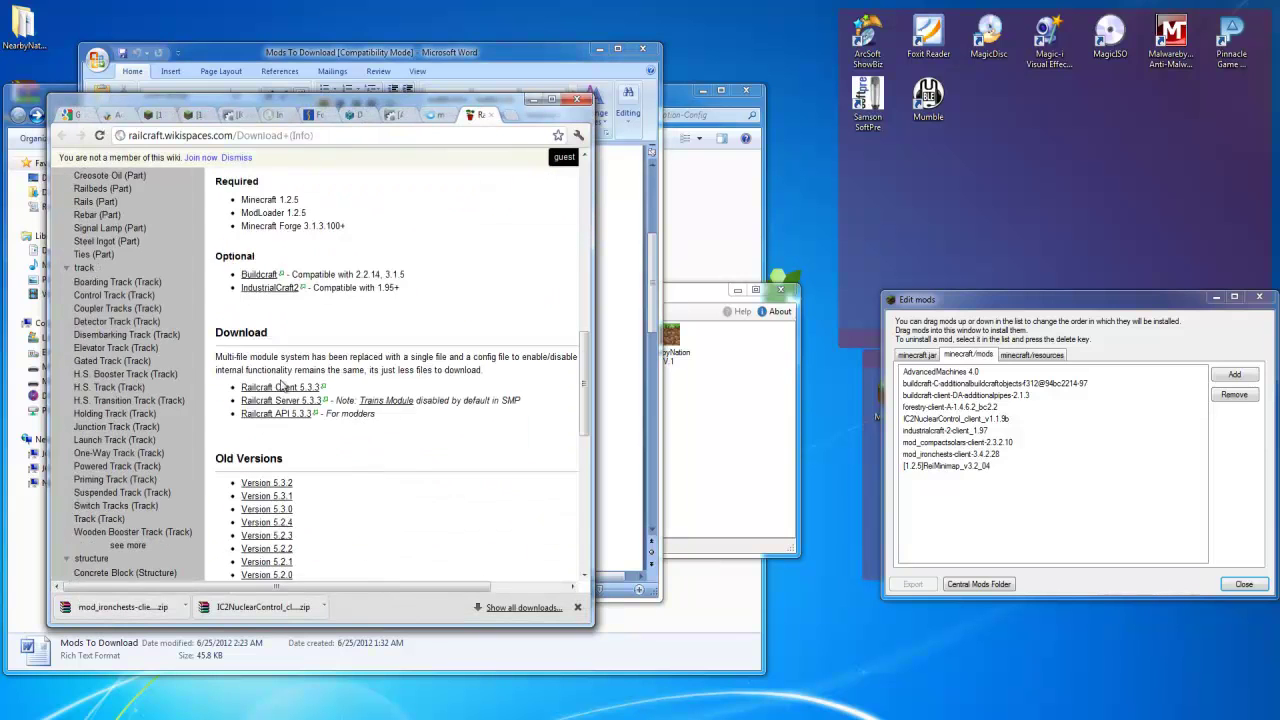
left_click(290, 250)
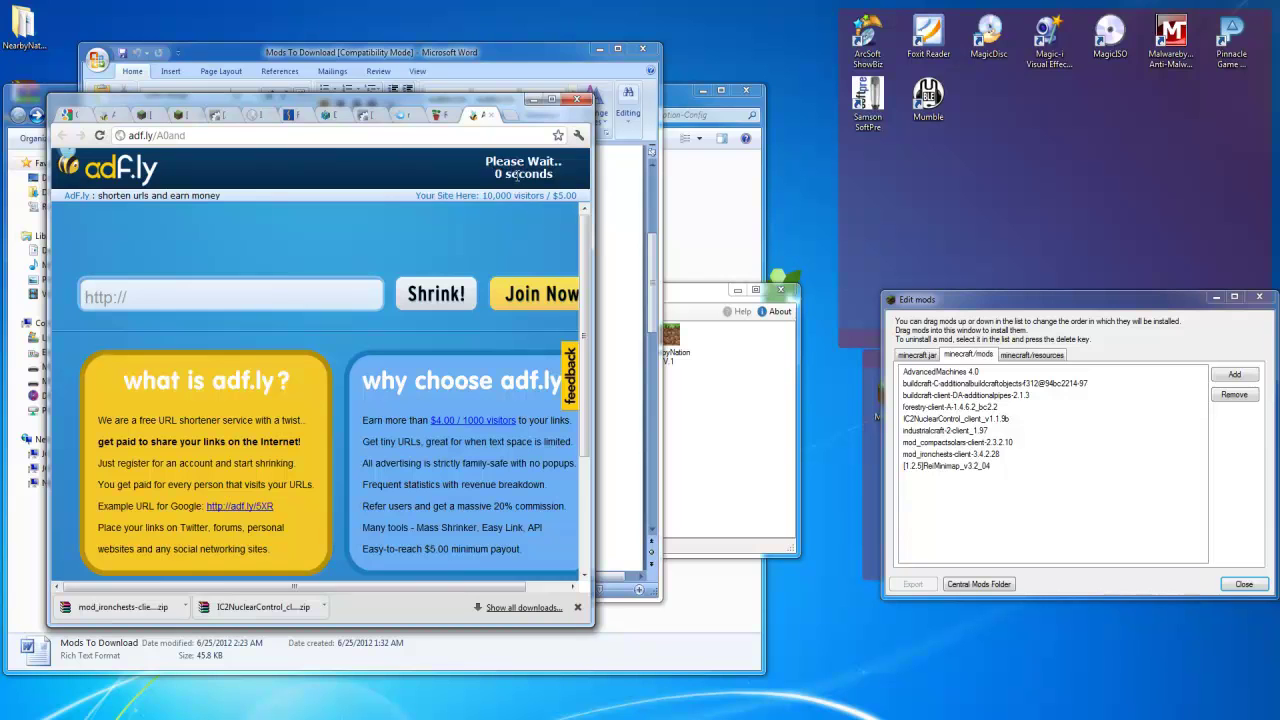
left_click(512, 170)
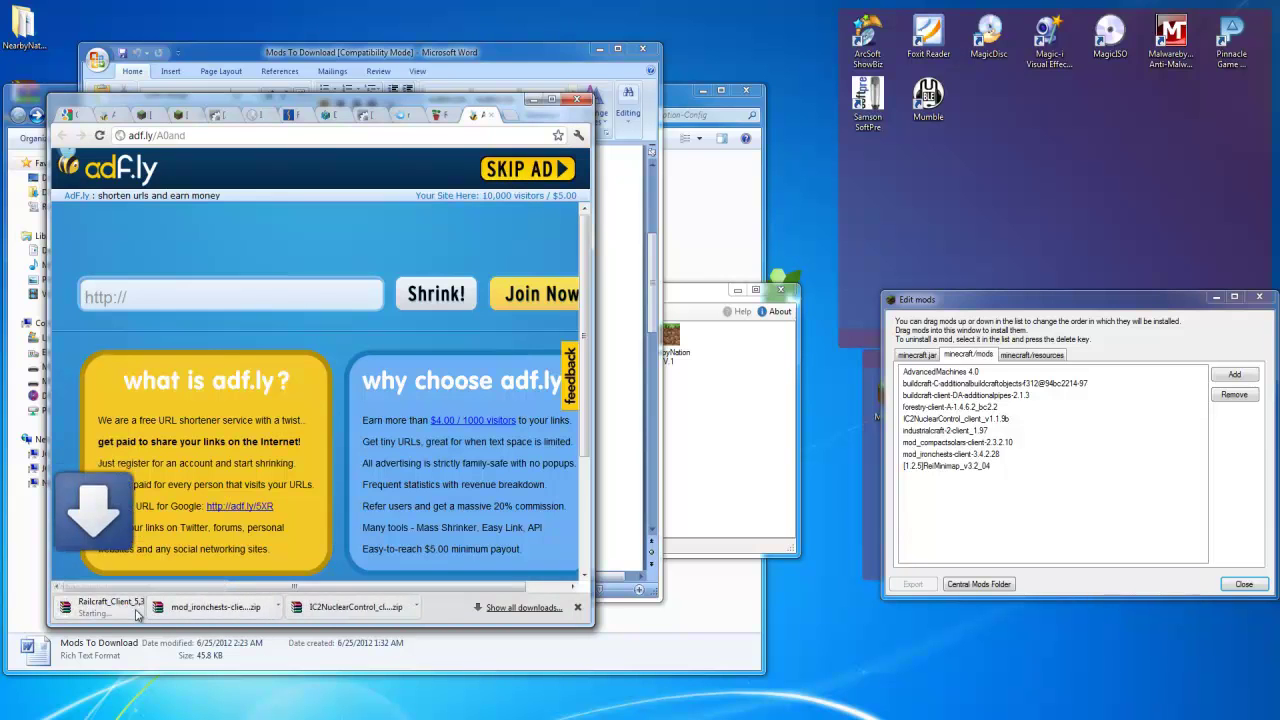
left_click_drag(115, 606, 1008, 537)
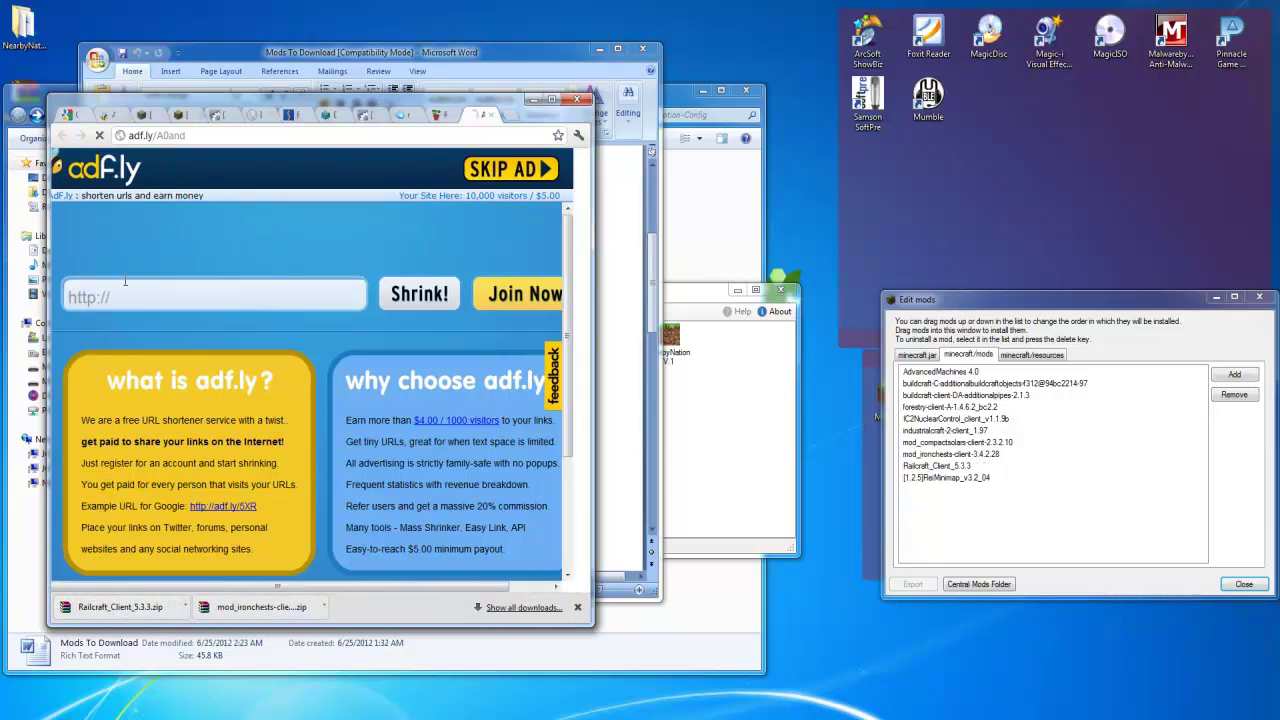
Return to the Mods To Download document and delete the repeated Nuclear Control heading on its second page
left_click(425, 62)
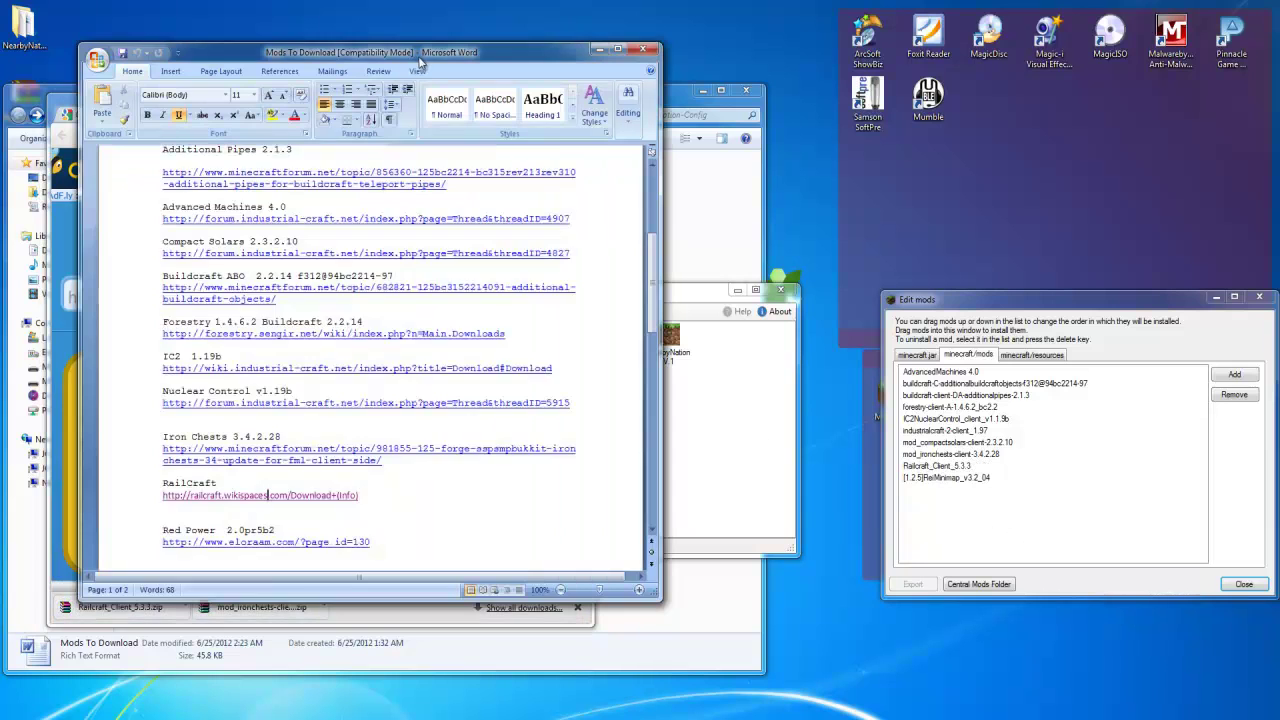
scroll(290, 420, "down", 10)
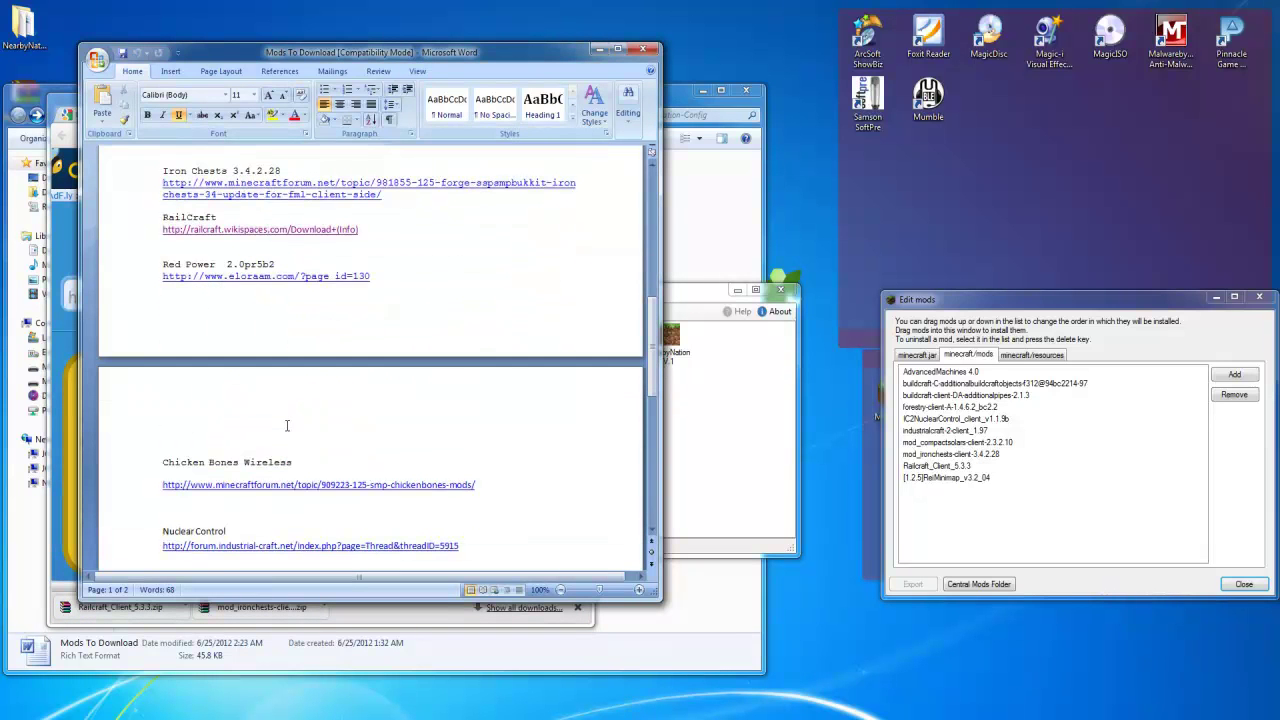
scroll(286, 430, "up", 1)
scroll(286, 440, "down", 1)
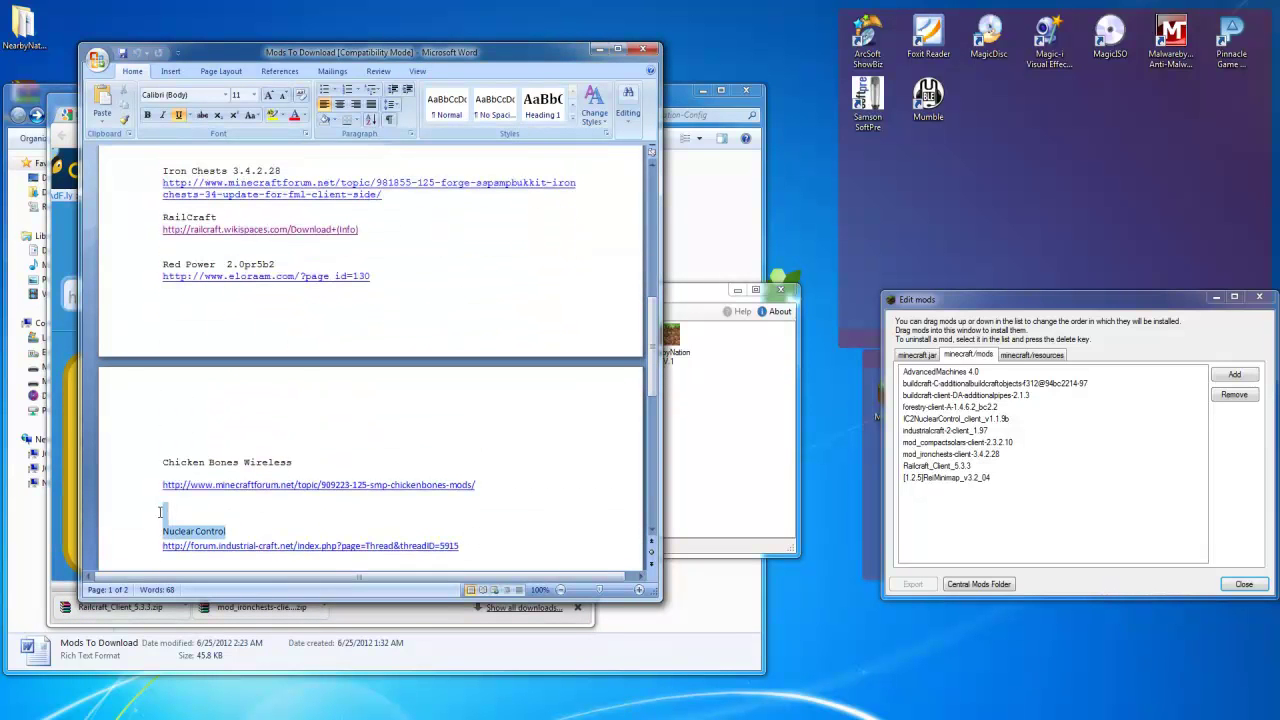
triple_click(197, 543)
key("shift+Up")
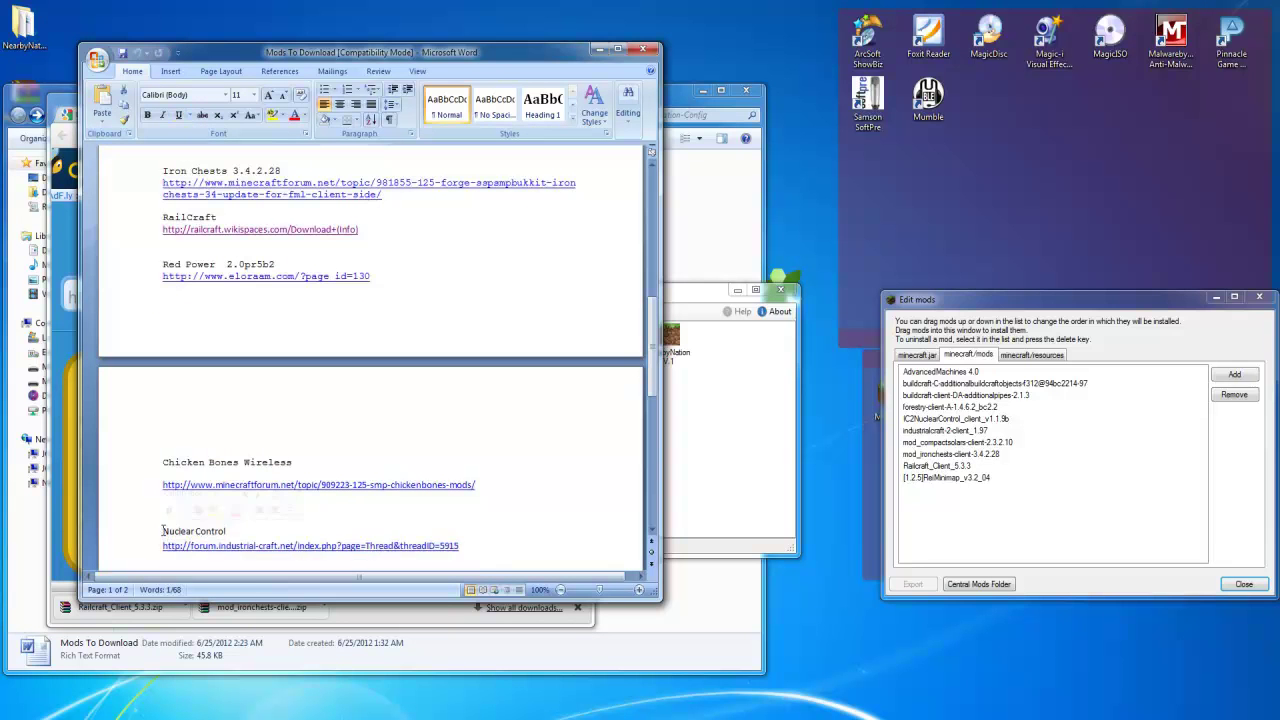
key("Delete")
Open the Red Power 2.0pr5b2 page from the document and download the RedPower Core V2.0pr5b2 client file
left_click(230, 278, "ctrl")
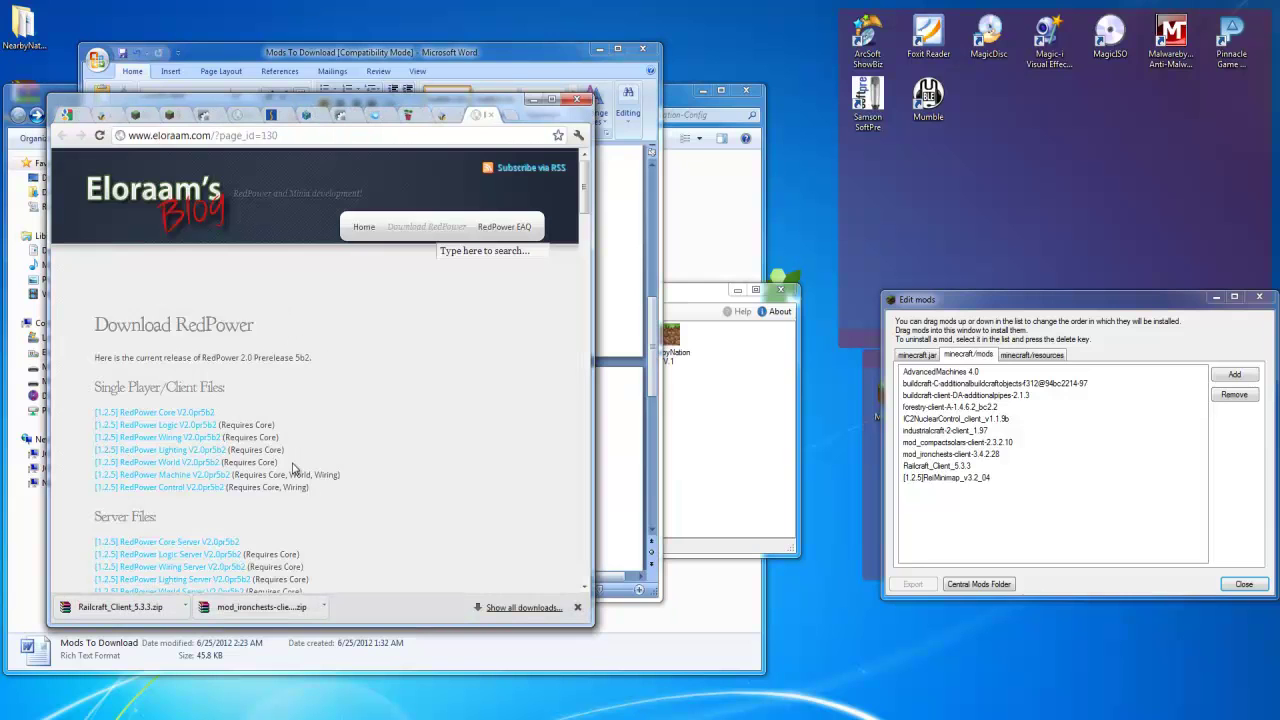
scroll(237, 452, "down", 1)
left_click(177, 345)
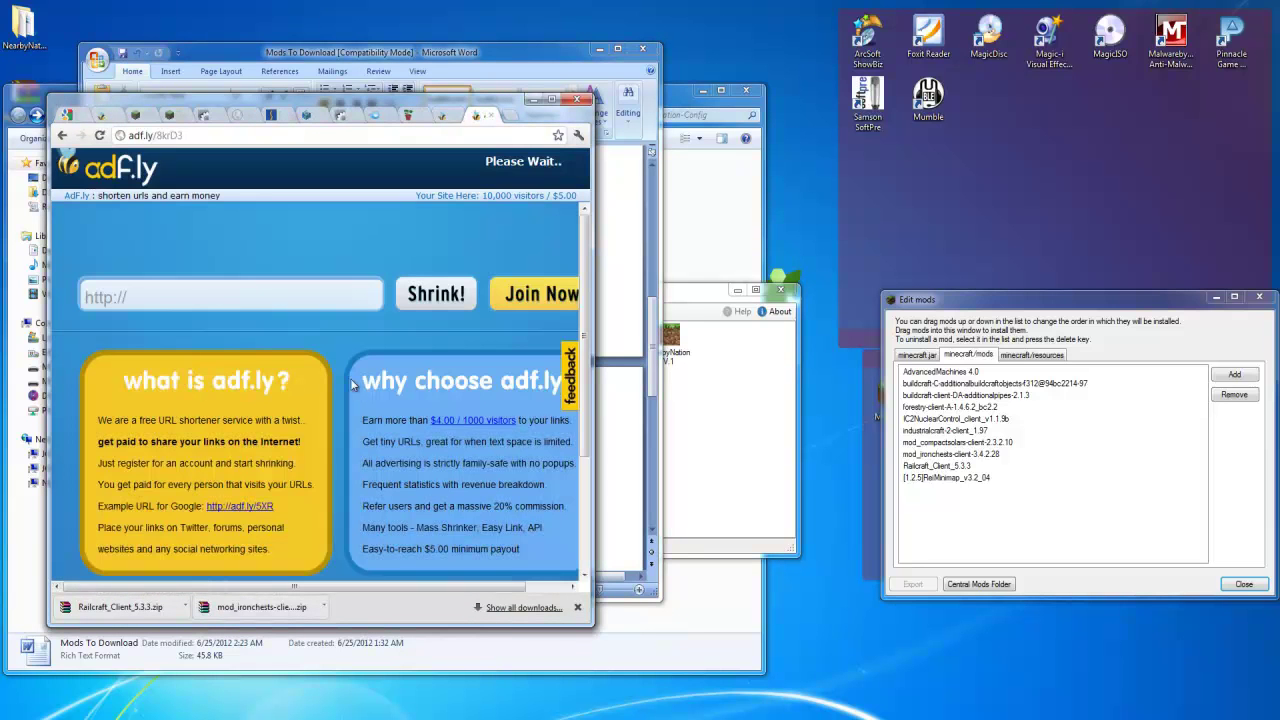
left_click(577, 608)
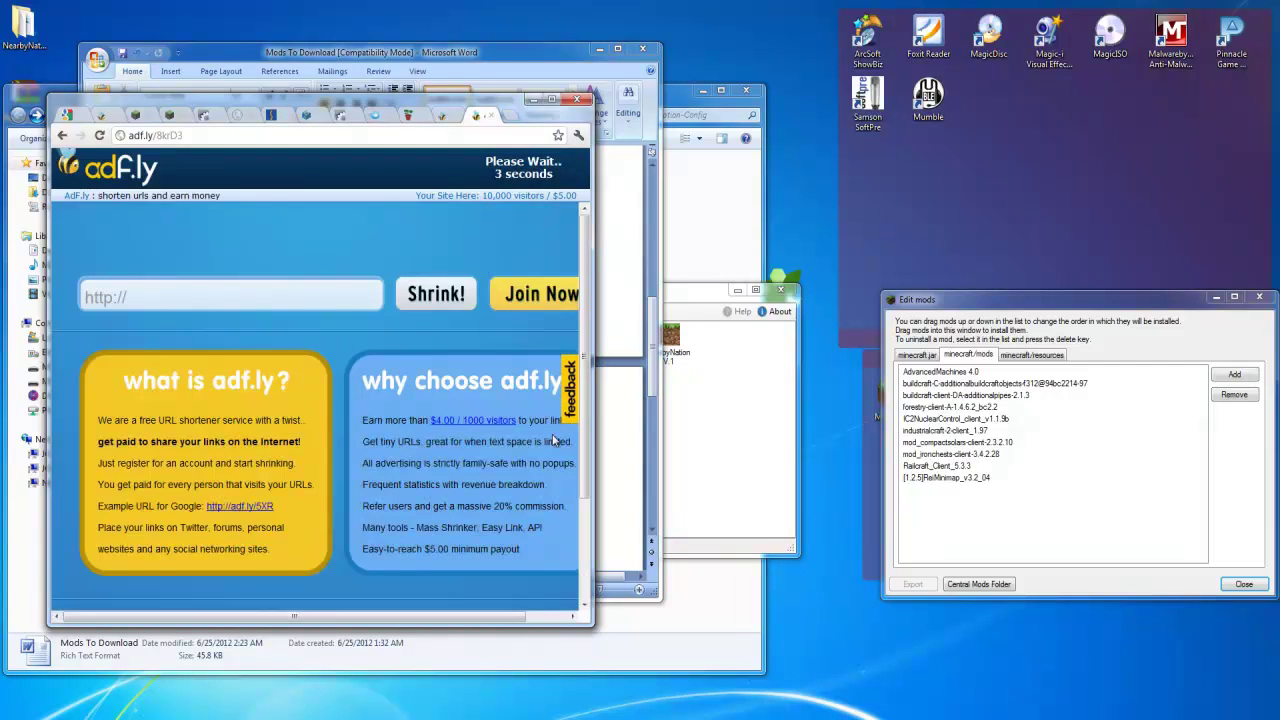
left_click(522, 173)
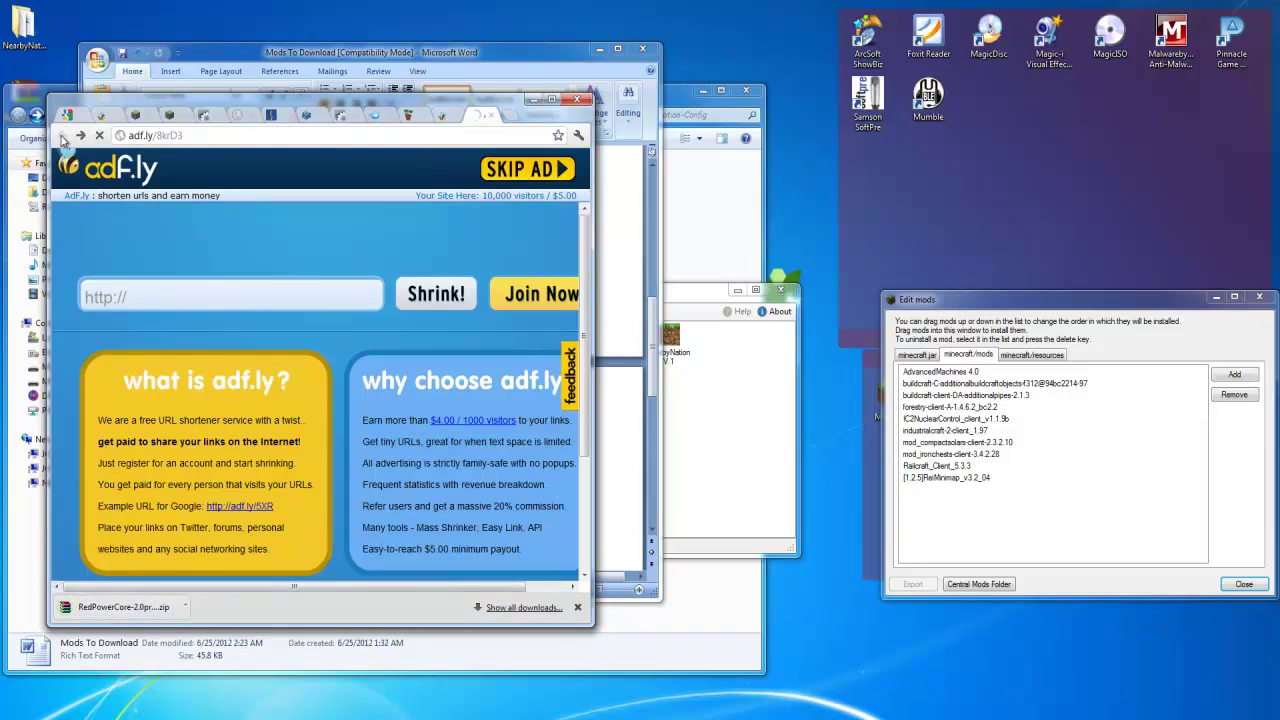
Open the RedPower Logic V2.0pr5b2 client link and add RedPowerCore-2.0pr5b2 to the minecraft/mods list during its ad wait
left_click(62, 136)
left_click(140, 357)
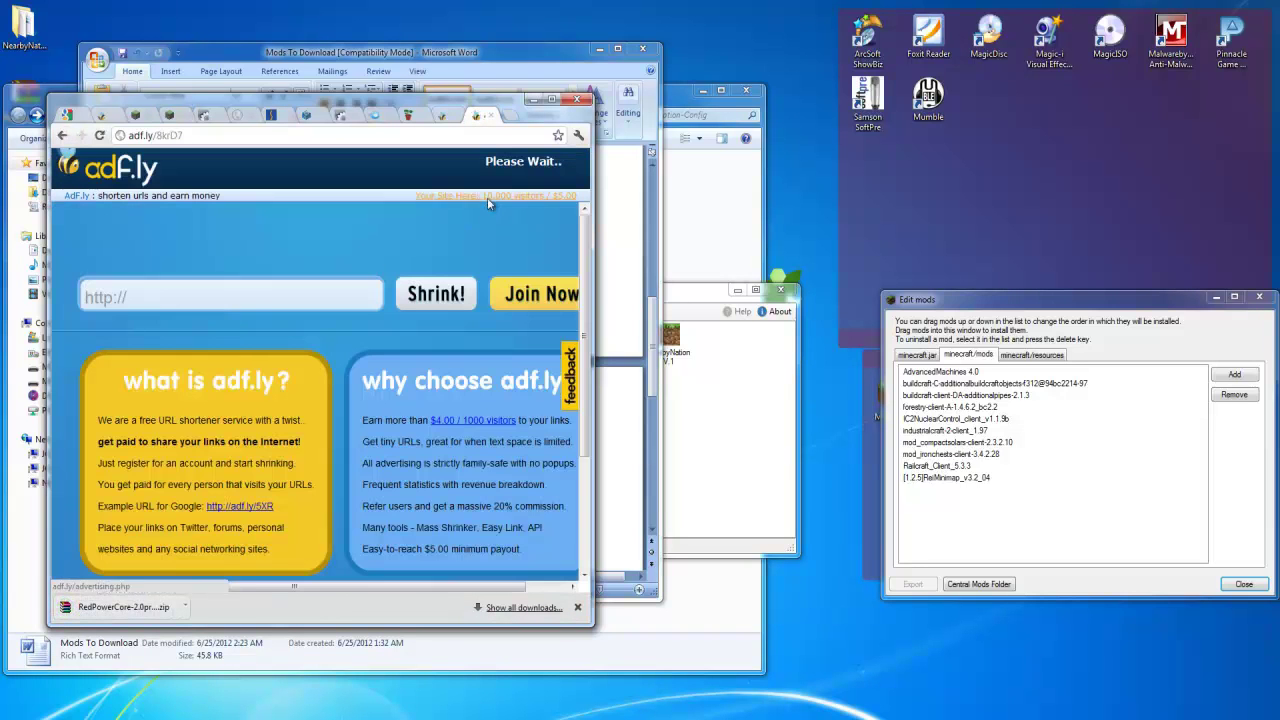
left_click_drag(122, 607, 1000, 500)
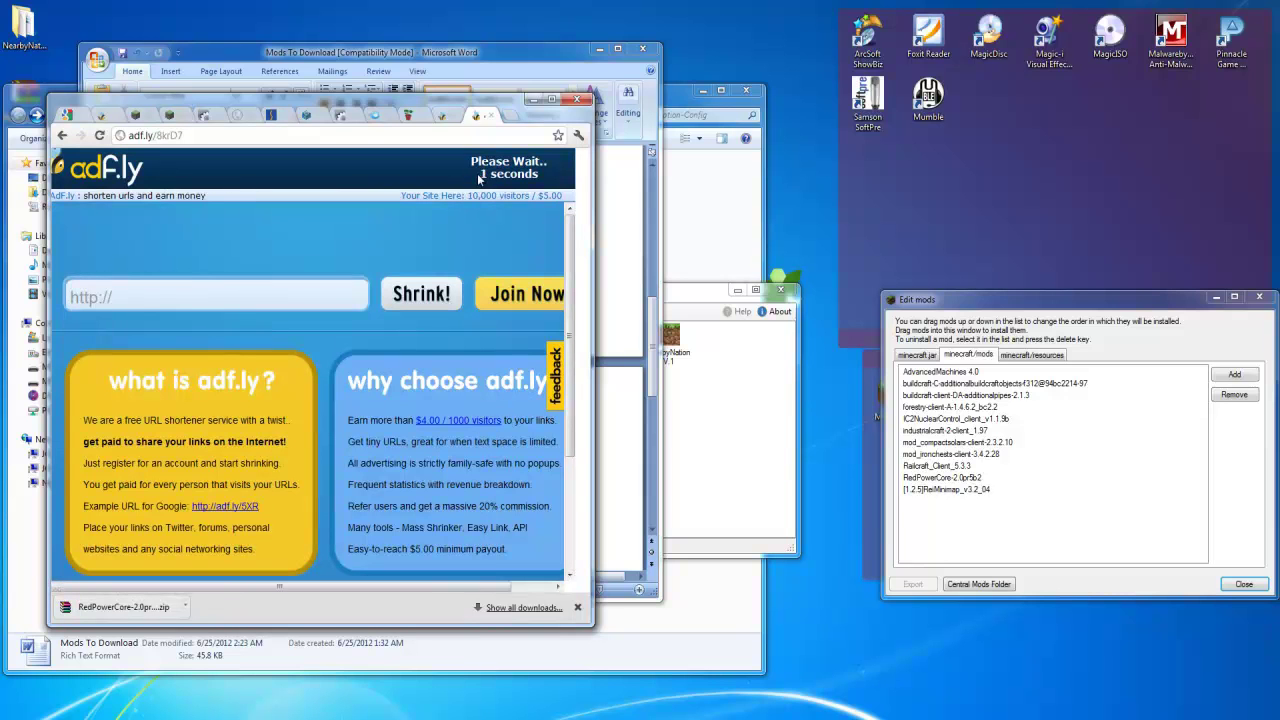
Download RedPower Logic and add it to the minecraft/mods list while the RedPower Wiring V2.0pr5b2 client link loads
left_click(512, 168)
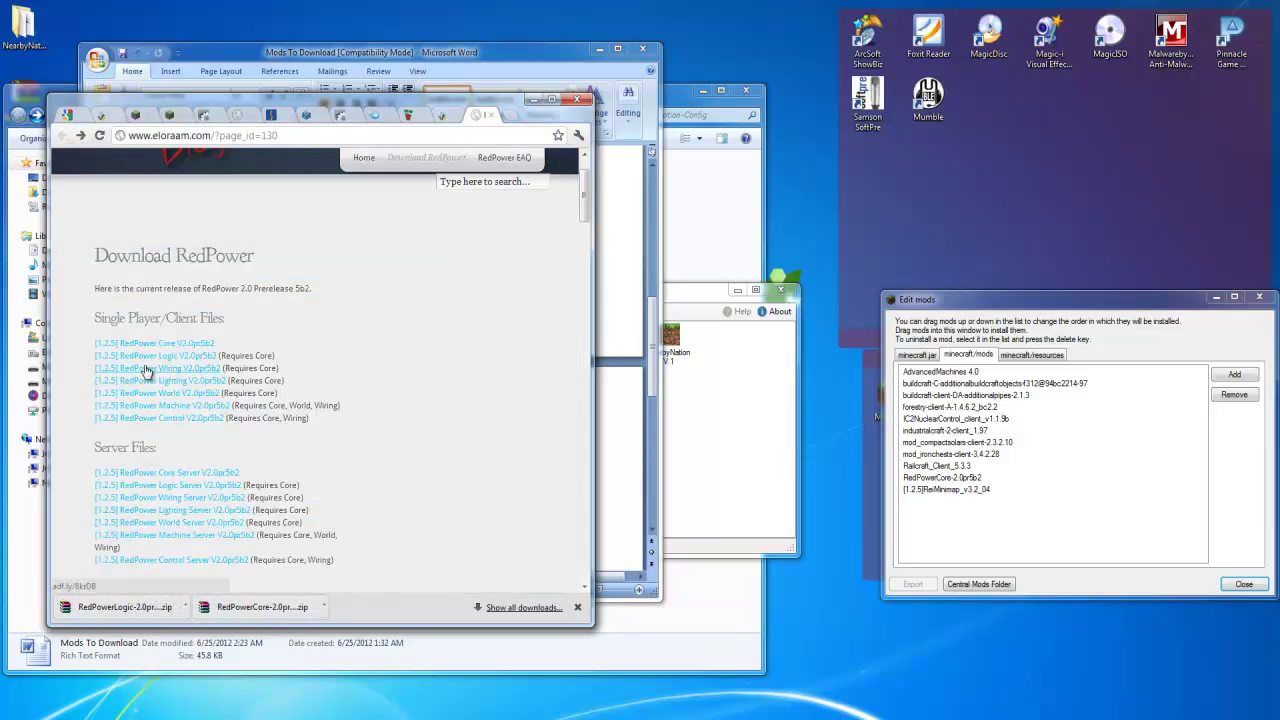
left_click(145, 370)
left_click_drag(120, 607, 1070, 560)
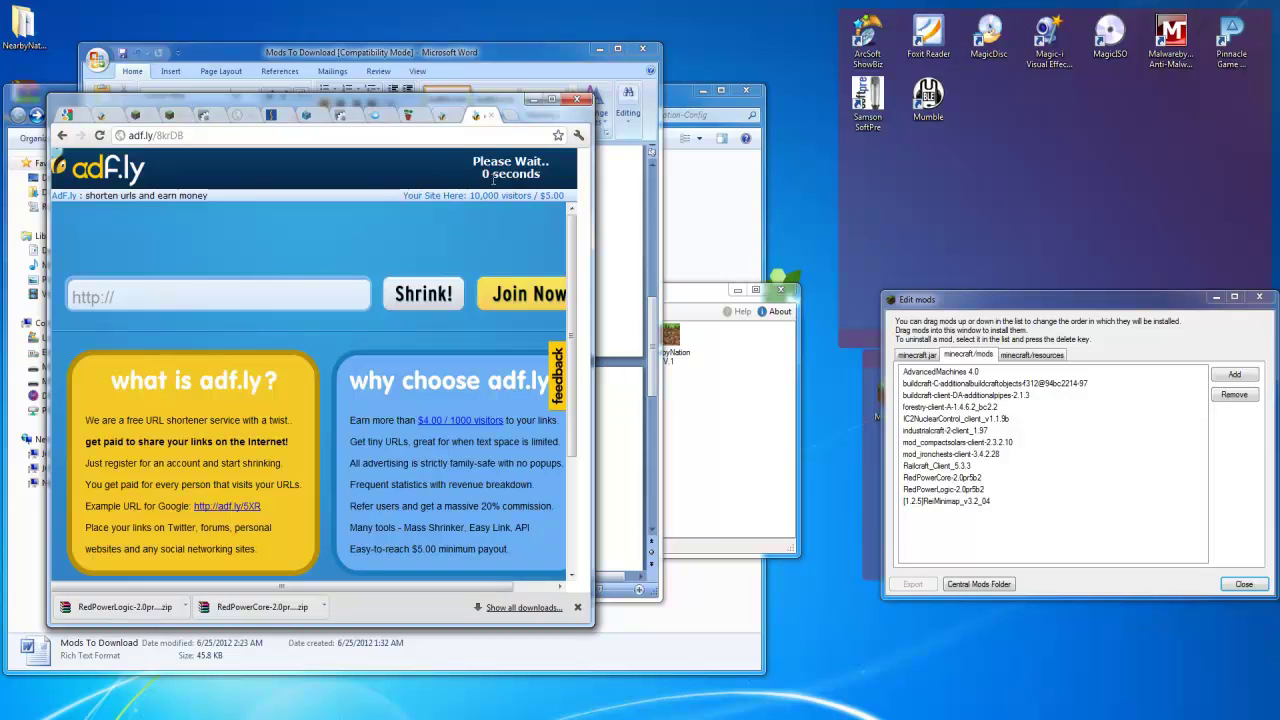
Download RedPower Wiring and add it to the minecraft/mods list while the RedPower Lighting V2.0pr5b2 client link loads
left_click(494, 174)
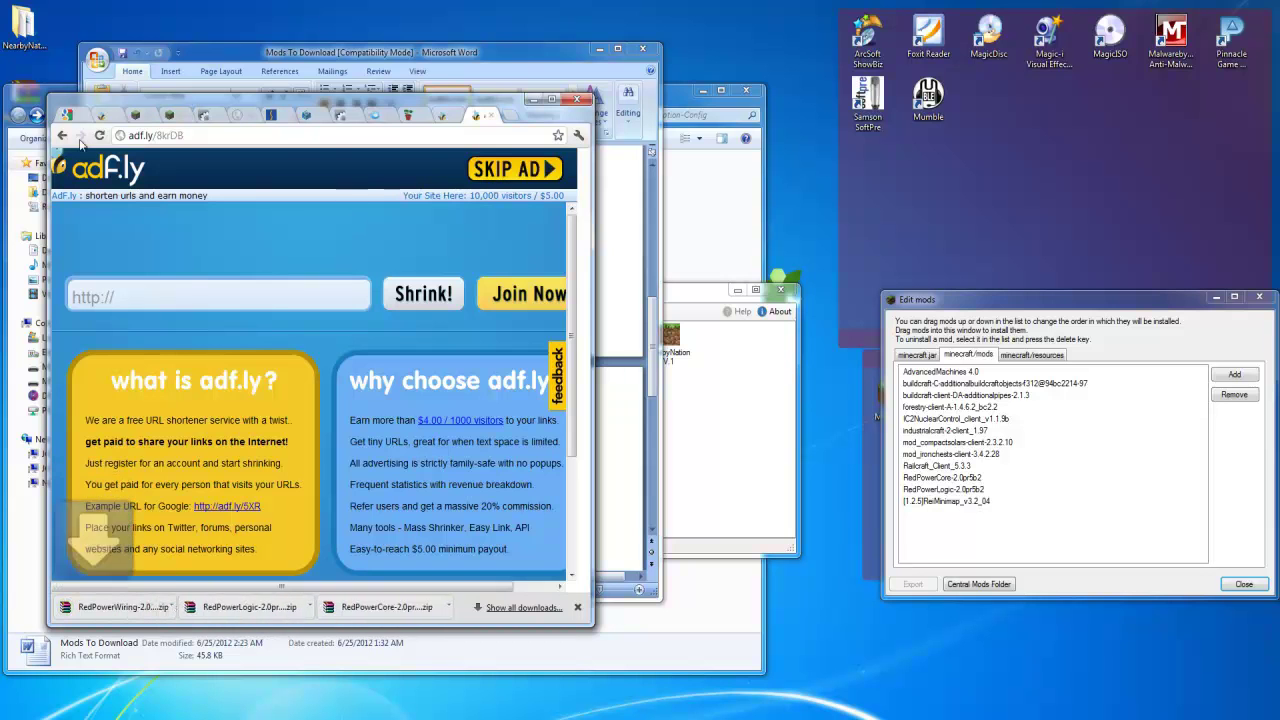
left_click(61, 137)
left_click(184, 384)
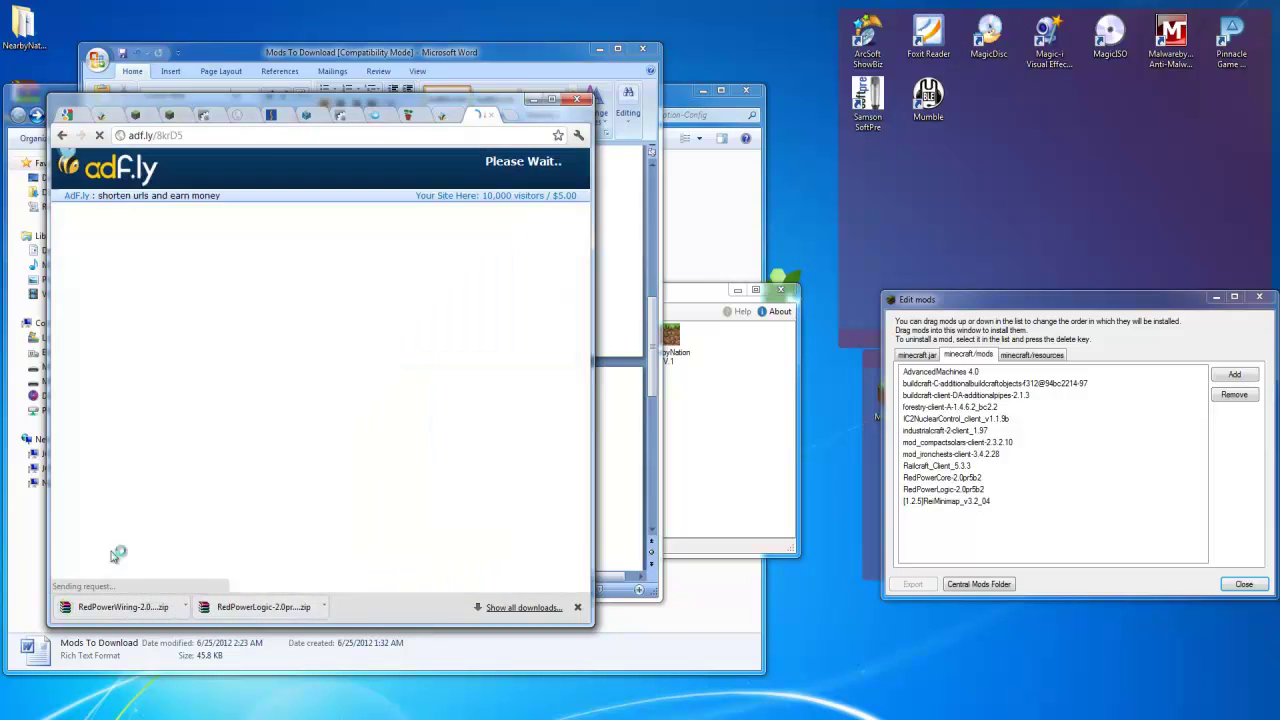
left_click_drag(117, 604, 995, 528)
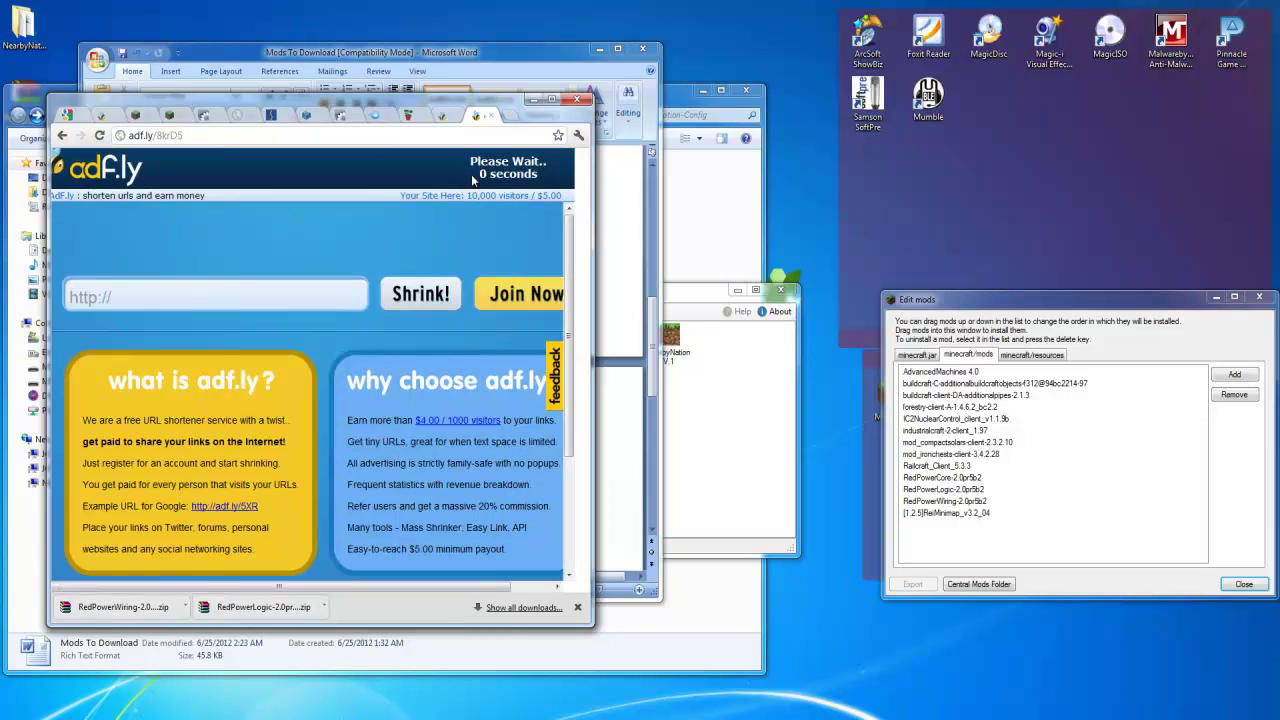
Download RedPower Lighting V2.0pr5b2 past the ad page and add it to the minecraft/mods list
left_click(473, 172)
left_click_drag(122, 606, 1051, 474)
left_click_drag(1028, 540, 1028, 540)
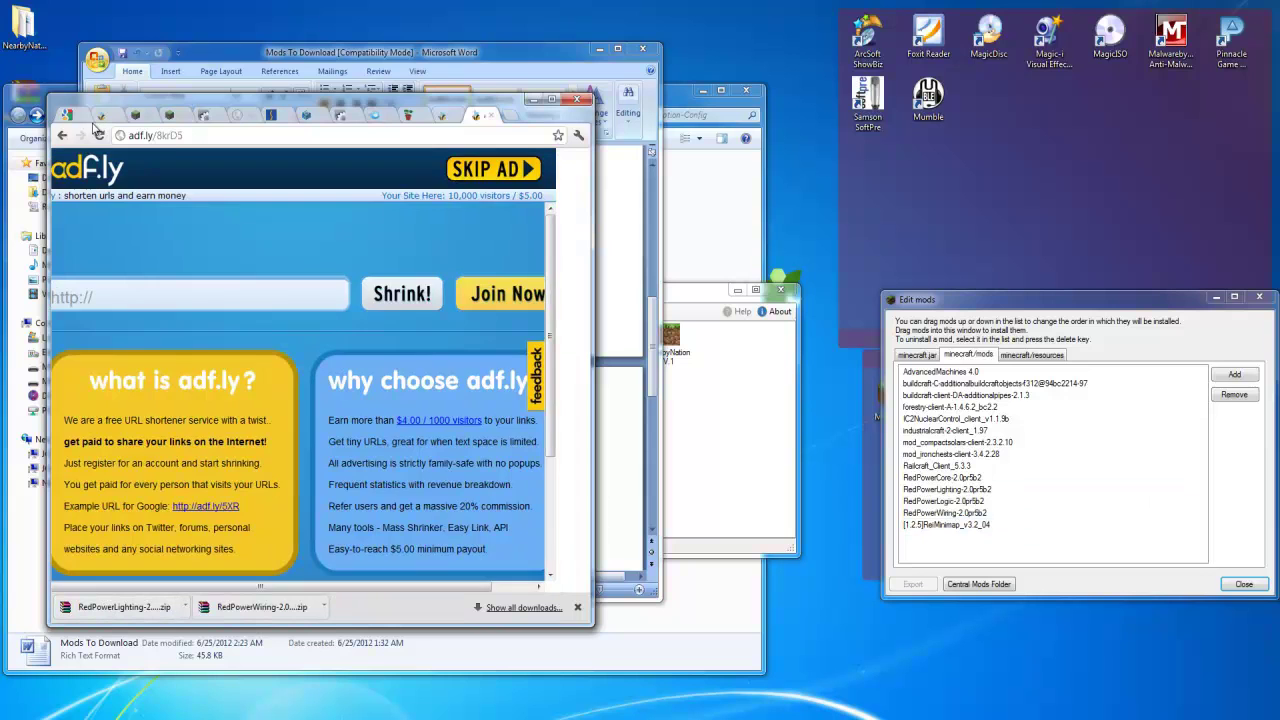
Return to the RedPower download page, download the RedPower World V2.0pr5b2 client file and add it to the minecraft/mods list
left_click(62, 135)
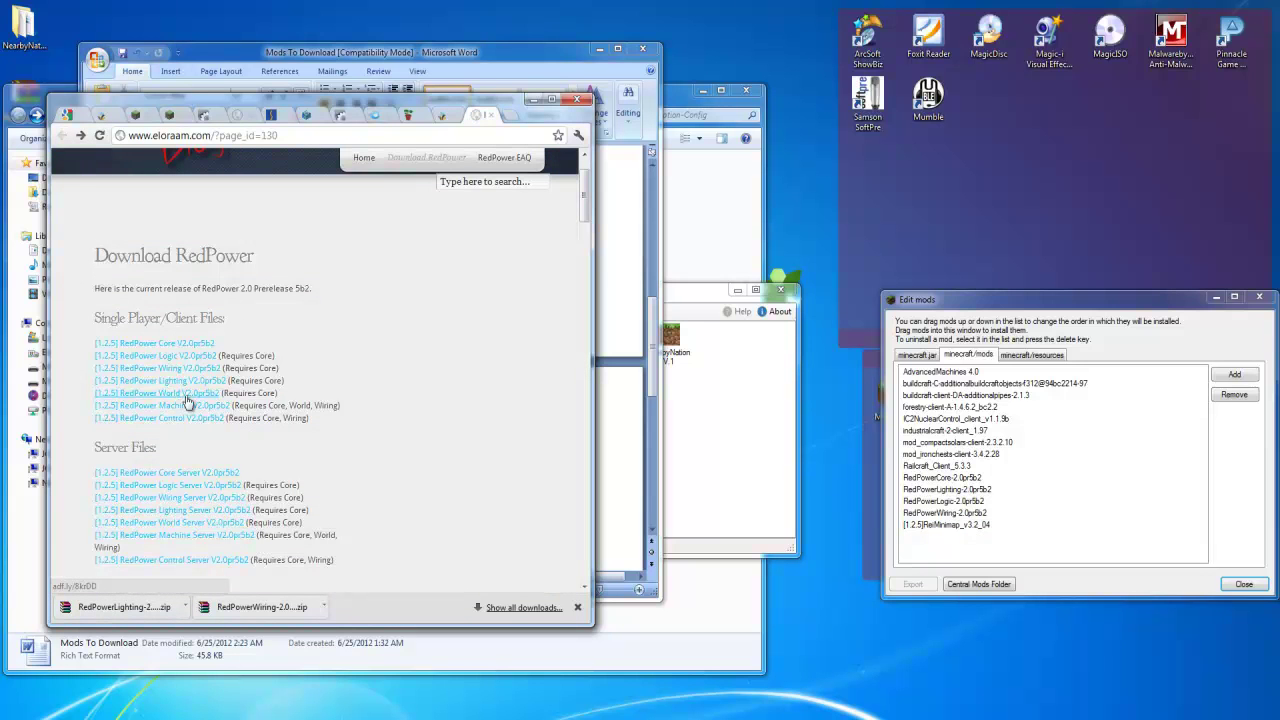
left_click(188, 398)
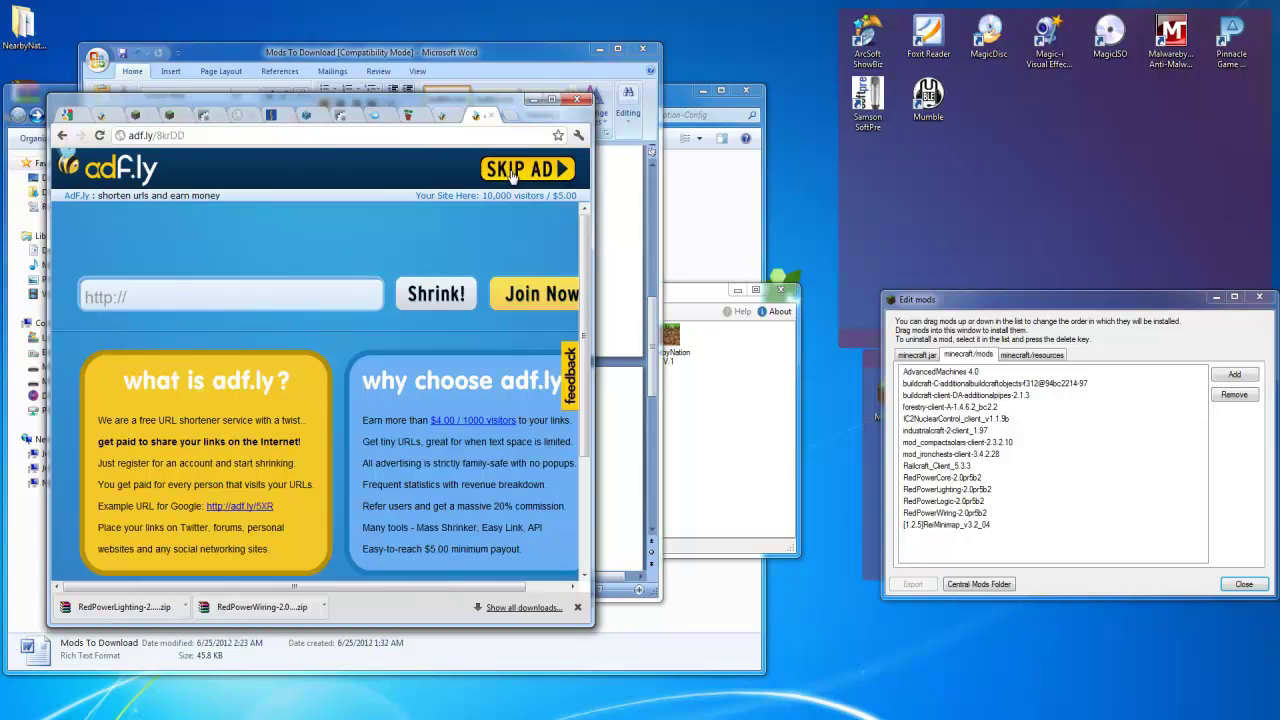
left_click(514, 172)
left_click_drag(105, 610, 992, 542)
Download the RedPower Machine V2.0pr5b2 client file from the RedPower page and add it to the minecraft/mods list
left_click(62, 135)
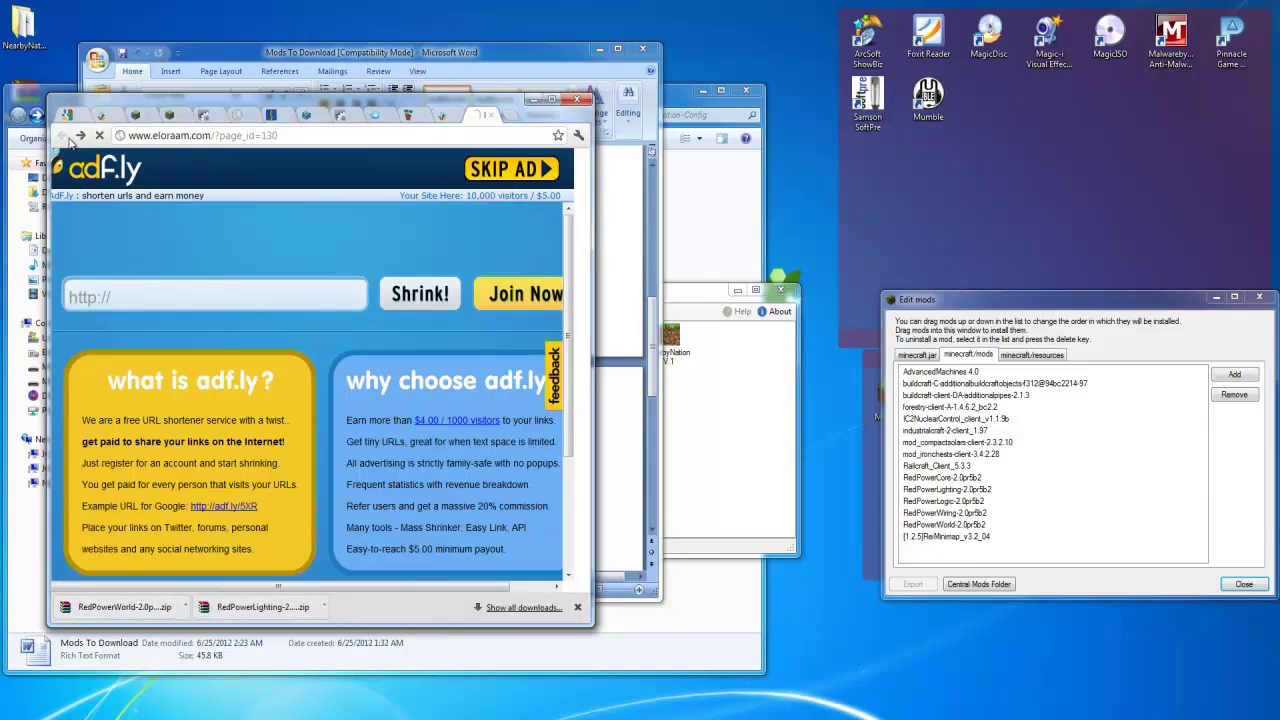
left_click(166, 412)
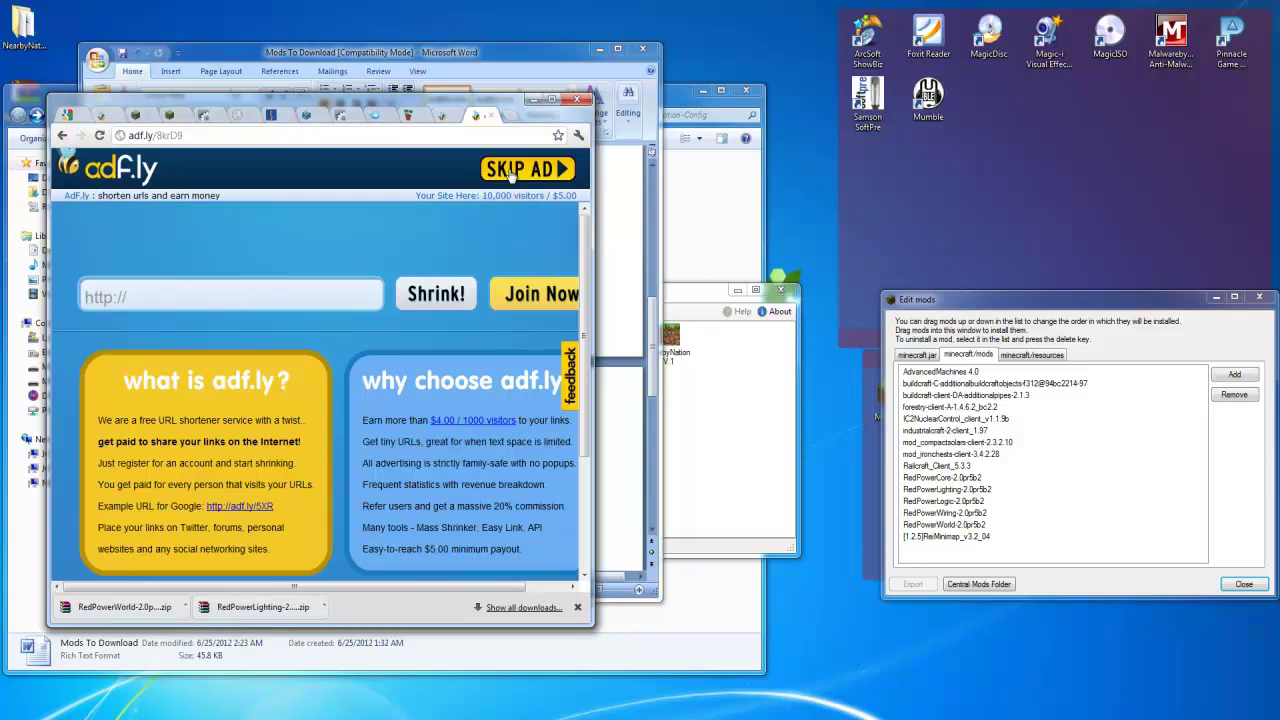
left_click_drag(91, 612, 975, 560)
Download the RedPower Control V2.0pr5b2 client file from the RedPower page and add it to the minecraft/mods list
left_click(63, 137)
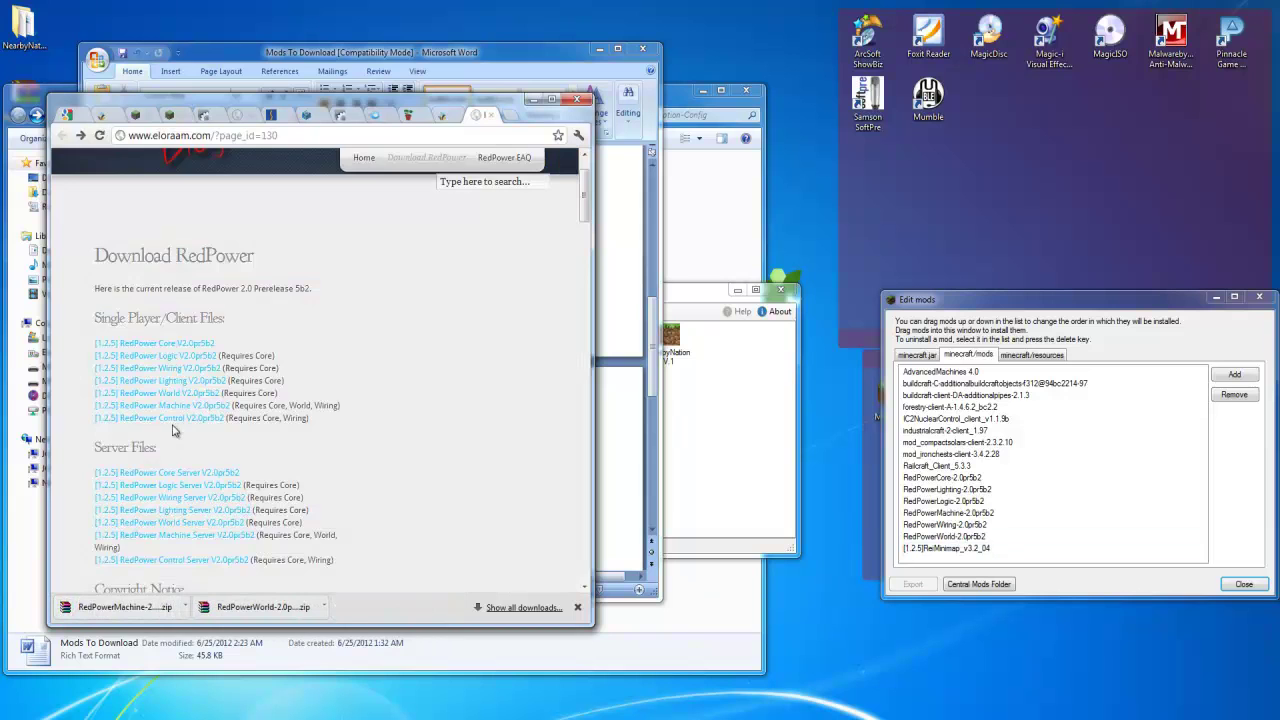
left_click(176, 431)
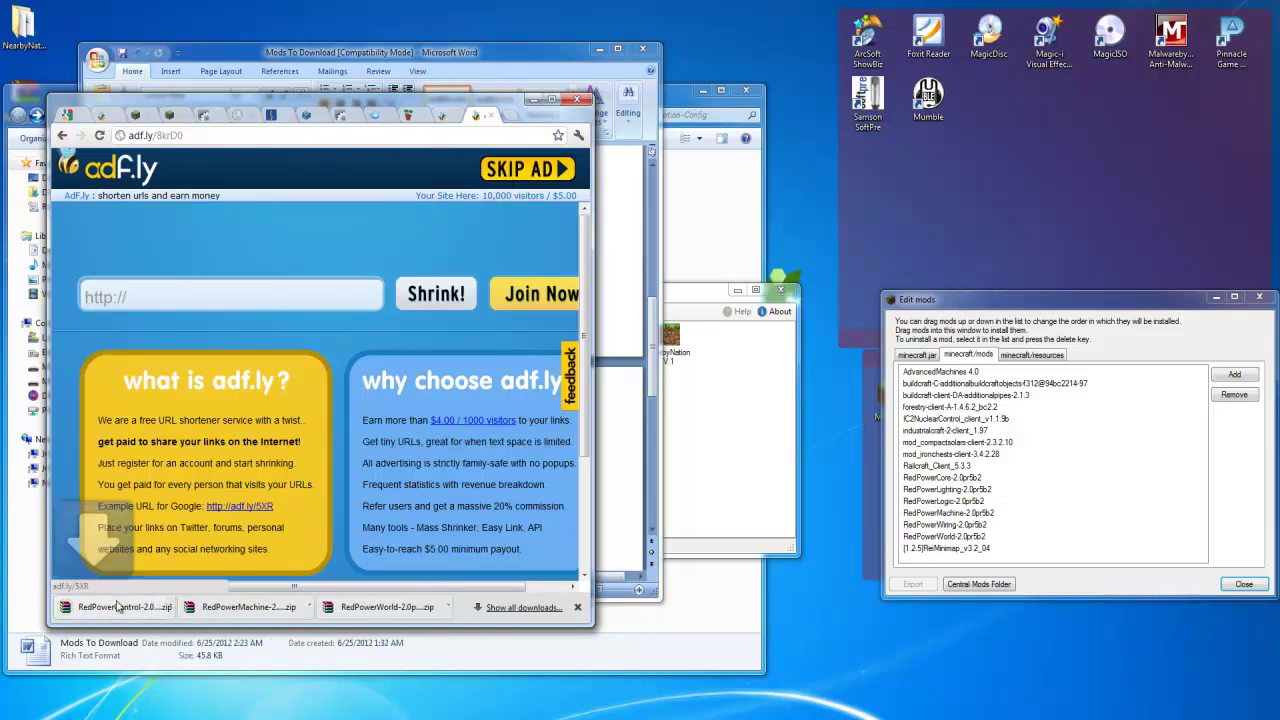
left_click_drag(110, 601, 937, 562)
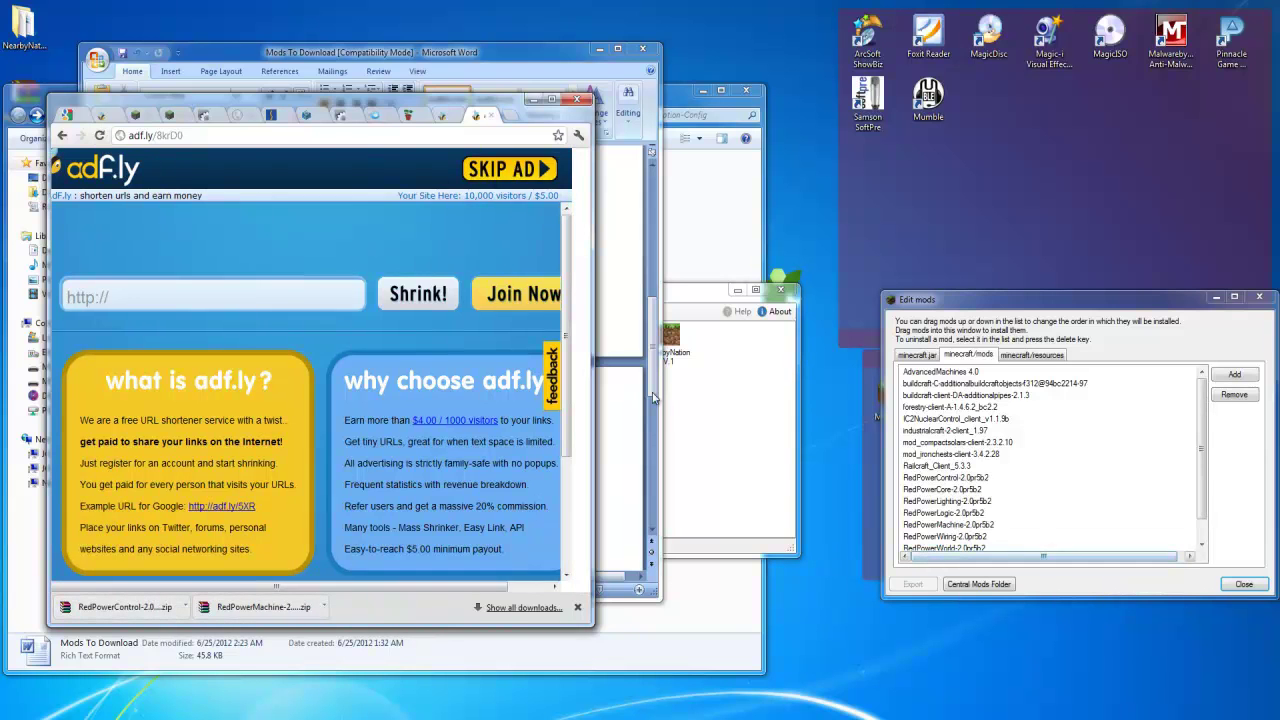
Open the Chicken Bones Wireless forum page from the document and expand the install instructions and downloads for Wireless Redstone Chicken Bones Edition
left_click(612, 419)
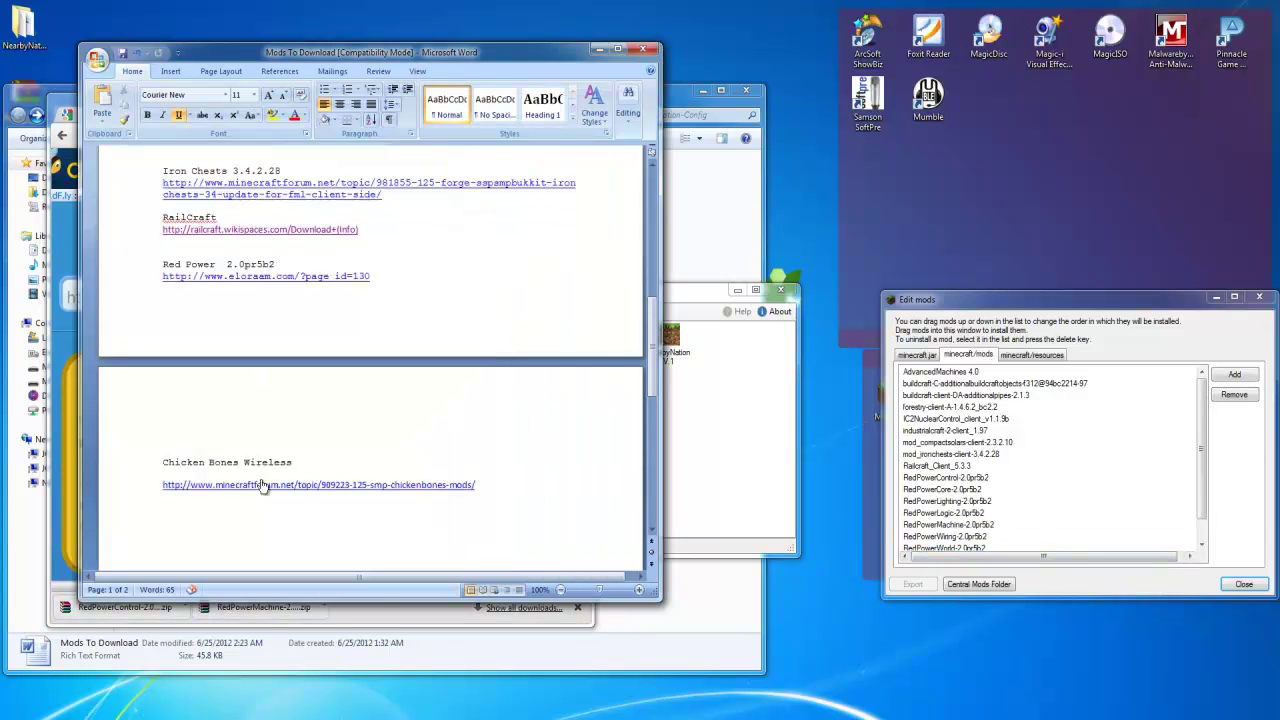
left_click(263, 485, "ctrl")
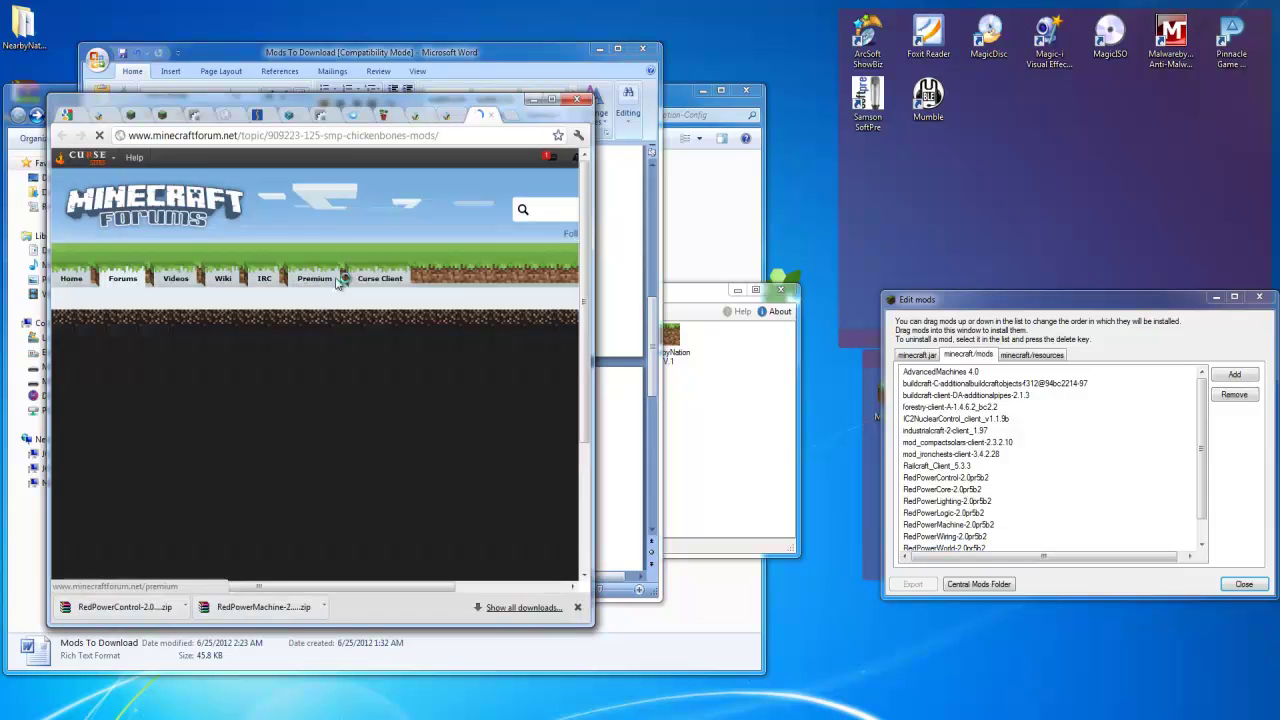
scroll(350, 510, "down", 1)
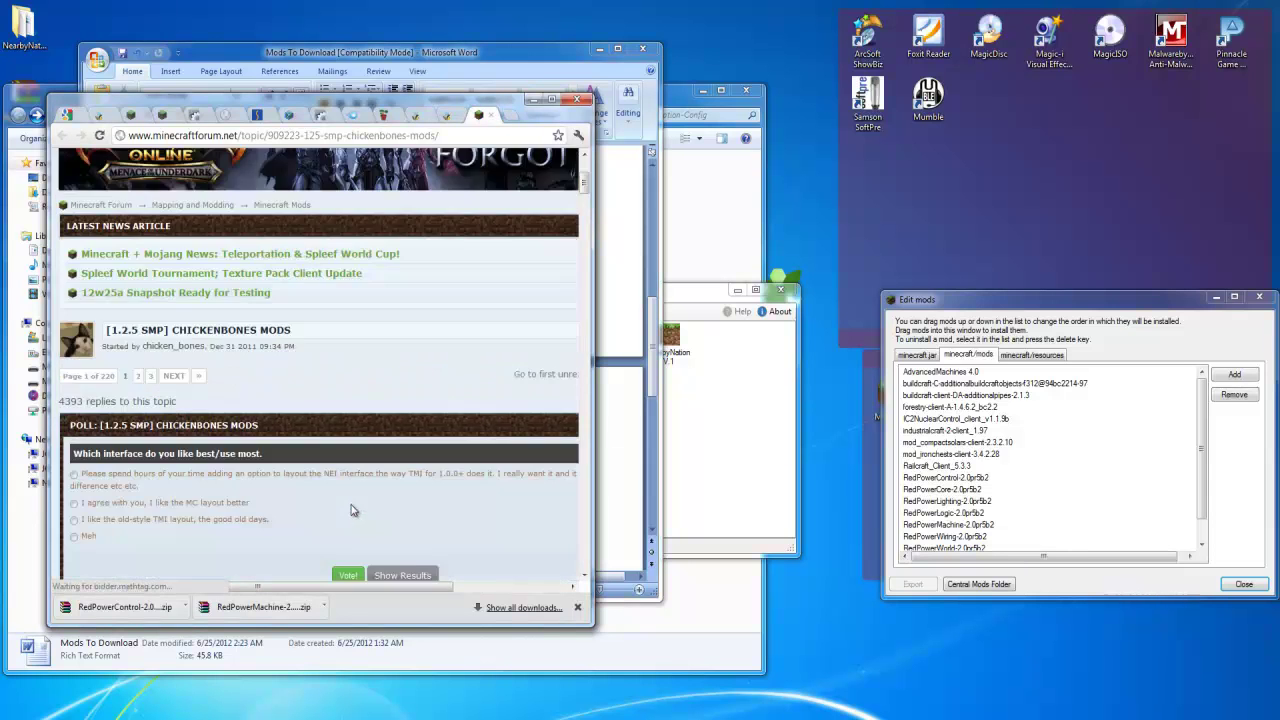
scroll(350, 510, "down", 10)
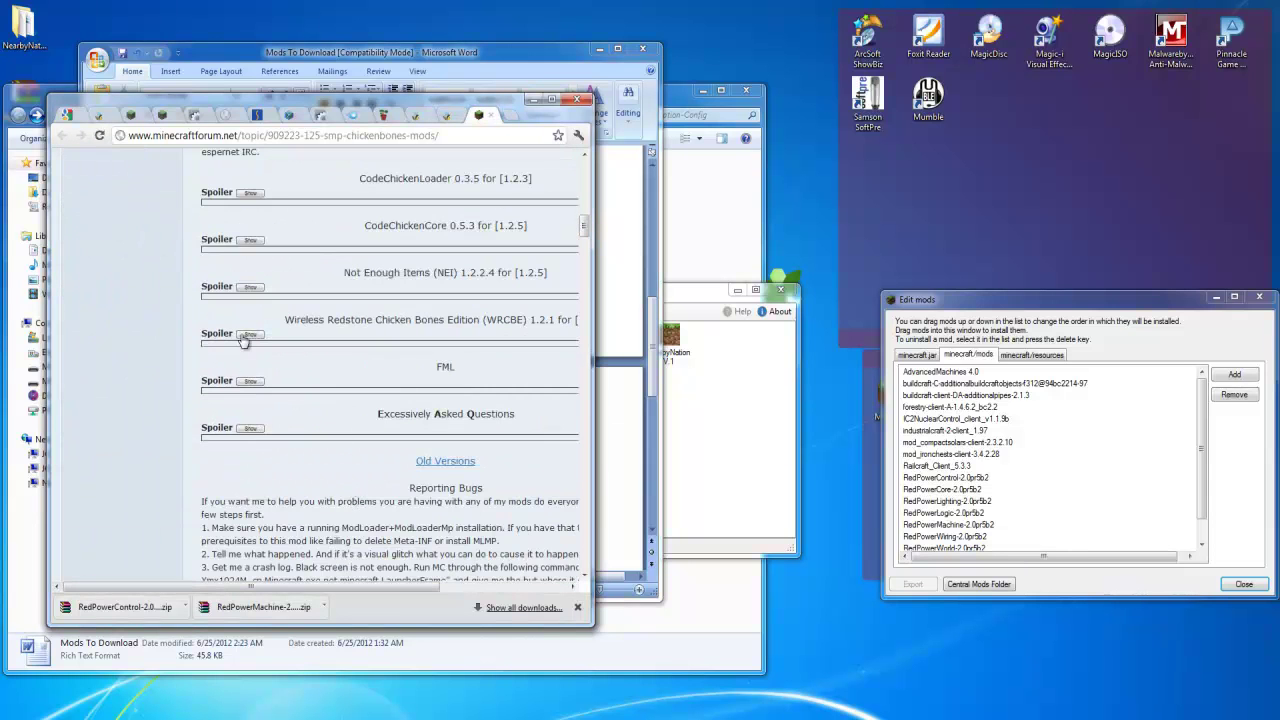
left_click(250, 335)
scroll(294, 491, "down", 2)
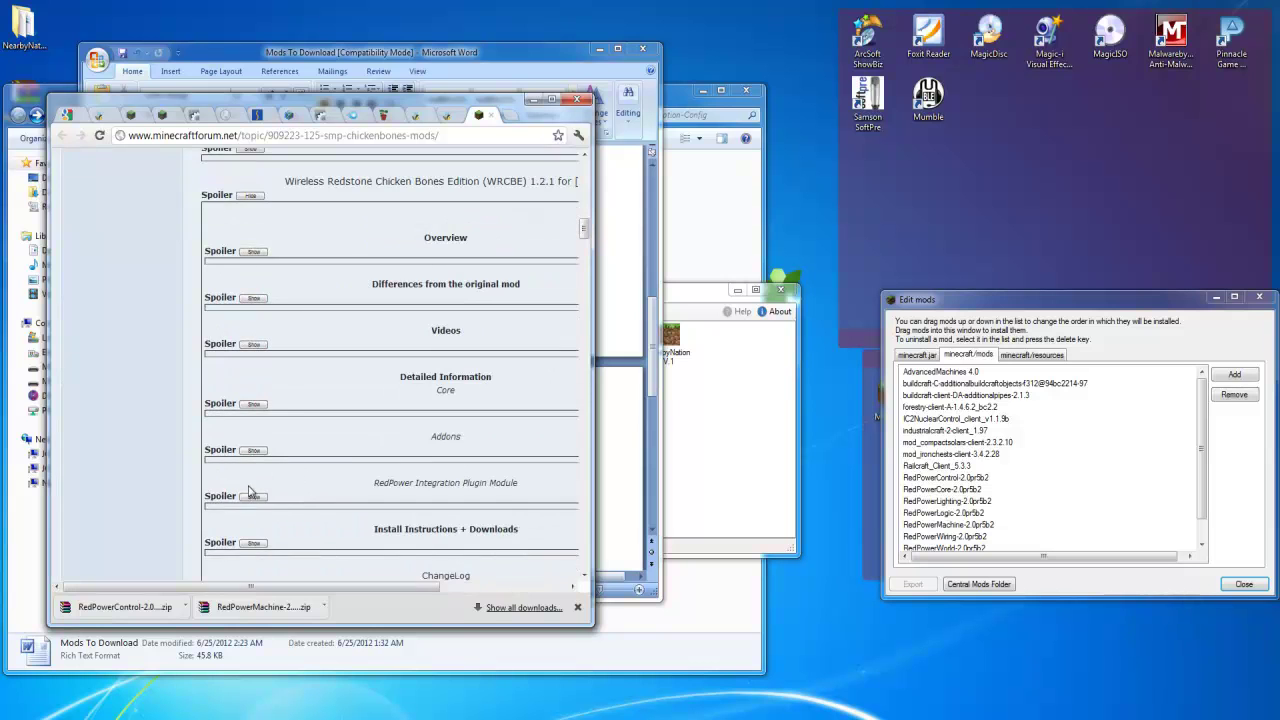
left_click(255, 544)
scroll(266, 530, "down", 3)
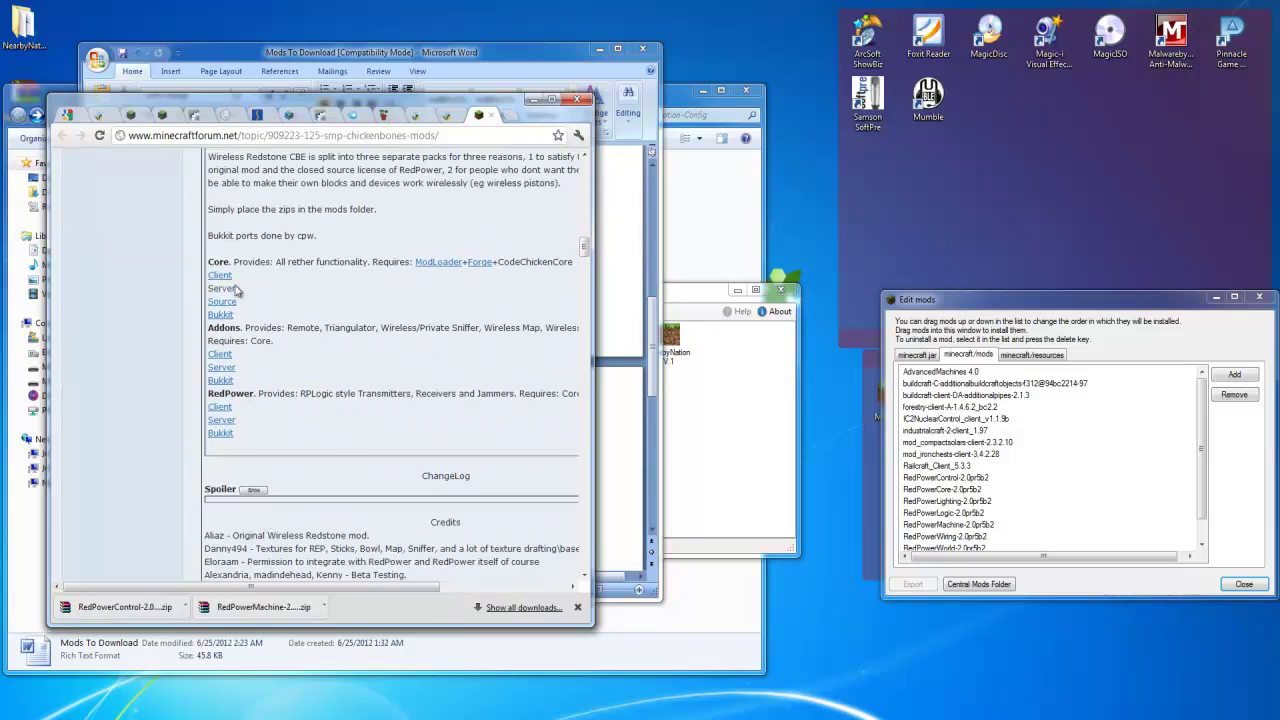
scroll(270, 330, "up", 3)
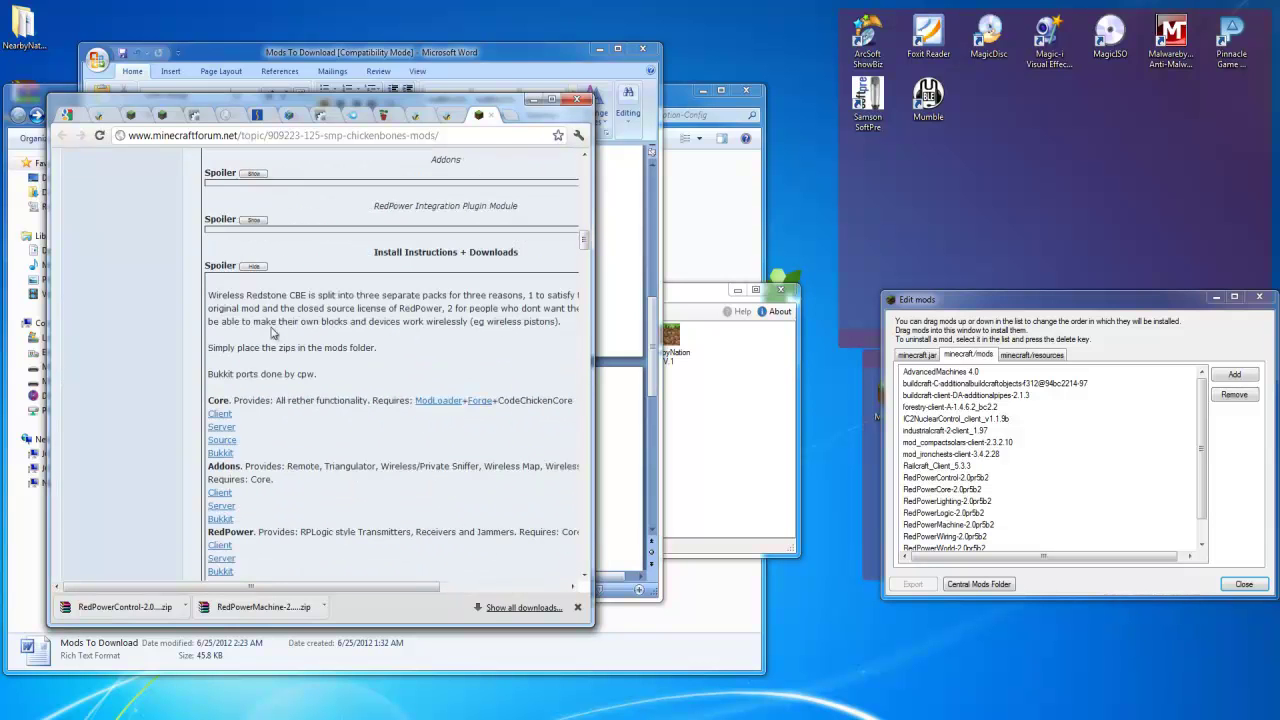
Download the WR-CBE Core client zip and add it to the minecraft/mods list
left_click(224, 413)
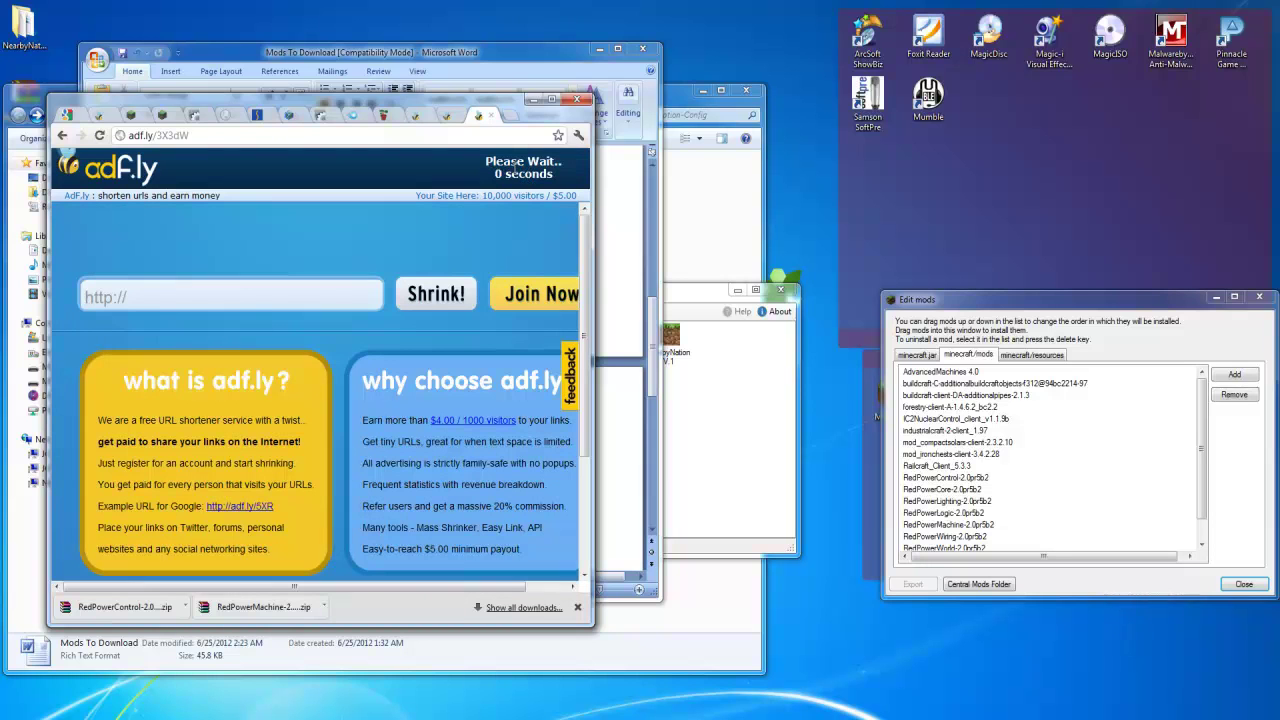
left_click(516, 169)
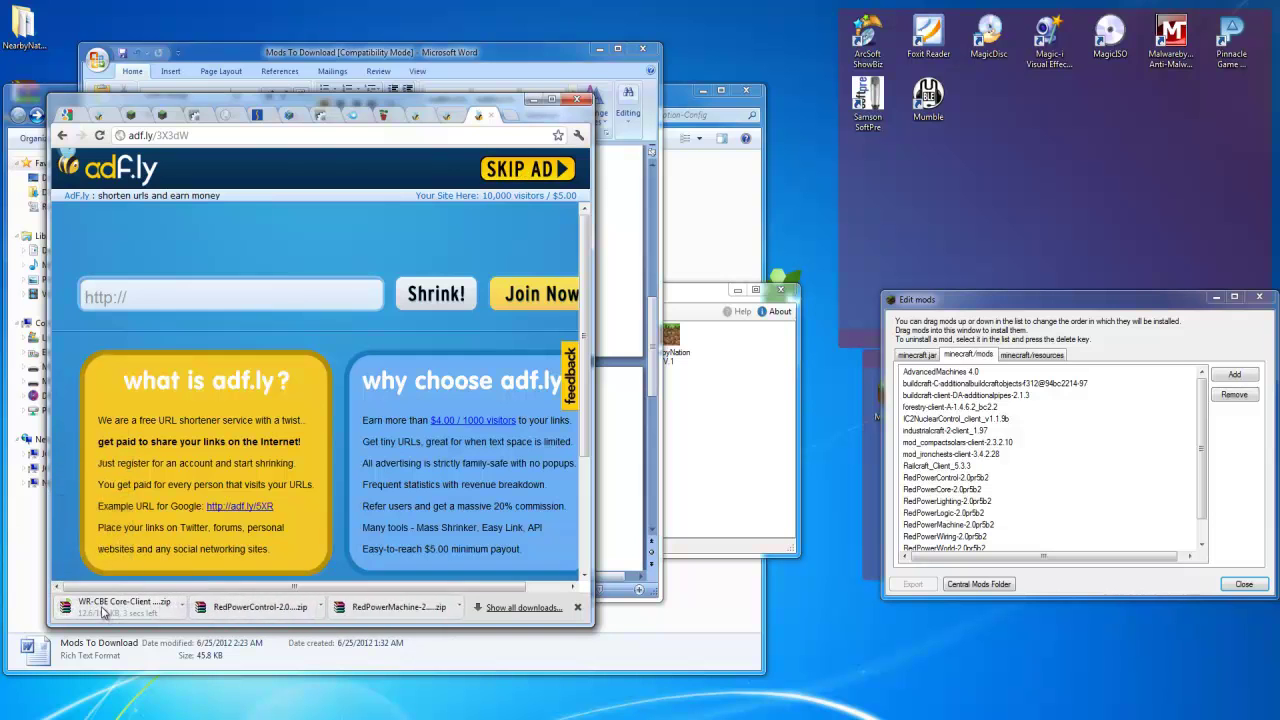
left_click(103, 612)
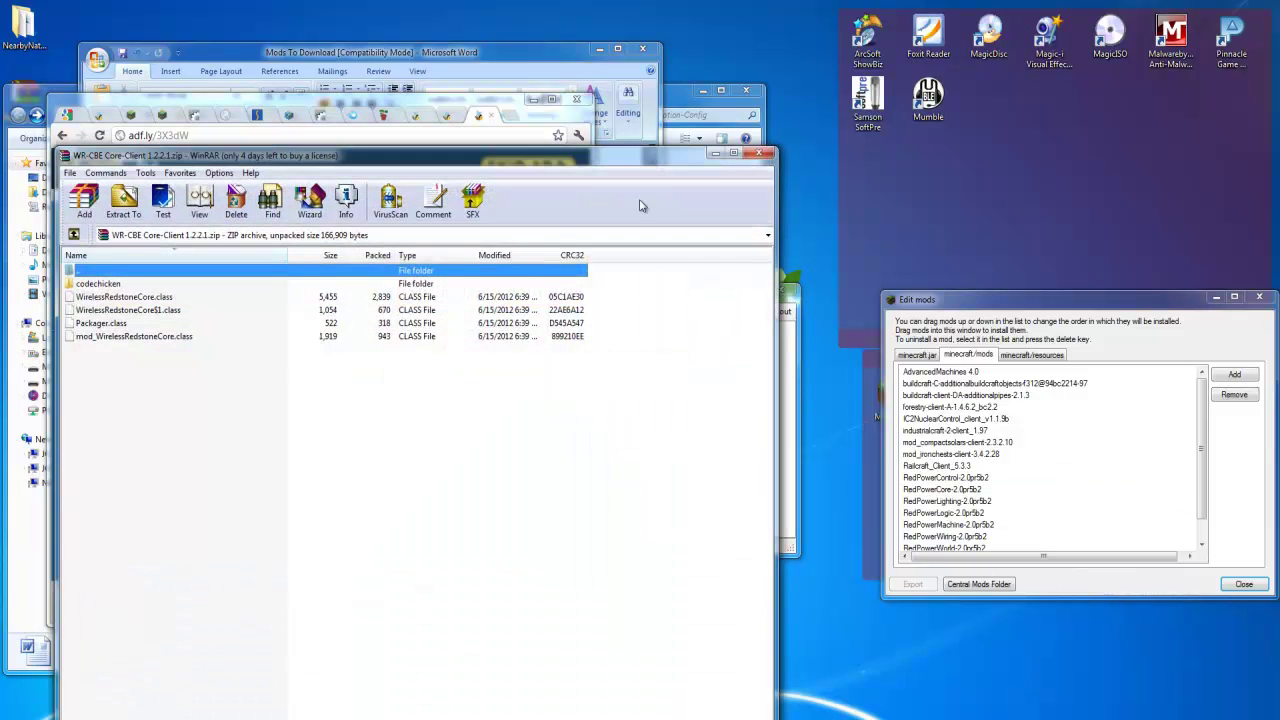
left_click(764, 153)
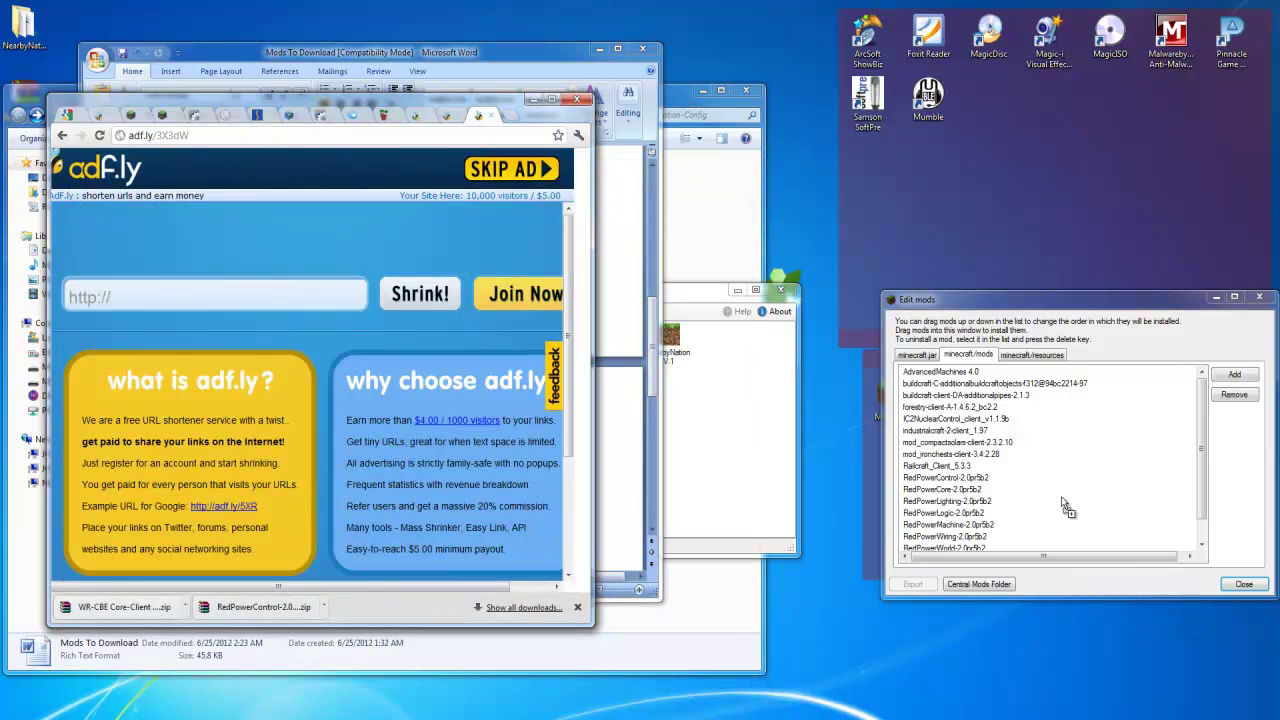
Return to the Chicken Bones forum page, download the WR-CBE Addons client zip and add it to the minecraft/mods list
left_click(61, 135)
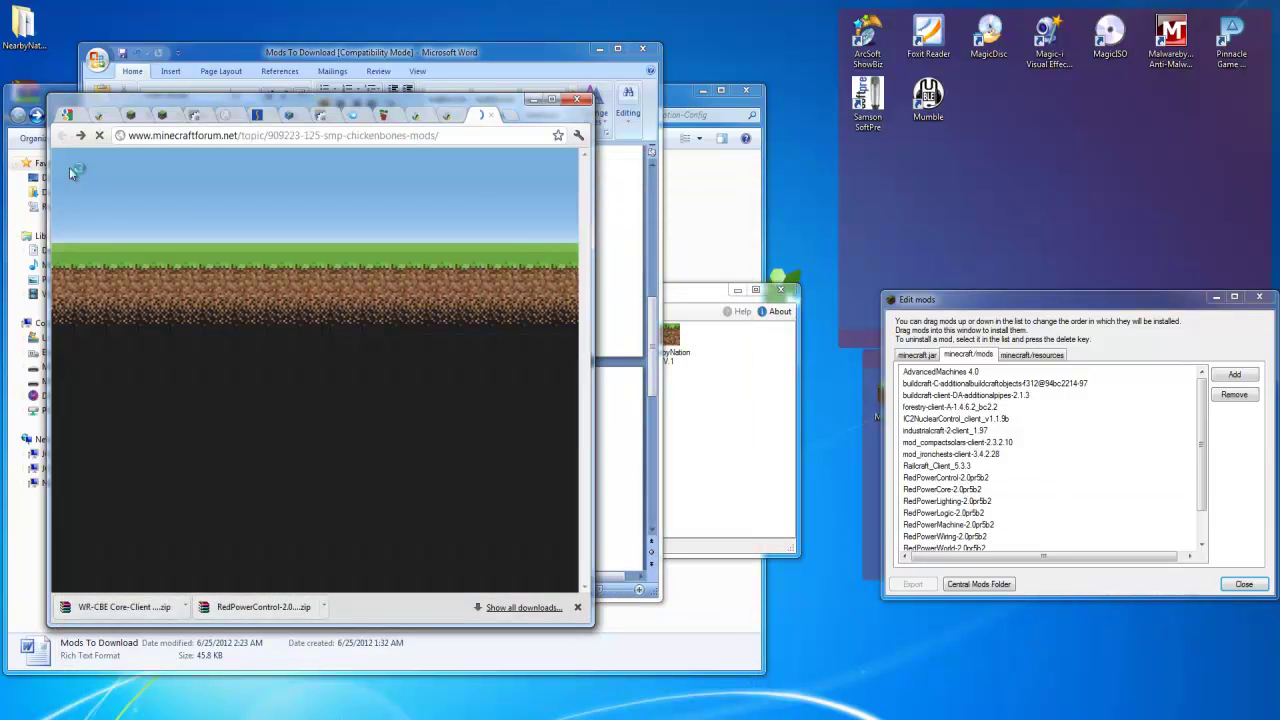
scroll(247, 450, "down", 1)
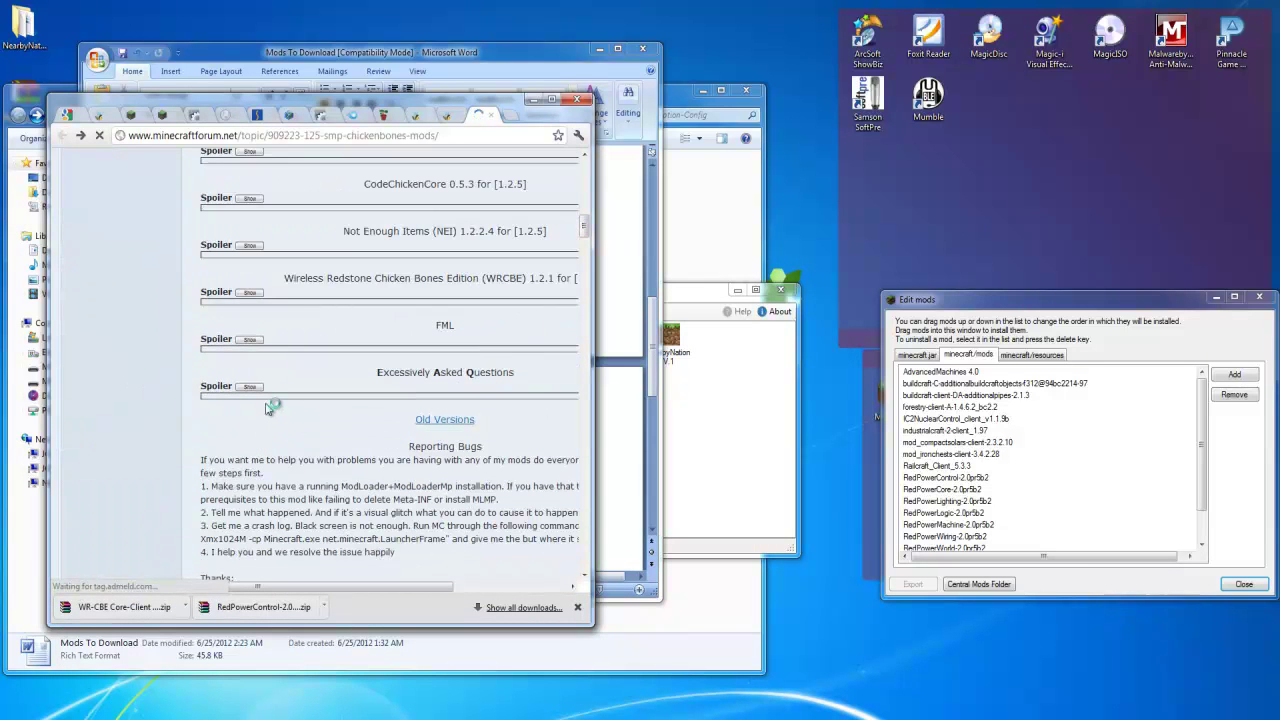
left_click(258, 293)
scroll(254, 423, "down", 2)
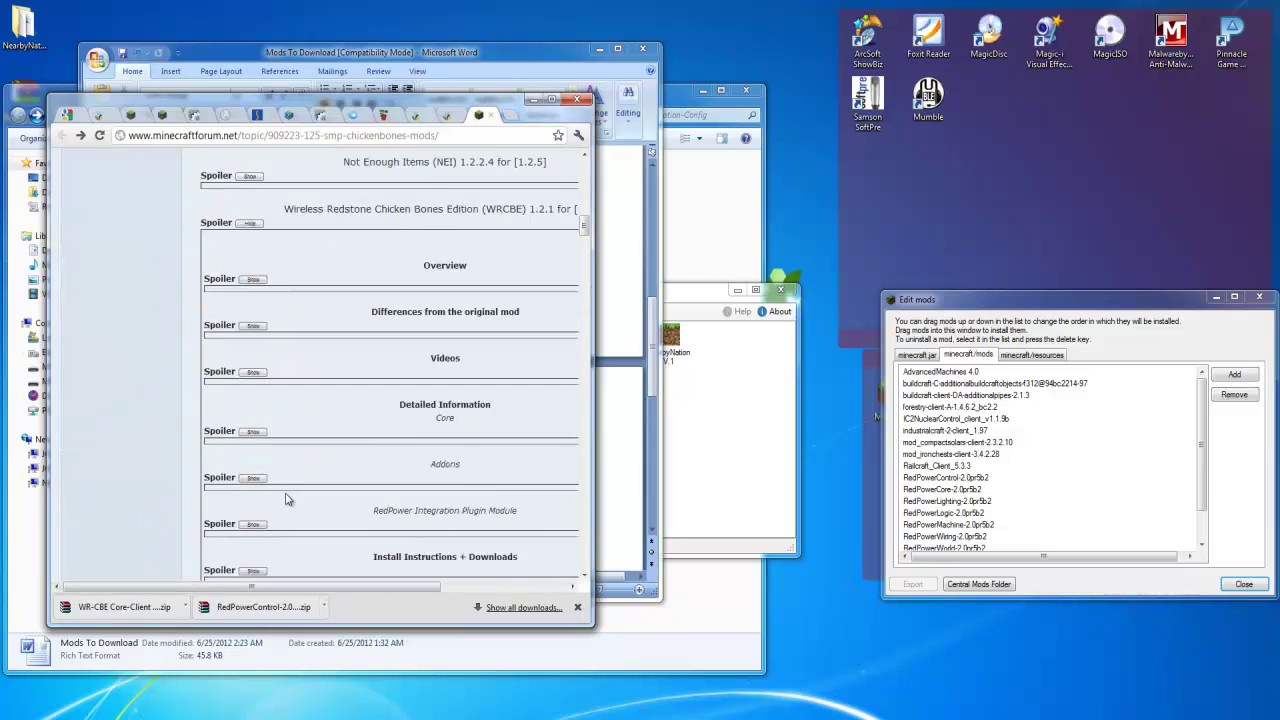
left_click(253, 432)
scroll(240, 399, "down", 3)
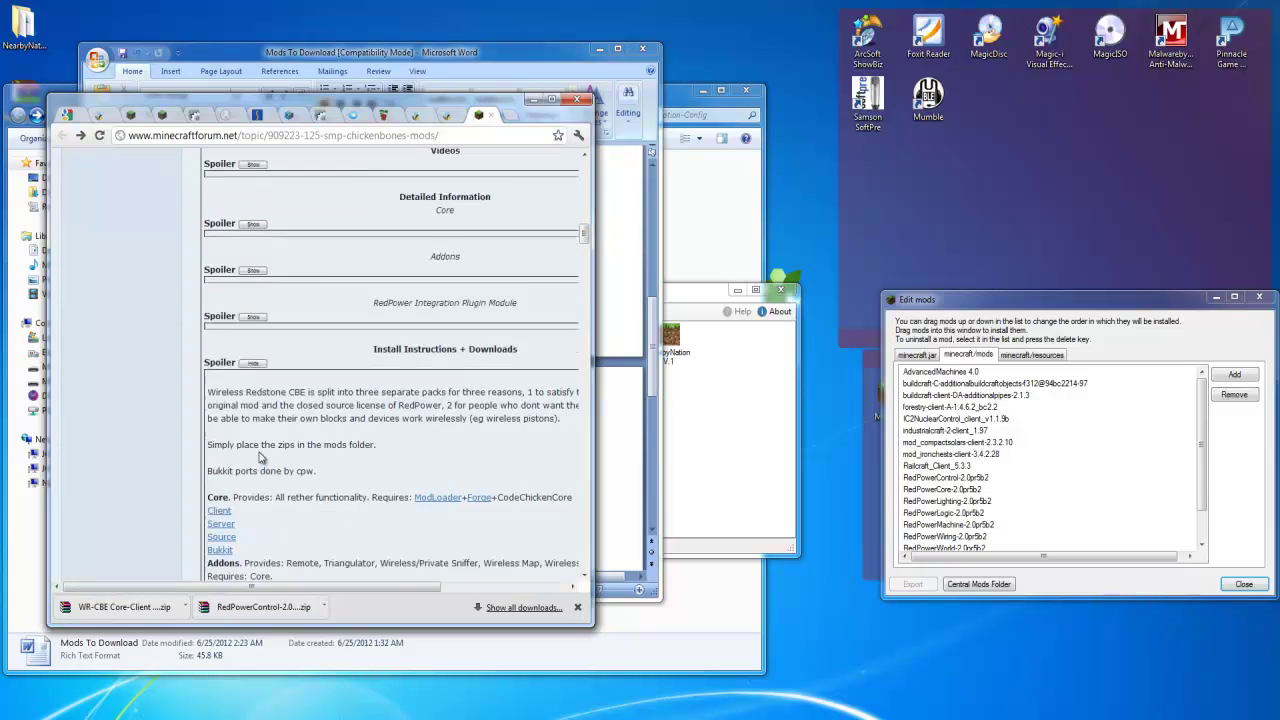
left_click(226, 384)
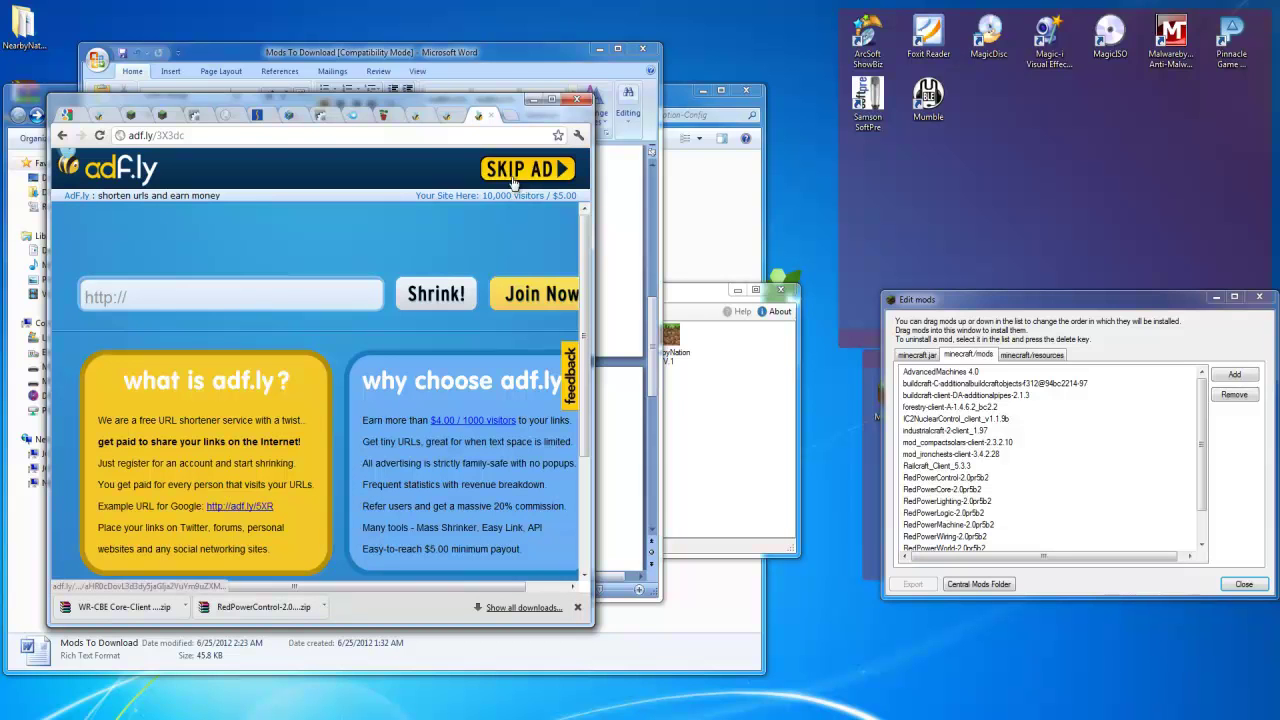
left_click(510, 175)
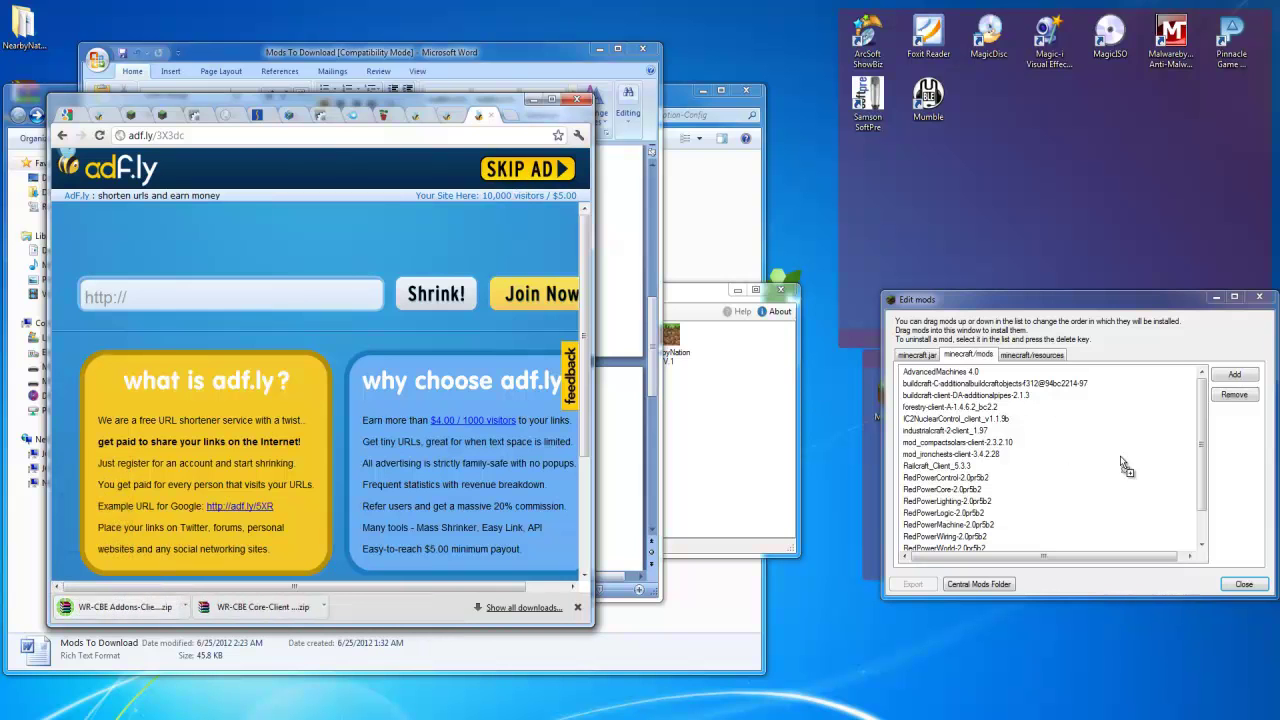
Reopen the WRCBE downloads on the forum page, download the WR-CBE RedPower client zip and add it to the minecraft/mods list
left_click(63, 135)
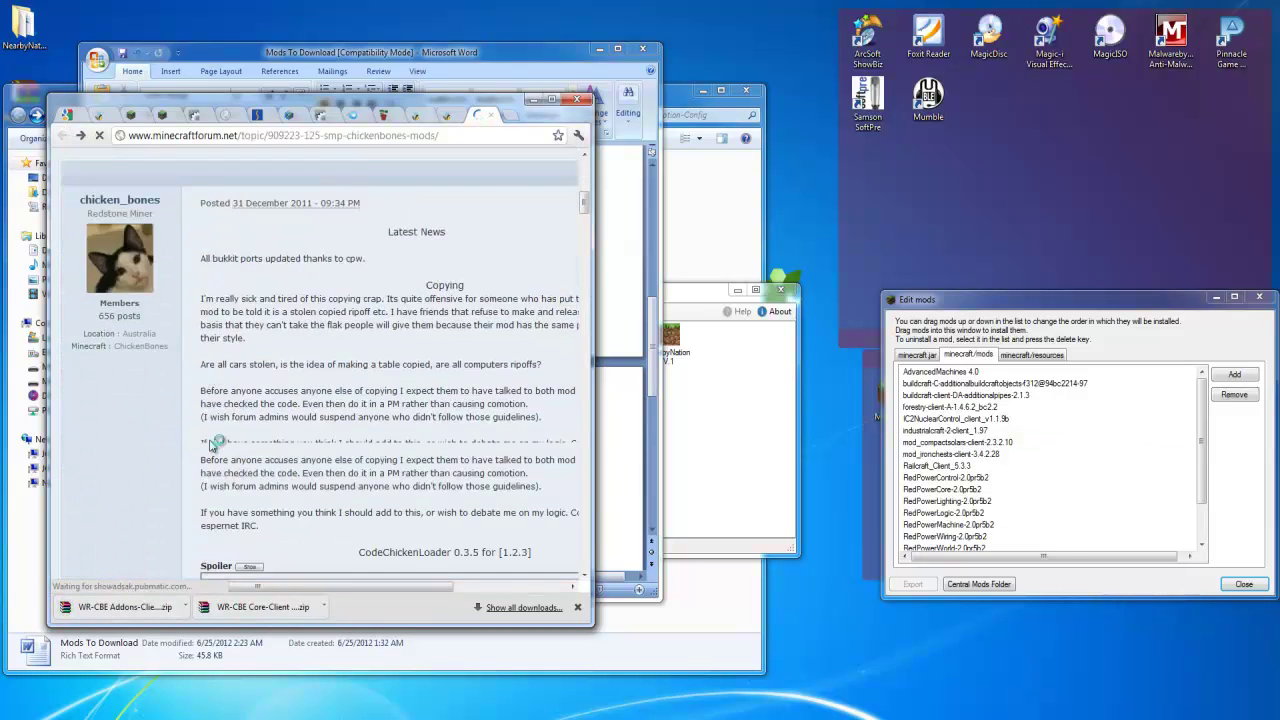
left_click(251, 432)
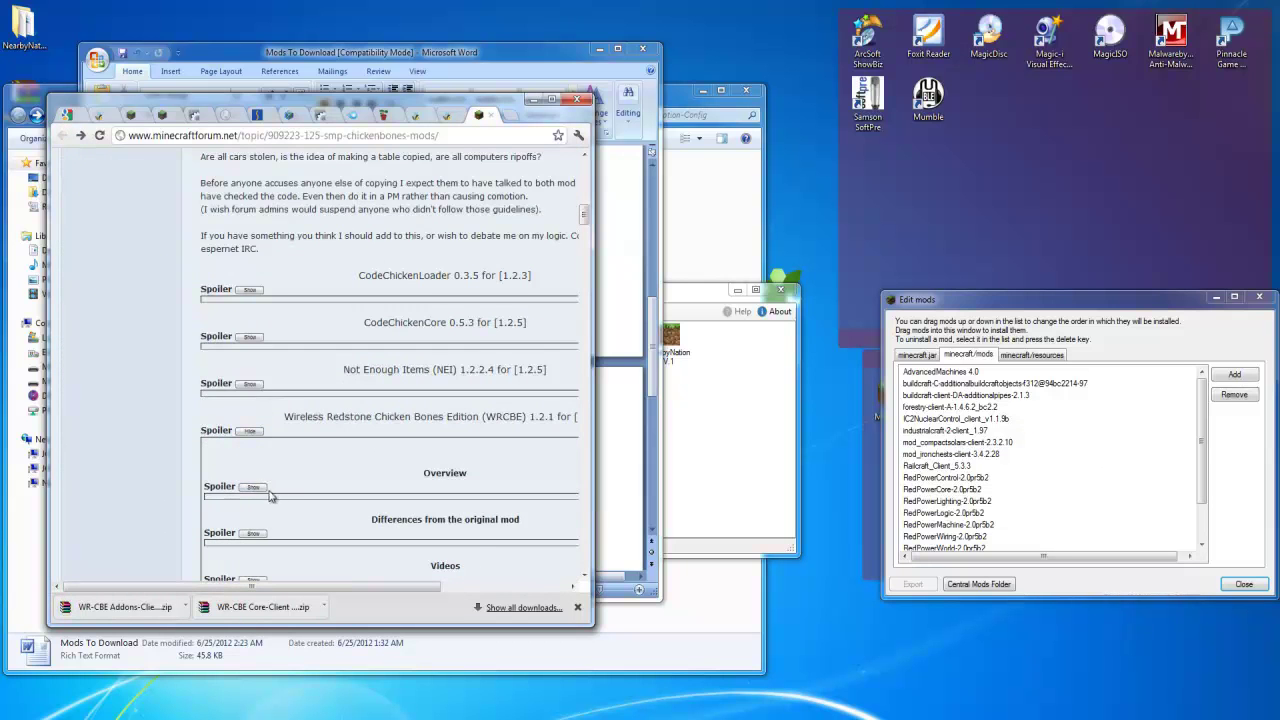
scroll(255, 460, "down", 3)
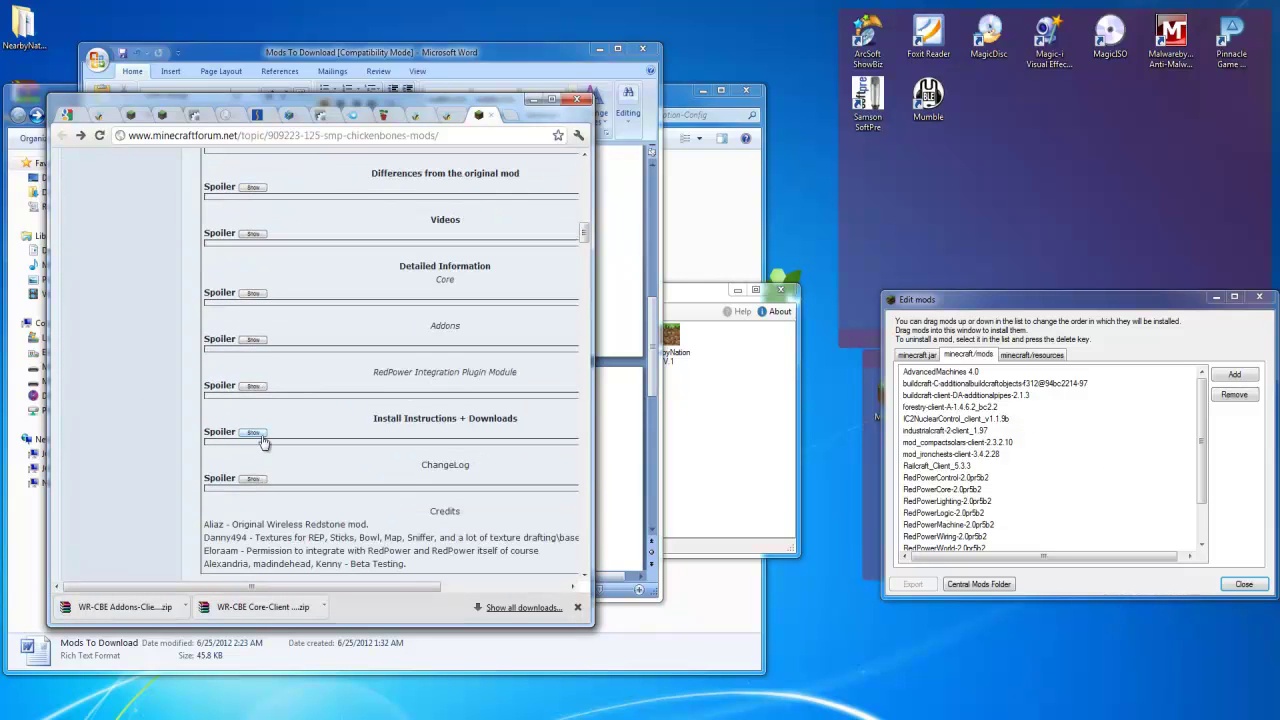
left_click(253, 433)
scroll(279, 445, "down", 2)
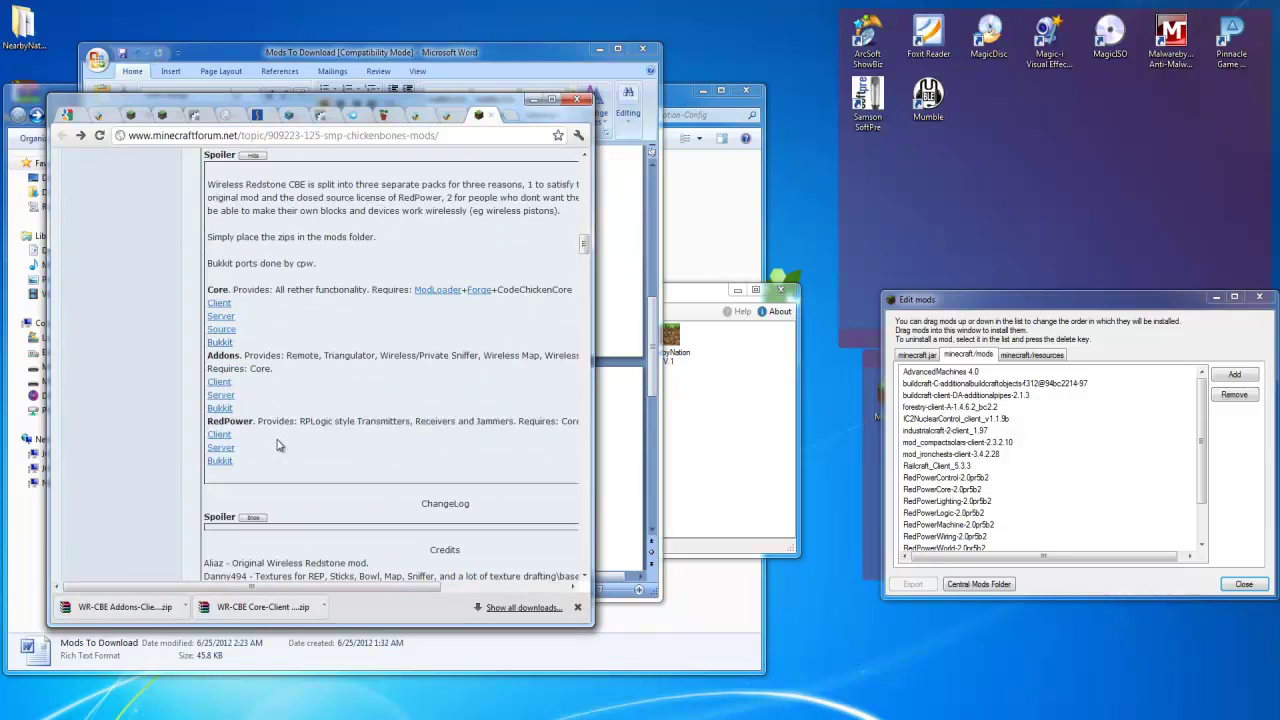
left_click(227, 436)
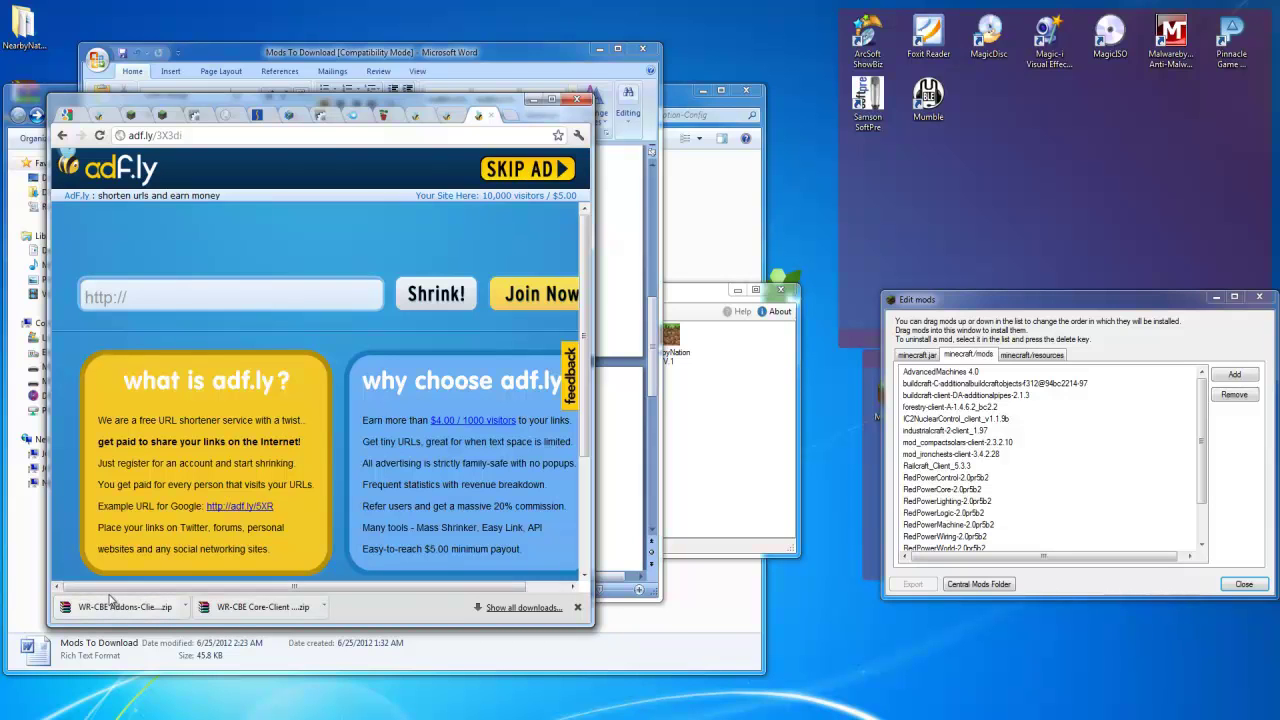
left_click(505, 172)
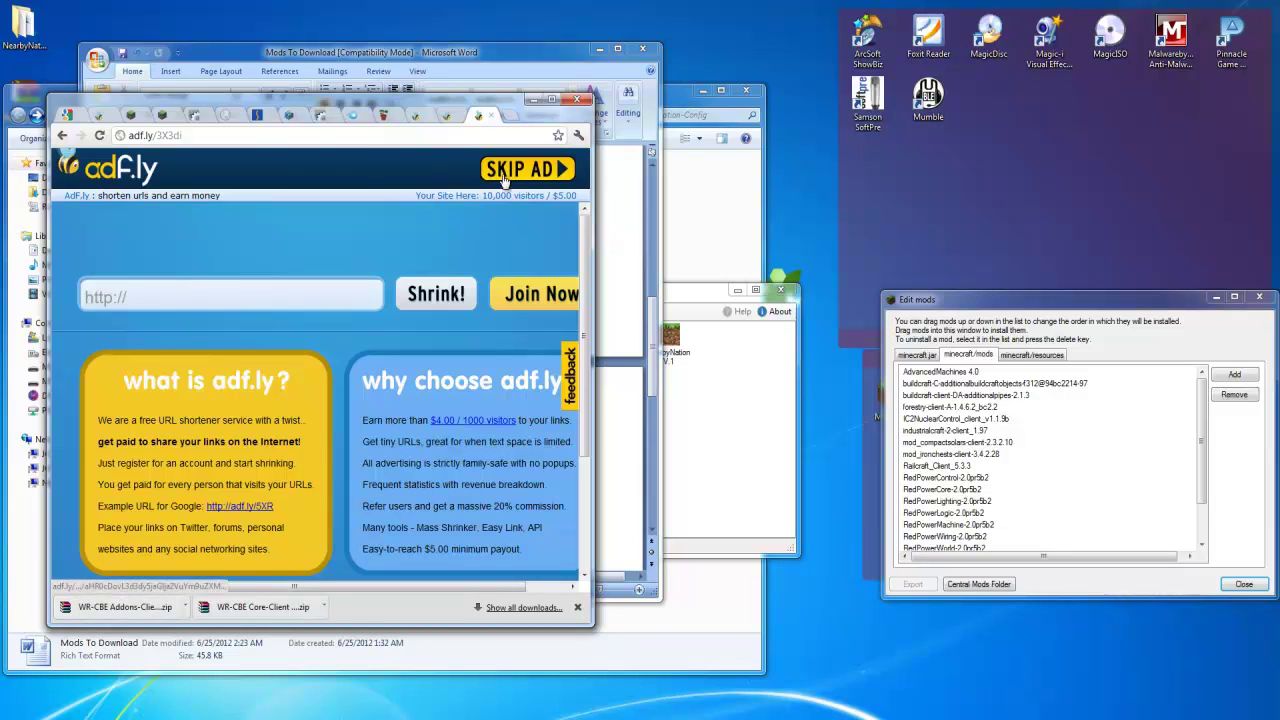
left_click_drag(105, 612, 1135, 528)
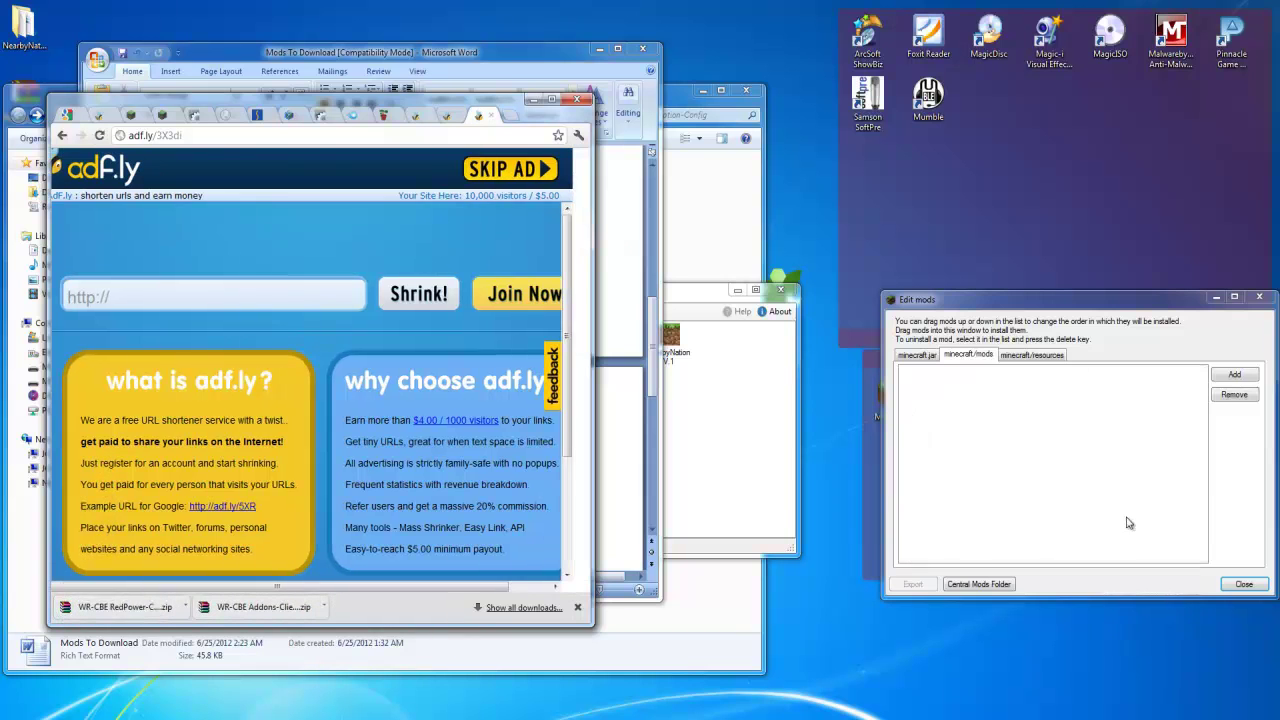
Close the browser and the Mods To Download document, saving its changes, and move the NearbyNation-Config folder window clear of the desktop icons
left_click(578, 101)
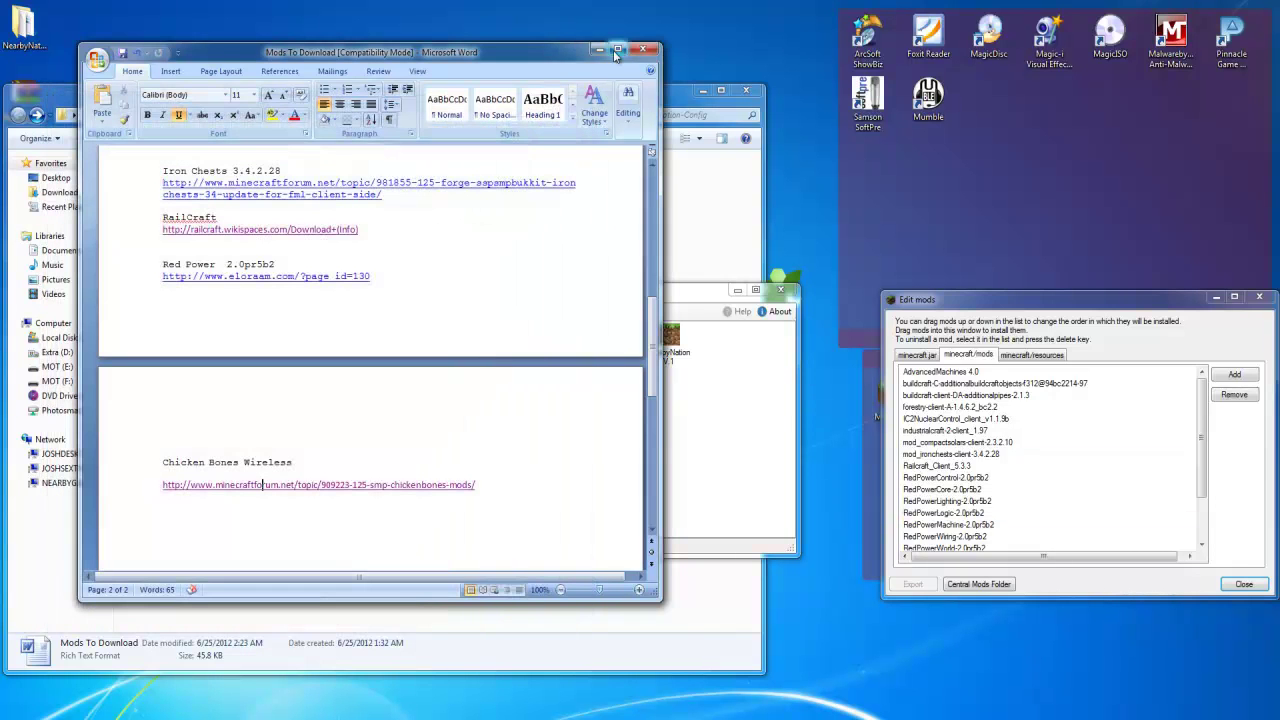
left_click(643, 48)
left_click(590, 400)
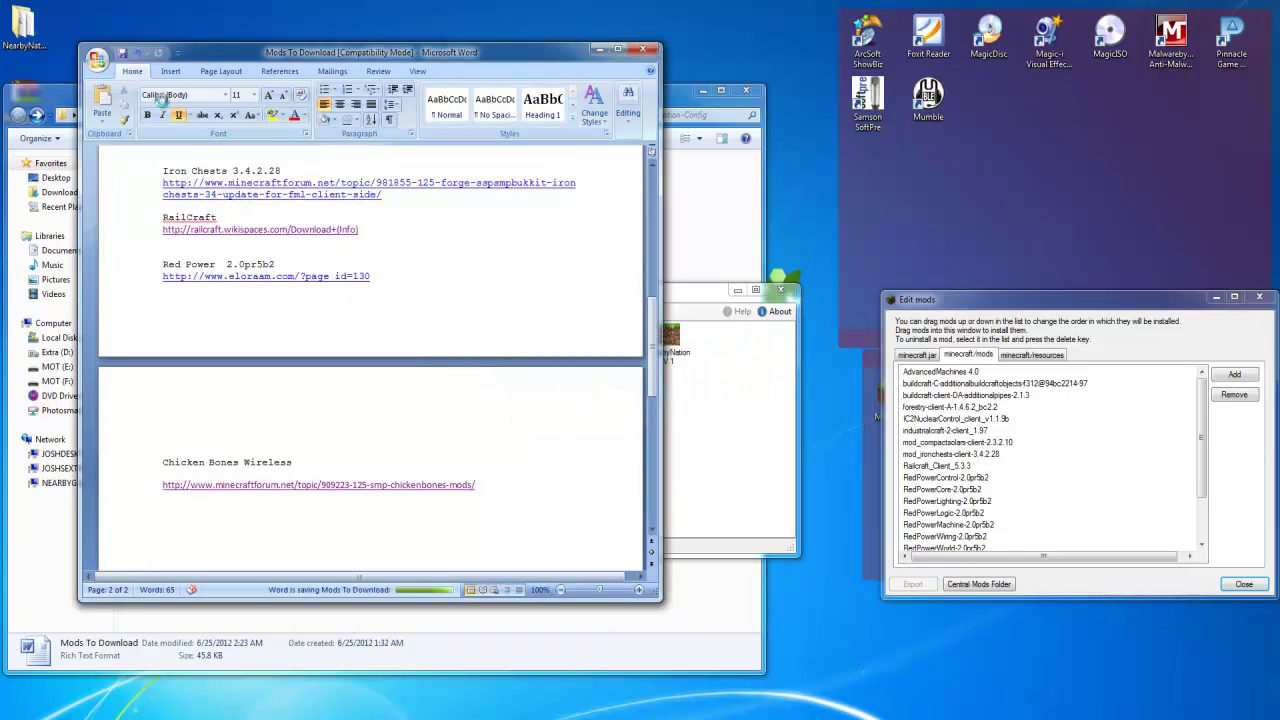
left_click_drag(63, 101, 202, 158)
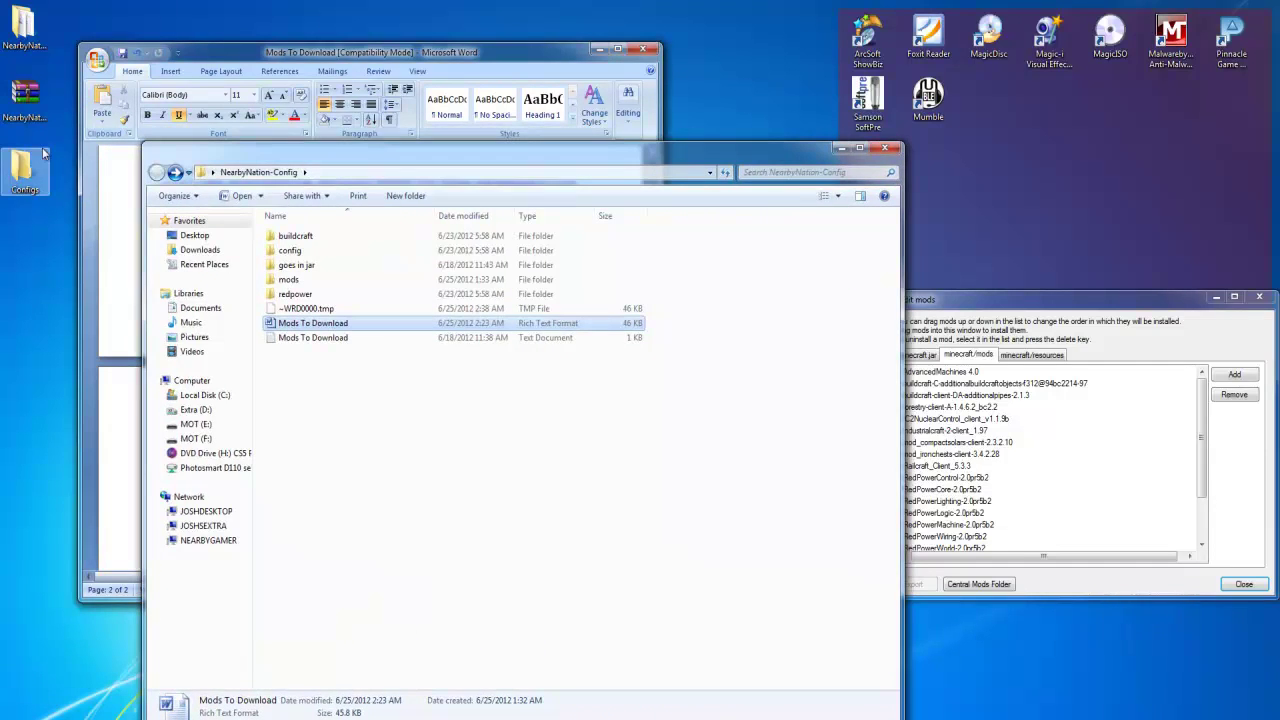
Open the mods folder inside the NearbyNation-Config.rar archive and close the NearbyNation-Config folder window
left_click(40, 177)
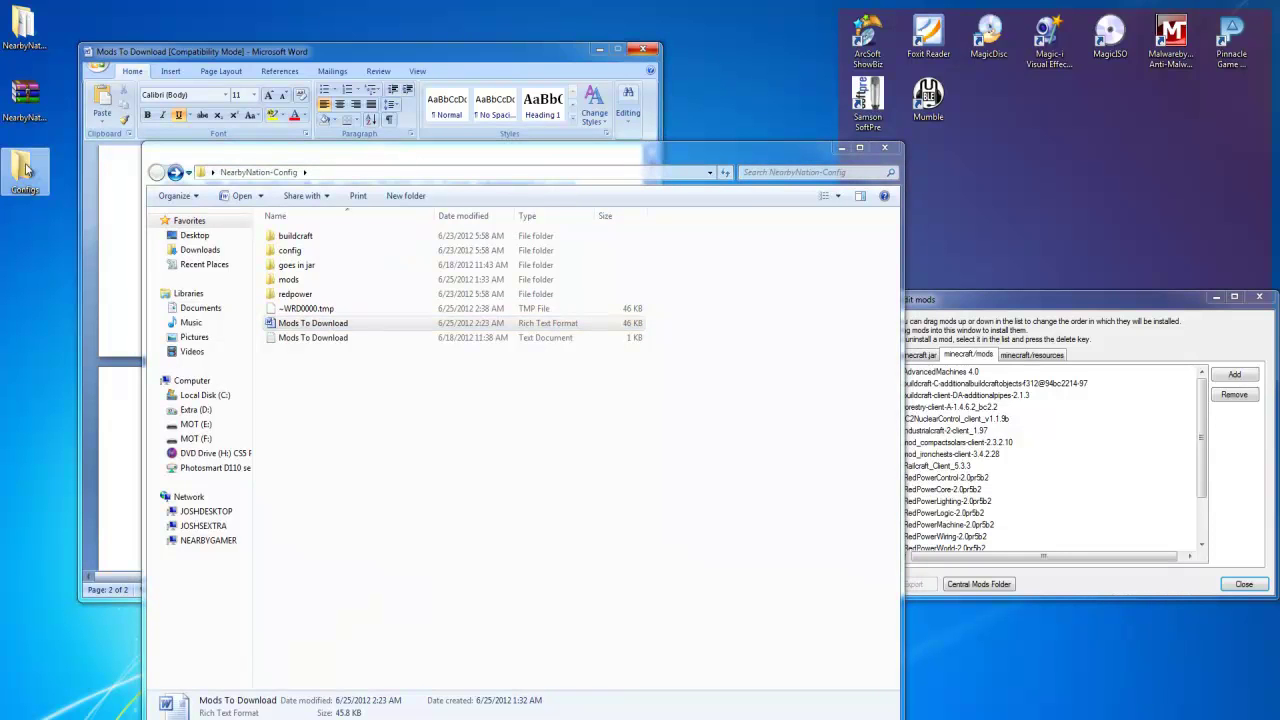
double_click(25, 170)
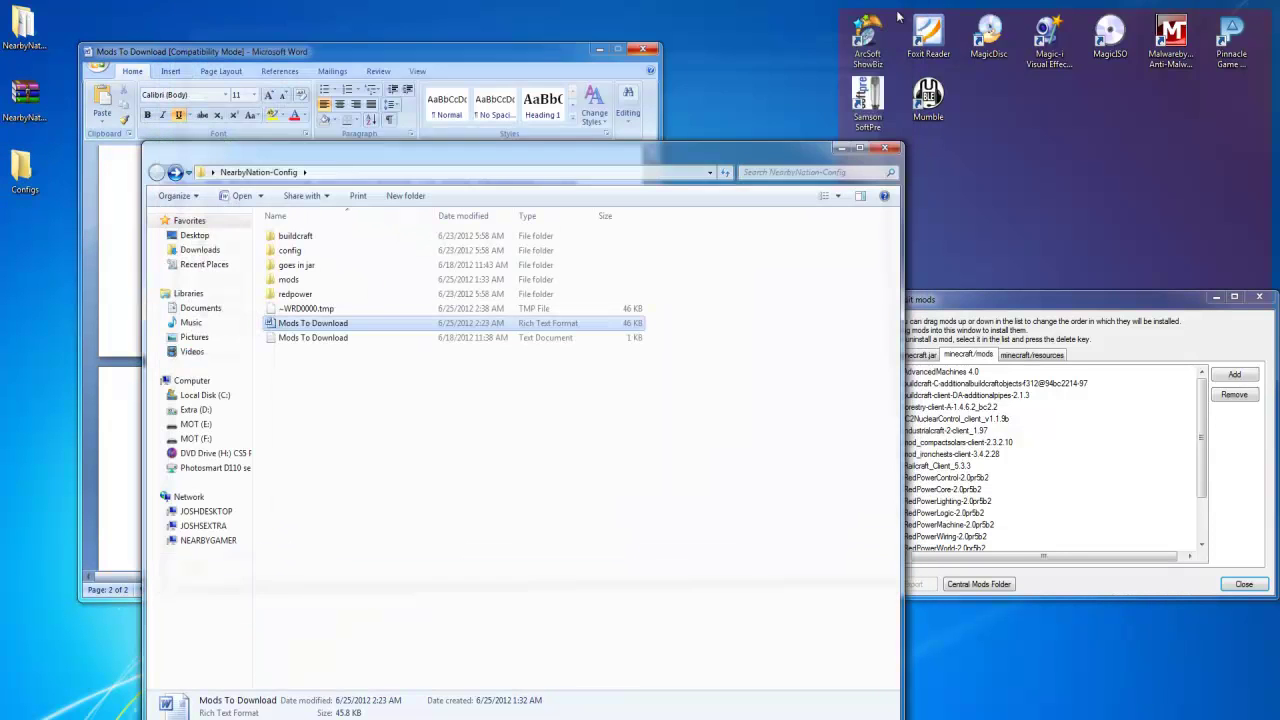
double_click(28, 100)
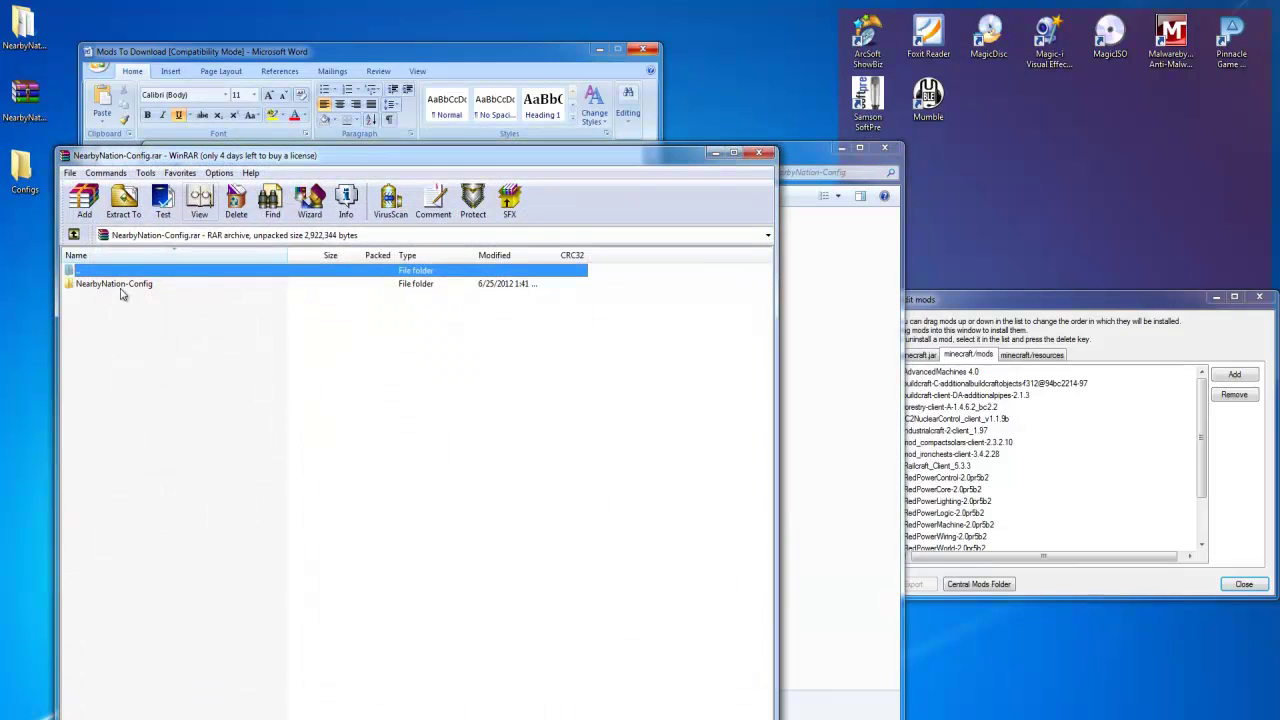
double_click(122, 287)
double_click(105, 302)
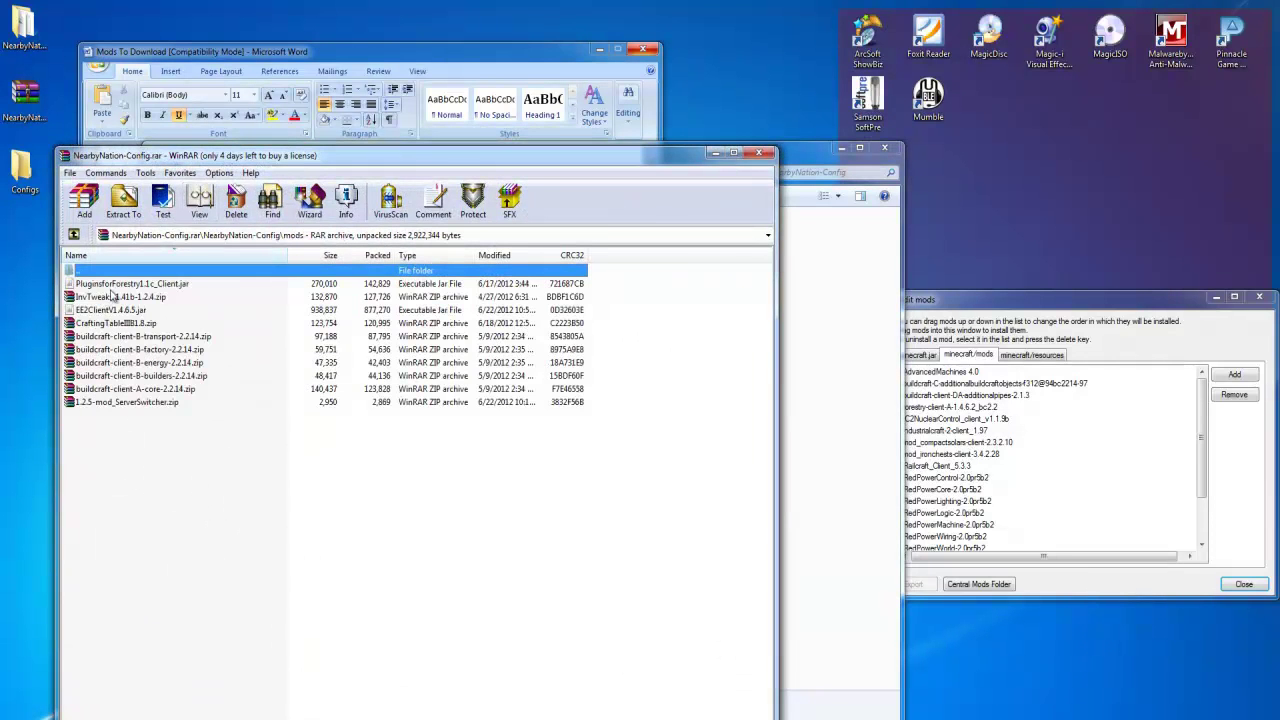
left_click_drag(257, 158, 251, 166)
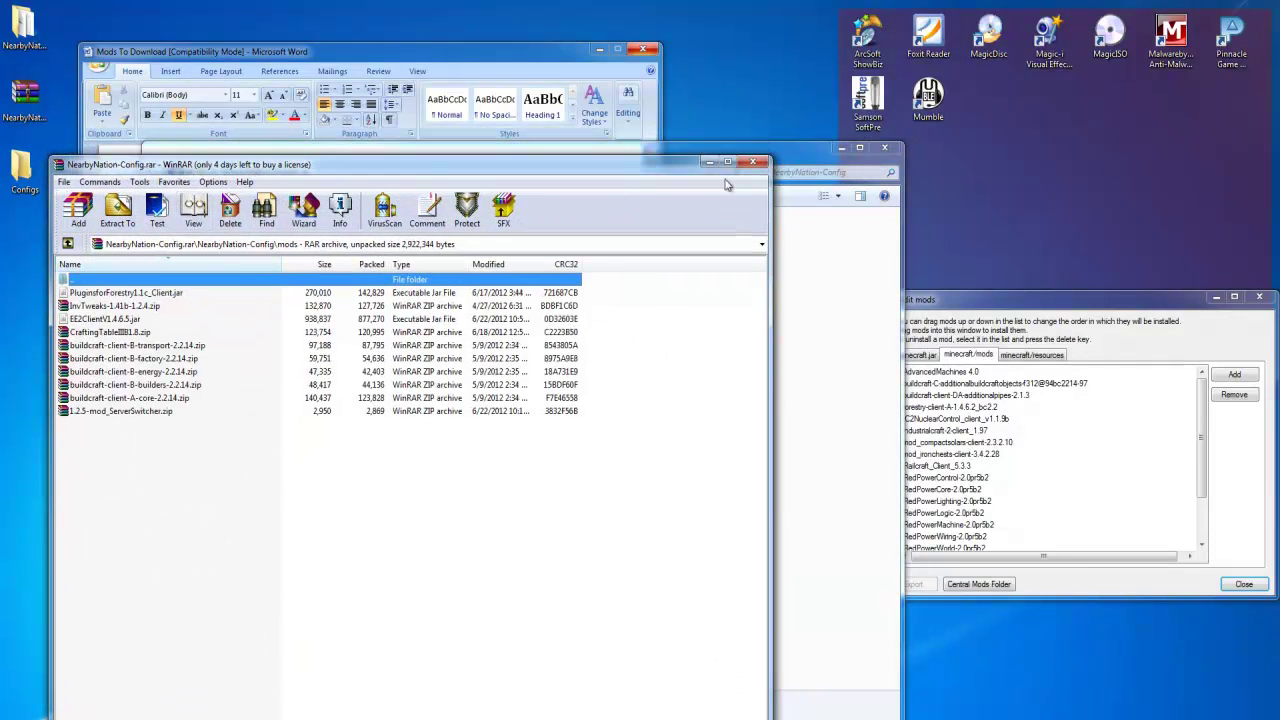
left_click(828, 150)
left_click(884, 148)
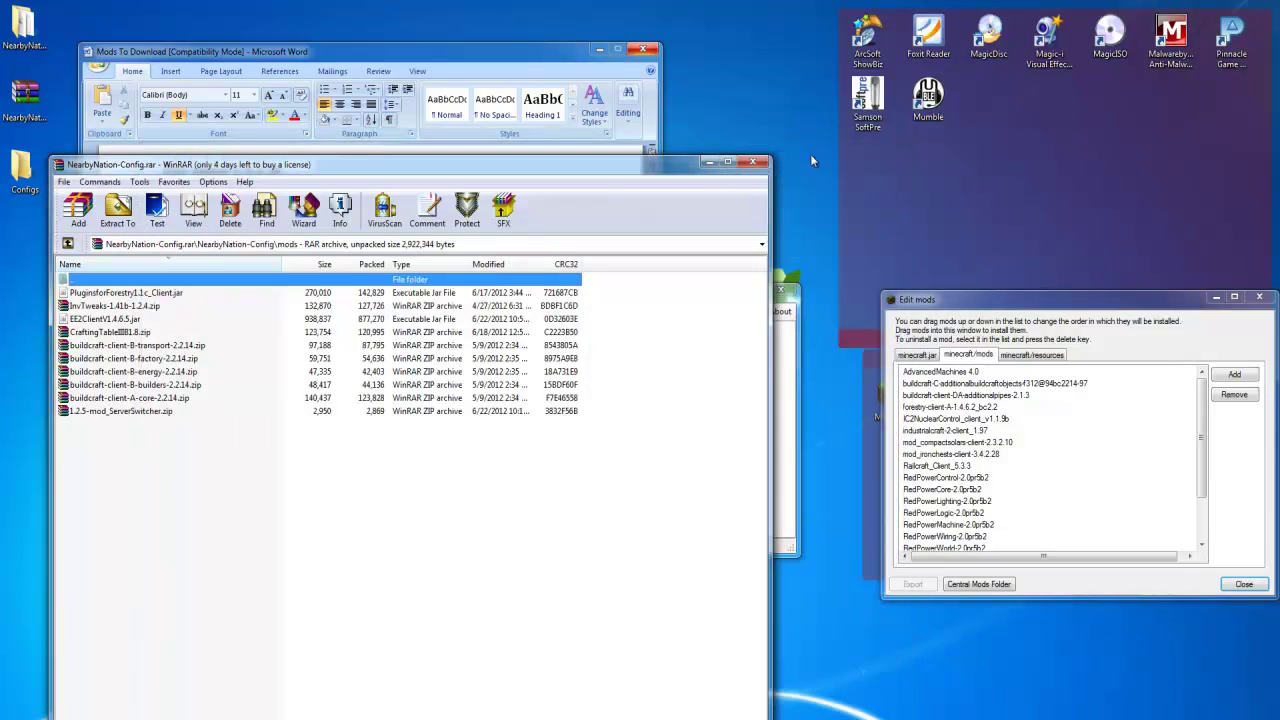
Add all the mod files in the archive's mods folder, from PluginsforForestry to ServerSwitcher, to the minecraft/mods list
left_click(957, 442)
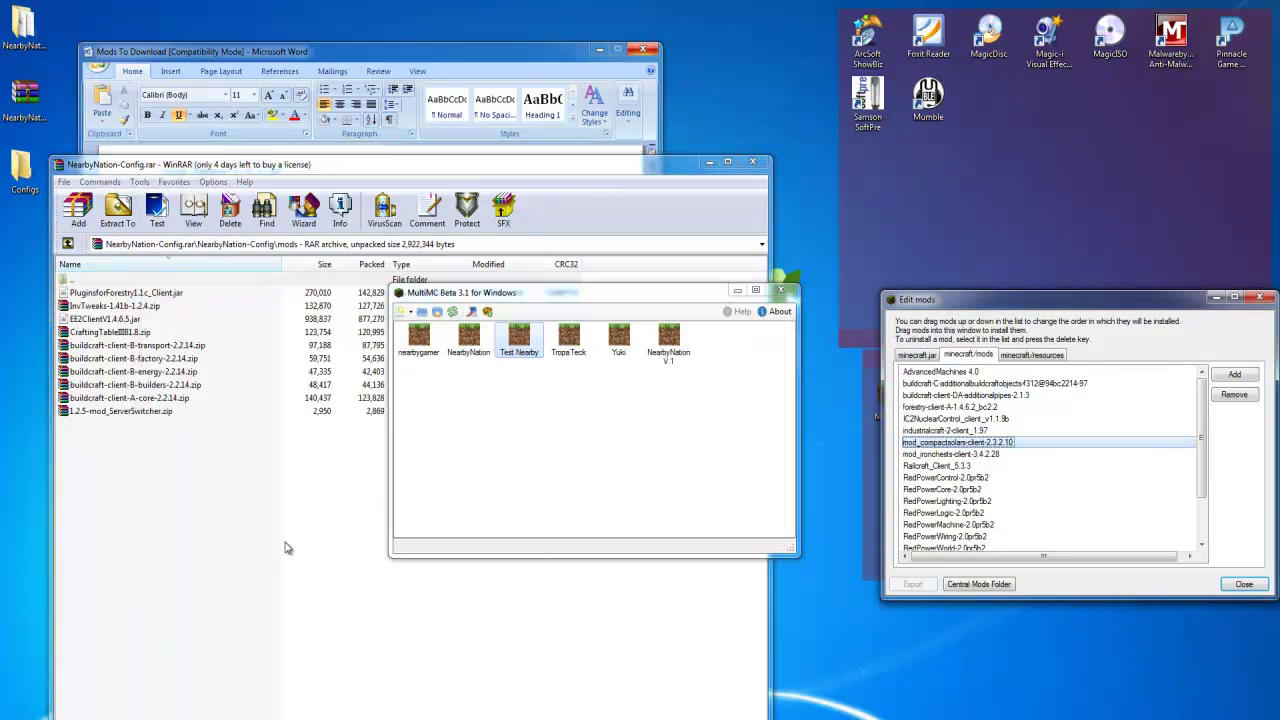
left_click_drag(180, 470, 118, 284)
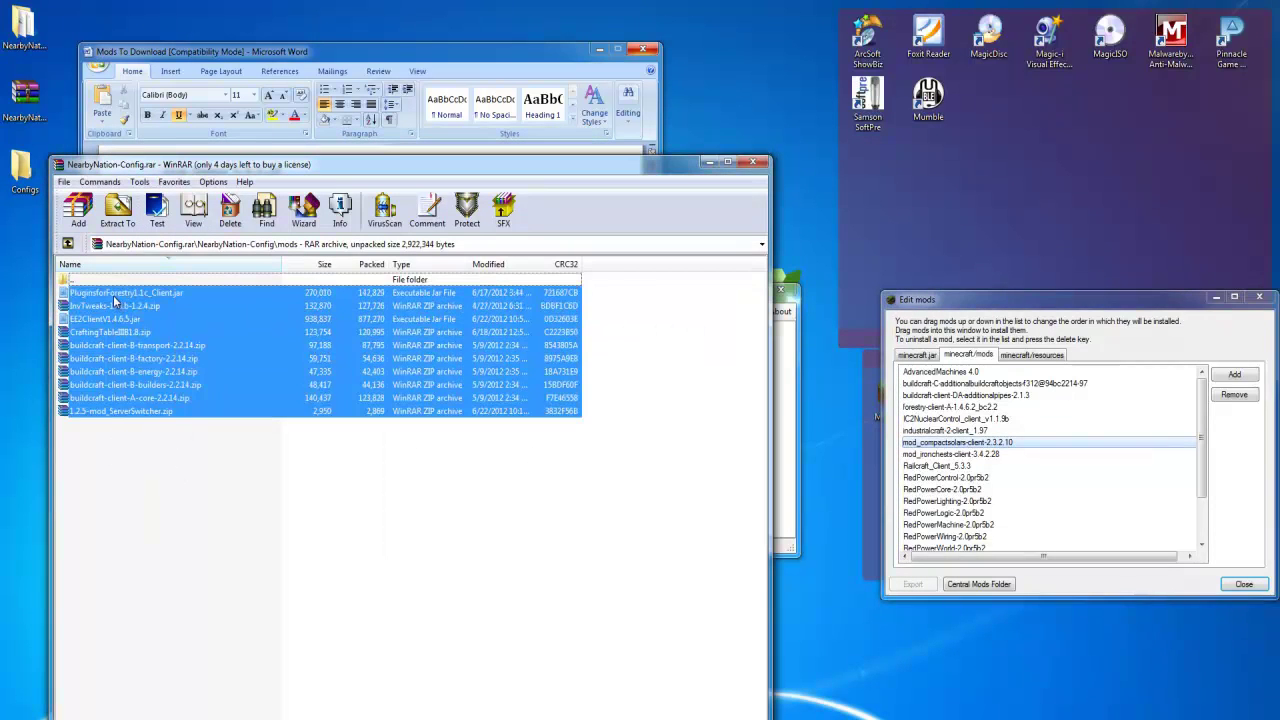
left_click(142, 459)
left_click_drag(142, 459, 100, 296)
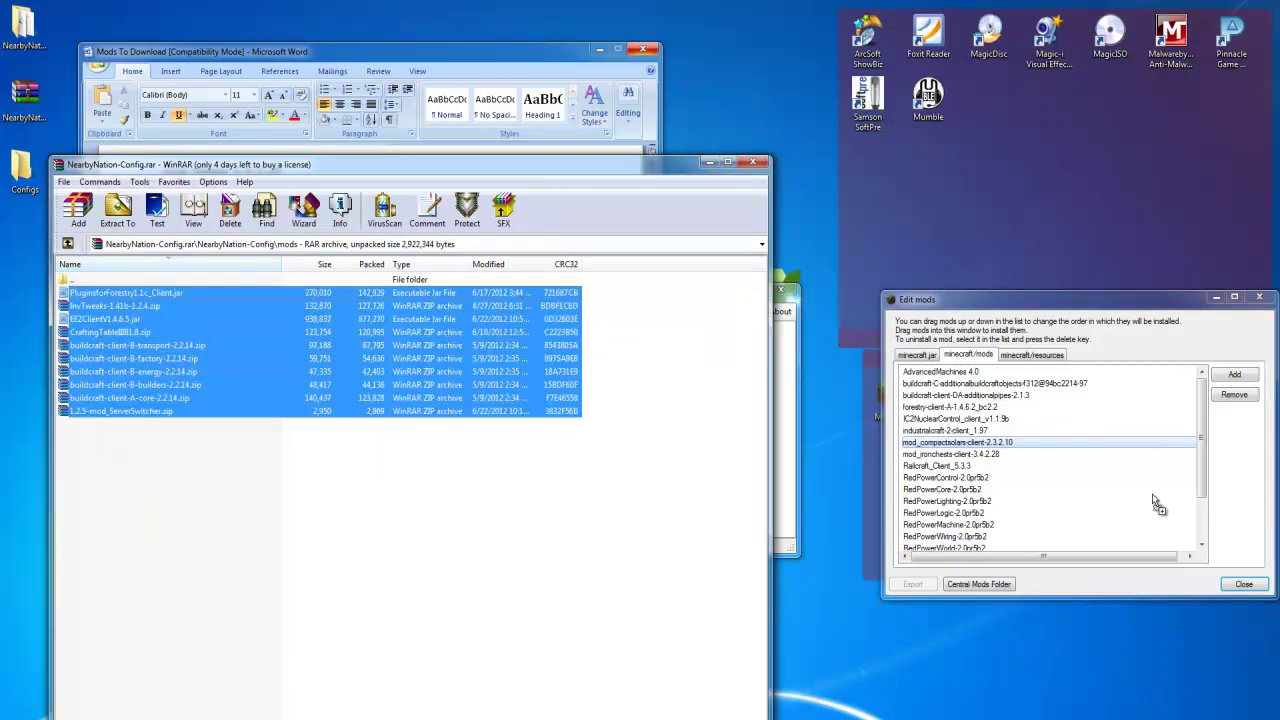
left_click_drag(1157, 503, 1155, 502)
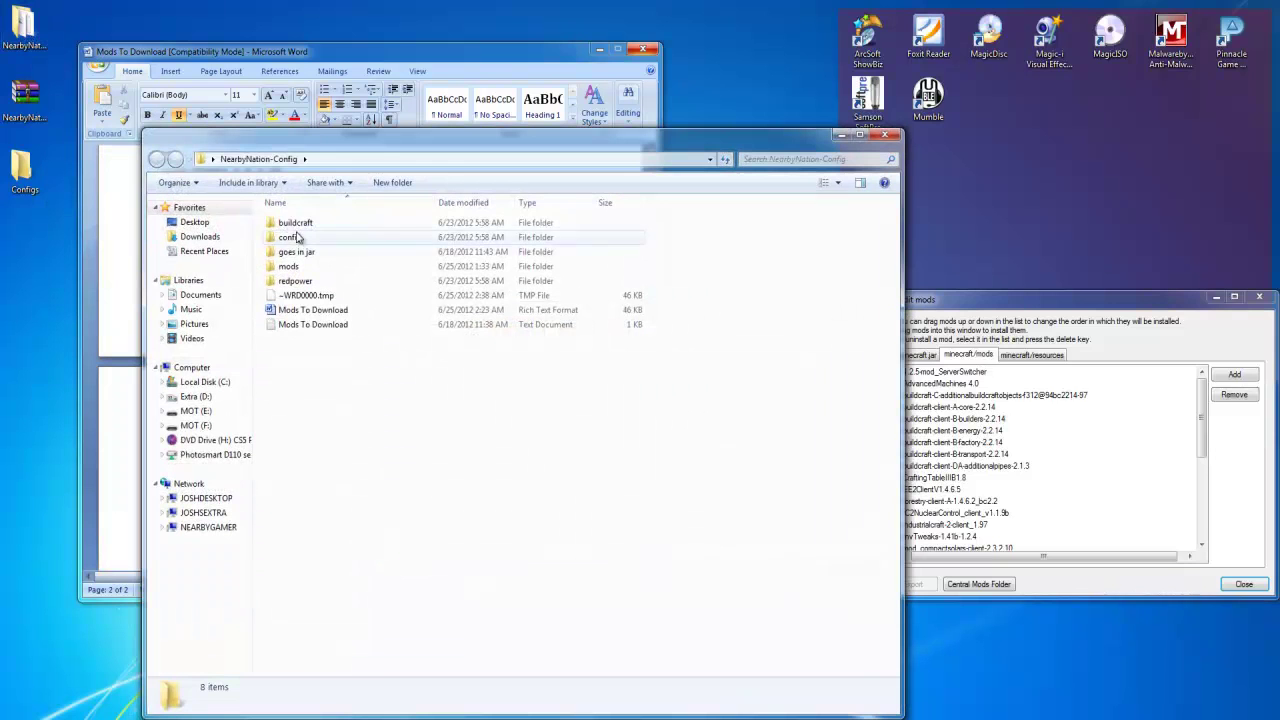
Select the buildcraft, config and redpower folders in NearbyNation-Config and close the Edit mods window
left_click(296, 223)
left_click(292, 237, "ctrl")
left_click_drag(292, 237, 307, 272)
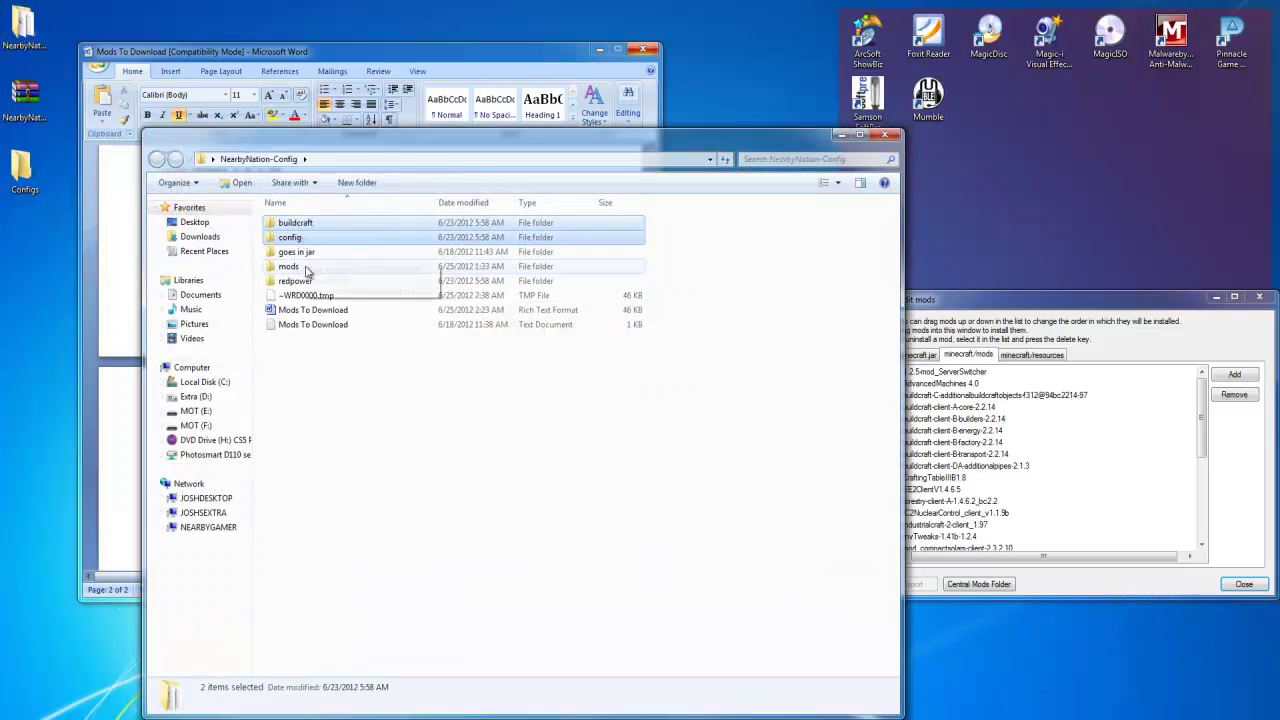
left_click(295, 281, "ctrl")
left_click(1045, 445)
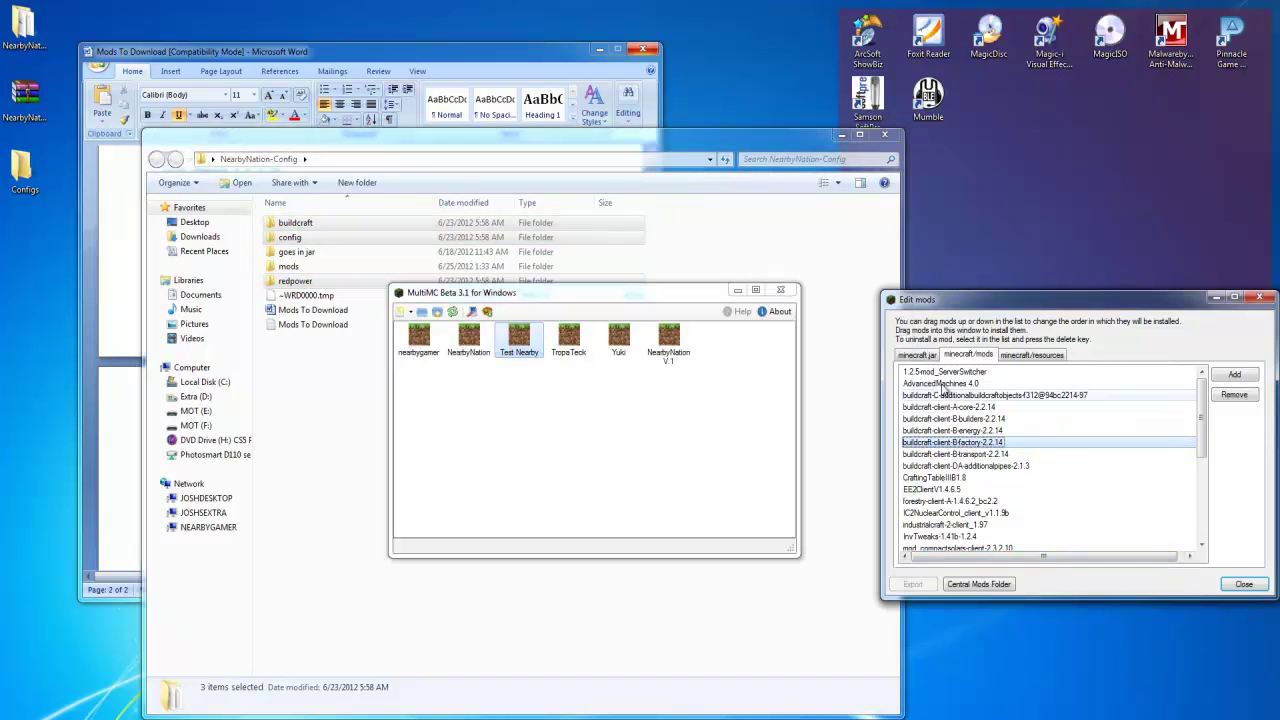
left_click(1243, 584)
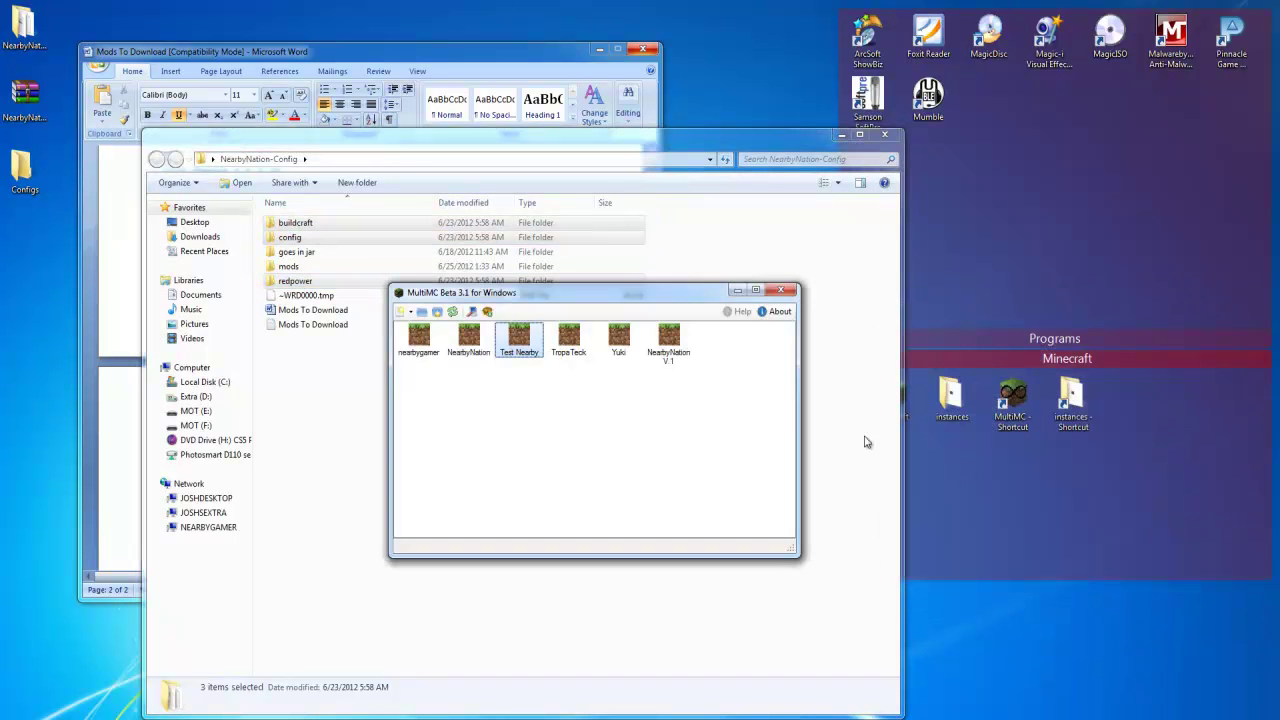
Open the .minecraft folder of the Test Nearby instance and place its window beside the NearbyNation-Config folder
right_click(515, 340)
left_click(545, 470)
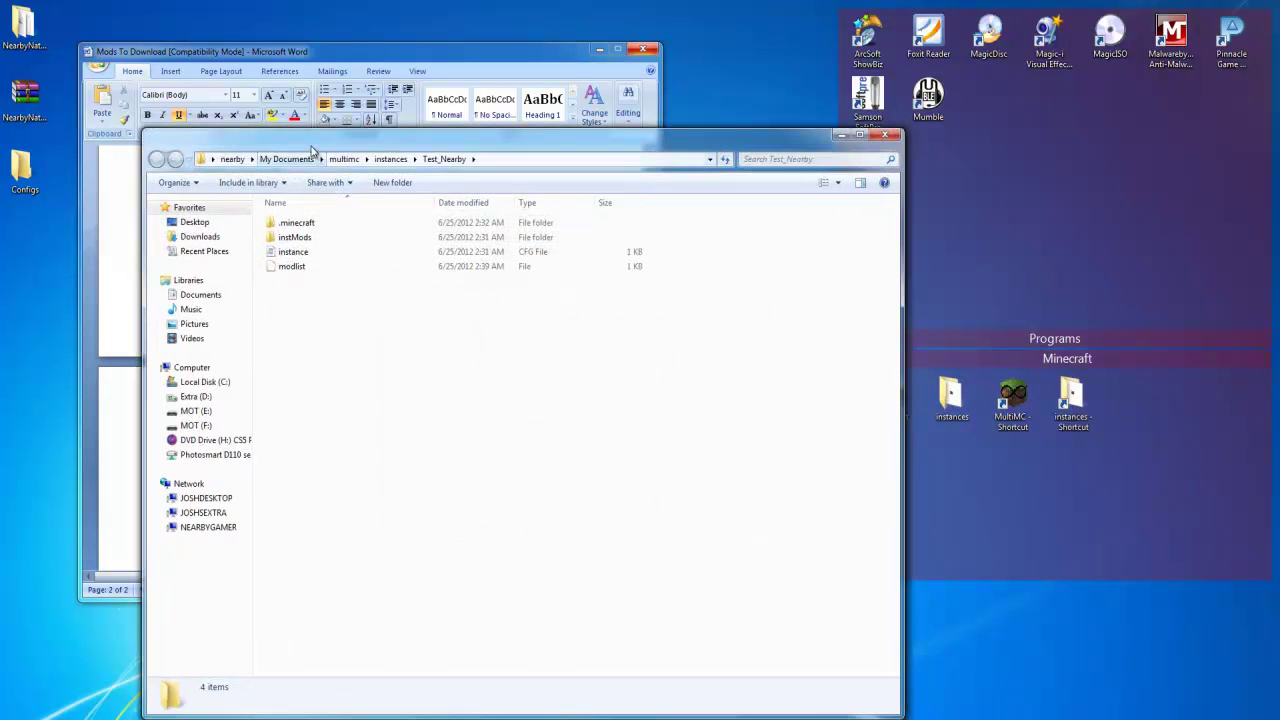
double_click(440, 148)
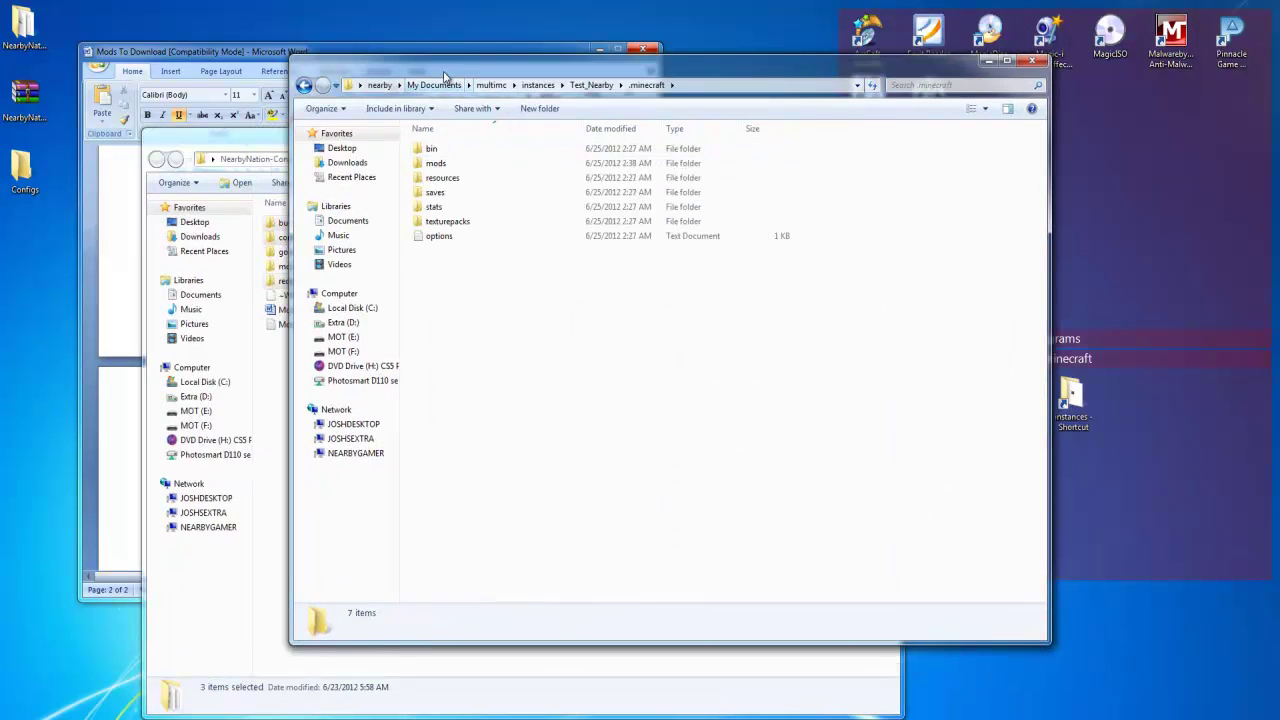
left_click_drag(440, 66, 595, 56)
Copy the buildcraft, config and redpower folders into the instance's .minecraft folder and close that folder window
mouse_move(296, 230)
left_mouse_down()
mouse_move(392, 230)
mouse_move(294, 222)
left_mouse_up()
right_click(294, 222)
left_click(349, 443)
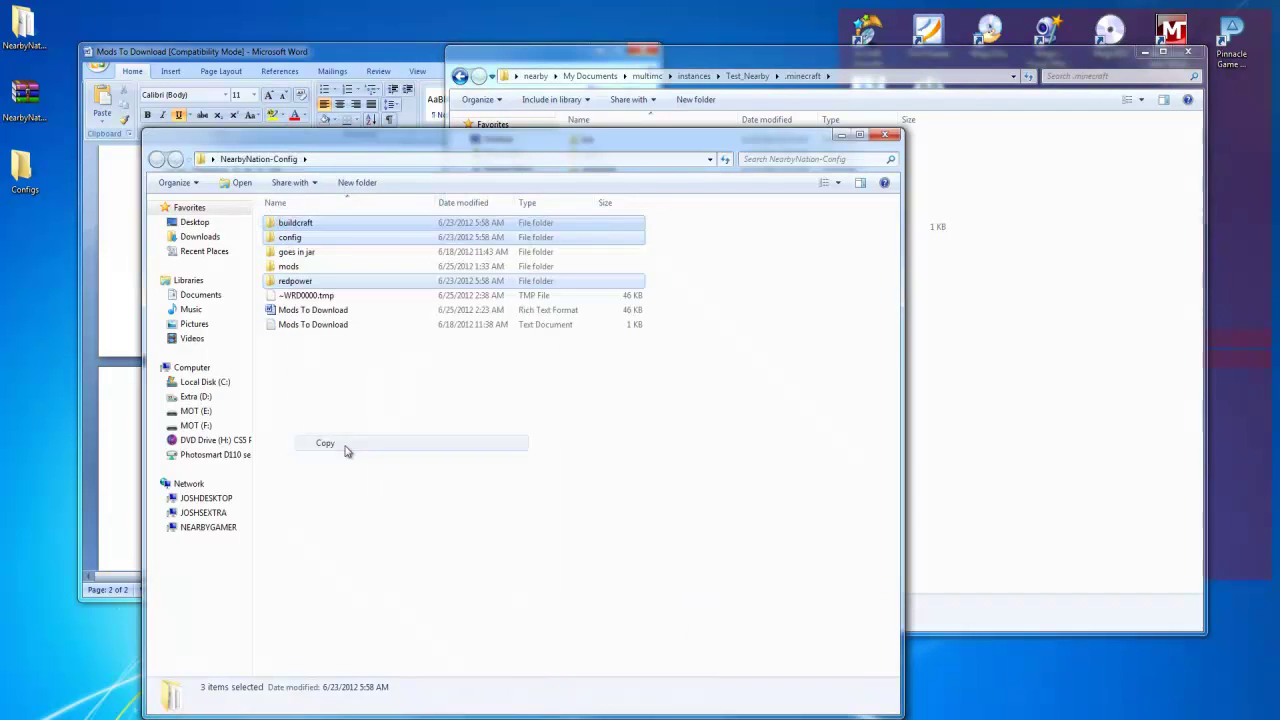
right_click(986, 351)
left_click(991, 448)
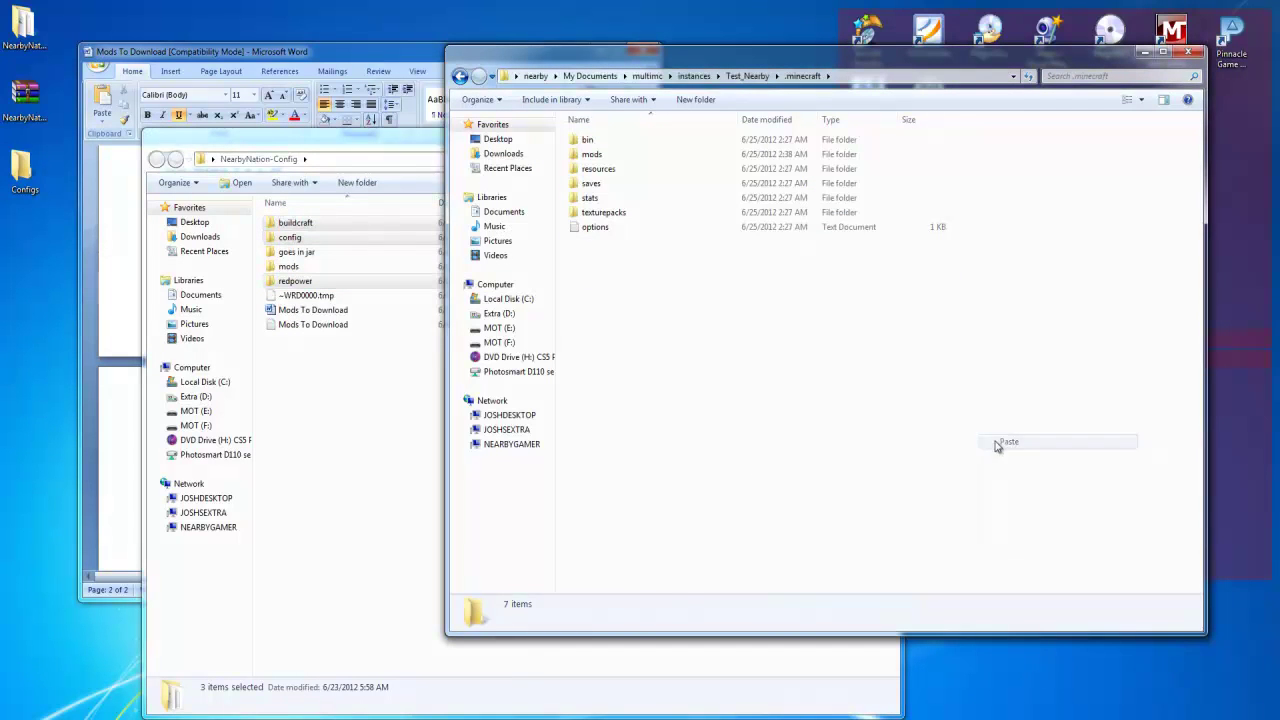
left_click(627, 391)
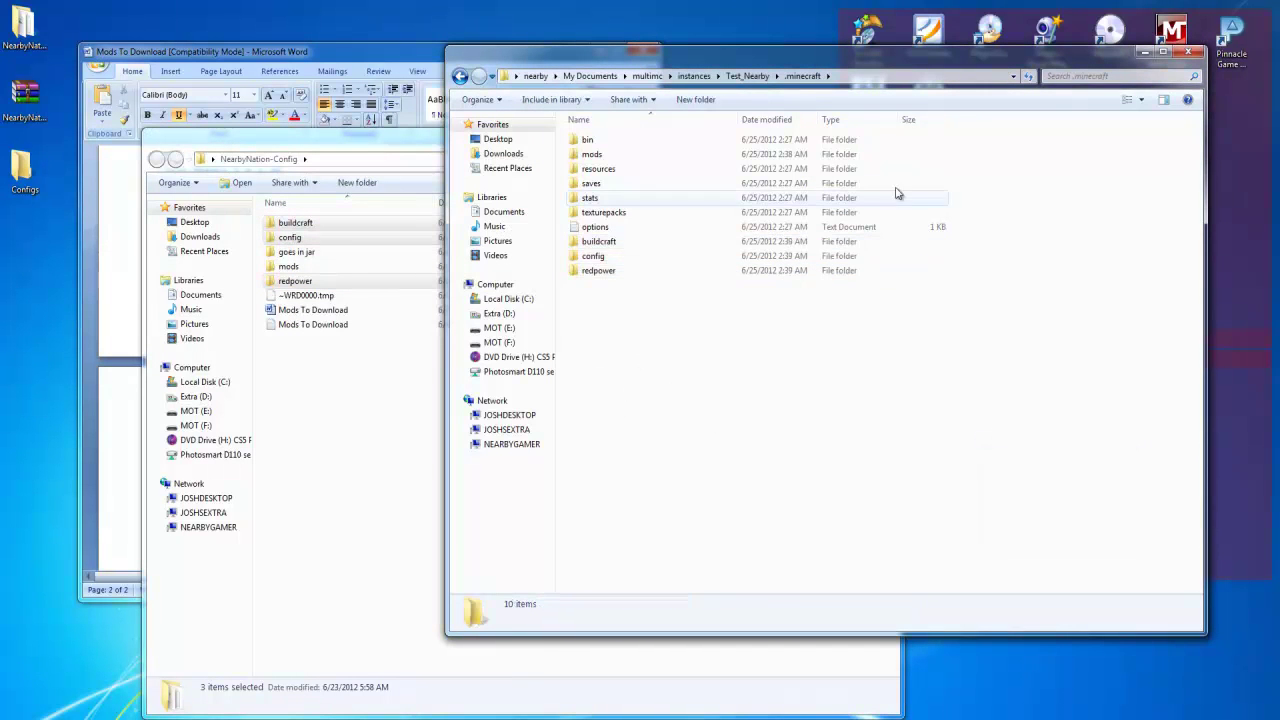
left_click(1188, 51)
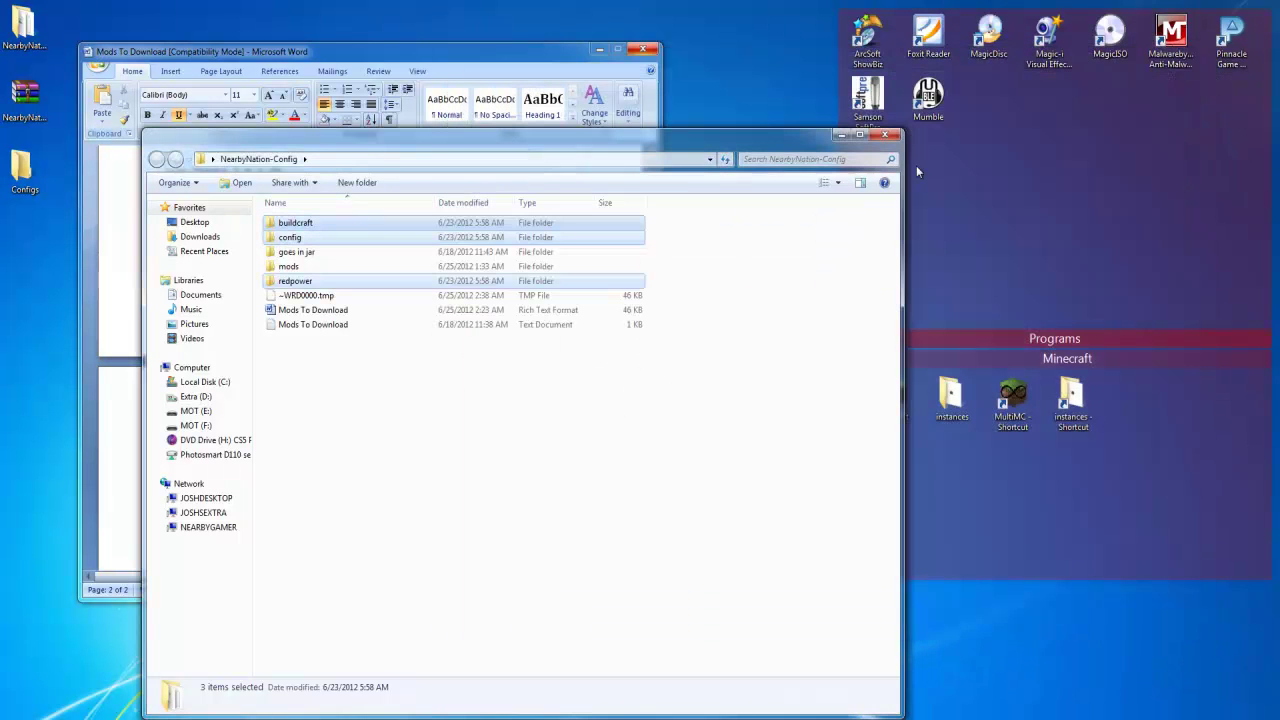
Minimize the NearbyNation-Config folder and launch the Test Nearby instance with the remembered login
left_click(841, 138)
double_click(519, 350)
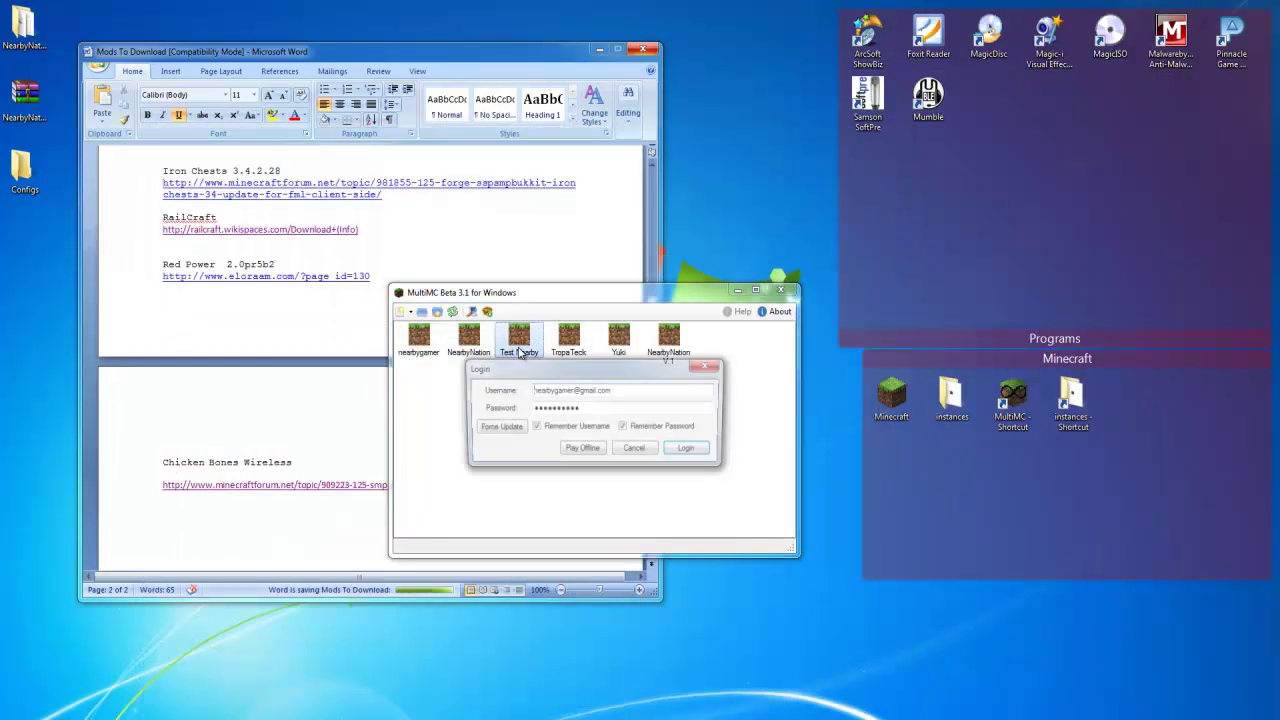
left_click(685, 447)
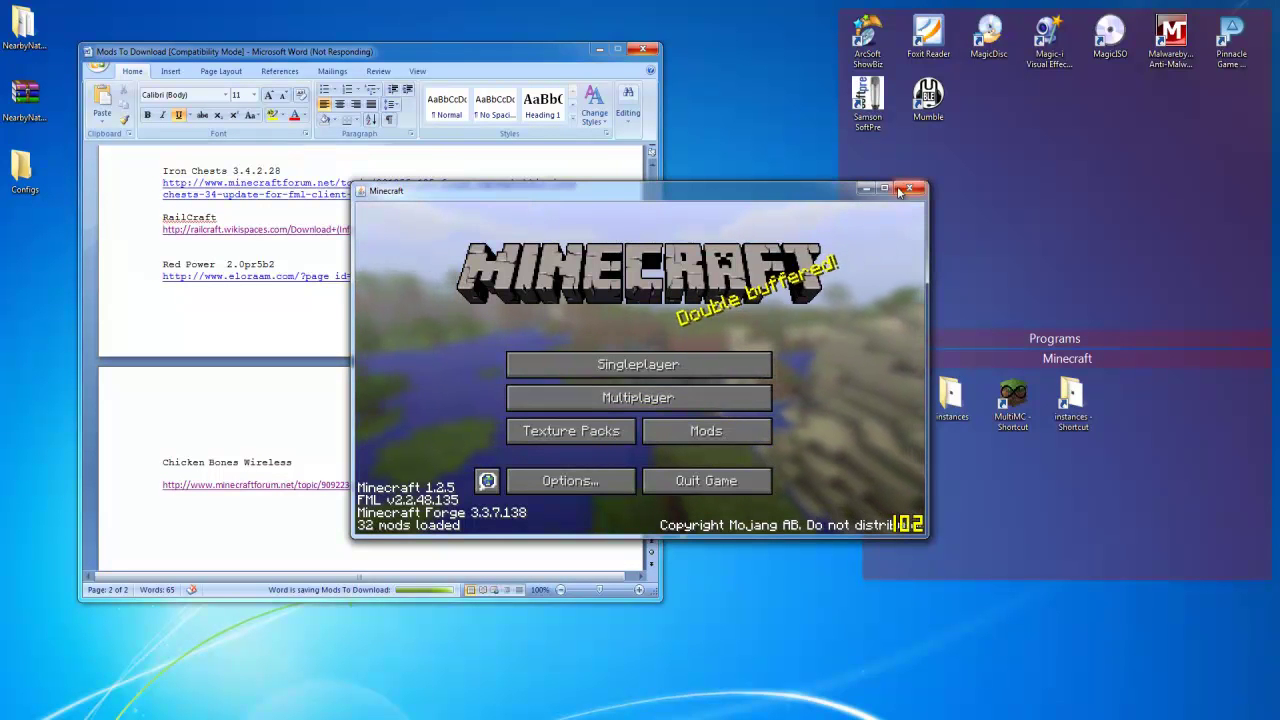
Minimize the Mods To Download document, quit the Minecraft test run and close the MultiMC Console
left_click(598, 50)
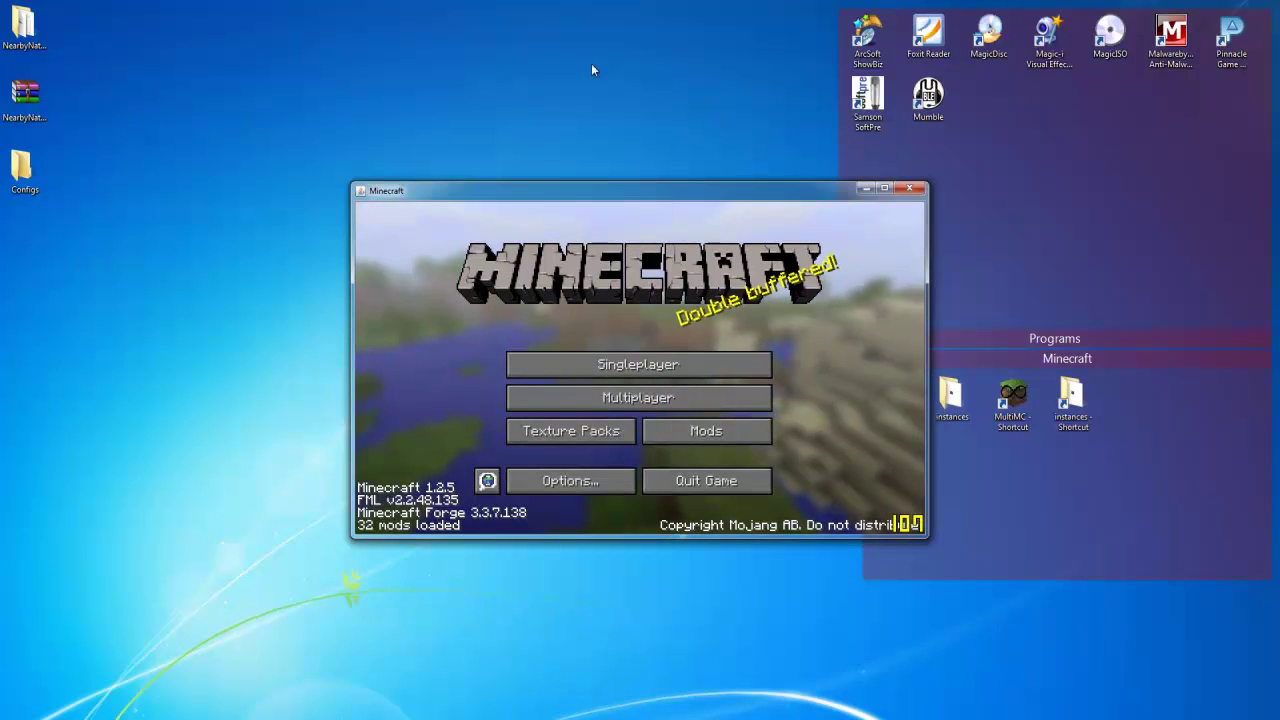
left_click(909, 189)
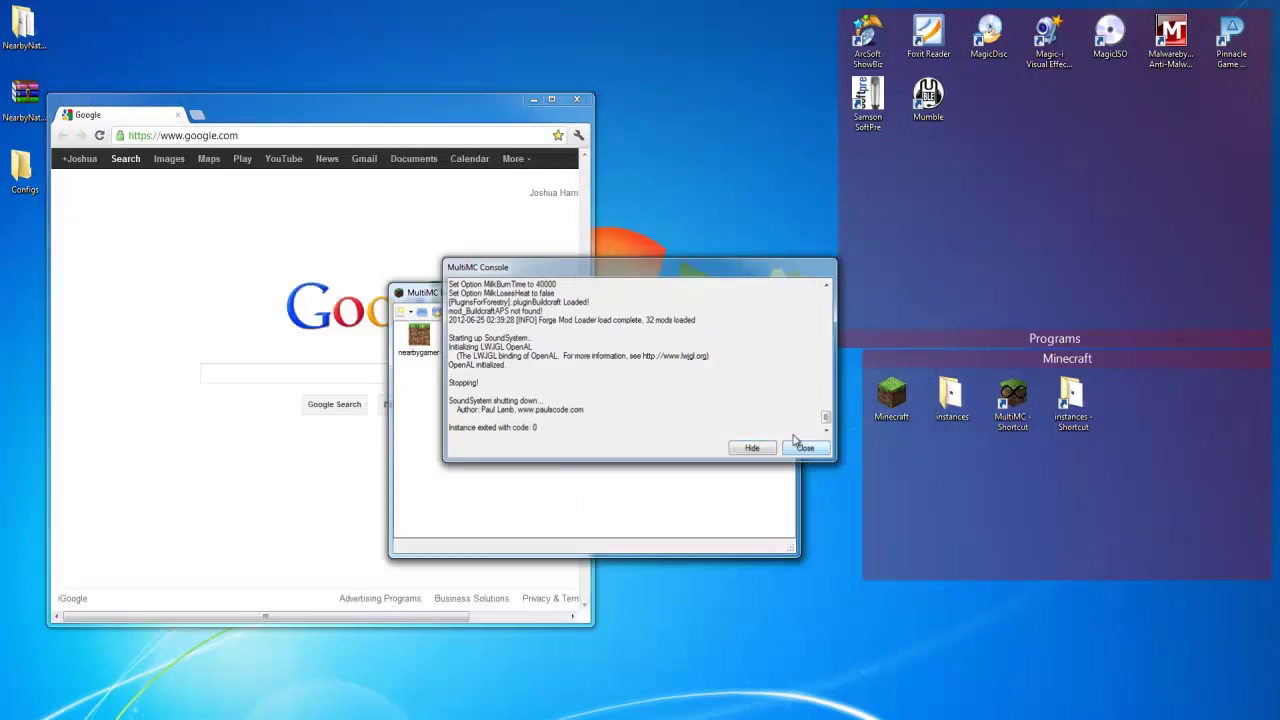
left_click(806, 448)
Search the web for optifine and open the [1.2.5] OptiFine HD_C3 topic on Minecraft Forums
left_click(237, 134)
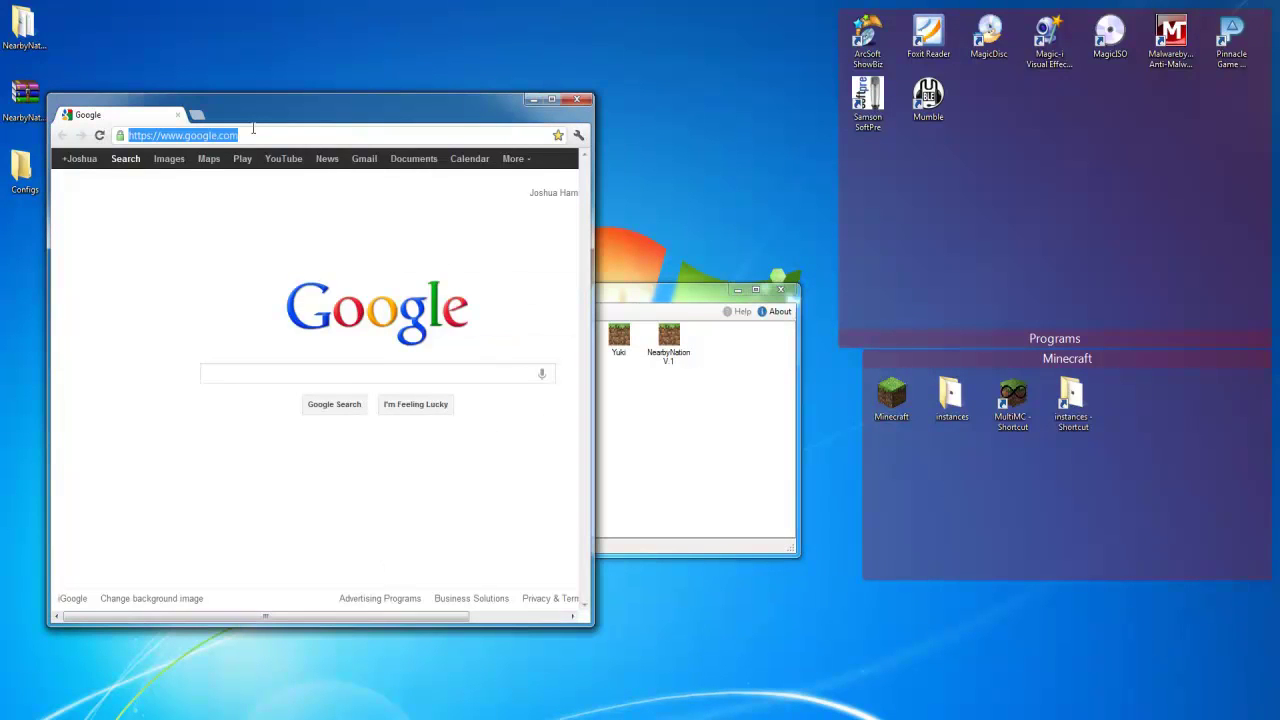
type("optifine")
key("Return")
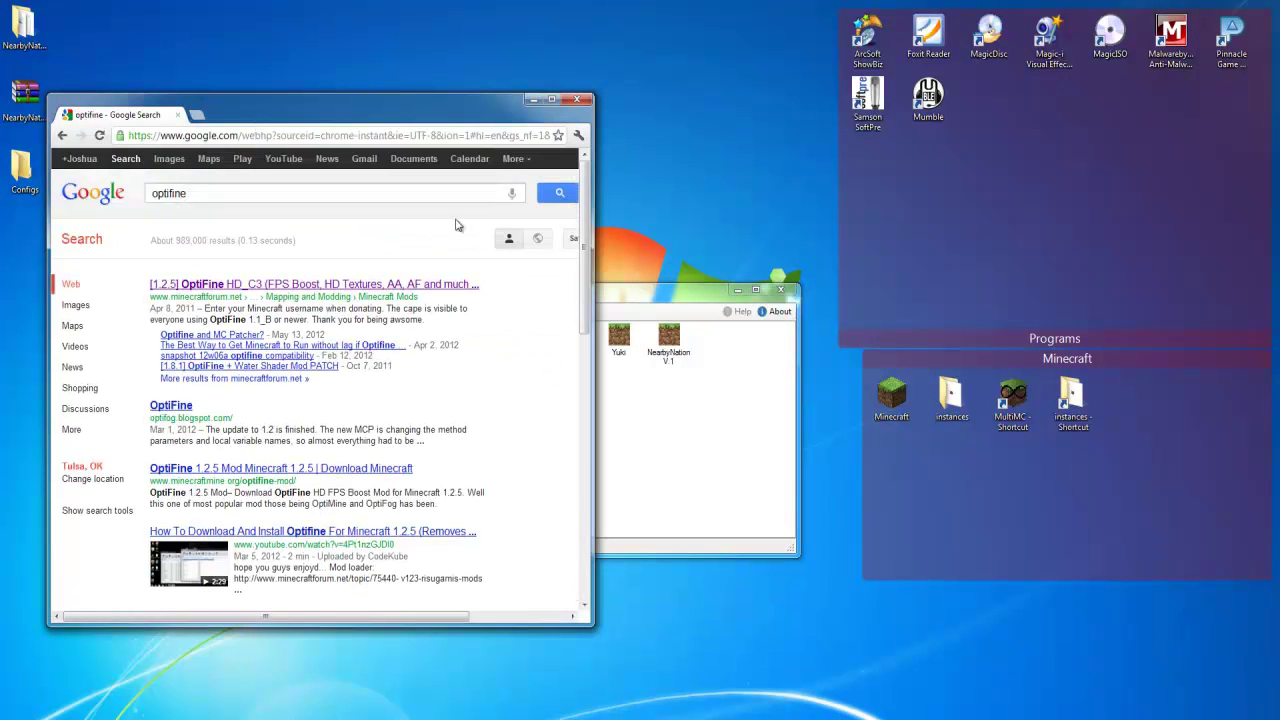
left_click(398, 285)
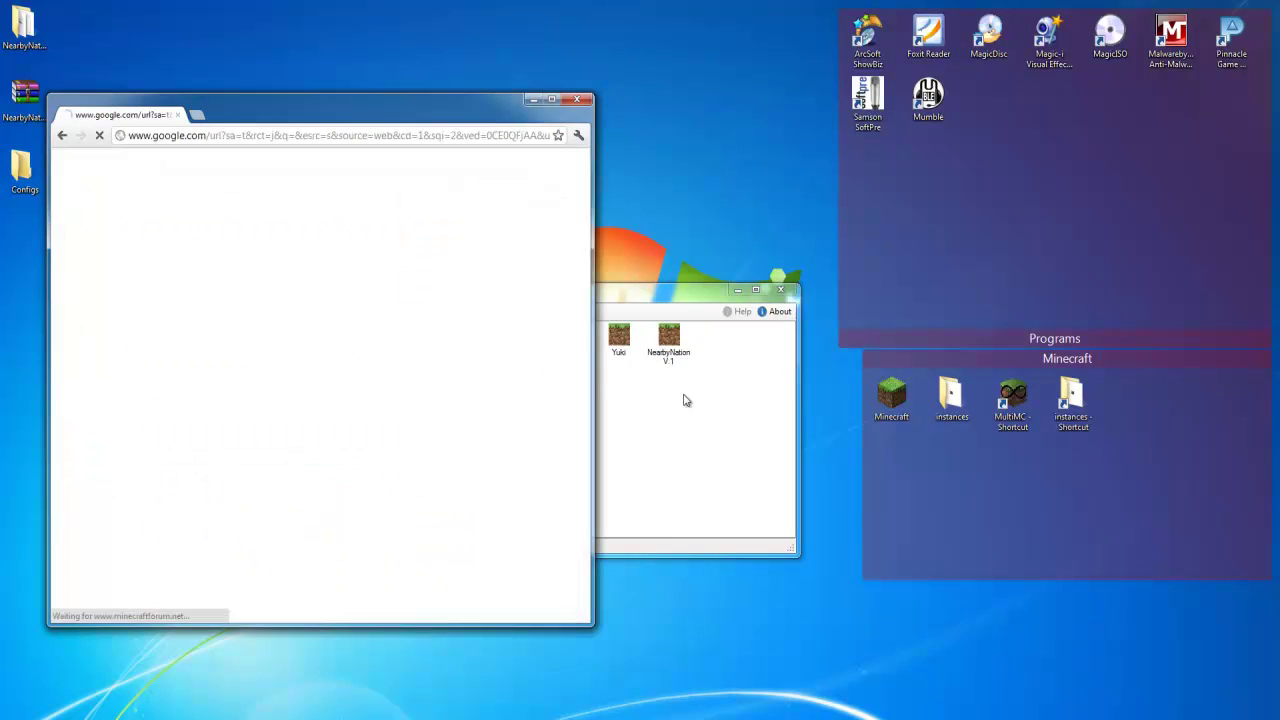
Open the mod editor of the Test Nearby instance and arrange it side by side with the browser
left_click(685, 400)
right_click(525, 338)
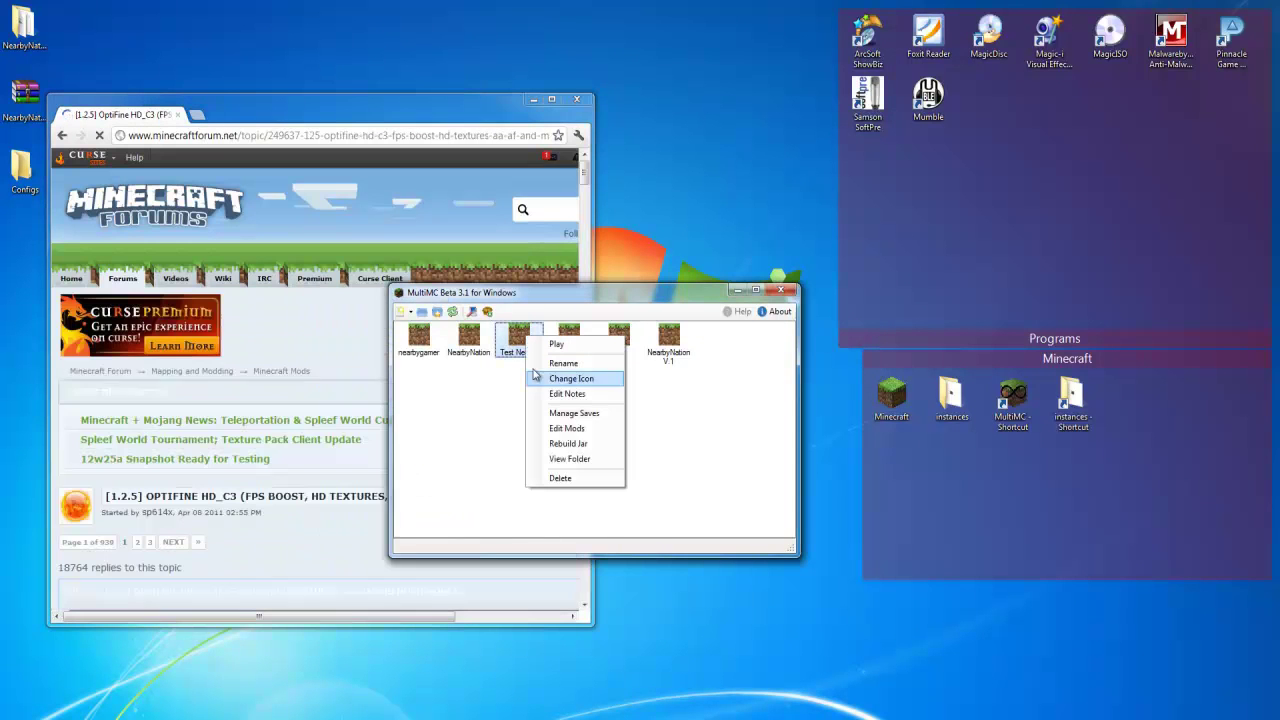
left_click(568, 428)
left_click_drag(515, 283, 735, 184)
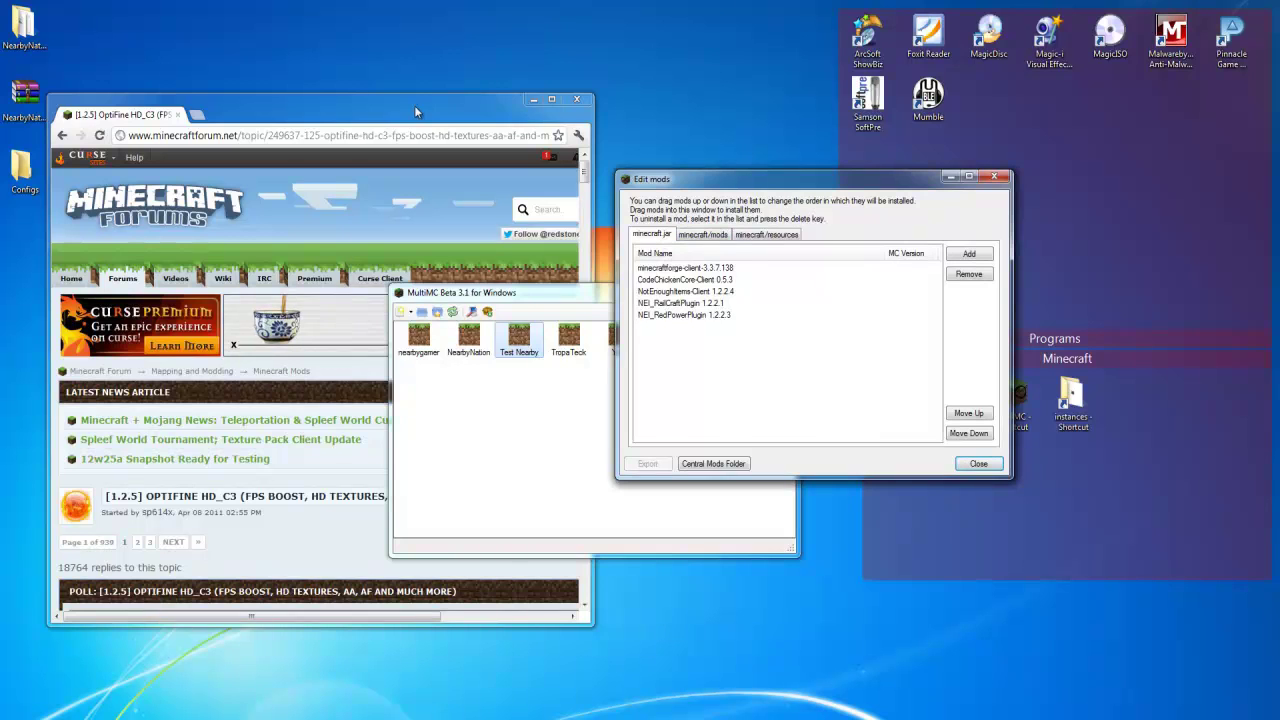
left_click_drag(414, 105, 380, 63)
Download the OptiFine HD A7 Smooth + AA preview for Minecraft 1.2.5, skipping the adf.ly advertisement
scroll(351, 457, "down", 10)
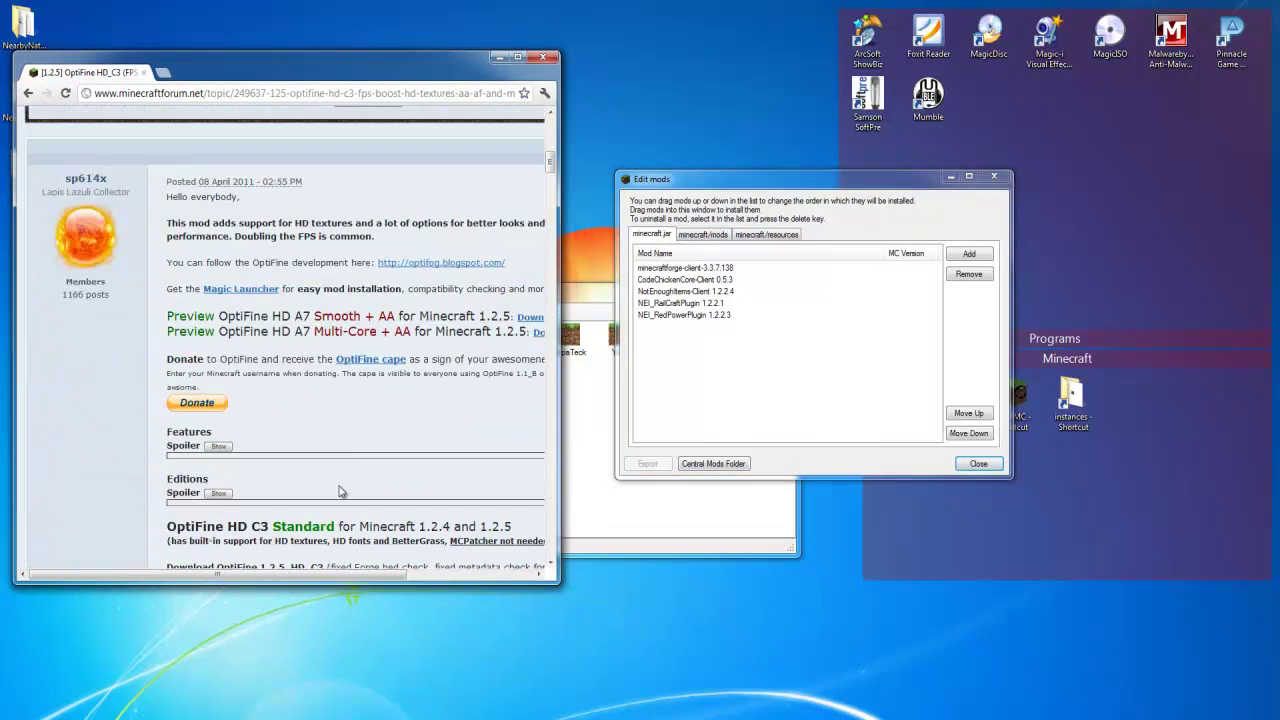
scroll(295, 574, "right", 3)
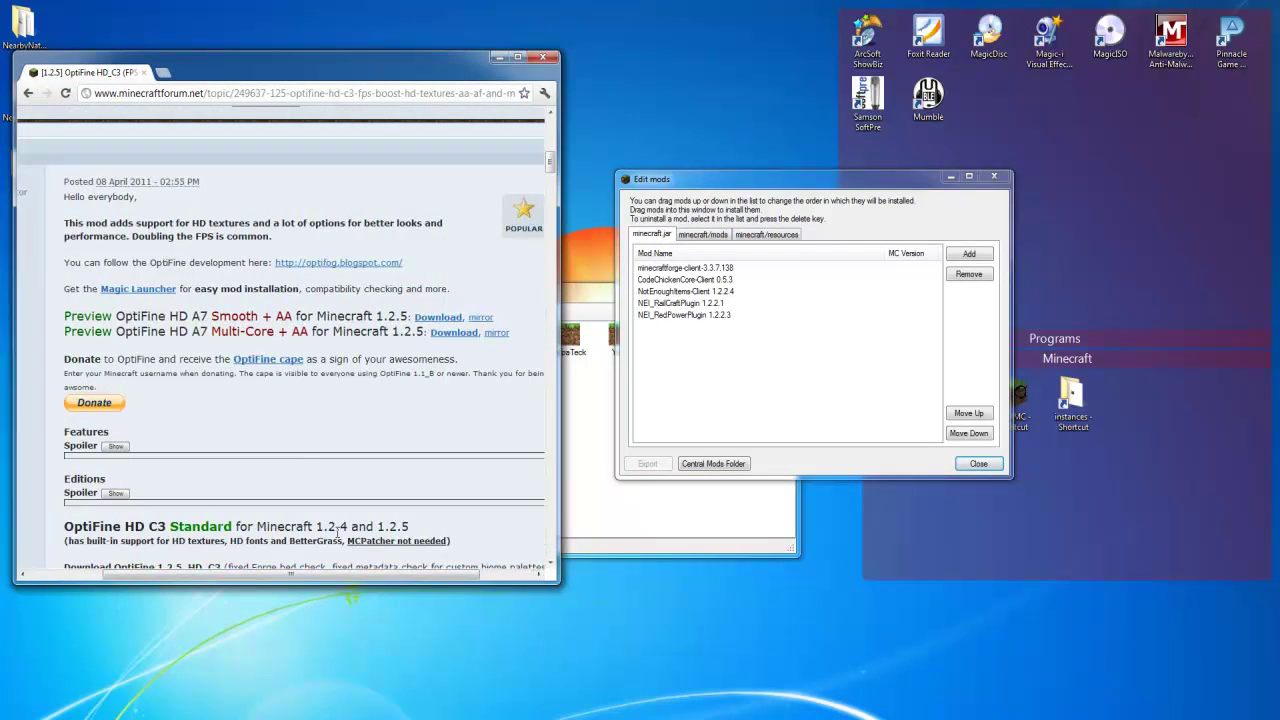
left_click(438, 317)
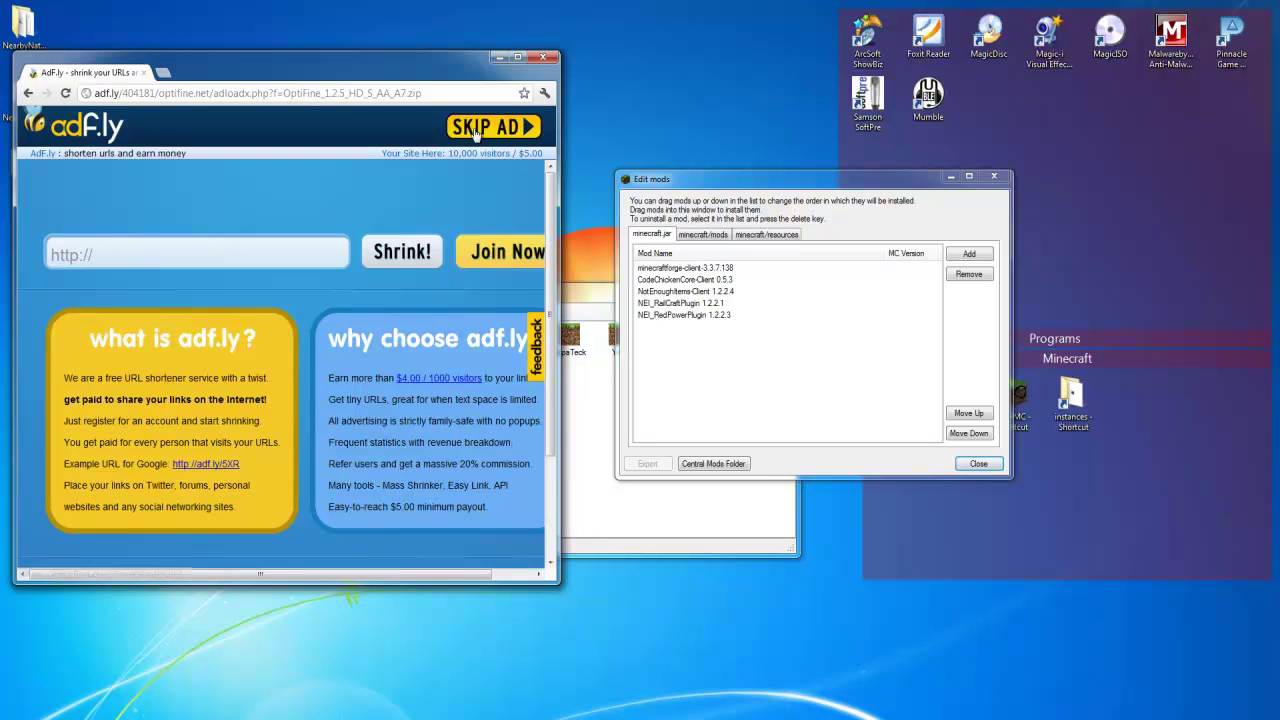
left_click(482, 128)
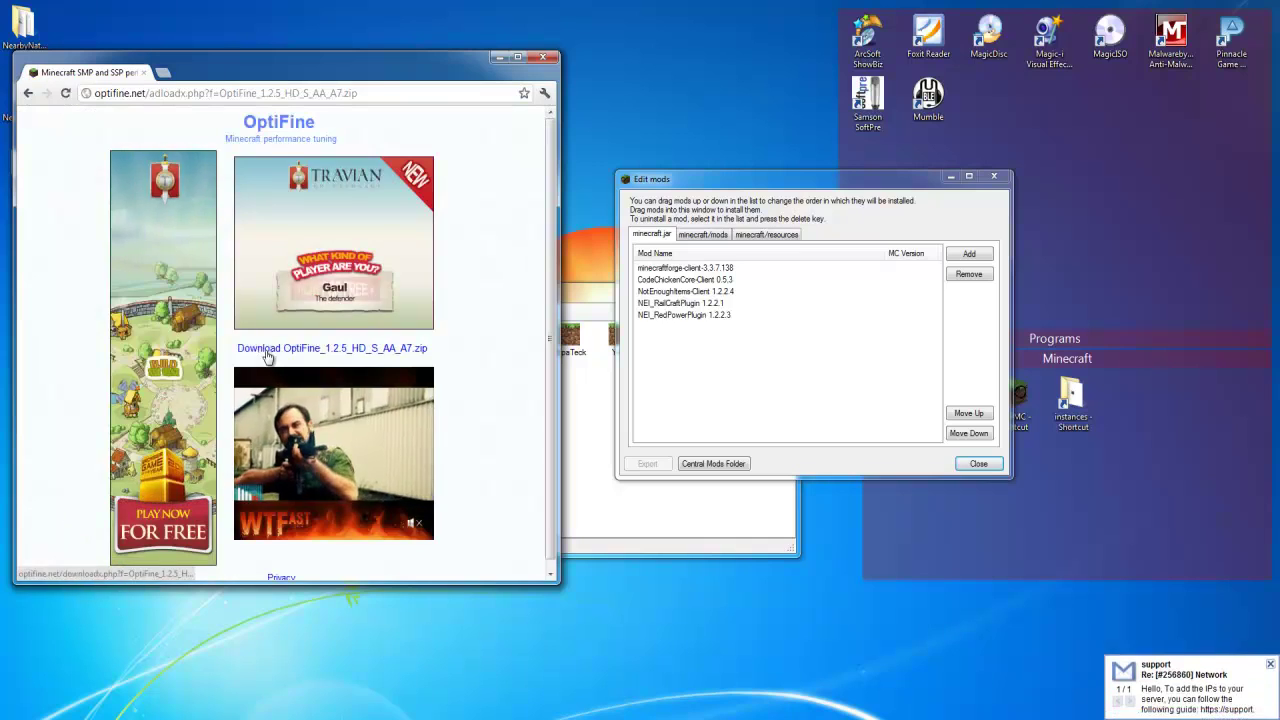
left_click(270, 349)
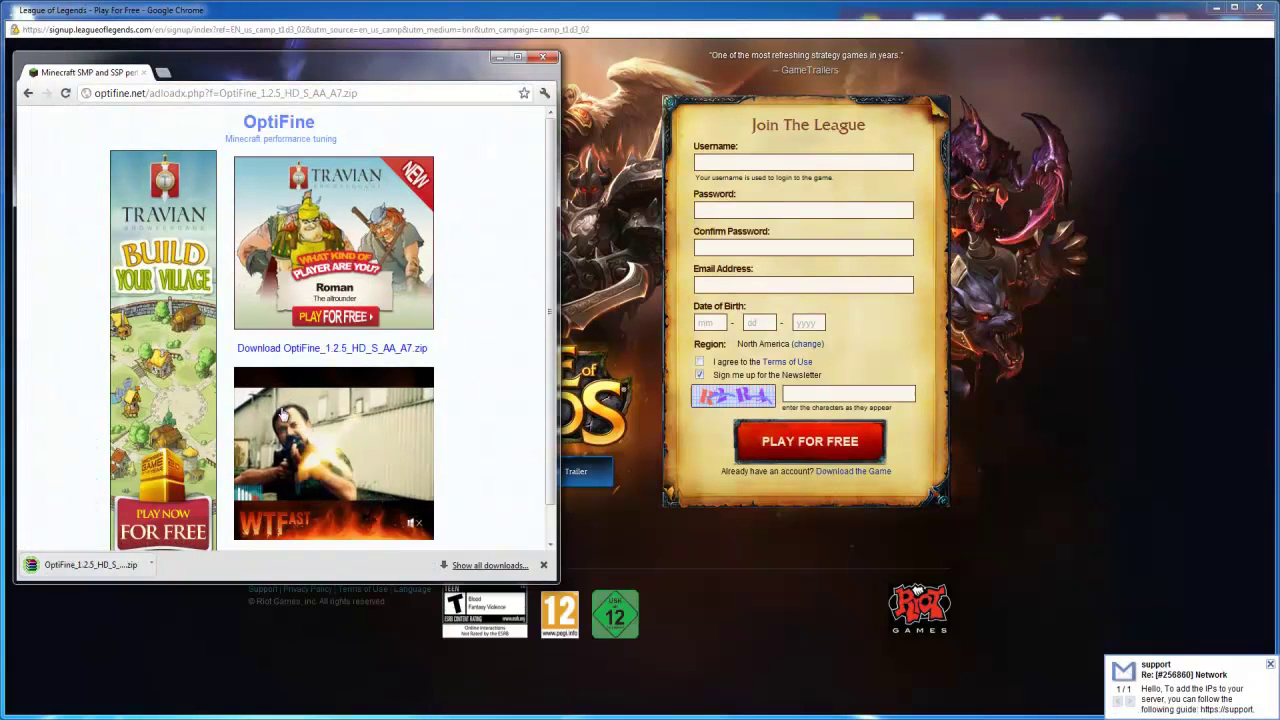
Dismiss the mail notification and the League of Legends pop-up, and add the OptiFine zip to the end of the minecraft.jar list
left_click(1271, 666)
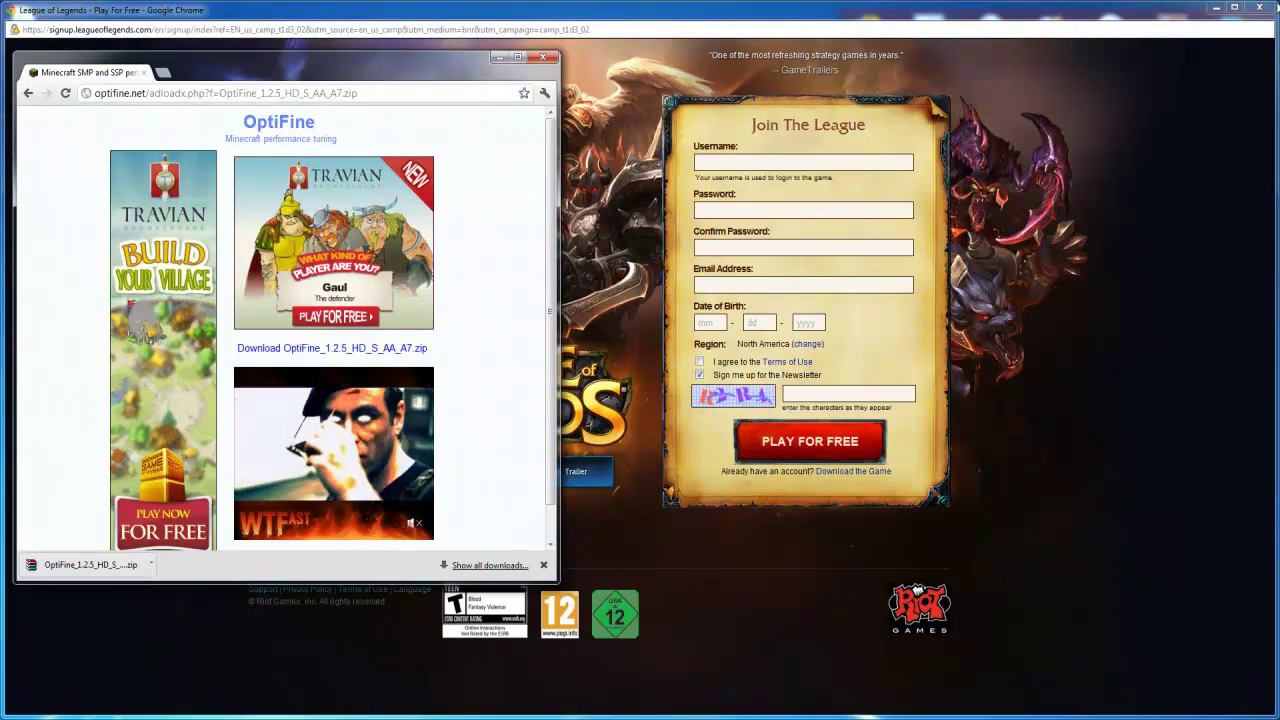
left_click(1259, 7)
left_click_drag(93, 583, 797, 446)
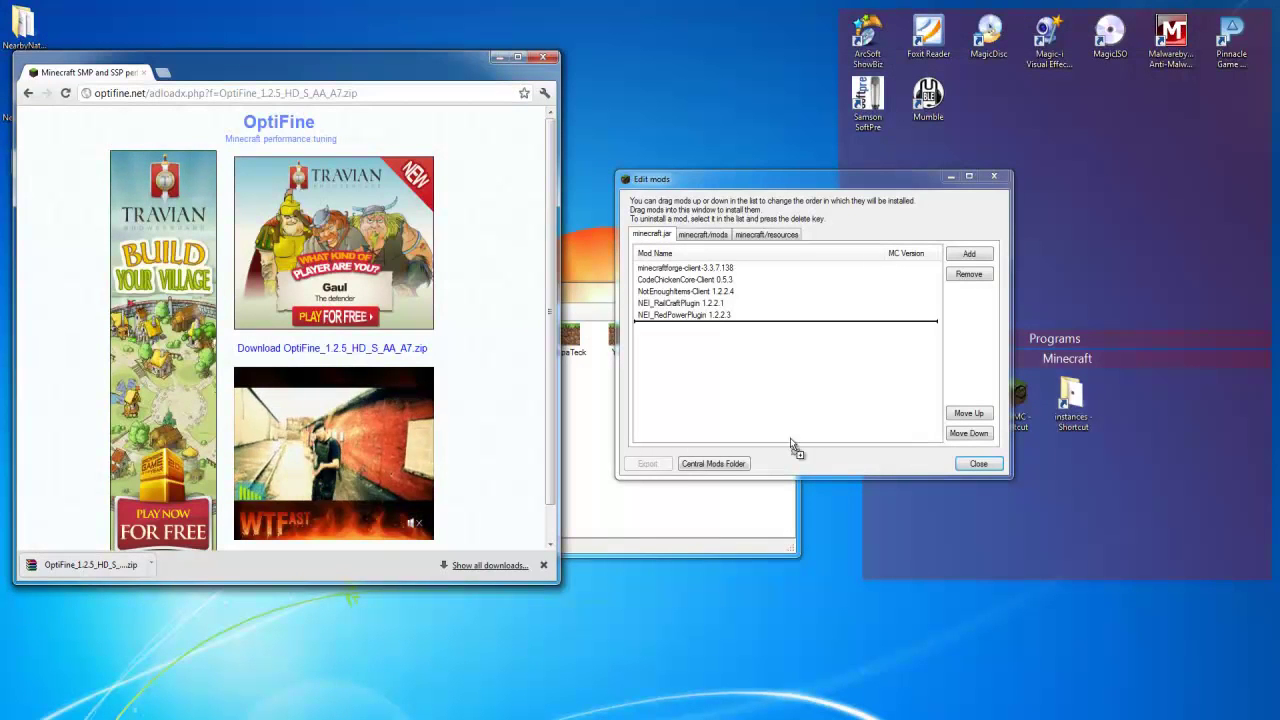
Close the browser and the mod editor, and launch the Test Nearby instance with the saved login
left_click(542, 56)
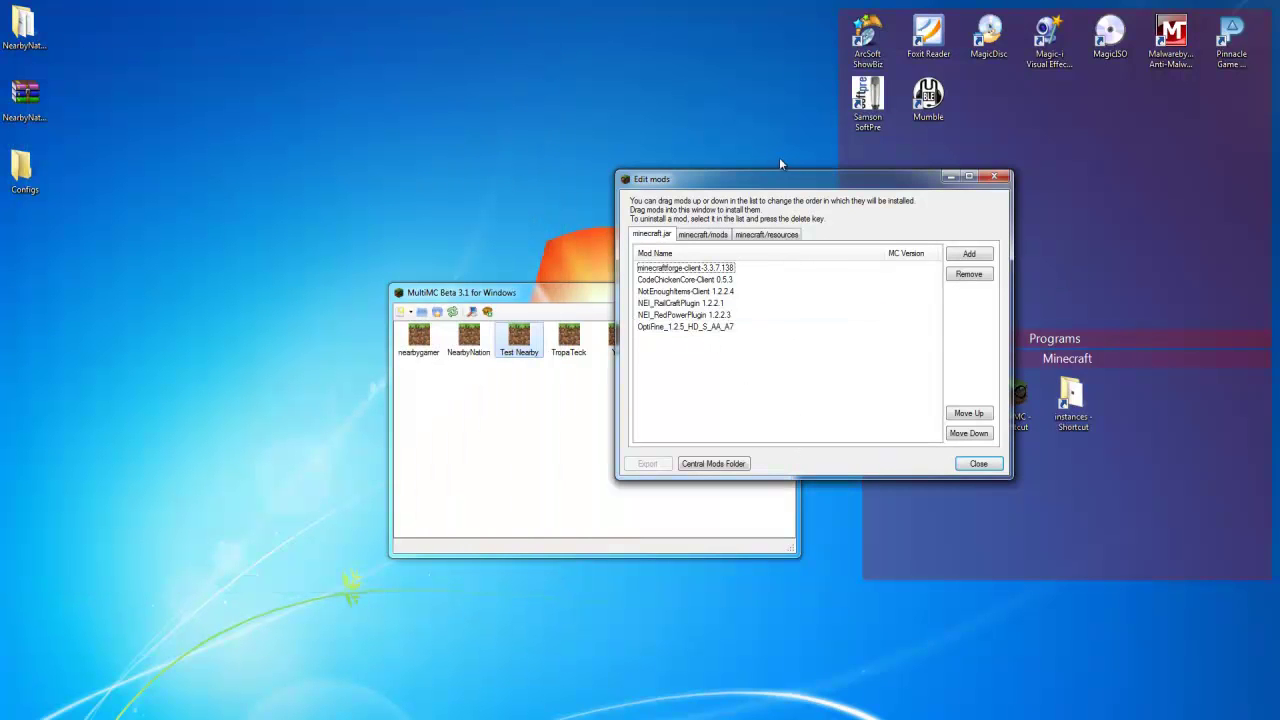
left_click_drag(770, 178, 537, 145)
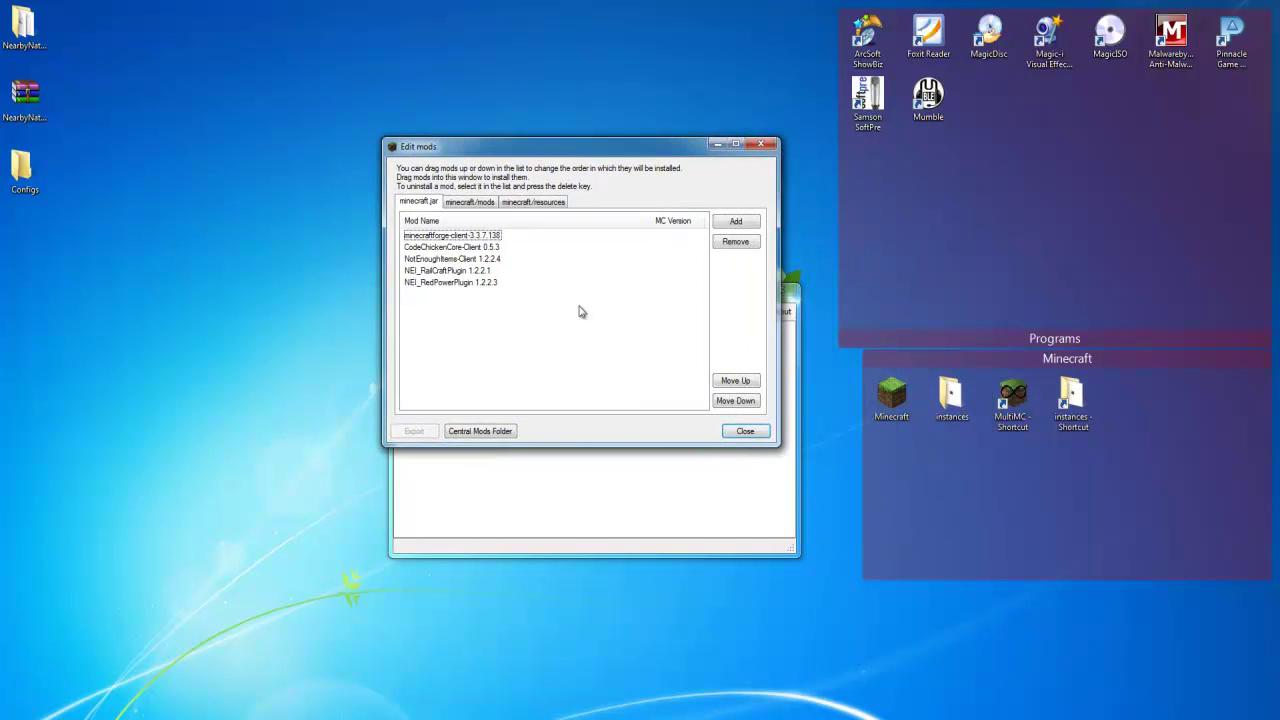
left_click(748, 435)
double_click(519, 338)
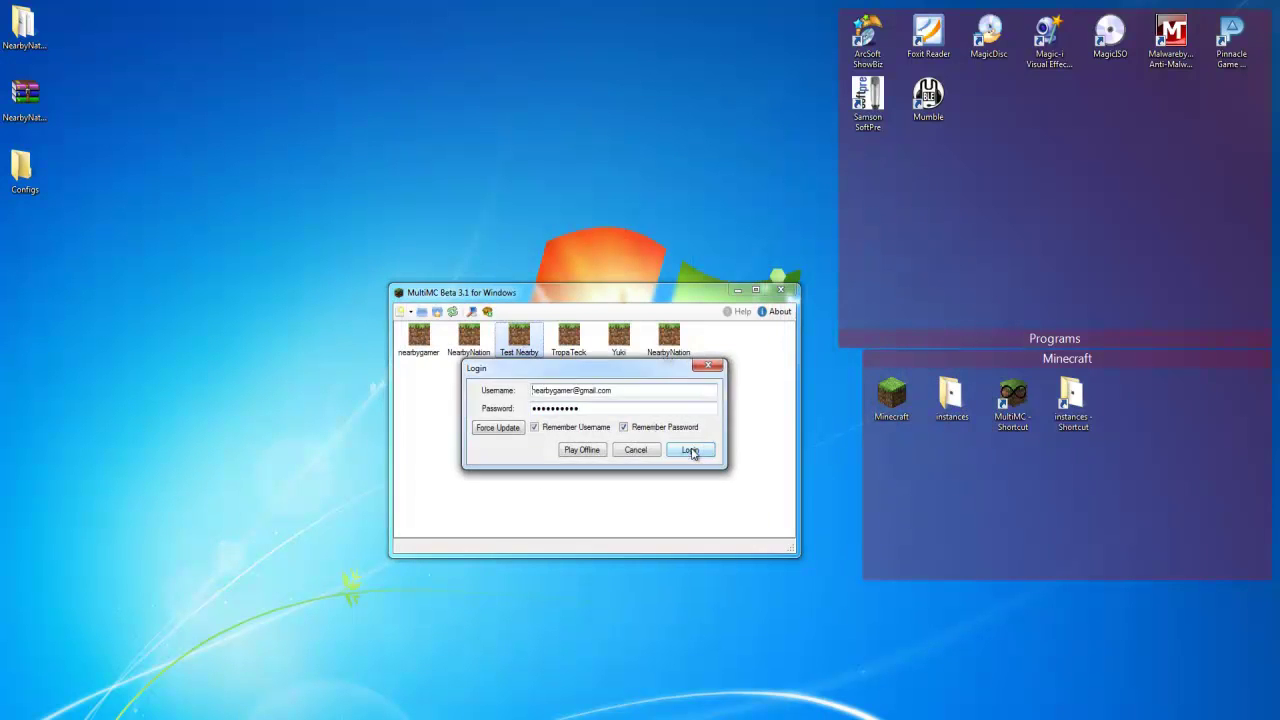
left_click(686, 450)
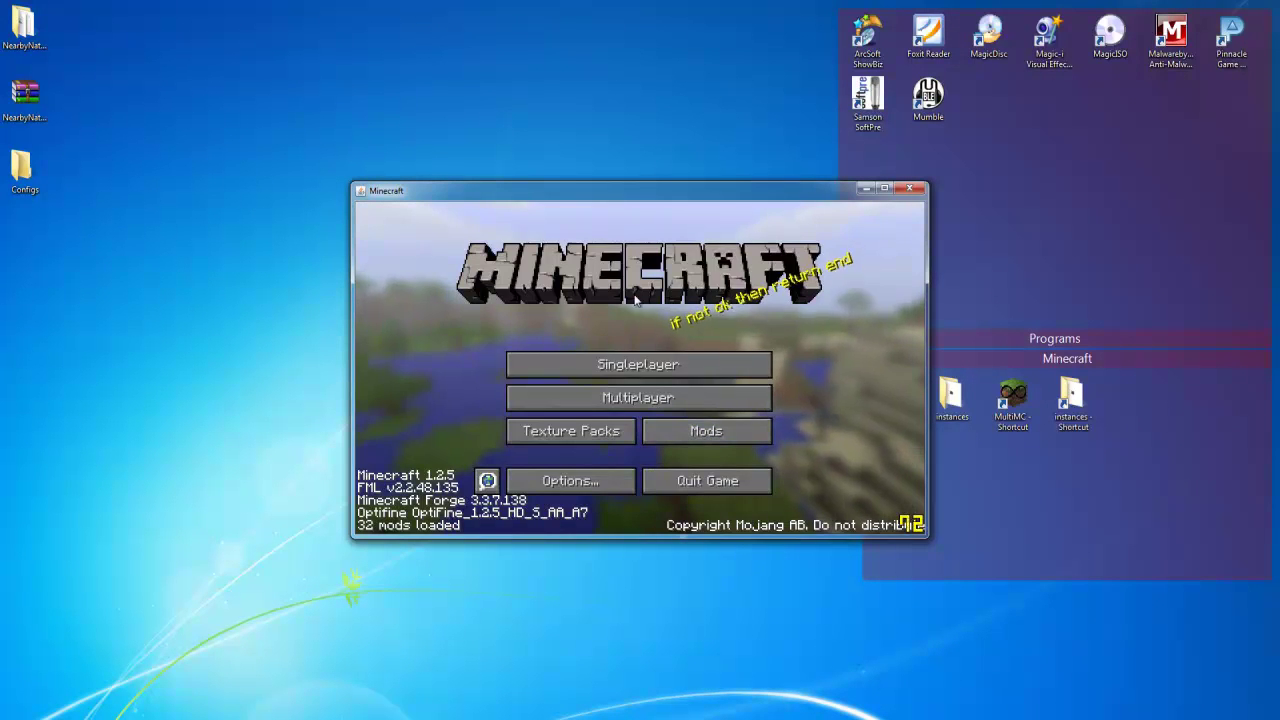
Create a new singleplayer world with the default settings and maximize the game window
left_click(635, 362)
left_click(649, 476)
left_click(556, 505)
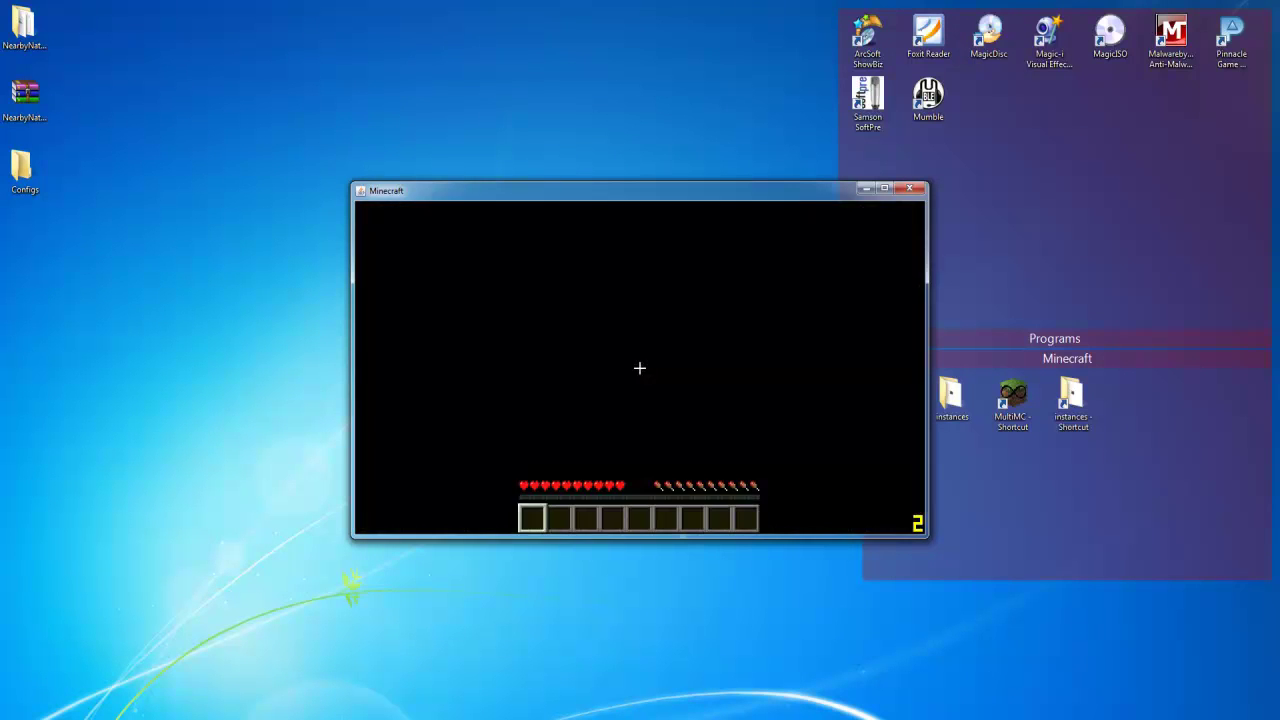
key("Escape")
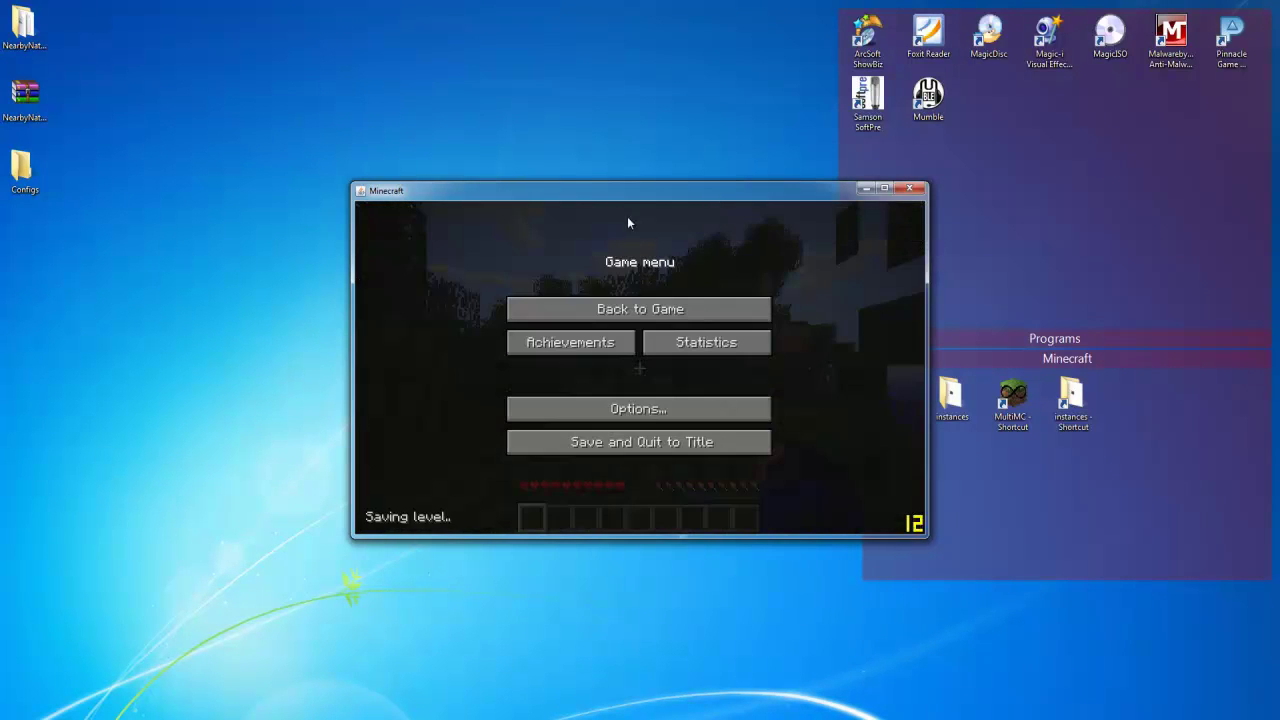
double_click(616, 192)
left_click(640, 238)
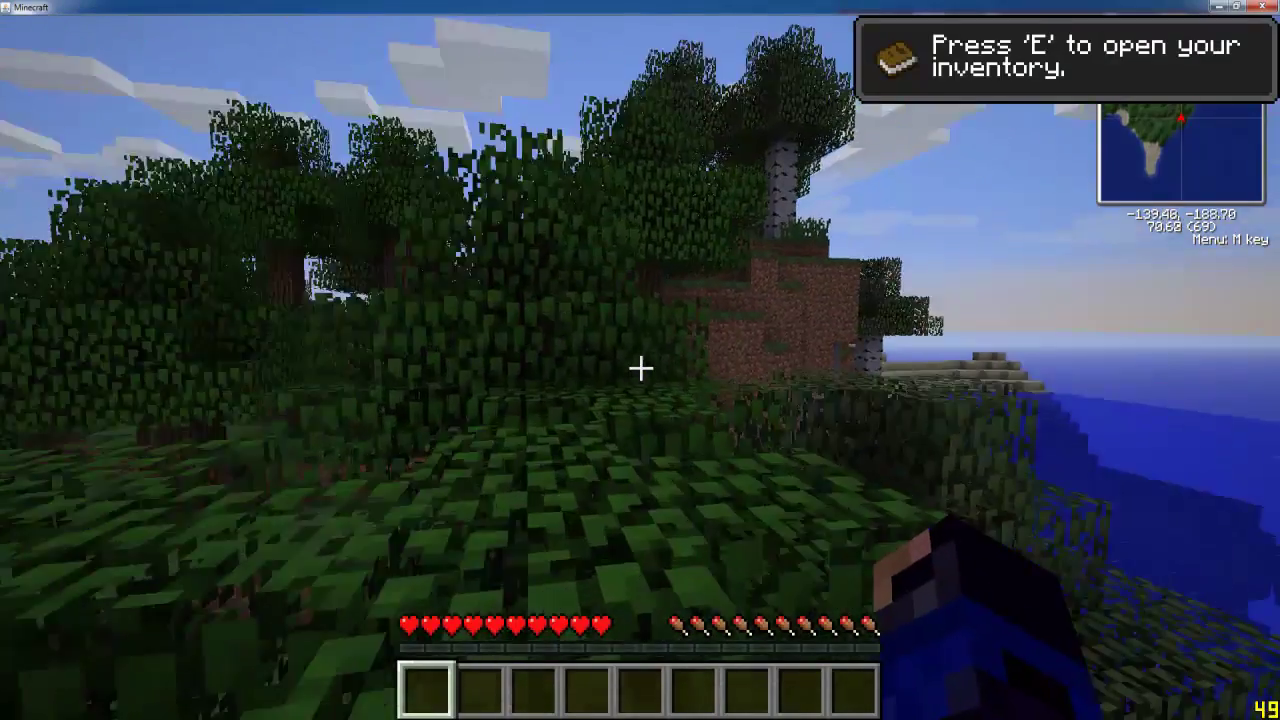
Open the inventory and page through the item list to examine the blocks and items added by the mods
key("e")
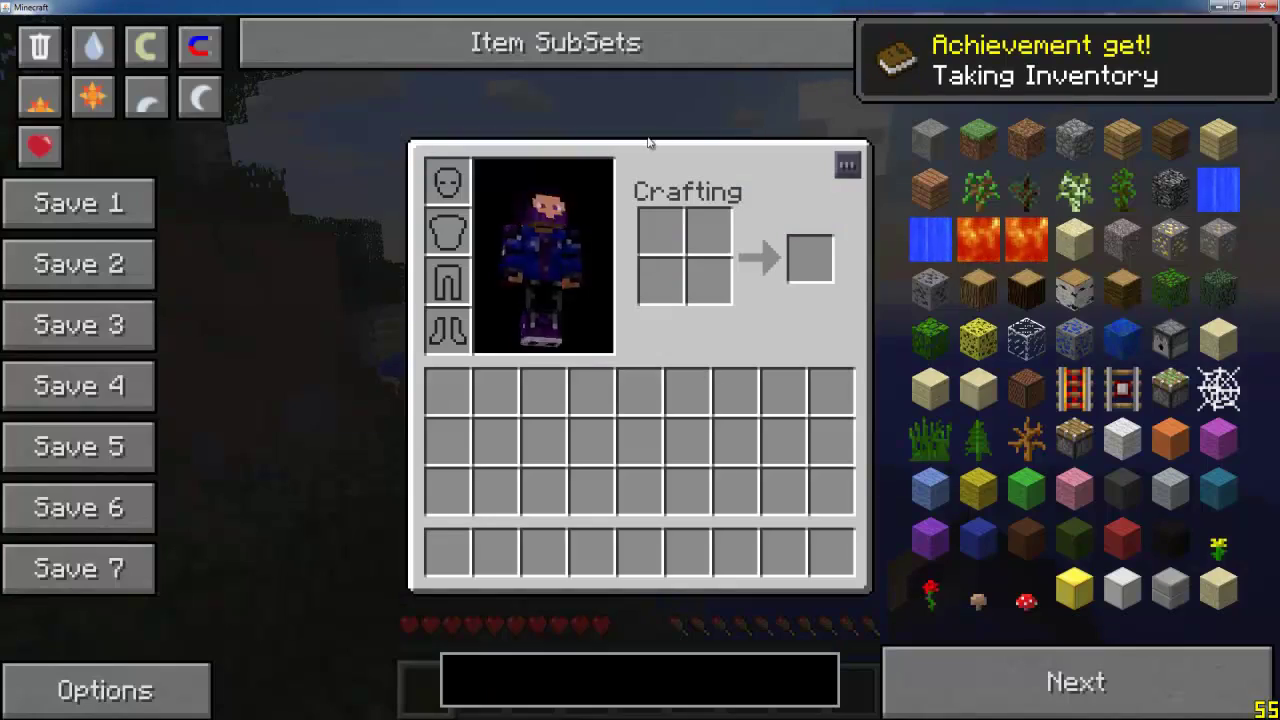
left_click(1130, 665)
left_click(1128, 672)
left_click(1128, 679)
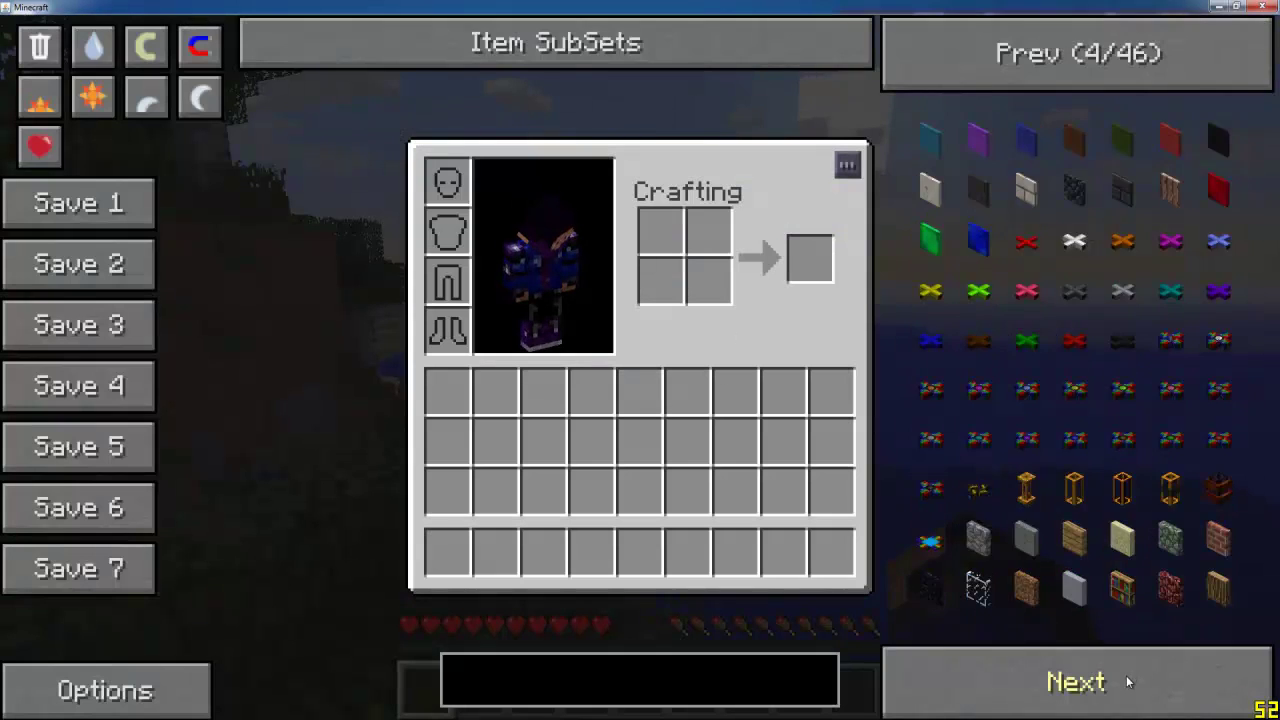
left_click(1128, 680)
left_click(1128, 680)
left_click(1128, 681)
left_click(1128, 681)
left_click(1128, 682)
left_click(1128, 682)
left_click(1128, 683)
double_click(1129, 683)
left_click(1129, 683)
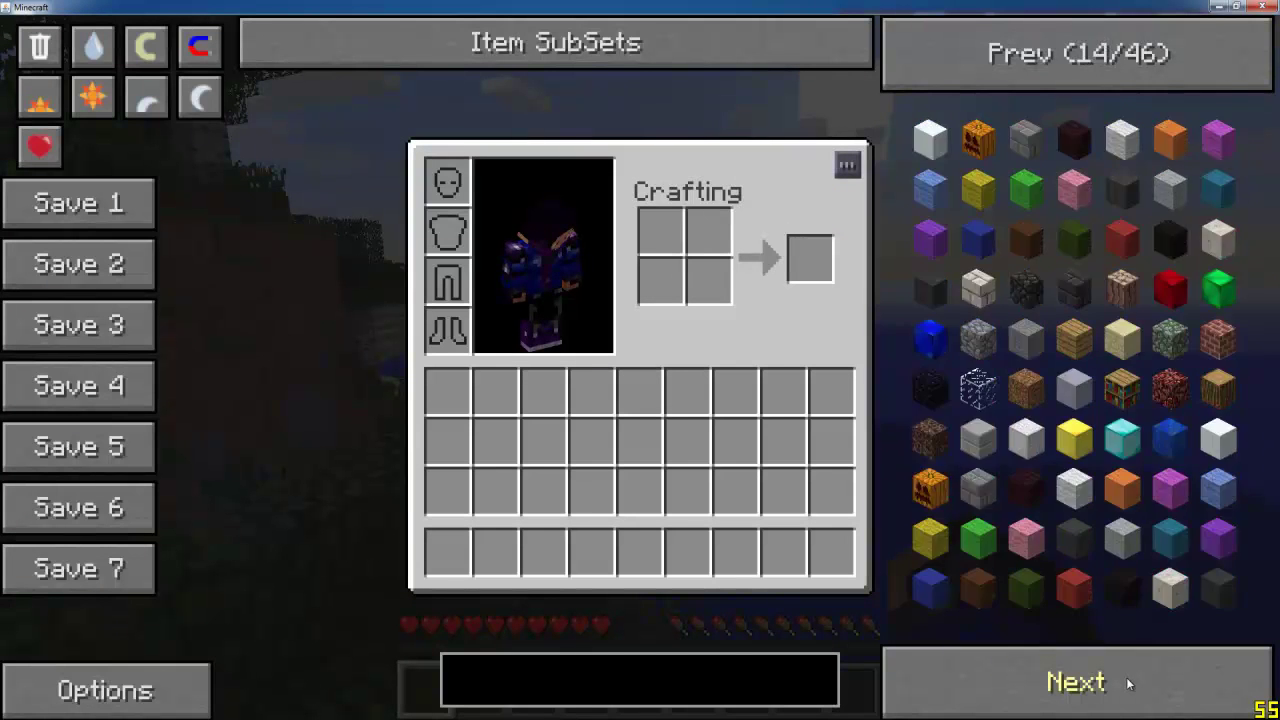
double_click(1130, 684)
left_click(1130, 684)
double_click(1131, 684)
left_click(1131, 684)
double_click(1132, 685)
double_click(1132, 685)
left_click(1132, 685)
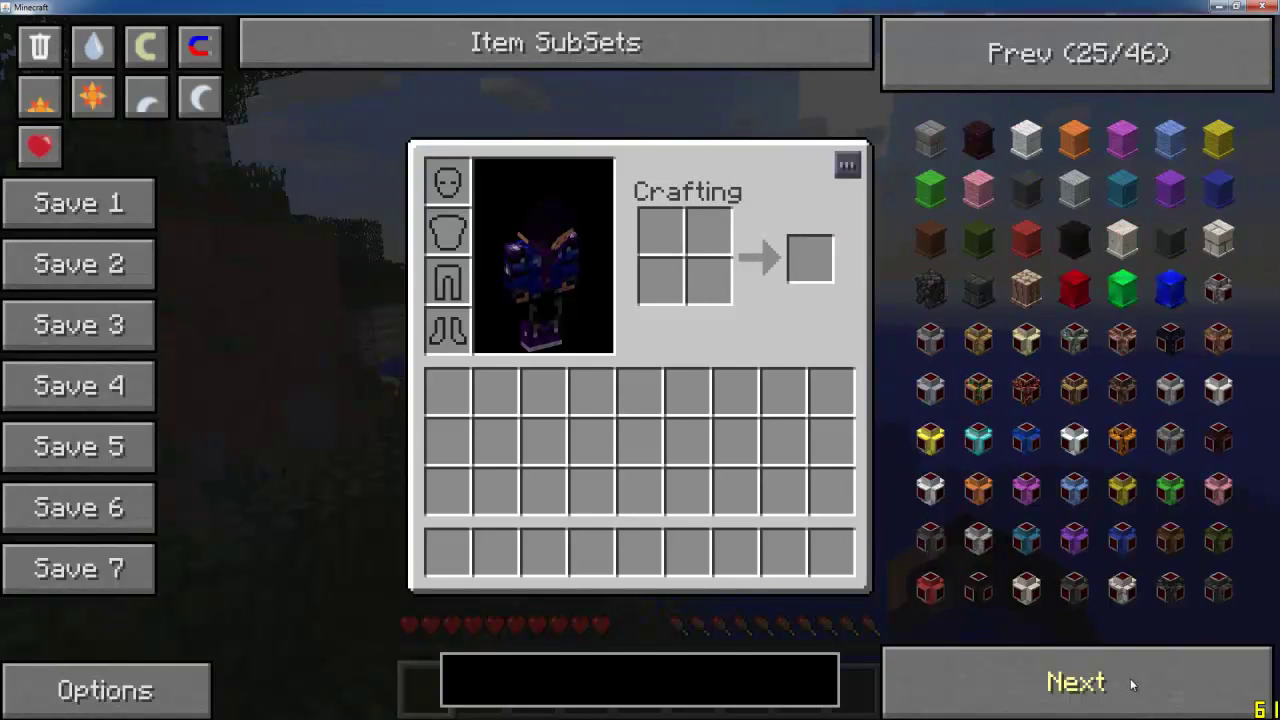
double_click(1132, 685)
left_click(1132, 685)
double_click(1132, 685)
left_click(1132, 685)
left_click(1132, 685)
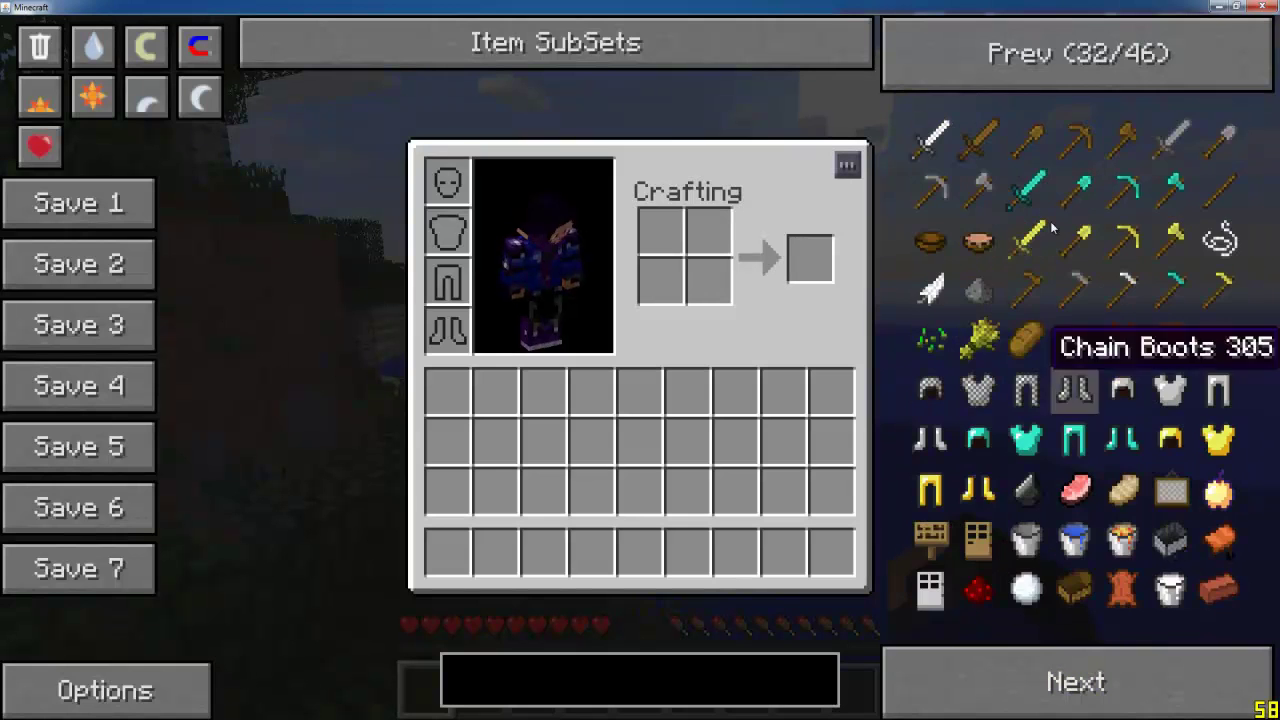
double_click(1018, 80)
left_click(1018, 68)
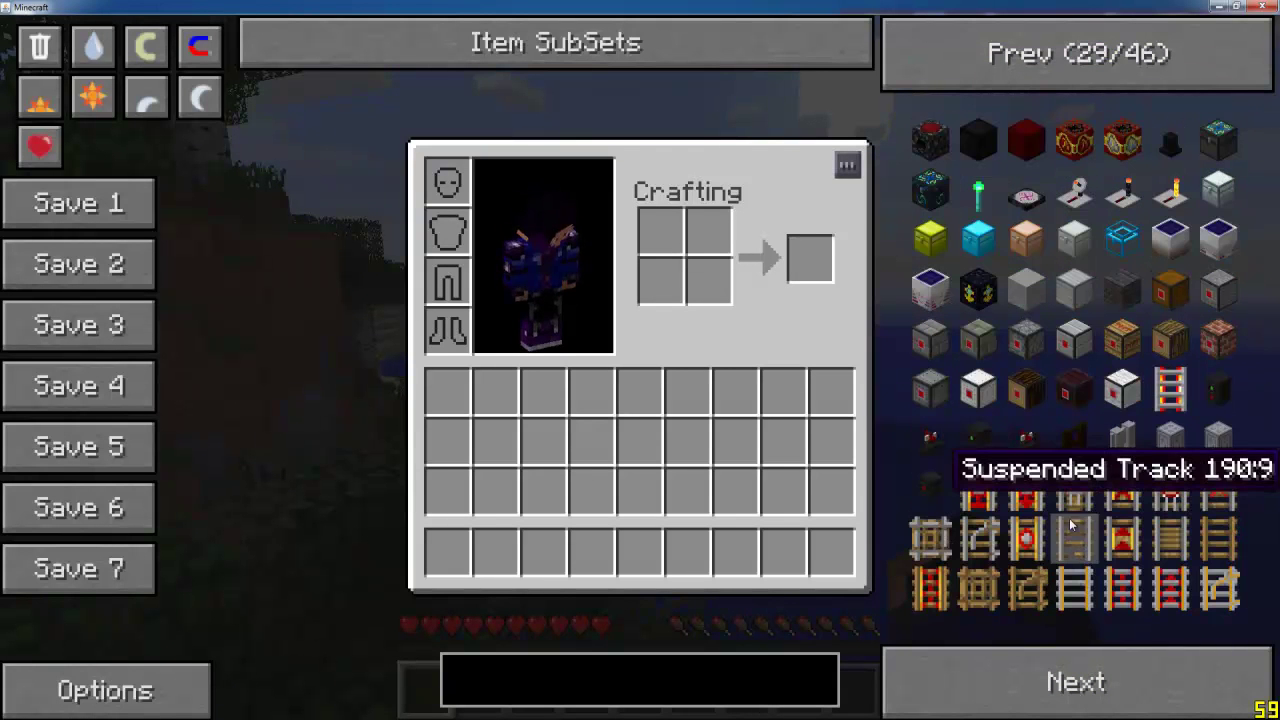
Look up the crafting recipes of several modded rail tracks in the item list and leave the inventory
left_click(1040, 495)
left_click(1122, 545)
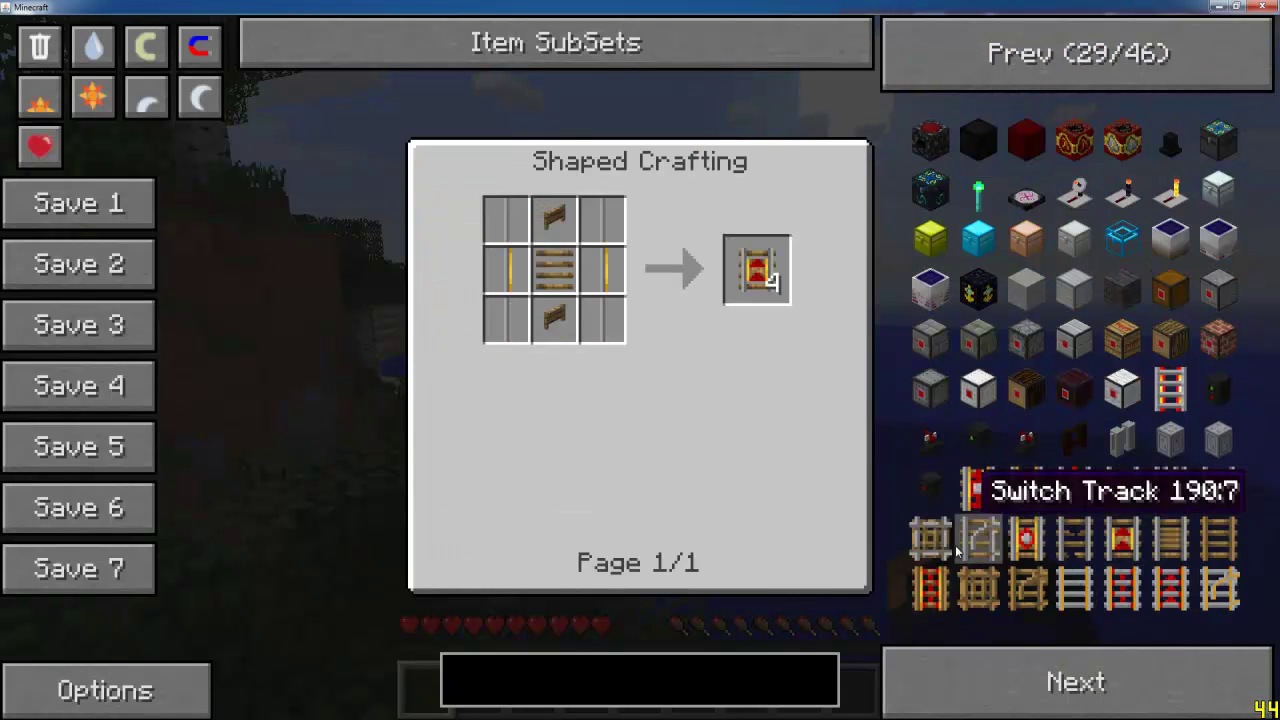
left_click(1130, 495)
key("e")
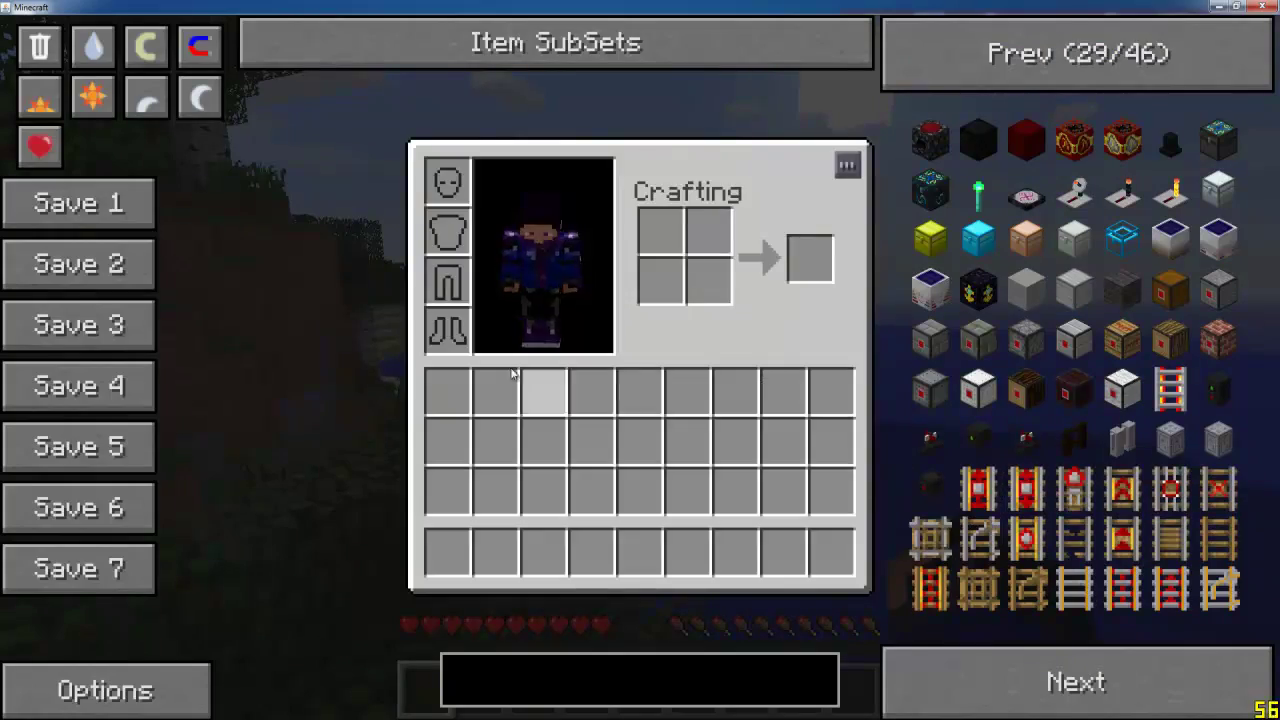
key("e")
Walk through the forest to test the modded world, and save and quit to the title screen
scroll(640, 368, "down", 2)
key("w")
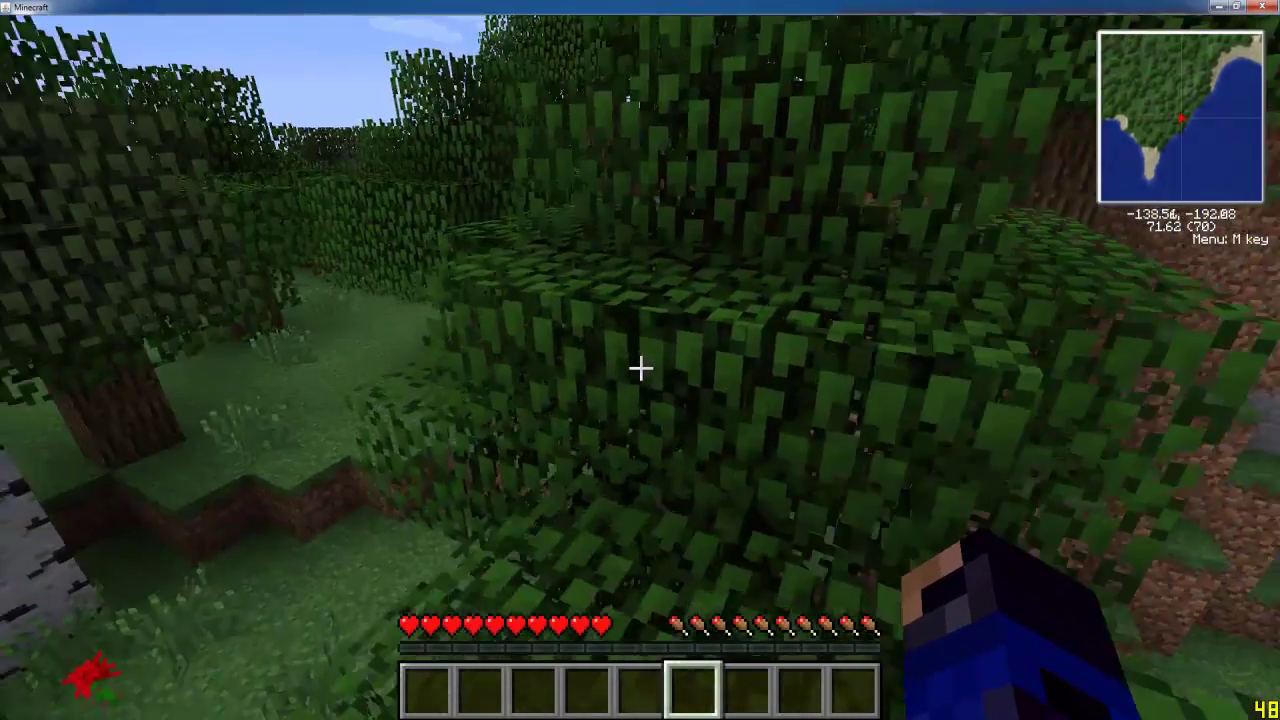
key("w")
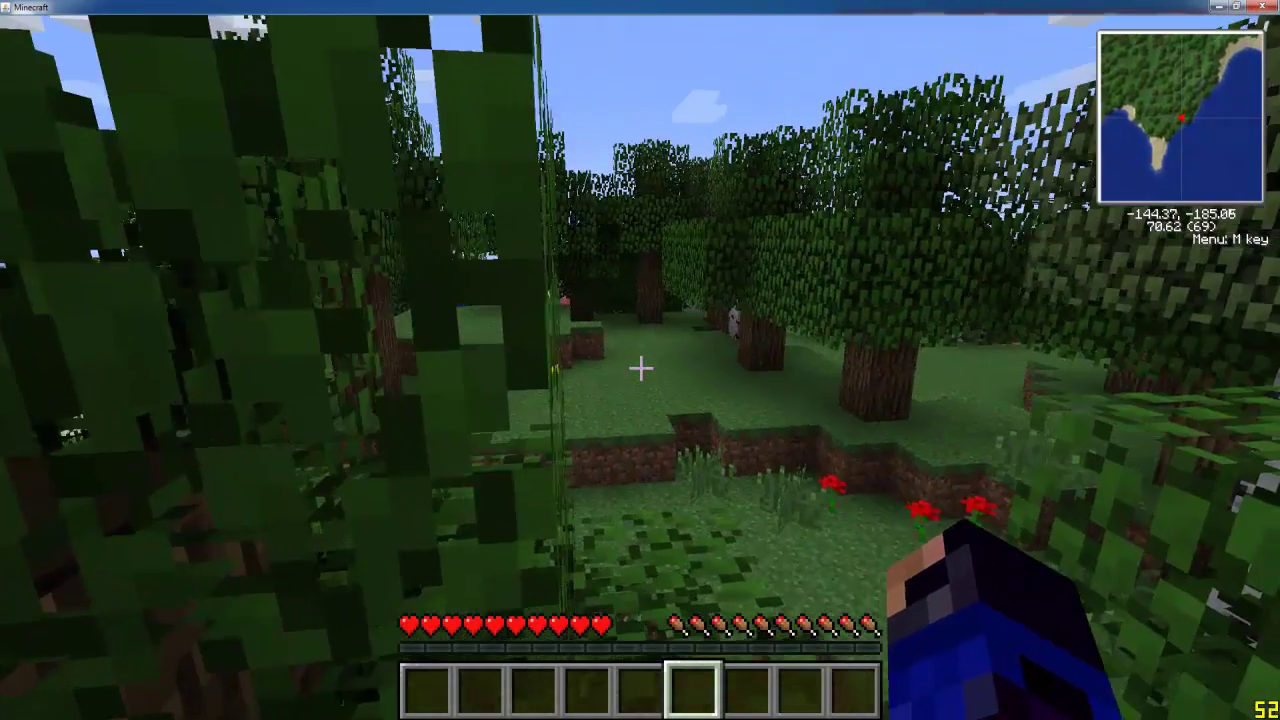
key("Escape")
left_click(654, 497)
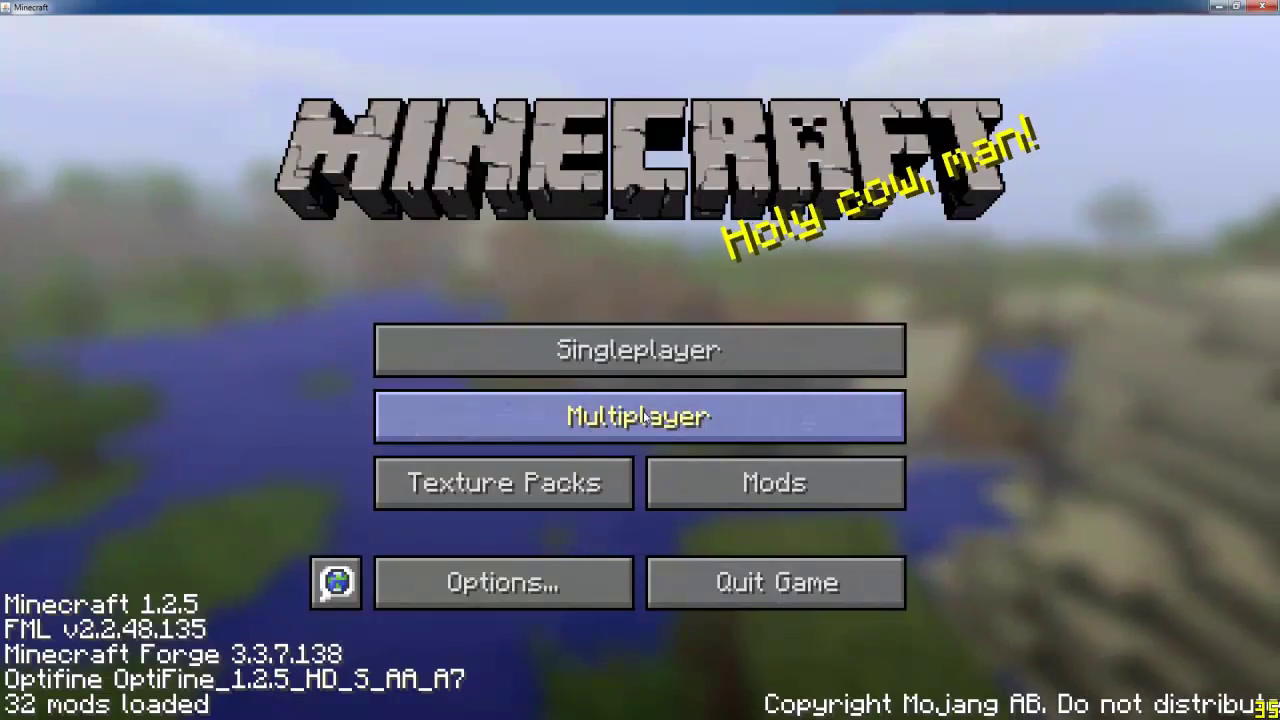
Add a multiplayer server with the address nearbynation.no-ip:25566, keeping the default name Minecraft Server
left_click(639, 416)
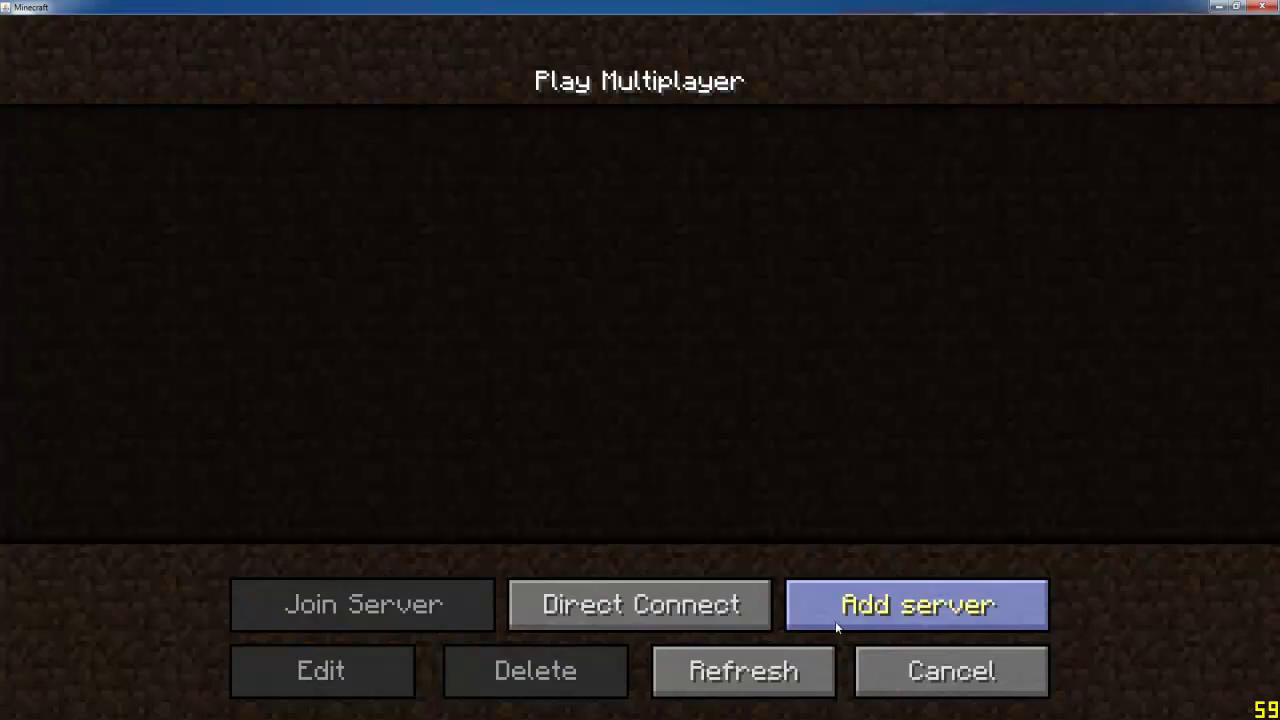
left_click(808, 618)
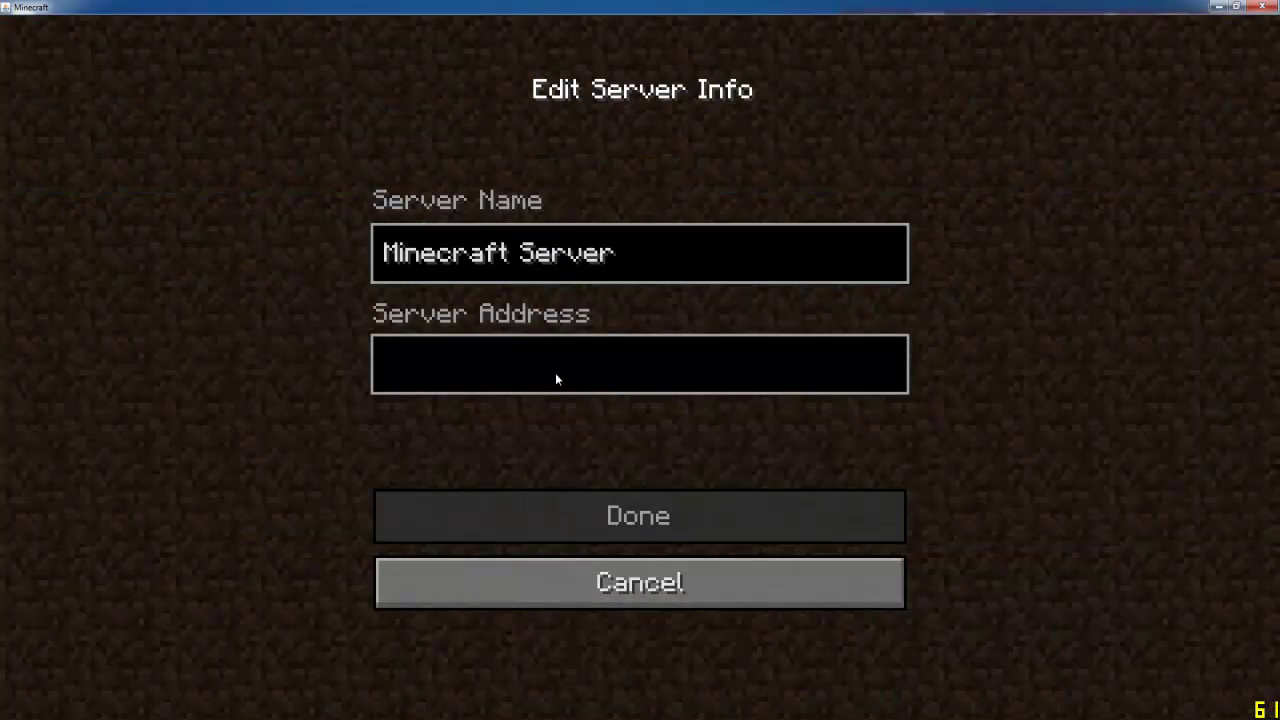
type("nearbynation")
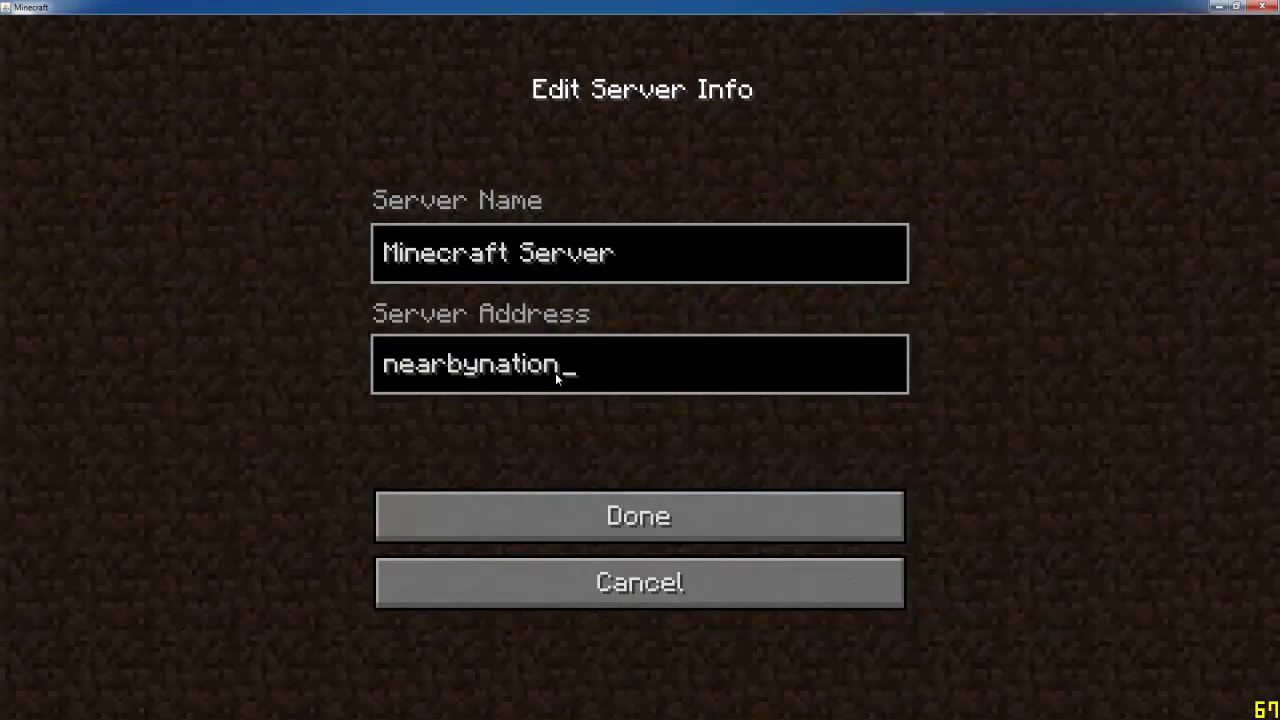
type(".no-op")
key("BackSpace")
key("BackSpace")
type("ip")
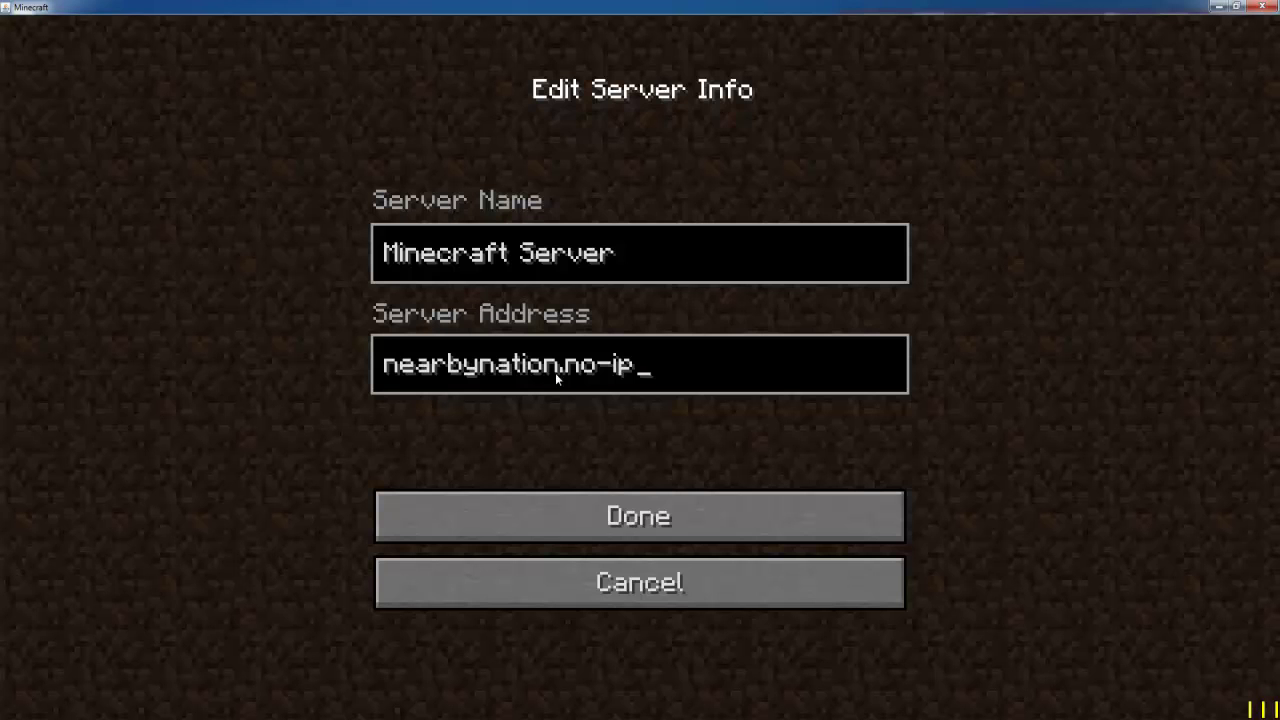
type(":255")
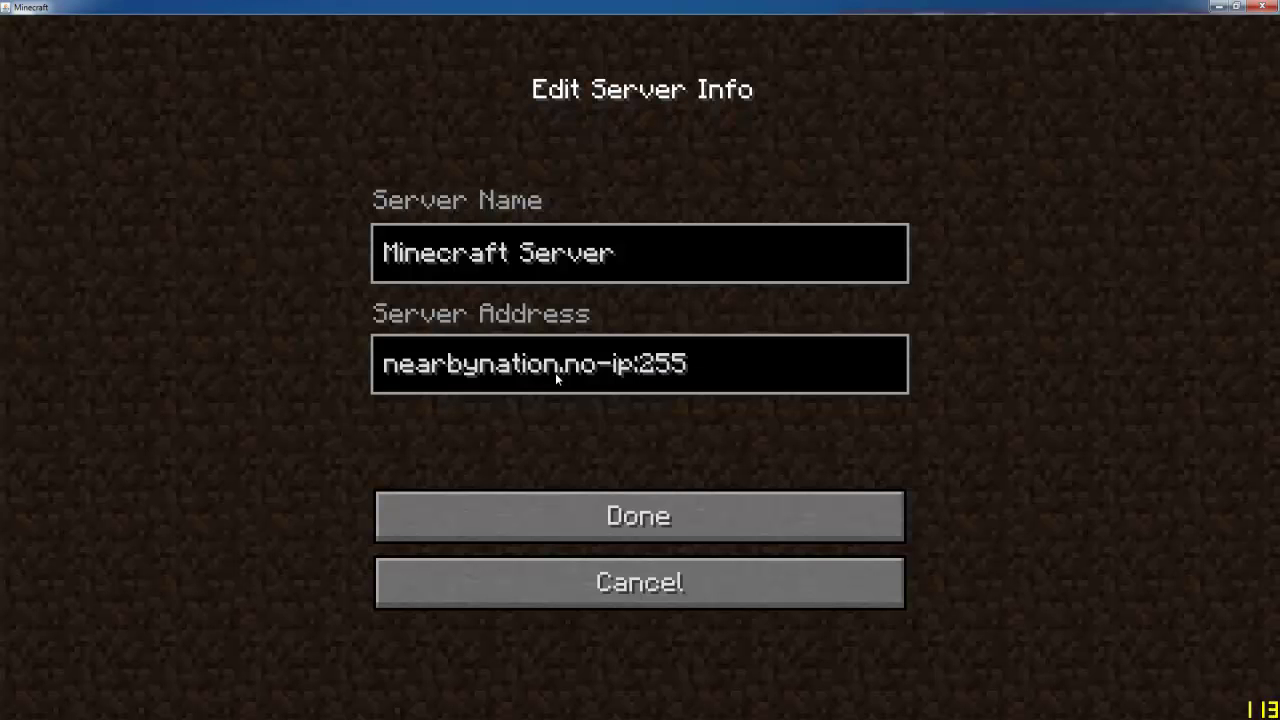
type("66")
key("Return")
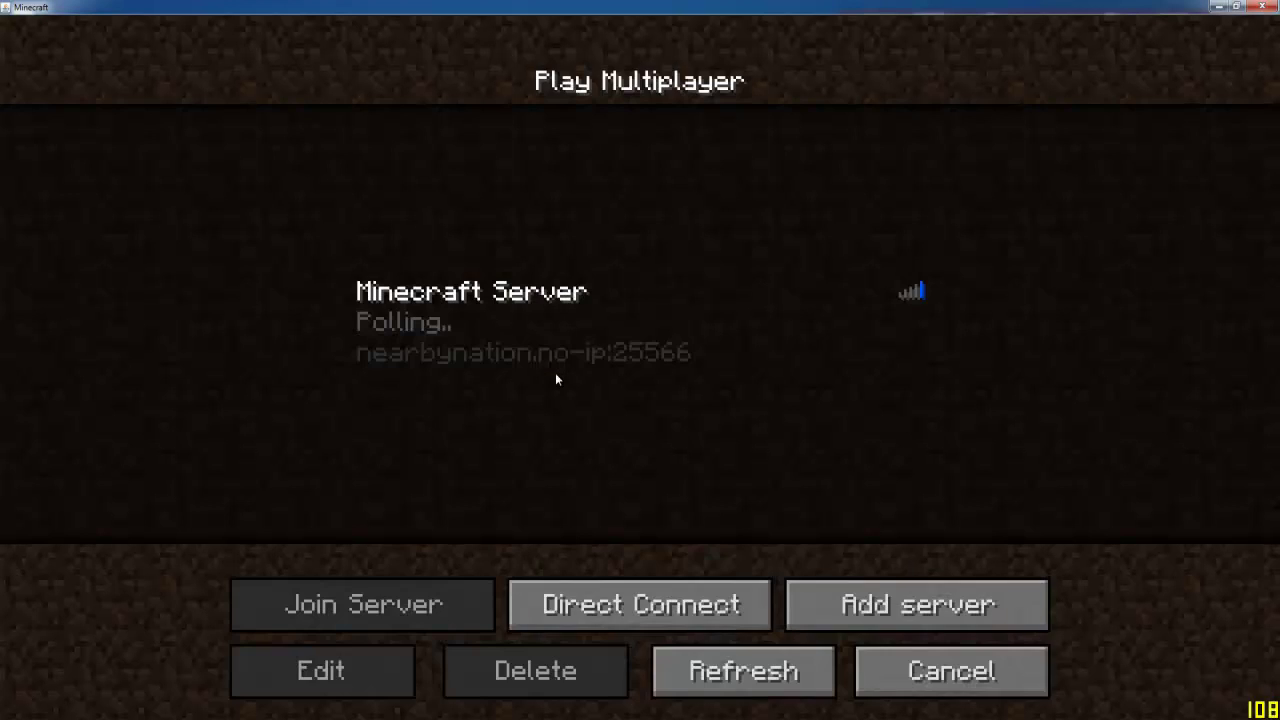
Edit the Minecraft Server entry and change its address to nearbynation.no-ip:25569
left_click(562, 372)
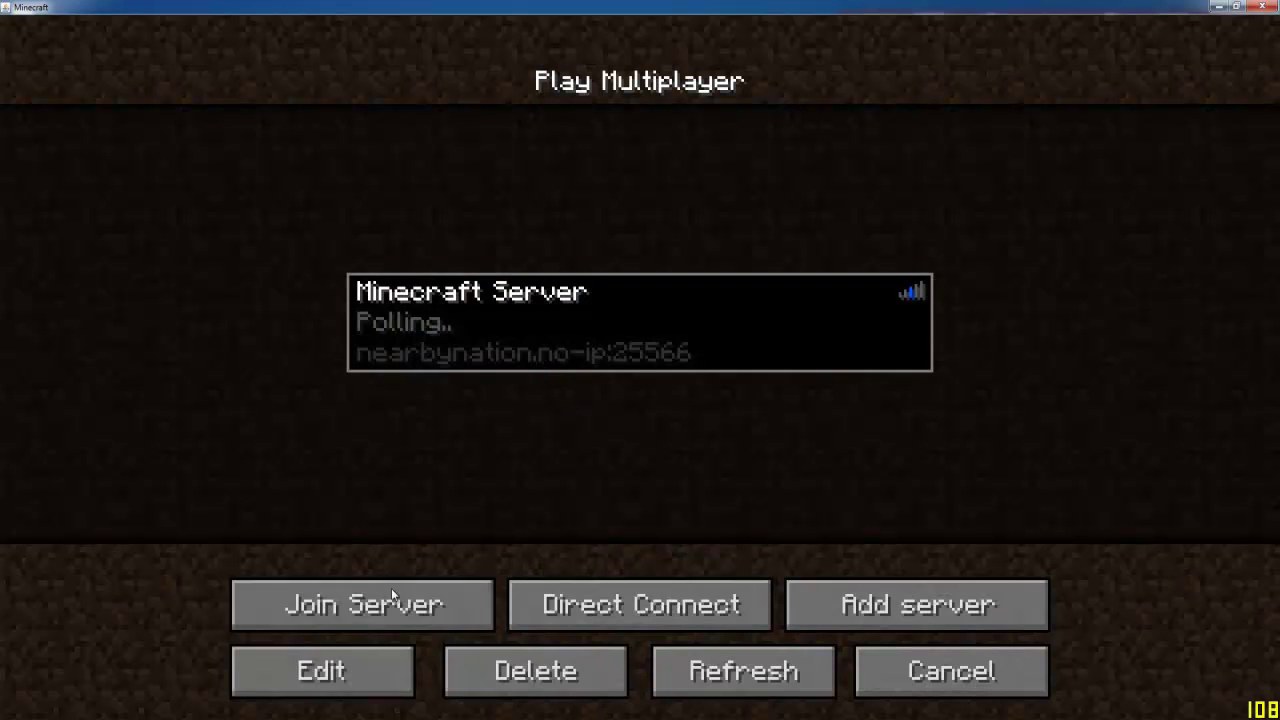
left_click(363, 666)
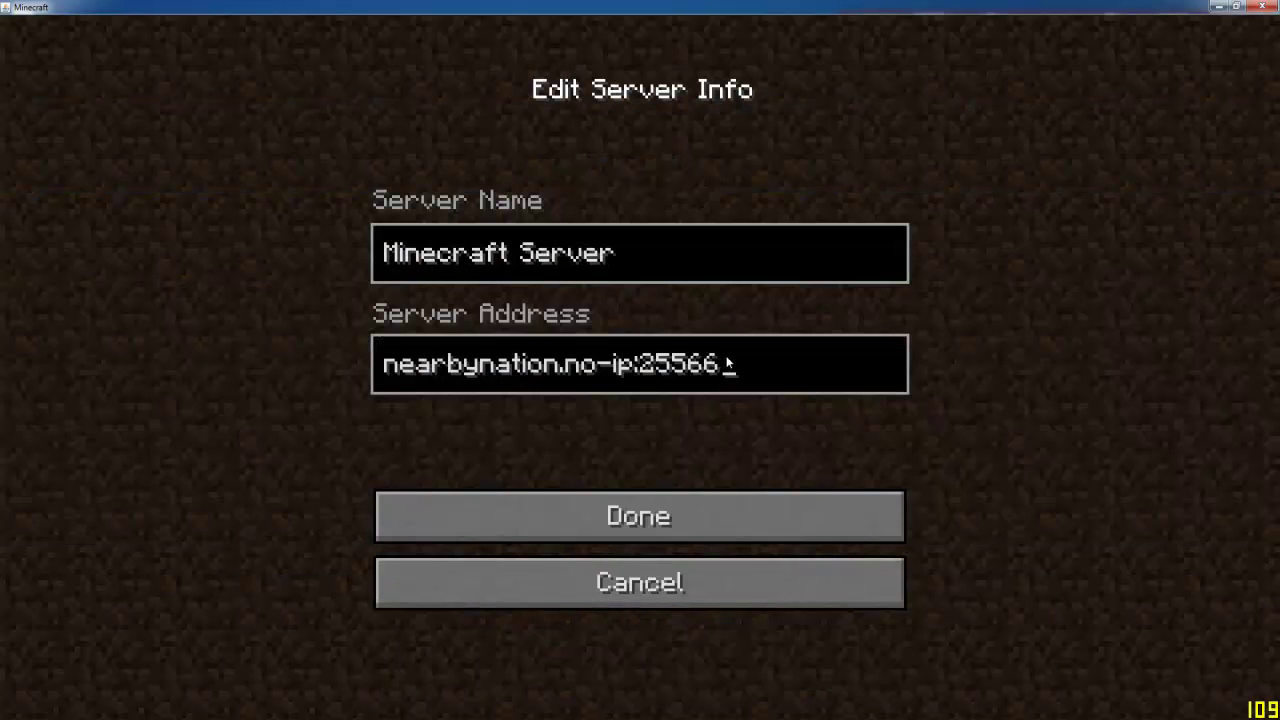
key("BackSpace")
type("9")
key("Return")
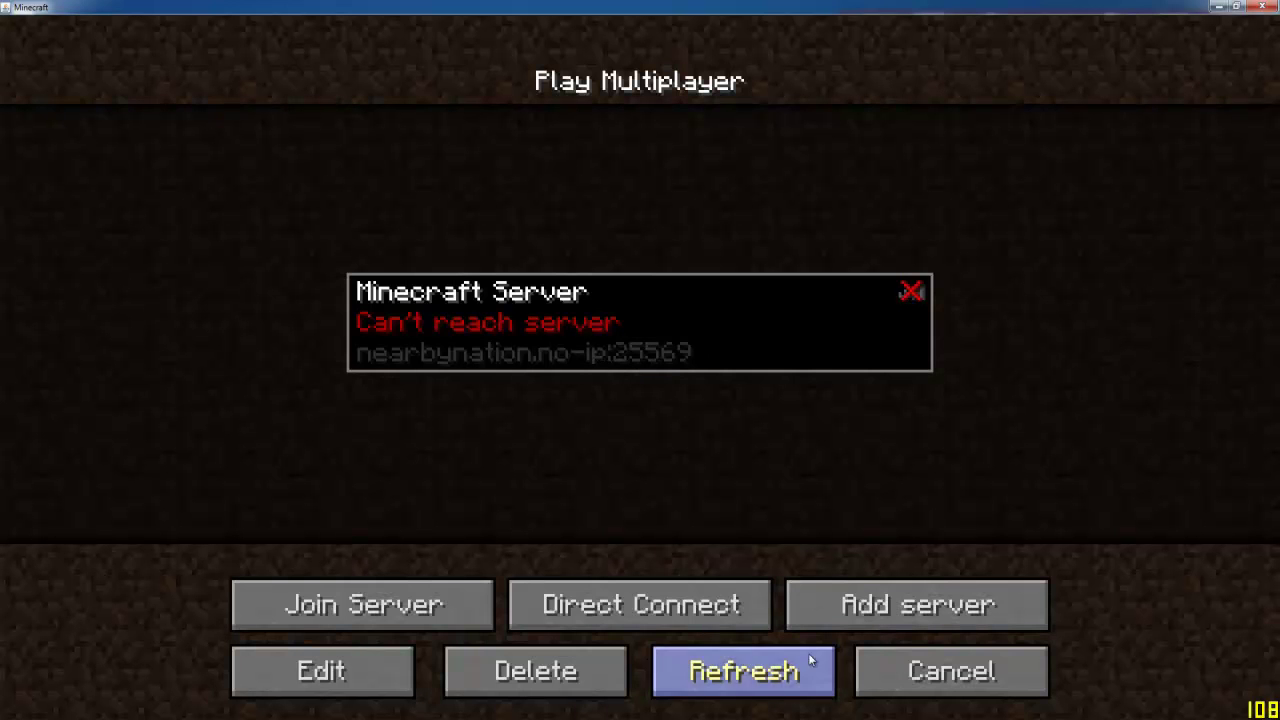
Leave the server list, exit the game and close the MultiMC console
left_click(930, 686)
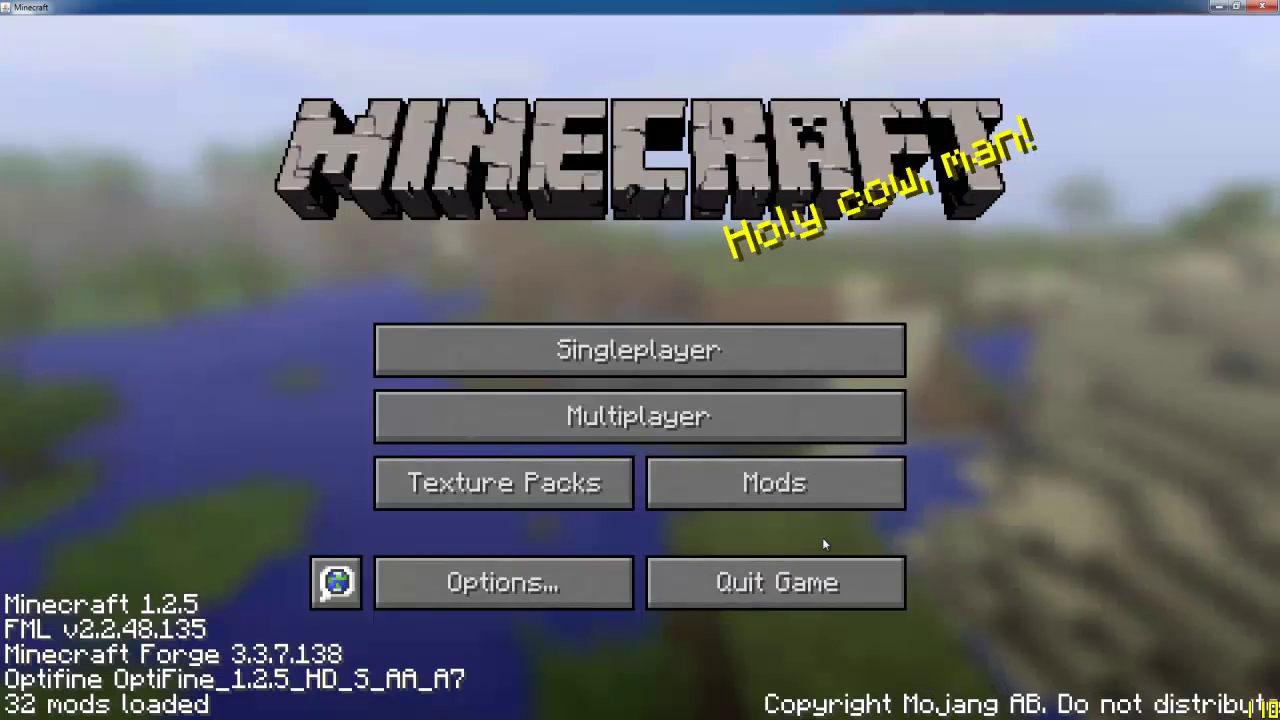
left_click(1245, 12)
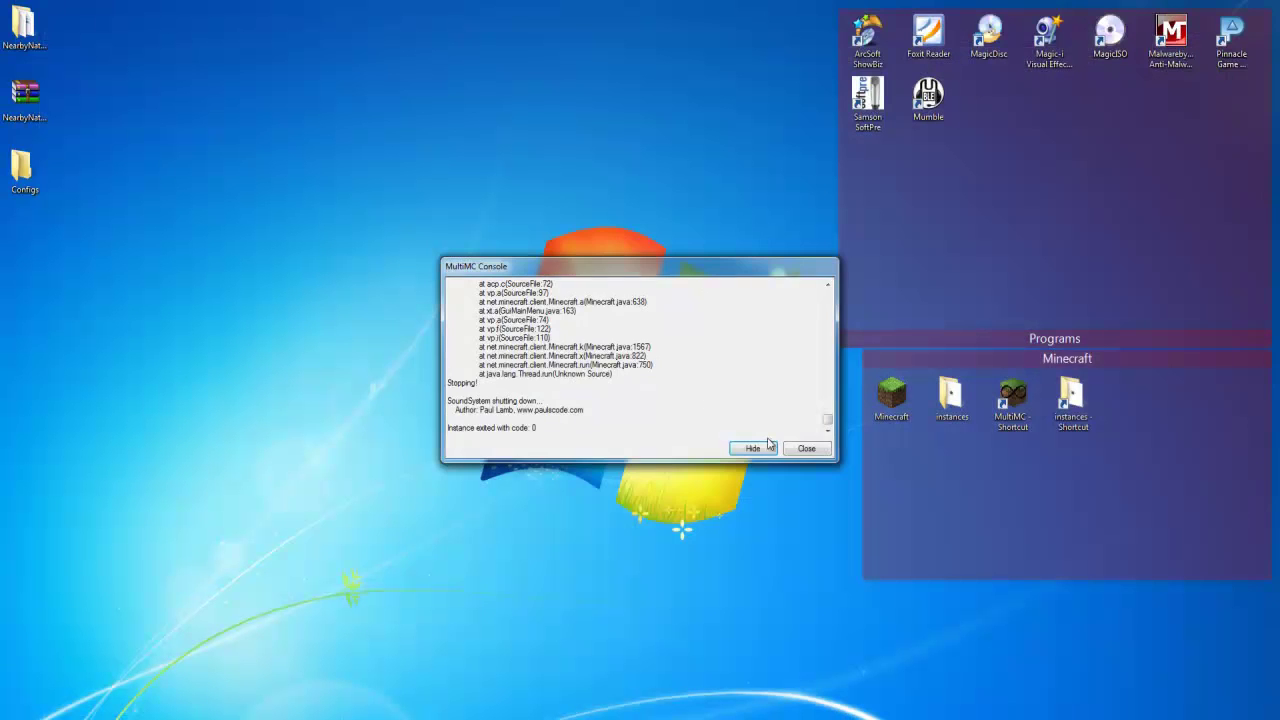
left_click(806, 449)
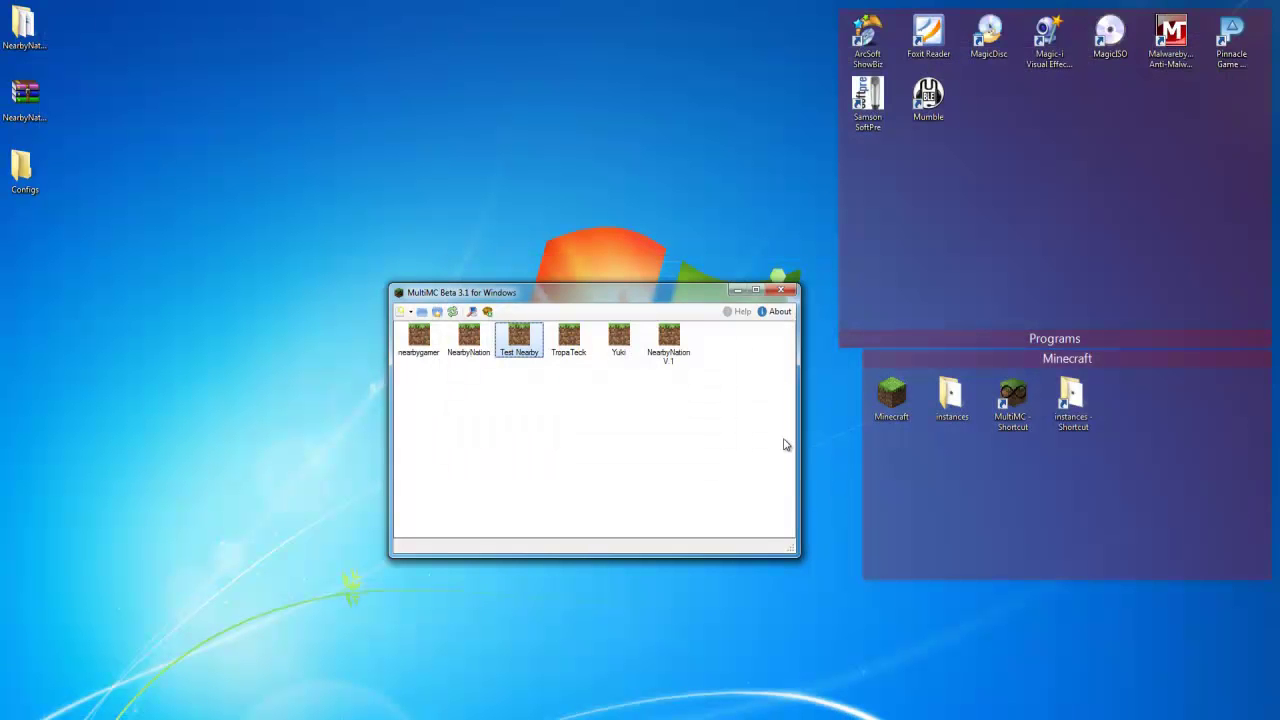